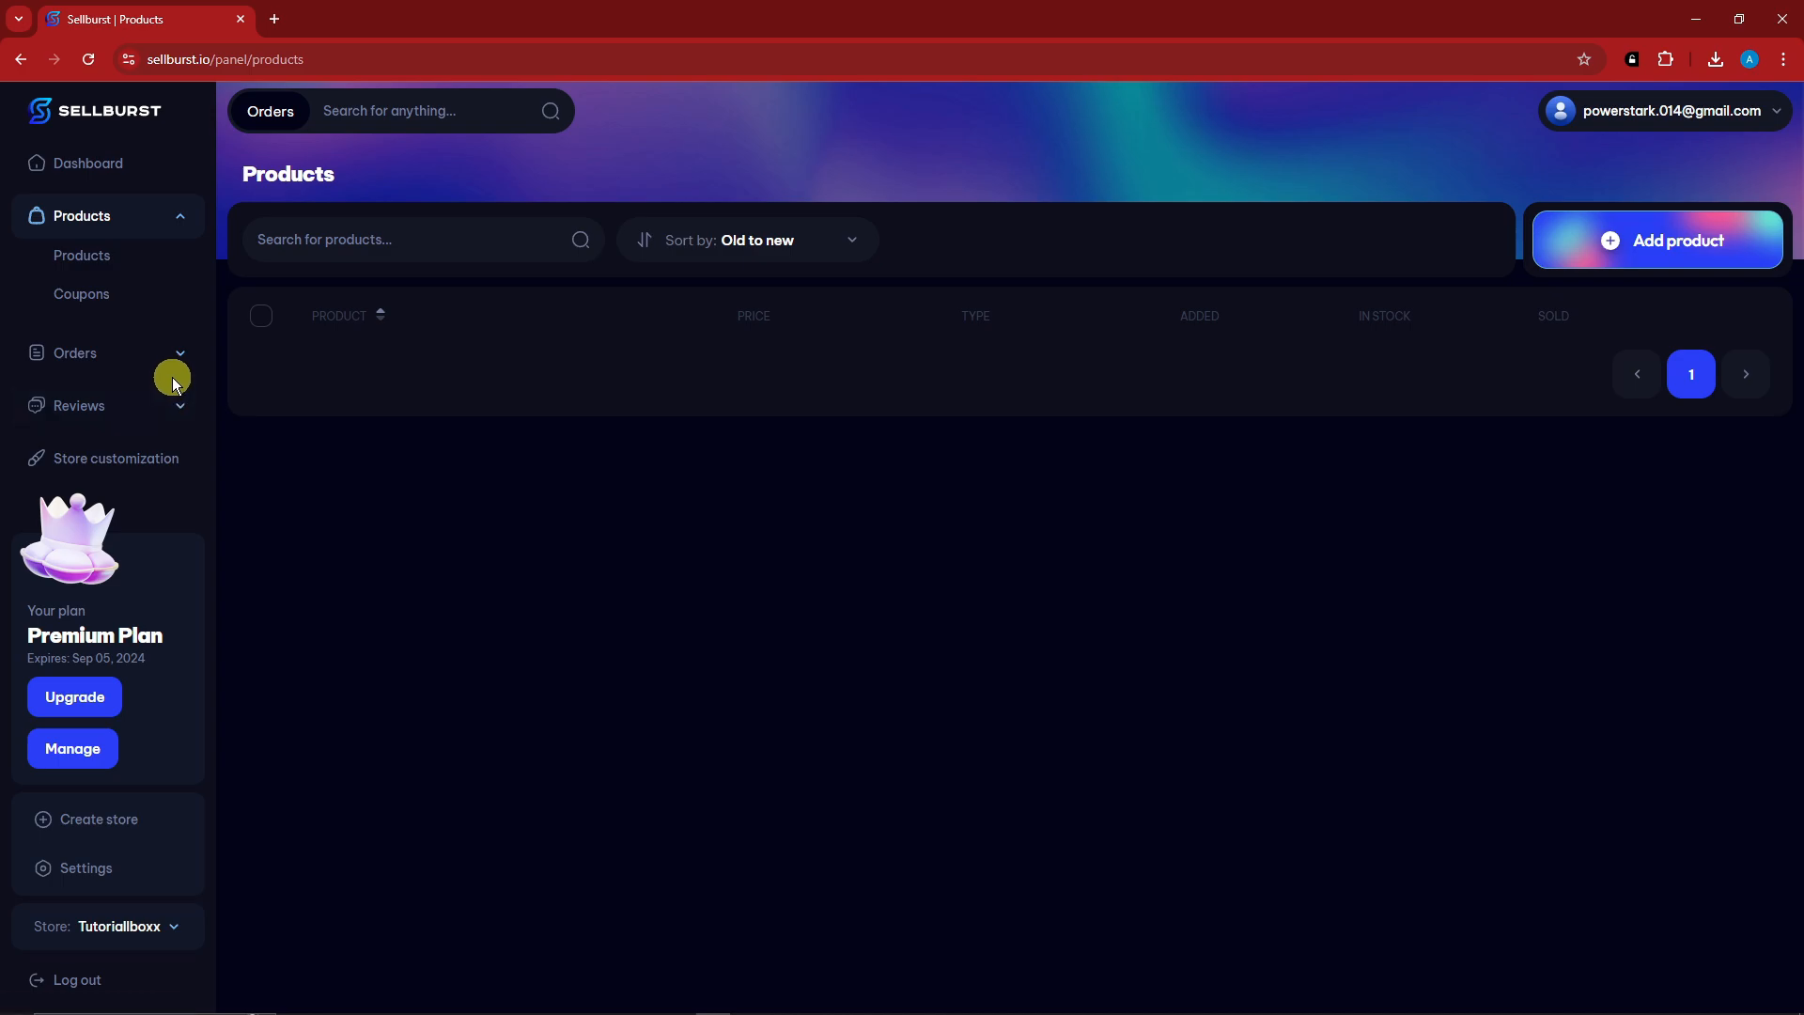
Open the store settings and review the general options for business name, subdomain, store password and currency.
{"action": "left_click", "coordinate": [85, 865]}
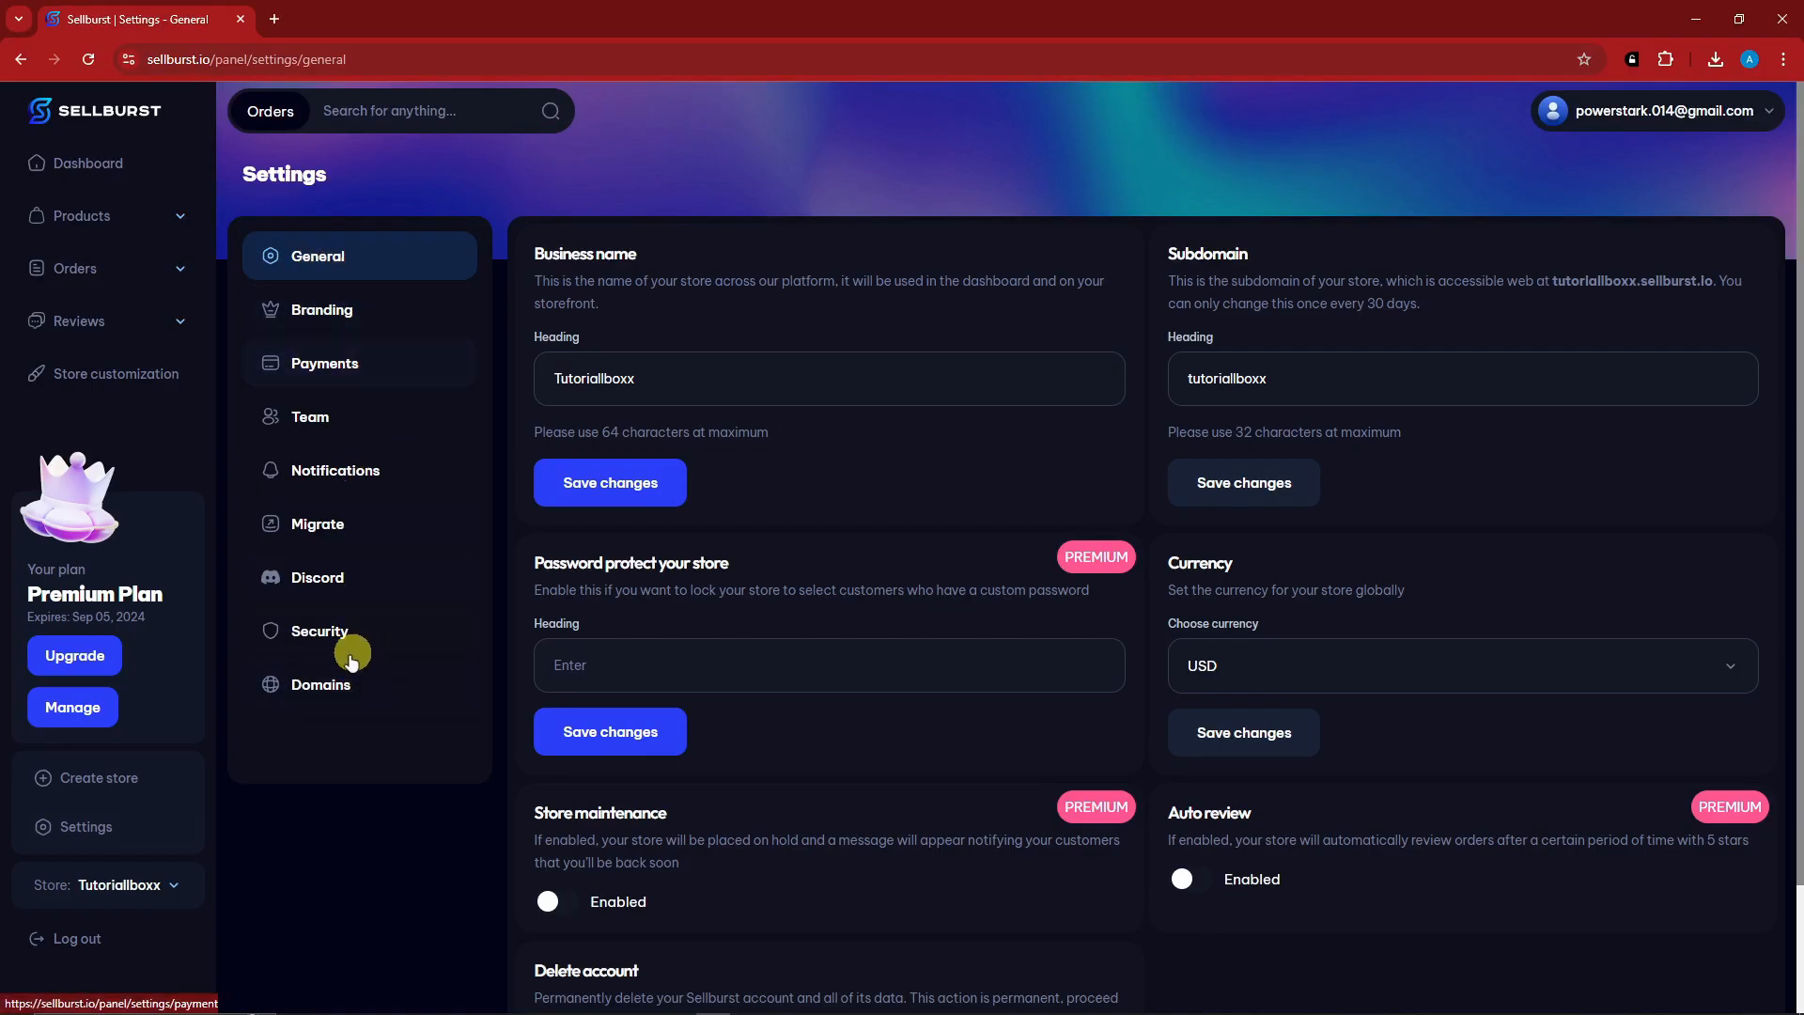
{"action": "left_click_drag", "start_coordinate": [1799, 178], "coordinate": [1800, 248]}
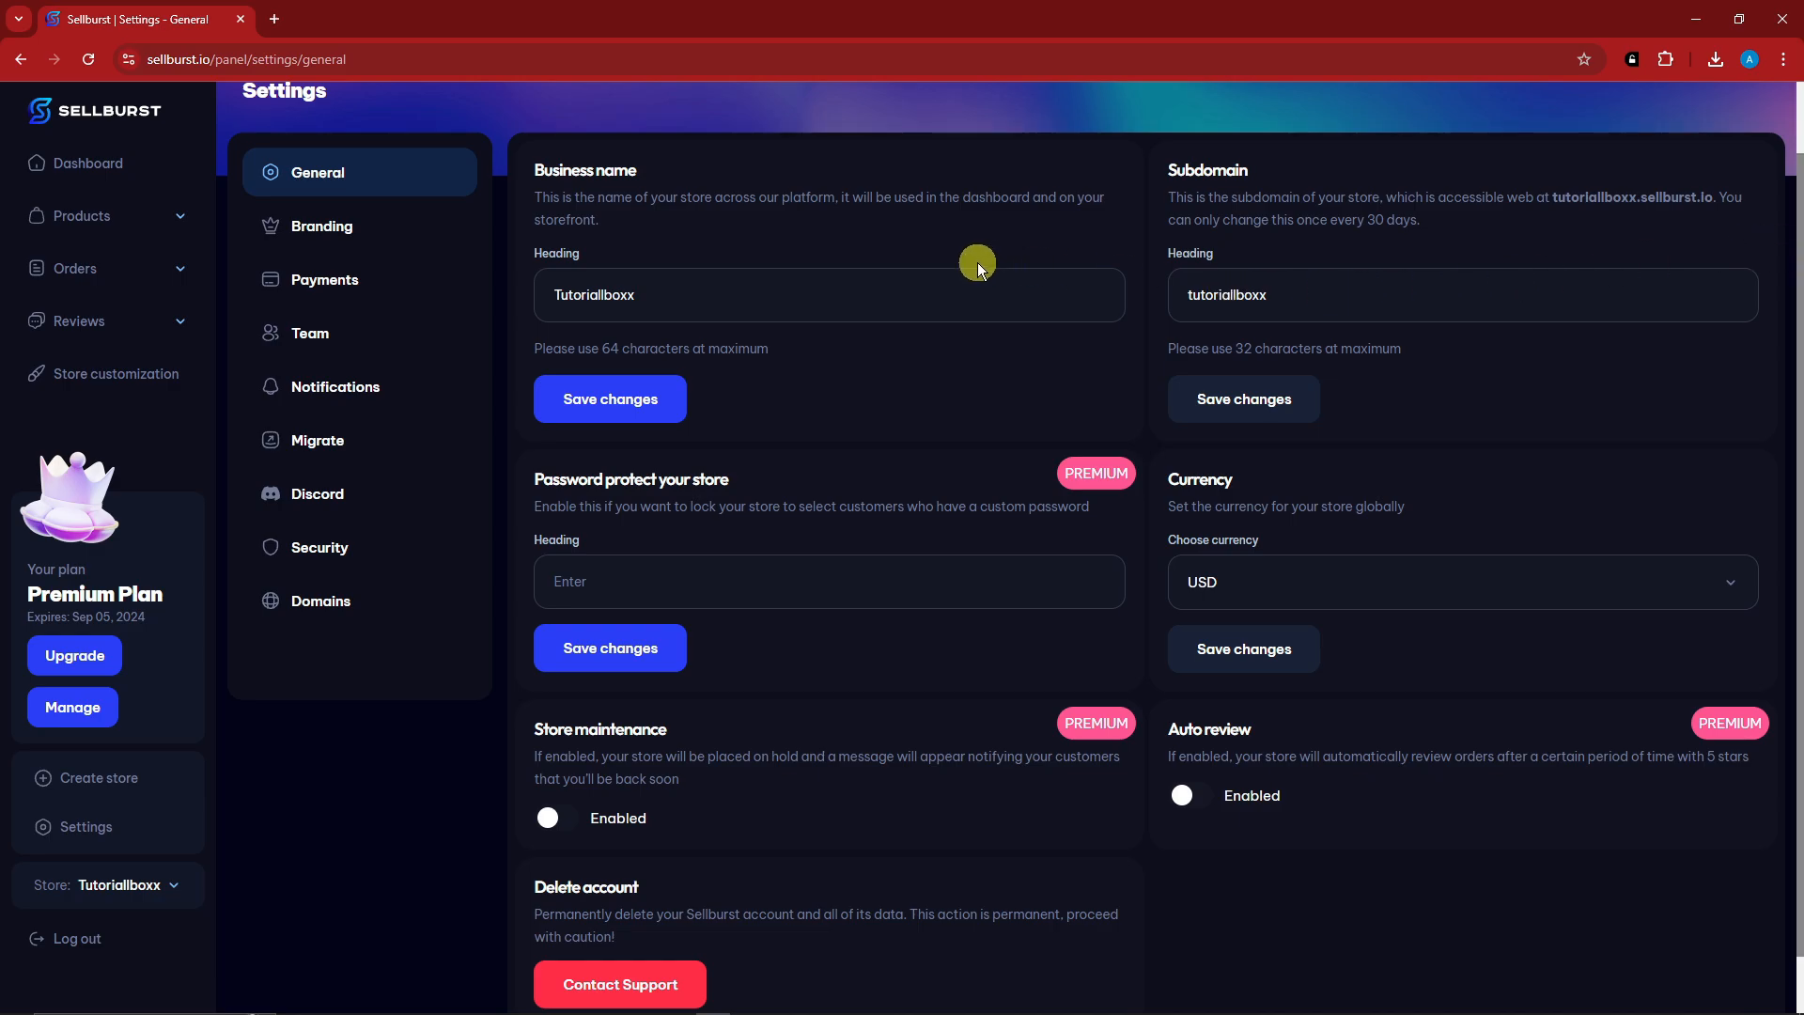
{"action": "left_click", "coordinate": [772, 296]}
{"action": "left_click_drag", "start_coordinate": [1322, 292], "coordinate": [1175, 289]}
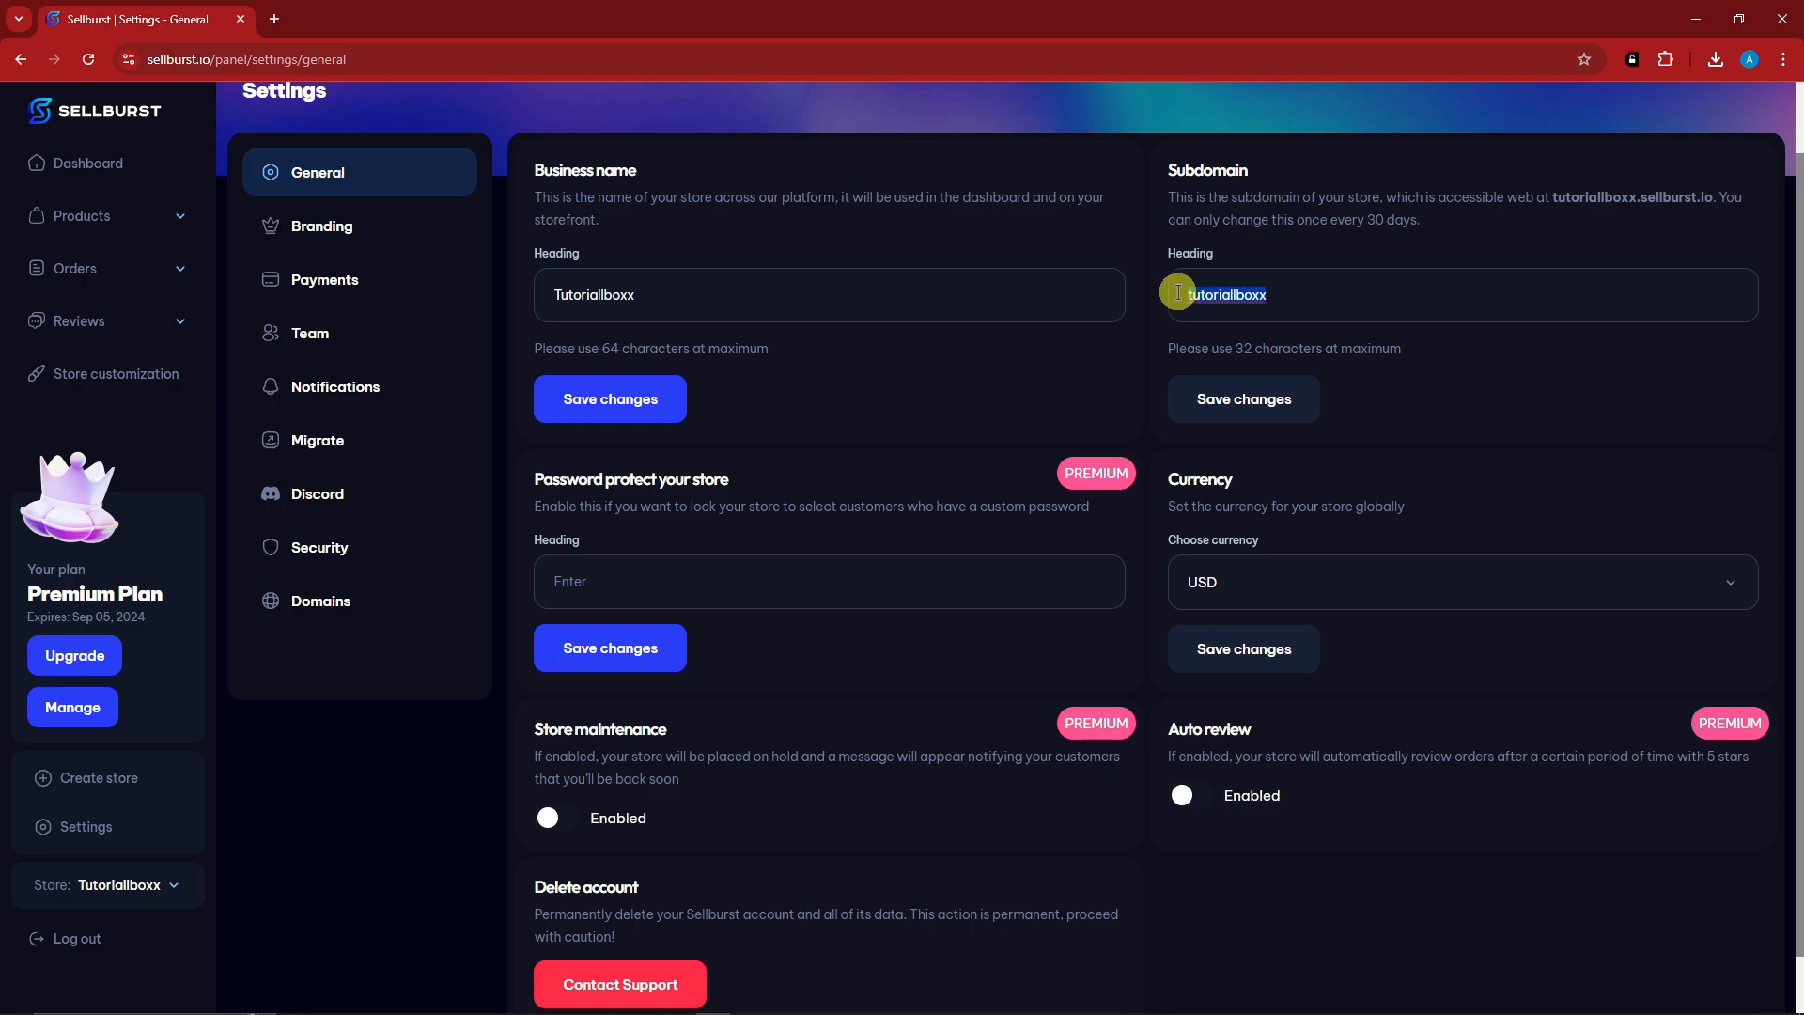
{"action": "left_click", "coordinate": [613, 573]}
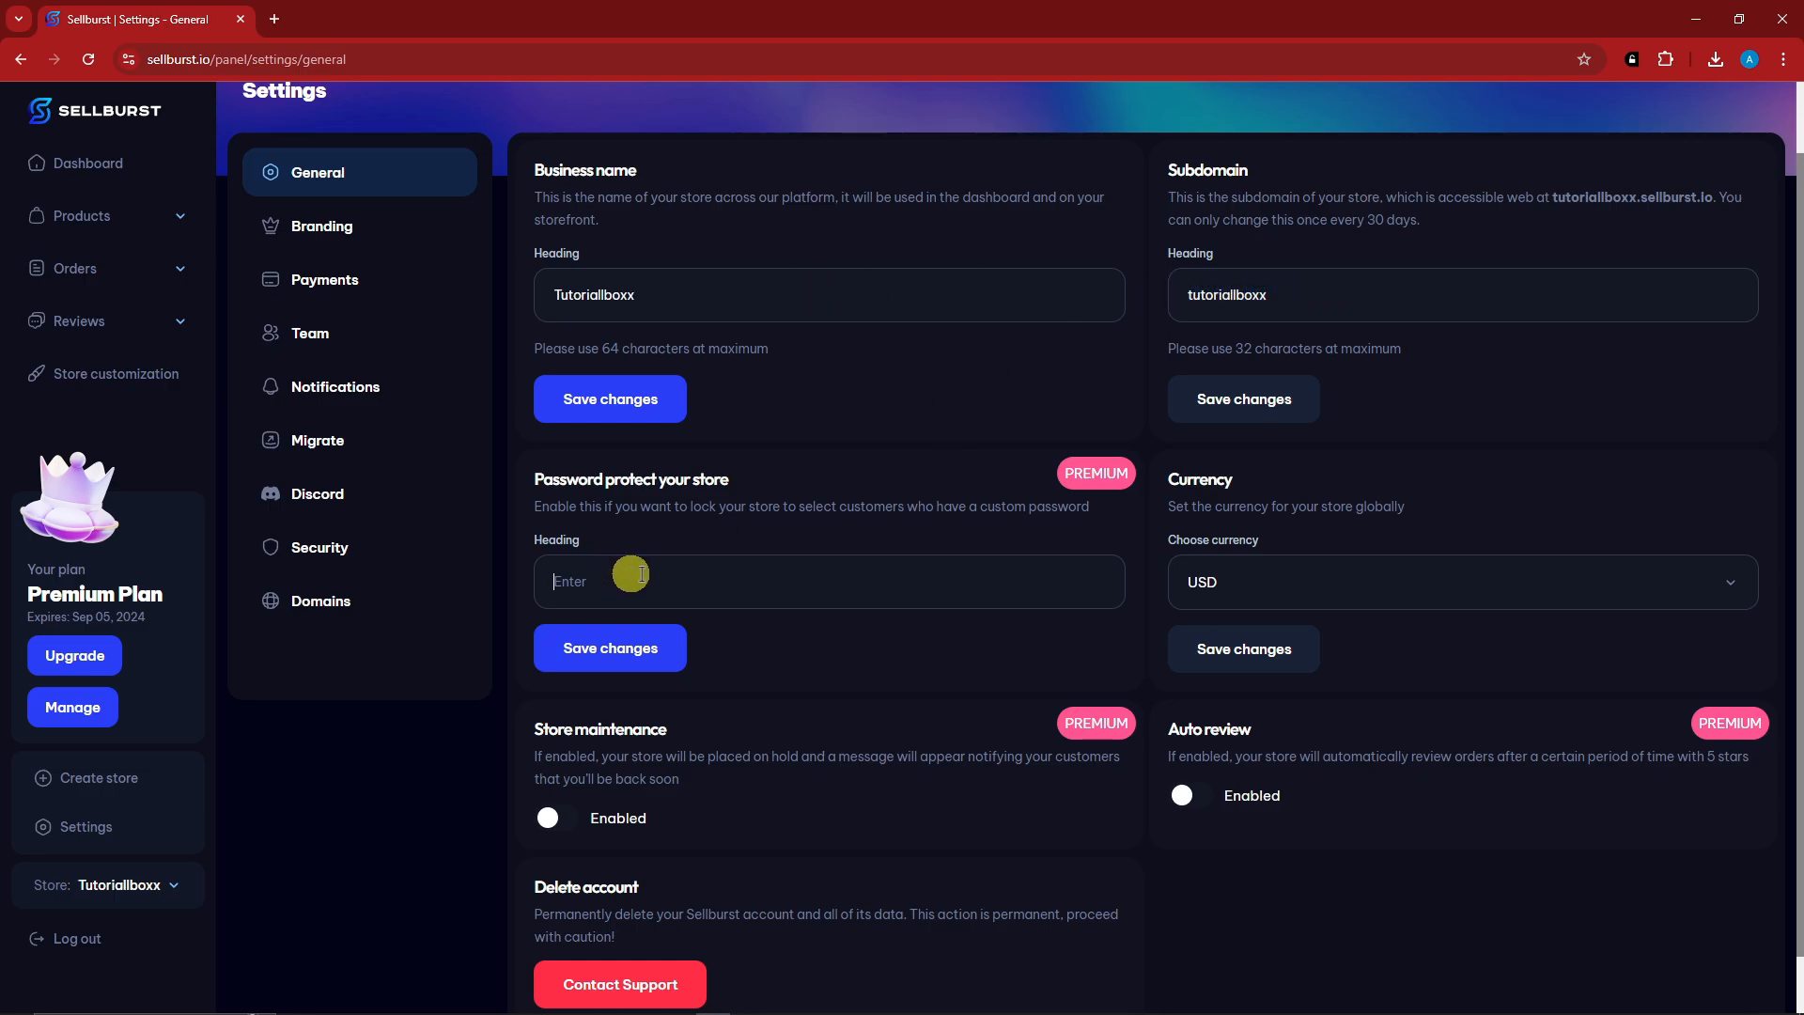
{"action": "left_click", "coordinate": [1716, 584]}
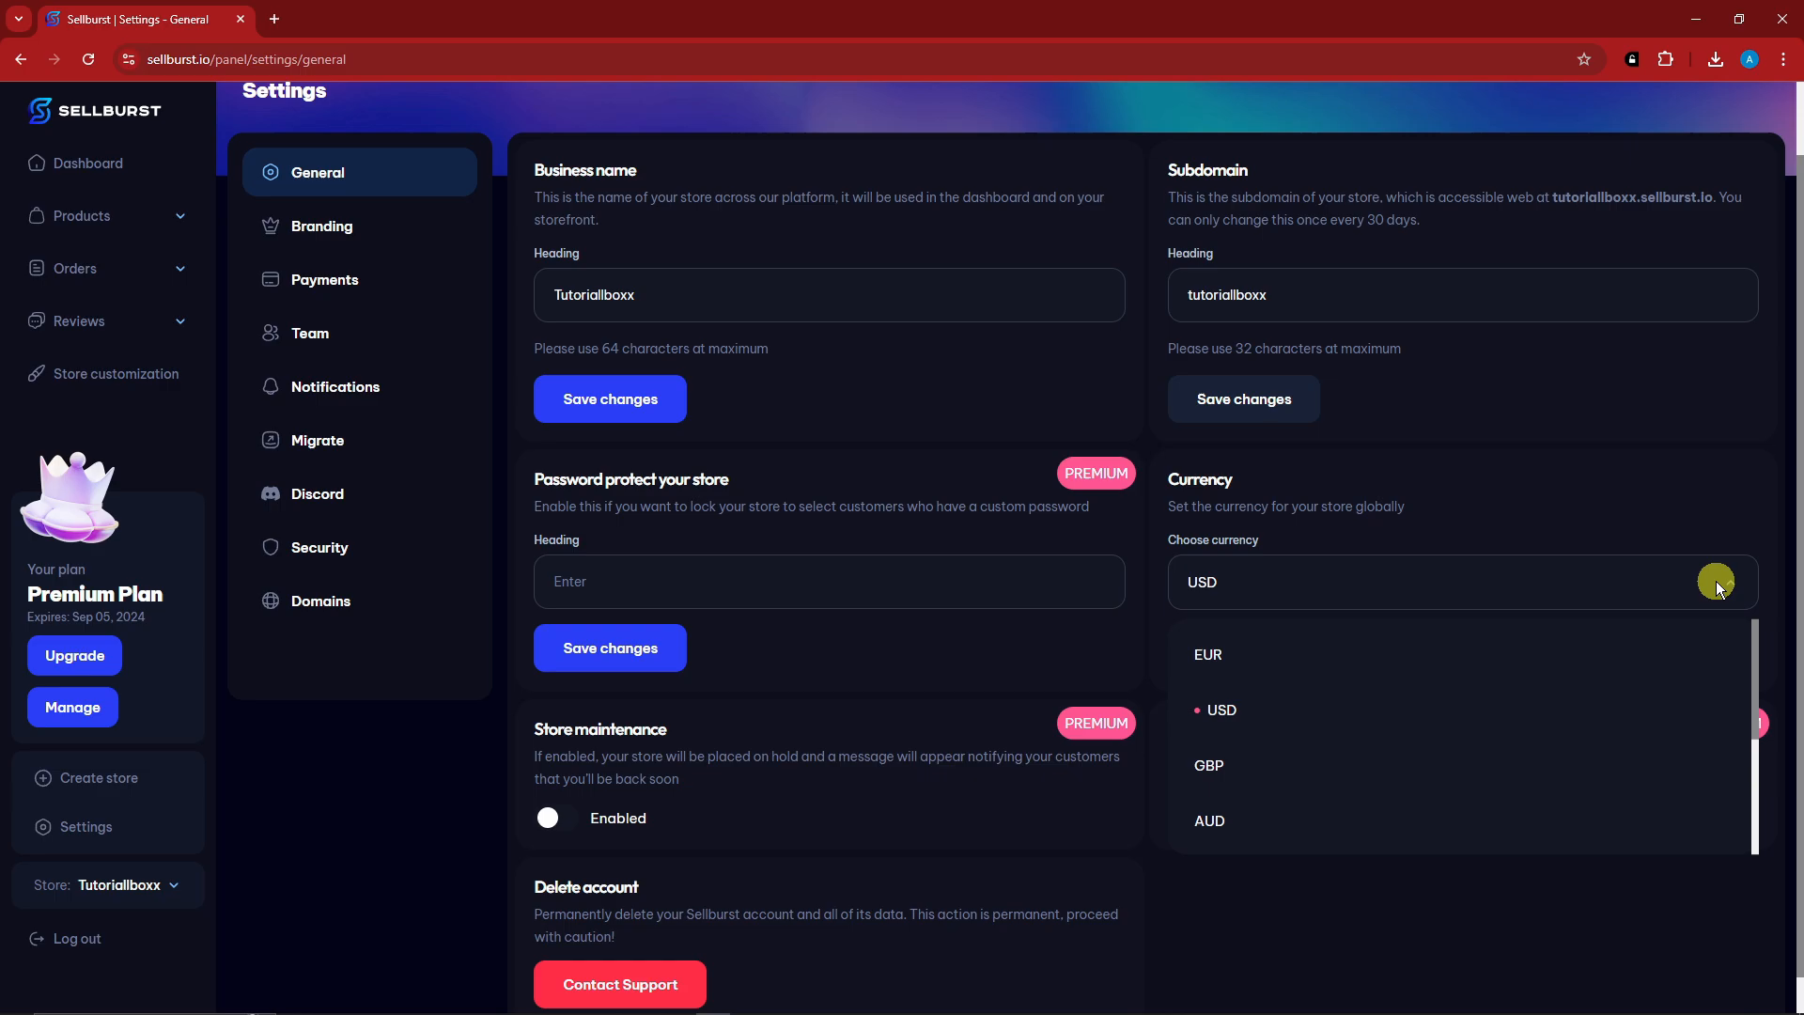
{"action": "left_click", "coordinate": [1716, 583]}
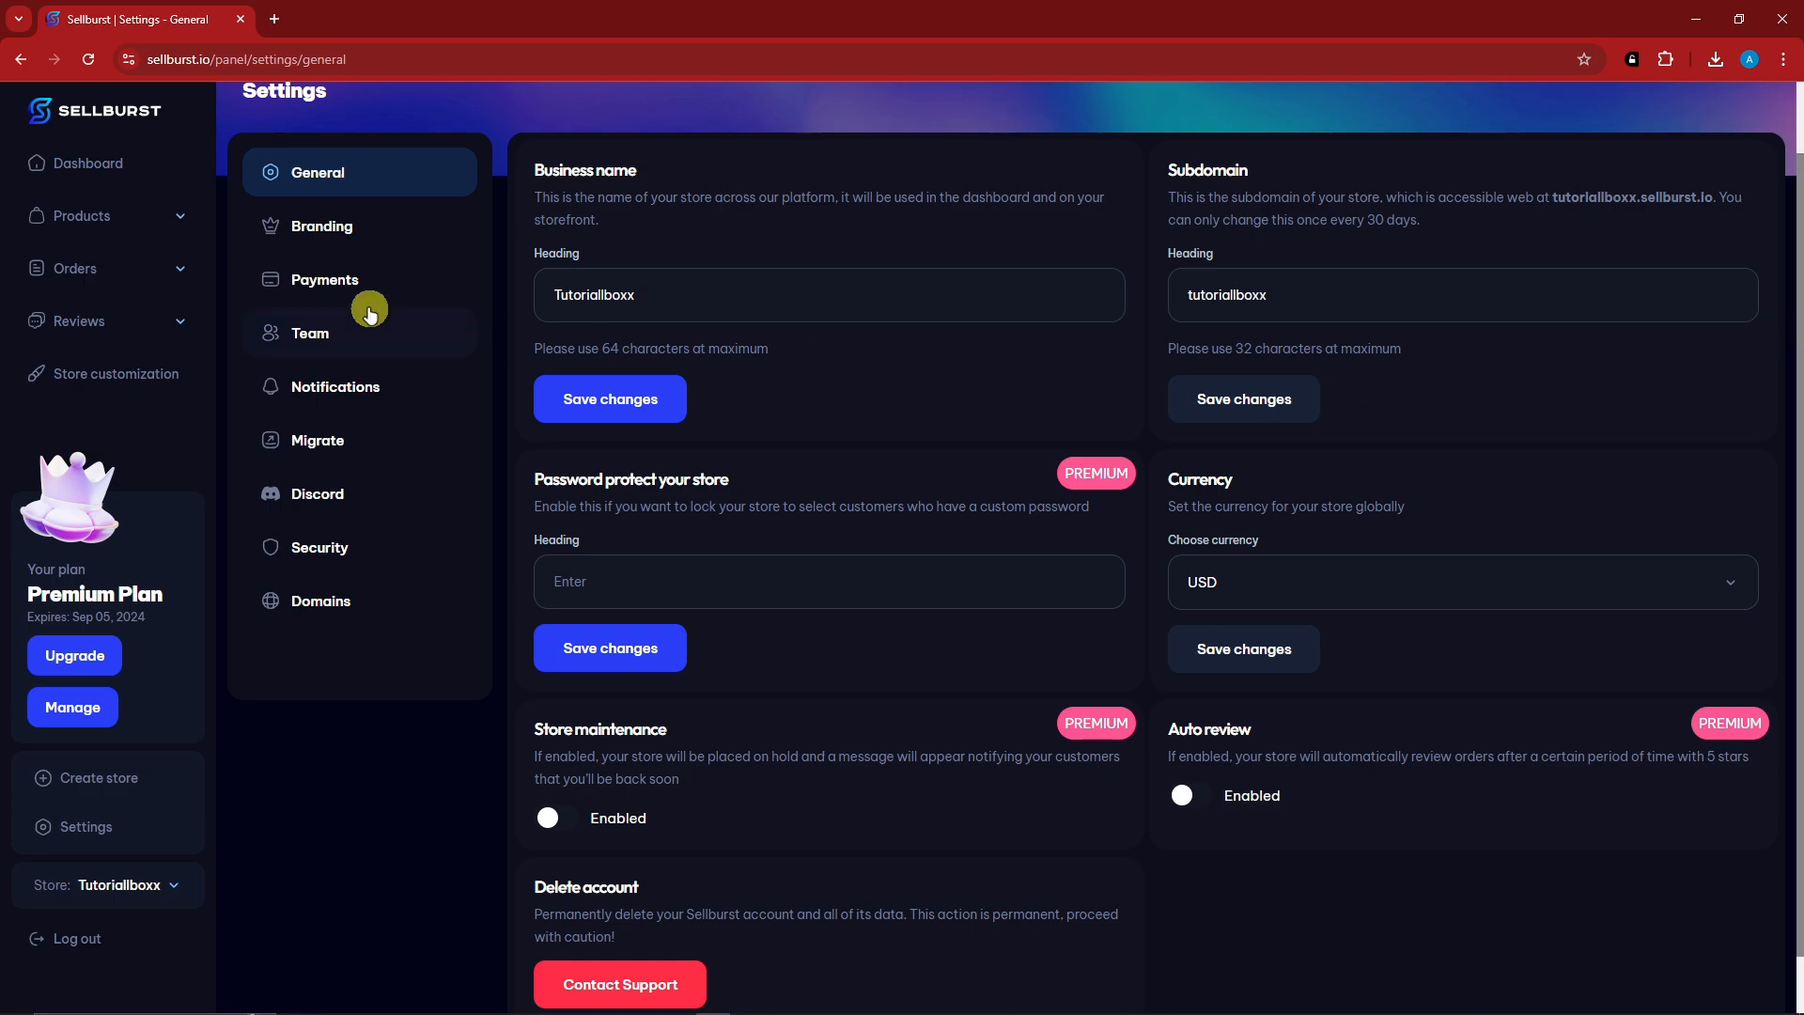
Review the store's Branding settings, covering the business logo, analytics IDs, social links and terms of service.
{"action": "left_click", "coordinate": [346, 227]}
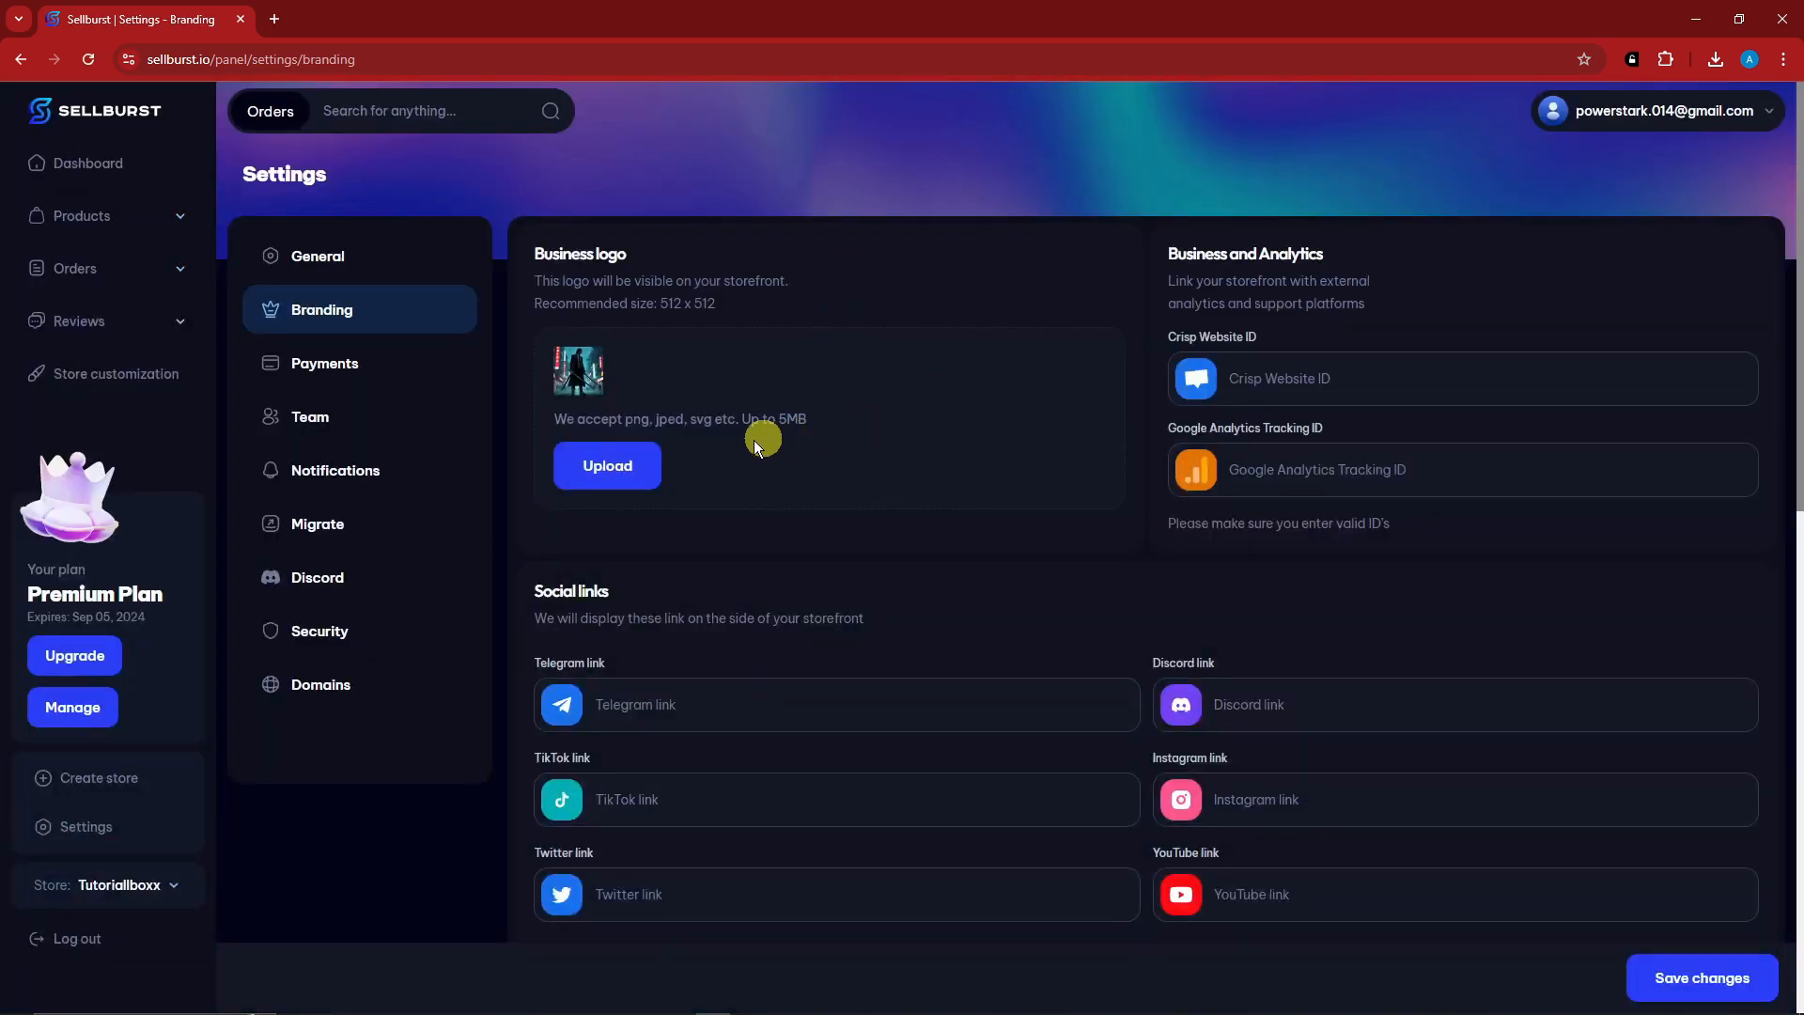
{"action": "scroll", "coordinate": [771, 561], "scroll_direction": "down", "scroll_amount": 1}
{"action": "scroll", "coordinate": [770, 555], "scroll_direction": "down", "scroll_amount": 3}
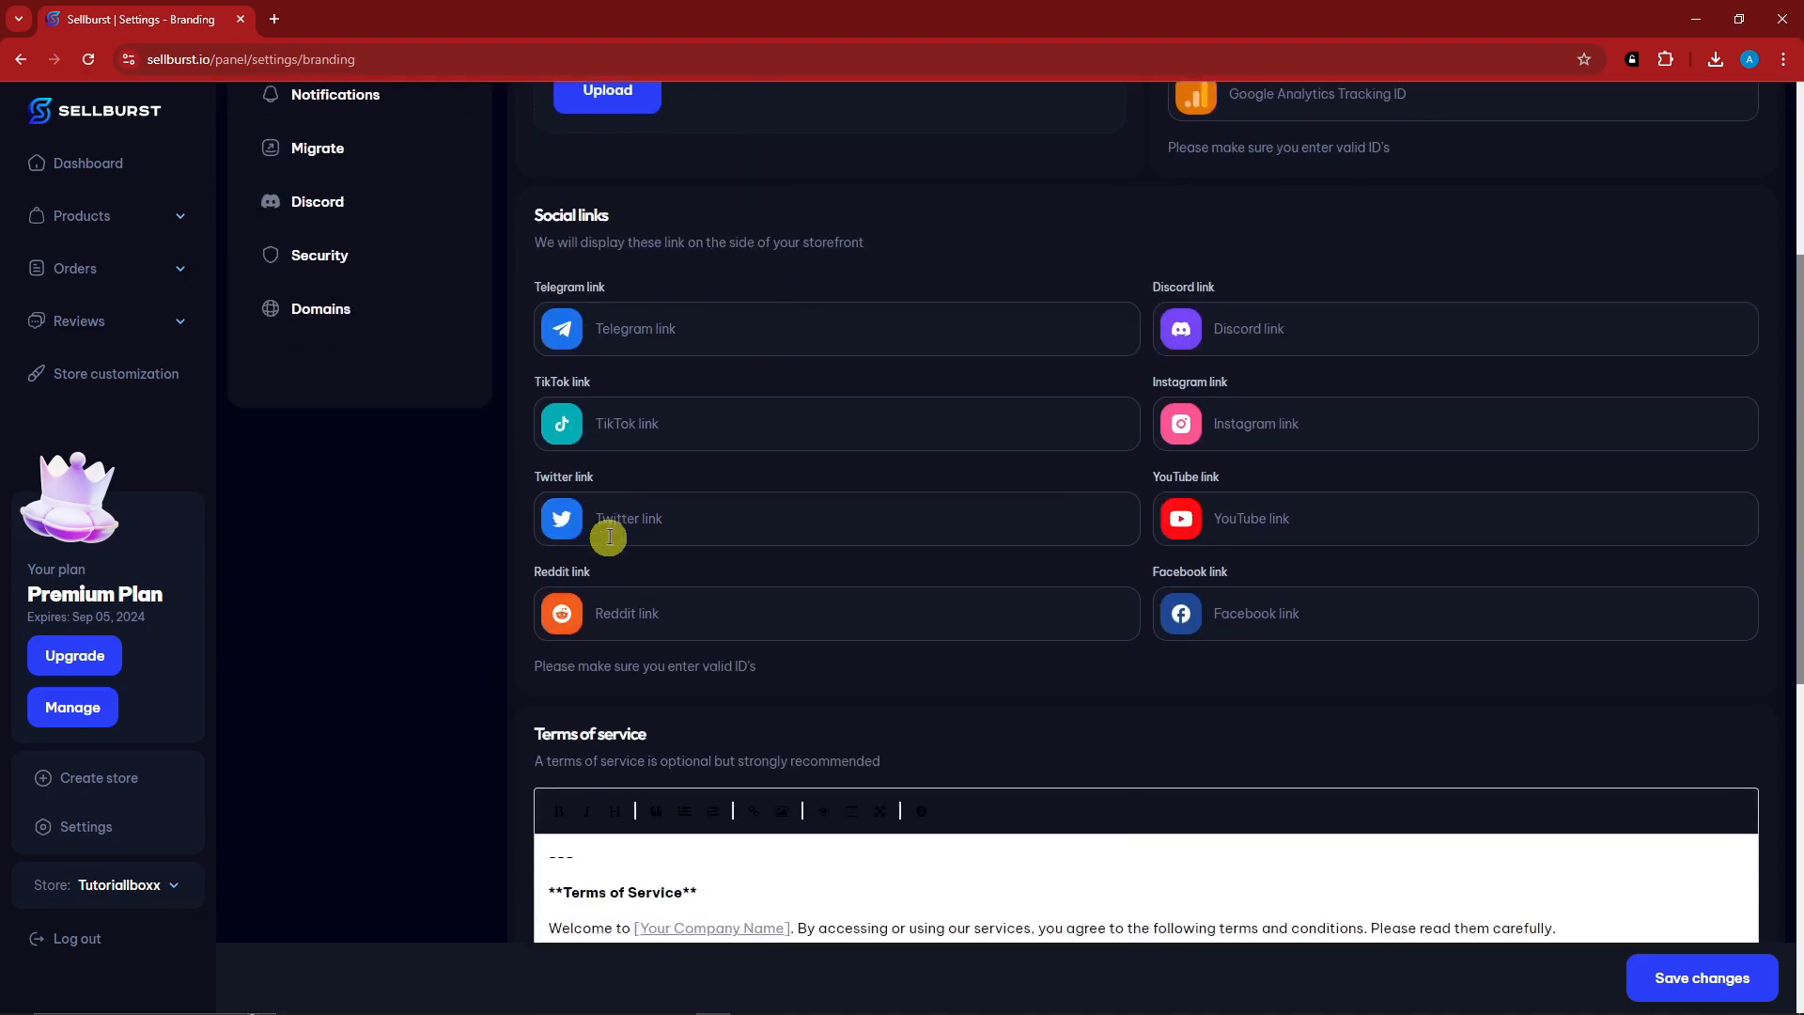
{"action": "scroll", "coordinate": [1076, 402], "scroll_direction": "down", "scroll_amount": 2}
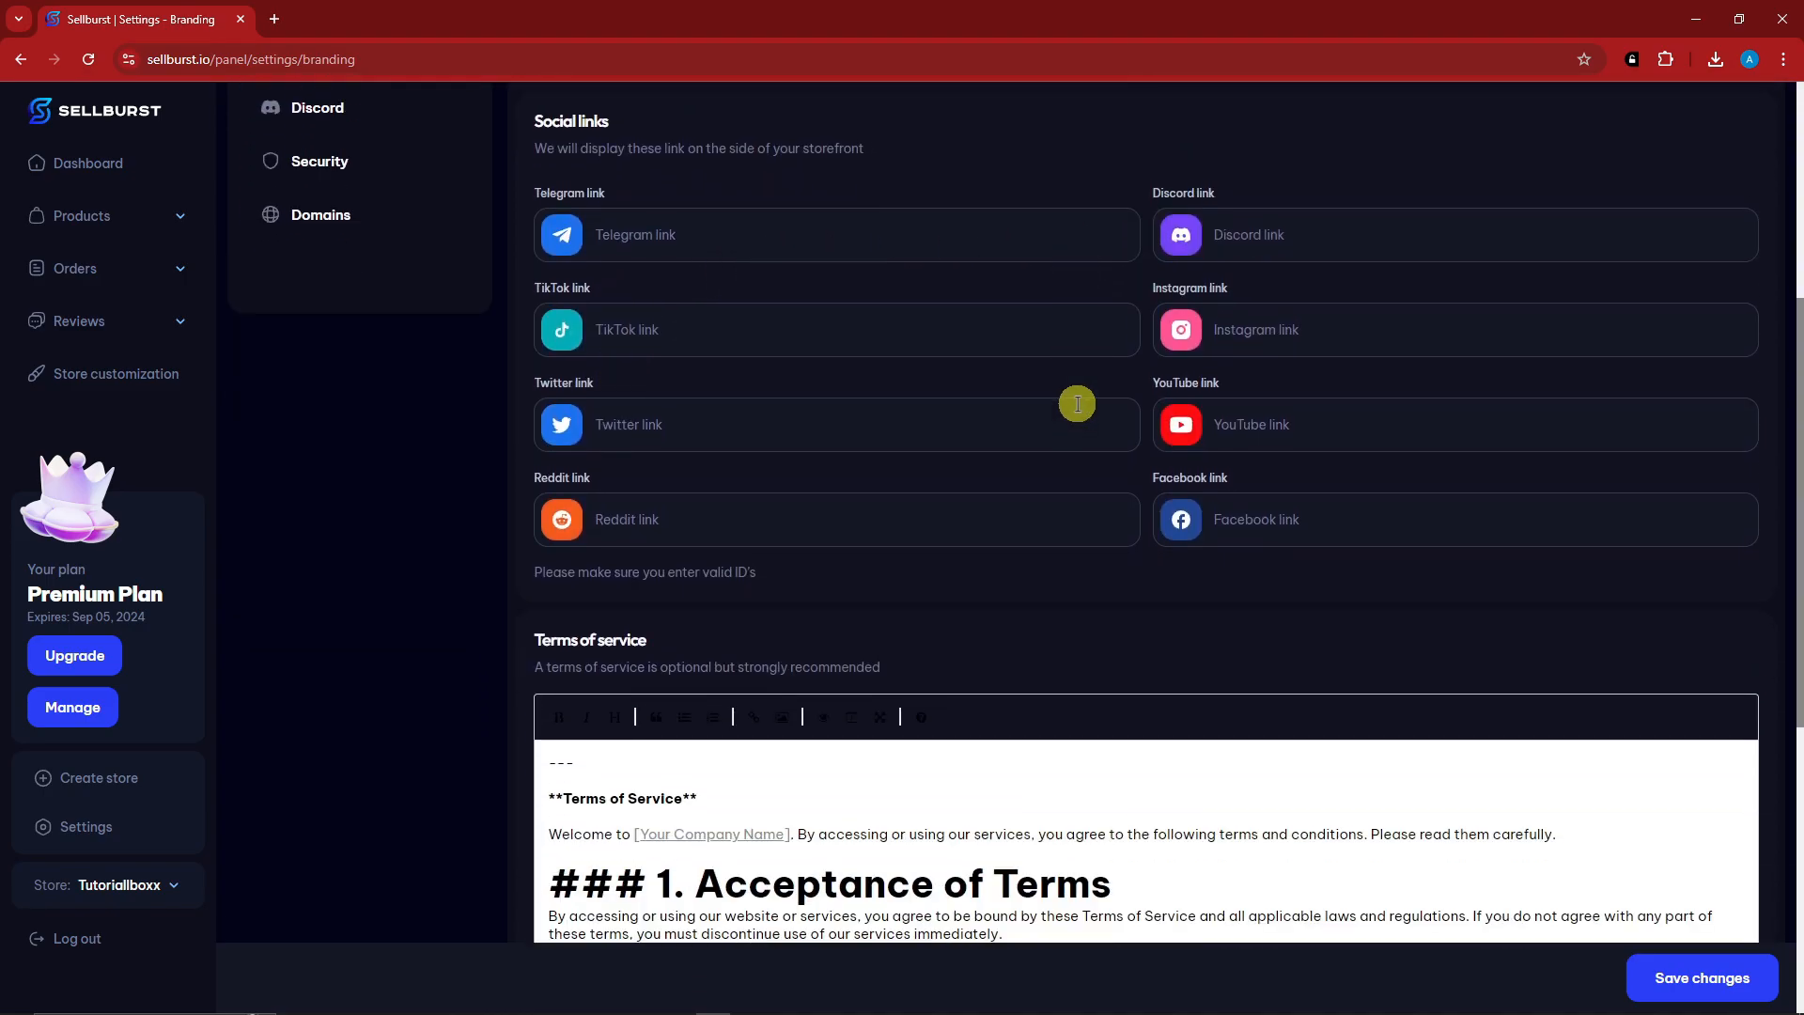
{"action": "left_click_drag", "start_coordinate": [1796, 354], "coordinate": [1796, 567]}
{"action": "scroll", "coordinate": [622, 369], "scroll_direction": "down", "scroll_amount": 1}
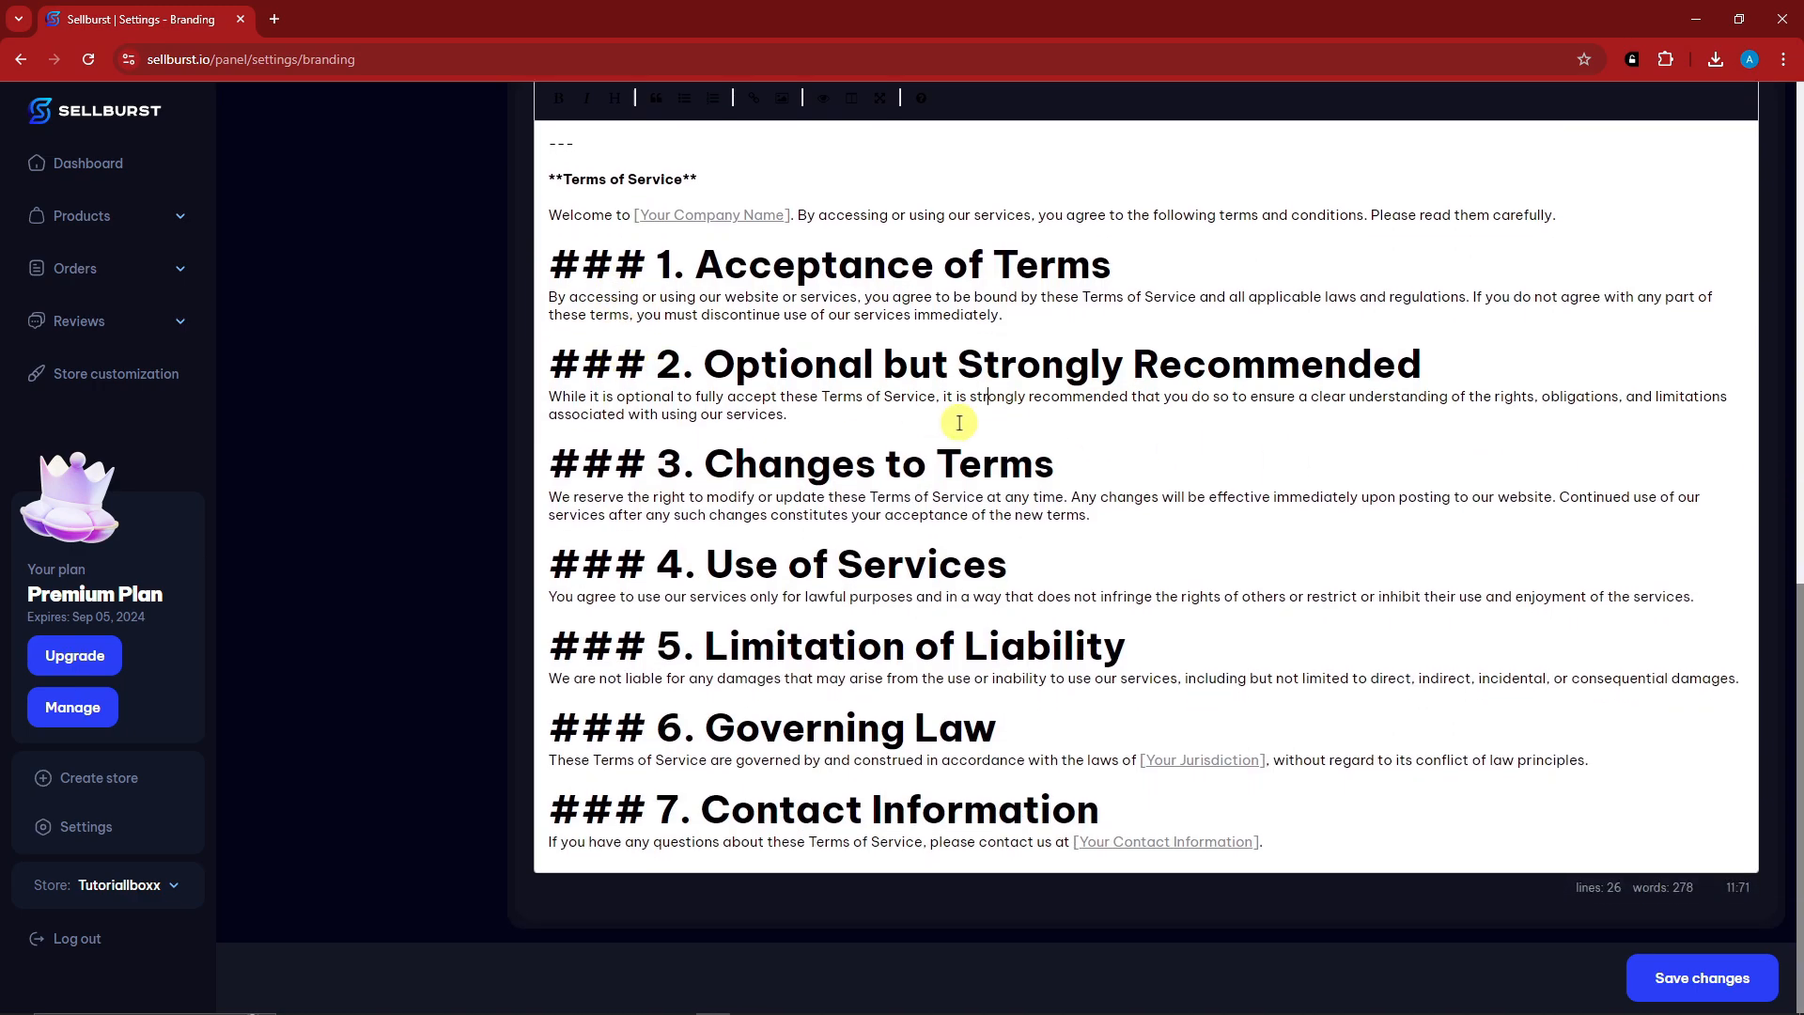
{"action": "left_click", "coordinate": [960, 422]}
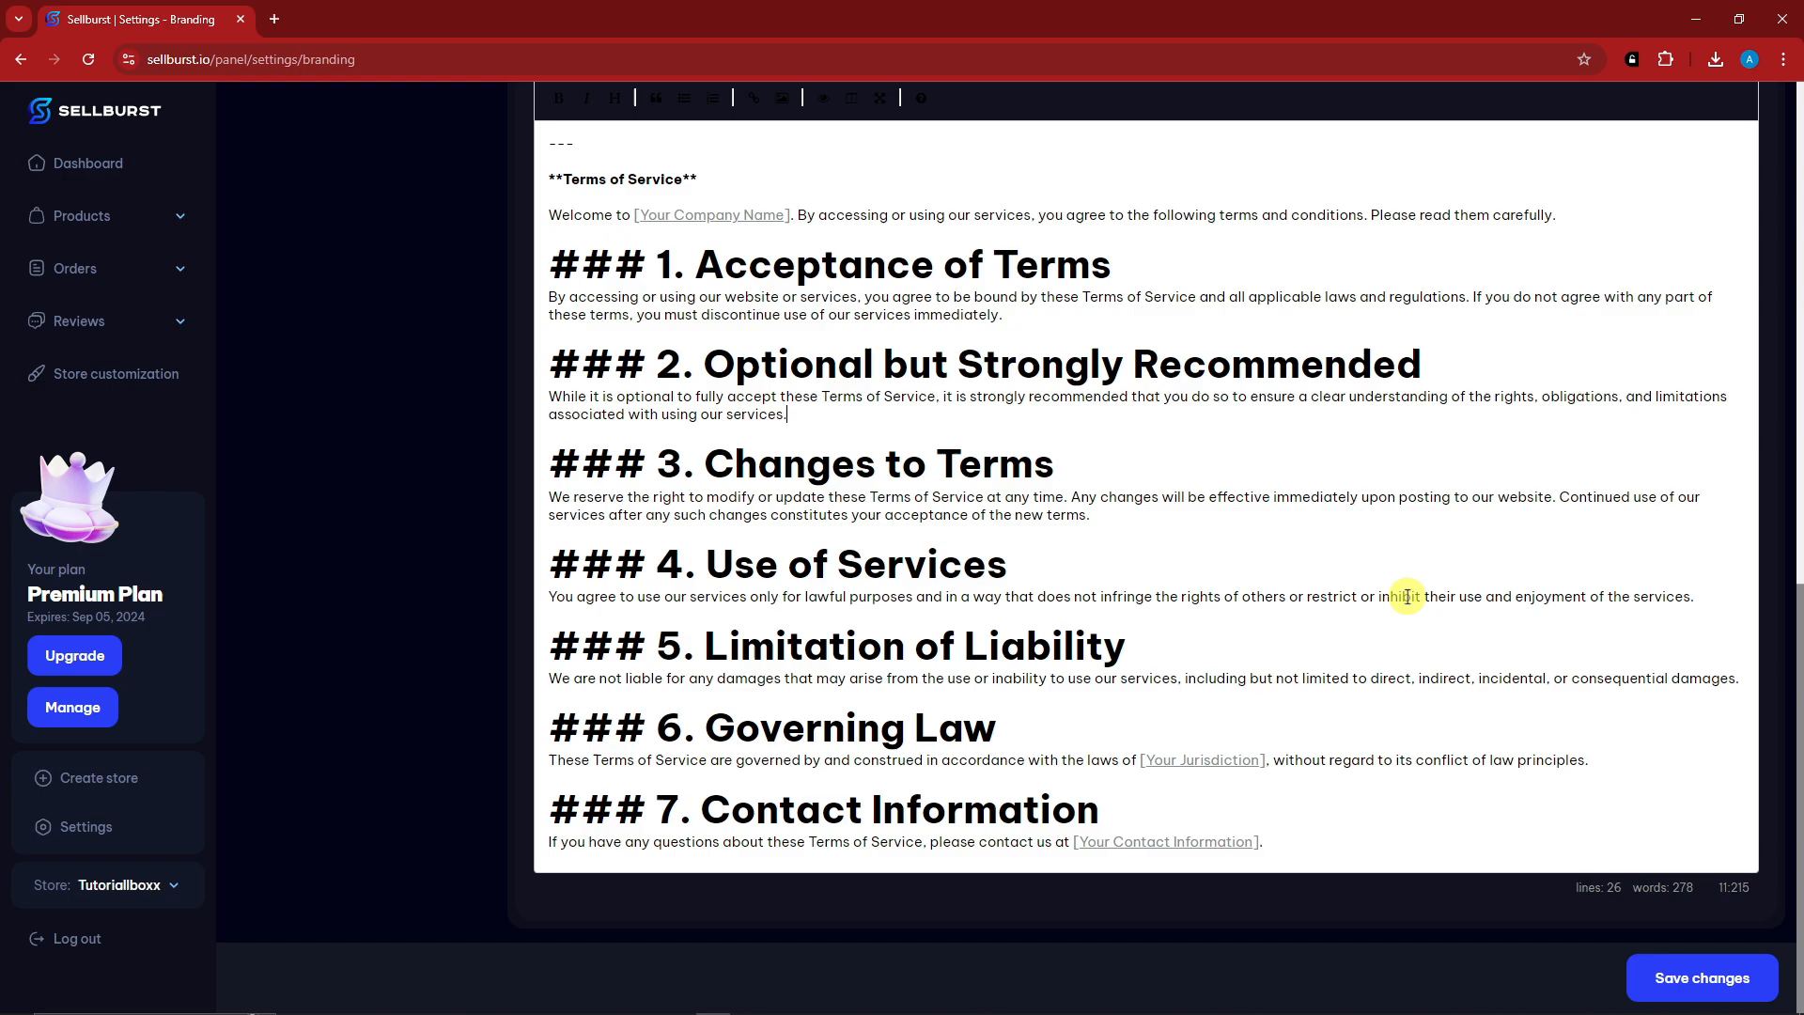
{"action": "scroll", "coordinate": [1156, 657], "scroll_direction": "up", "scroll_amount": 3}
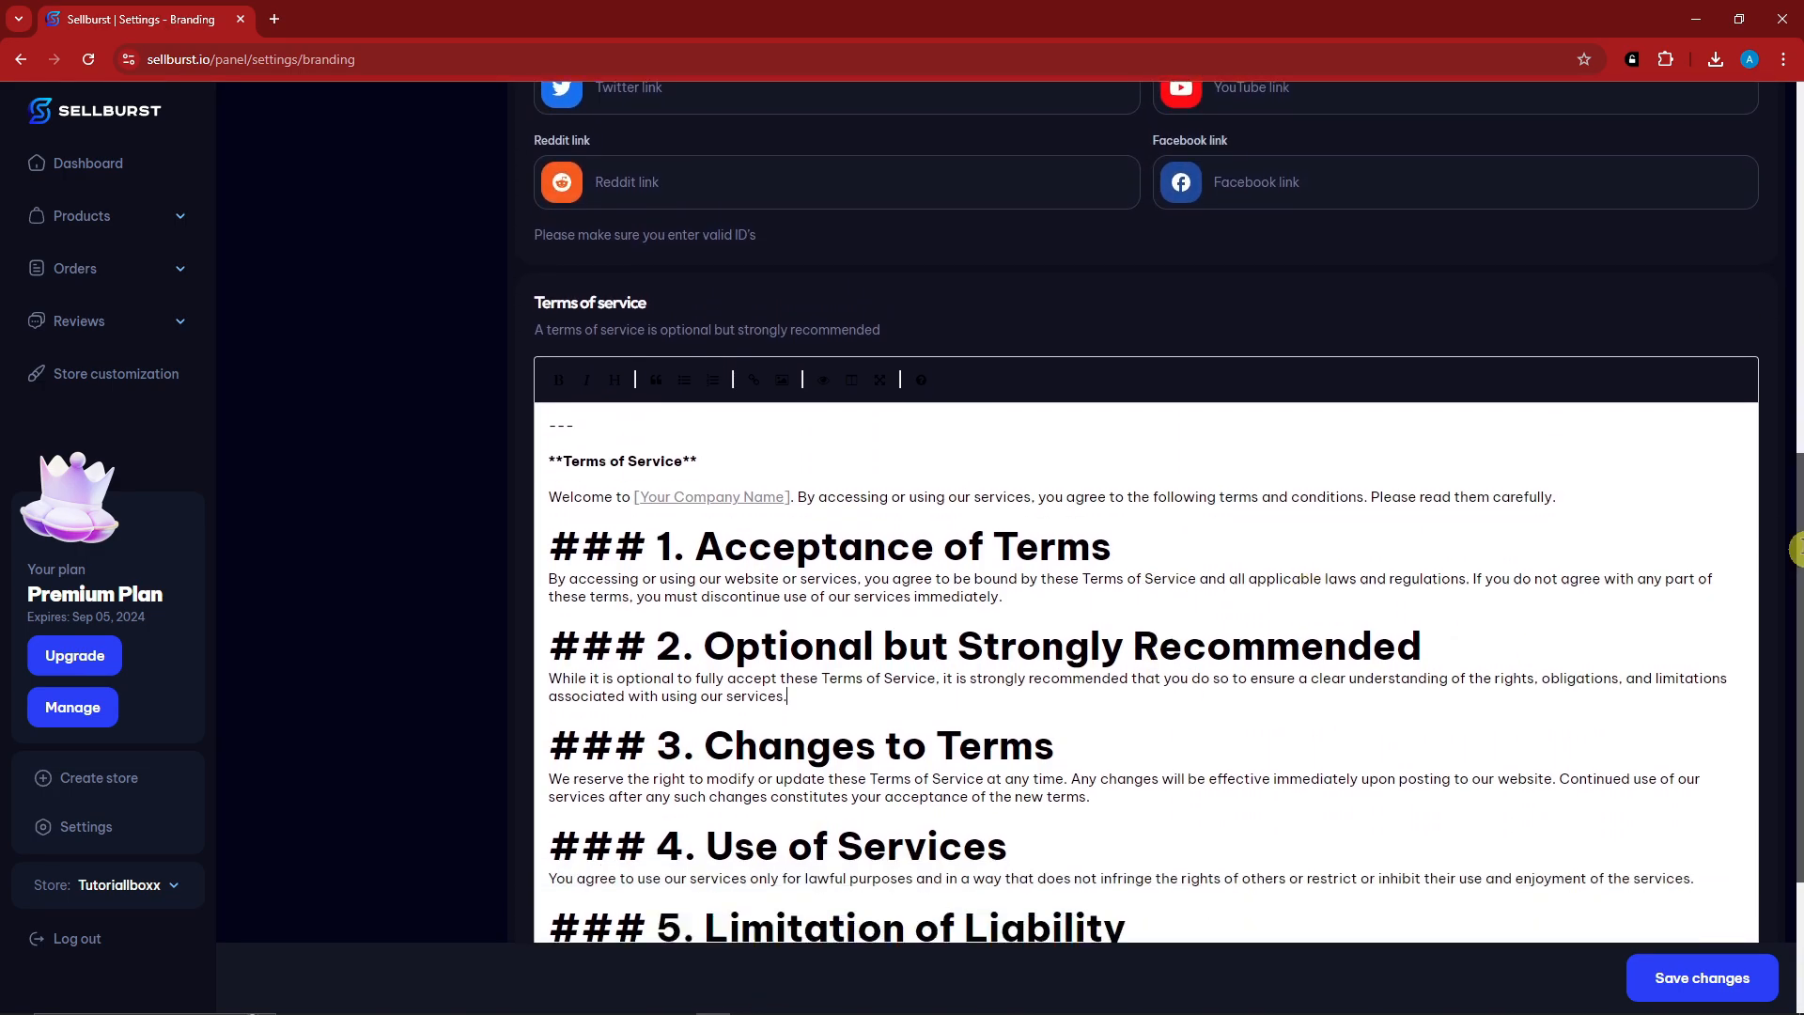
{"action": "left_click_drag", "start_coordinate": [1796, 549], "coordinate": [1794, 269]}
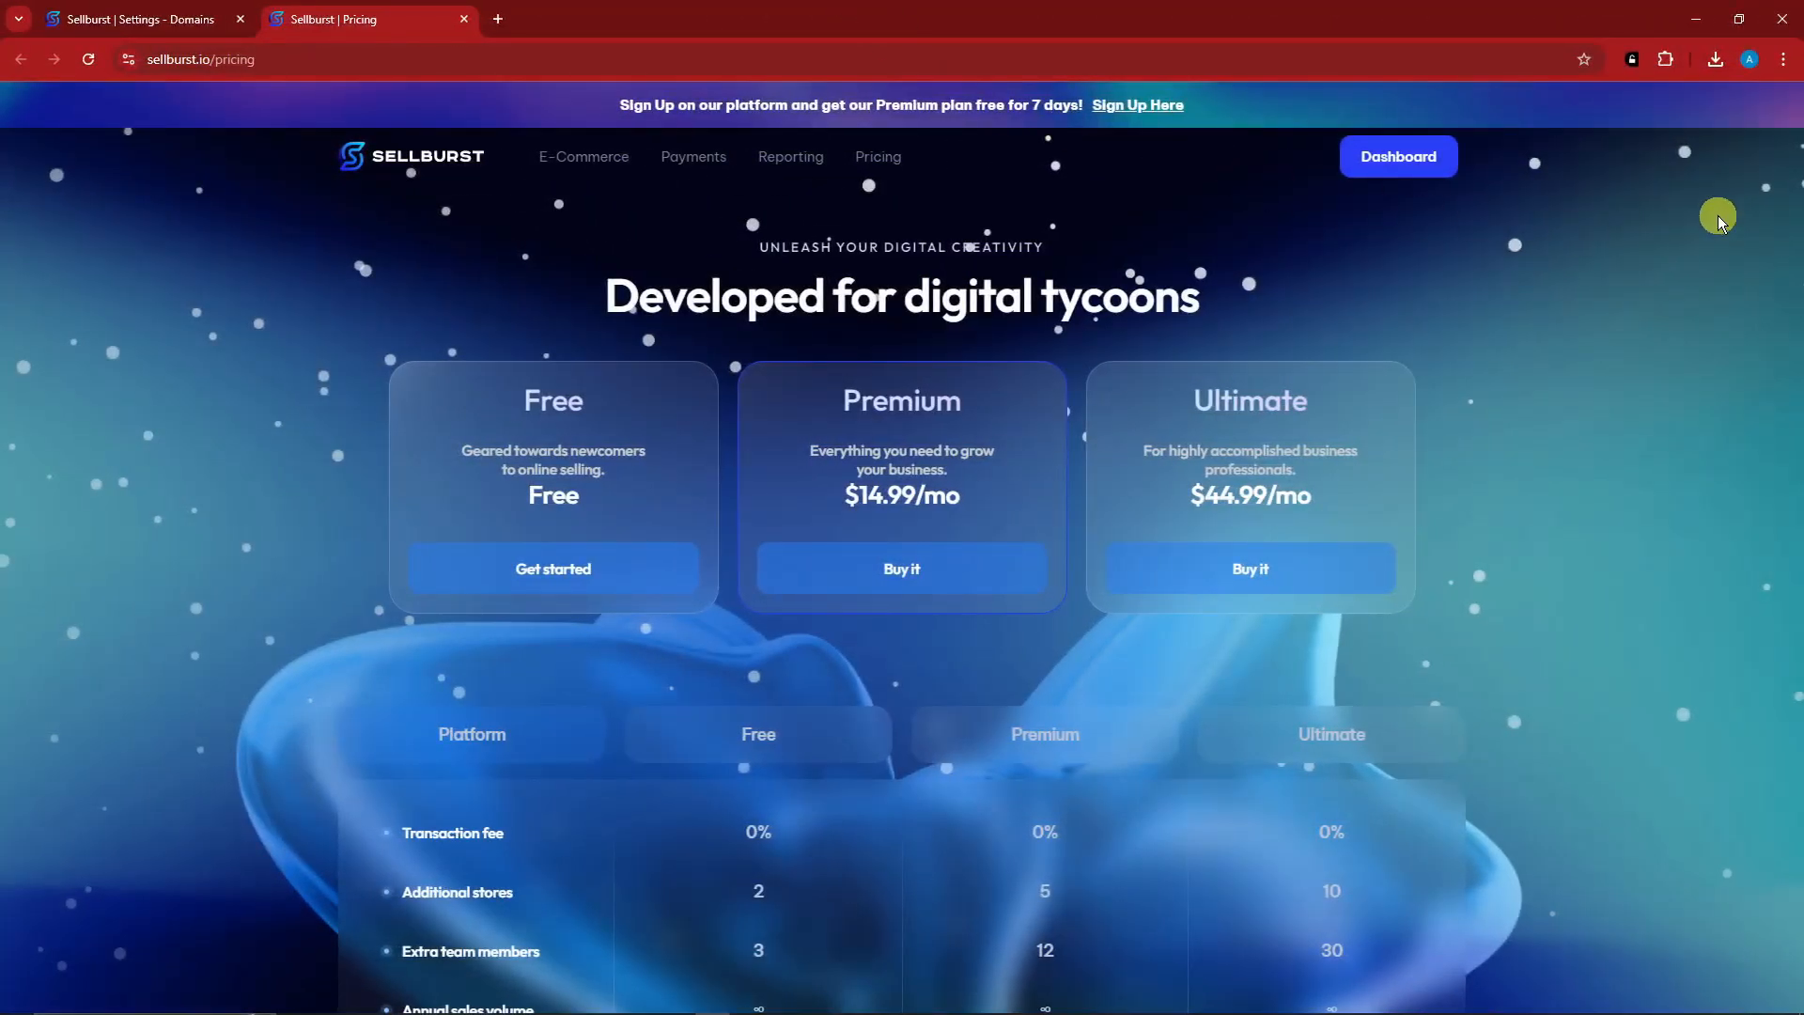
Compare the Free, Premium and Ultimate plans and their feature table on the pricing page.
{"action": "scroll", "coordinate": [1711, 312], "scroll_direction": "down", "scroll_amount": 4}
{"action": "scroll", "coordinate": [1710, 312], "scroll_direction": "up", "scroll_amount": 4}
{"action": "scroll", "coordinate": [612, 458], "scroll_direction": "down", "scroll_amount": 1}
{"action": "scroll", "coordinate": [334, 484], "scroll_direction": "up", "scroll_amount": 1}
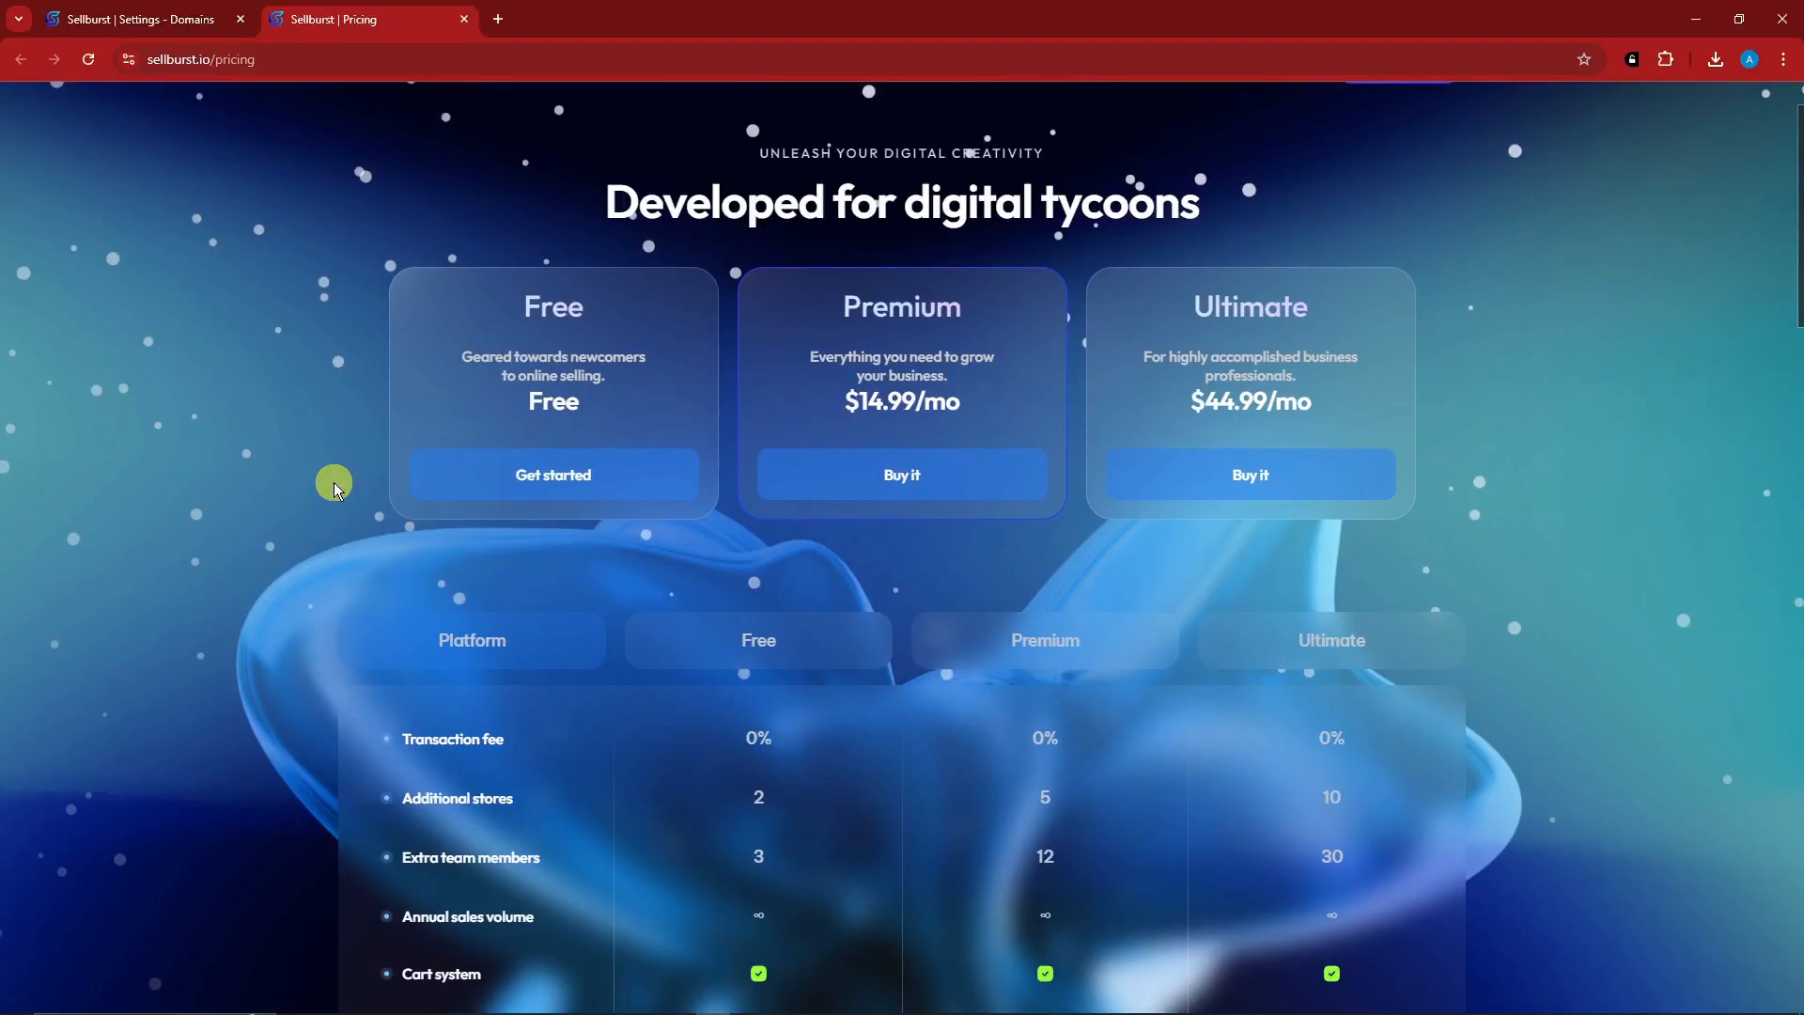
{"action": "scroll", "coordinate": [325, 482], "scroll_direction": "down", "scroll_amount": 1}
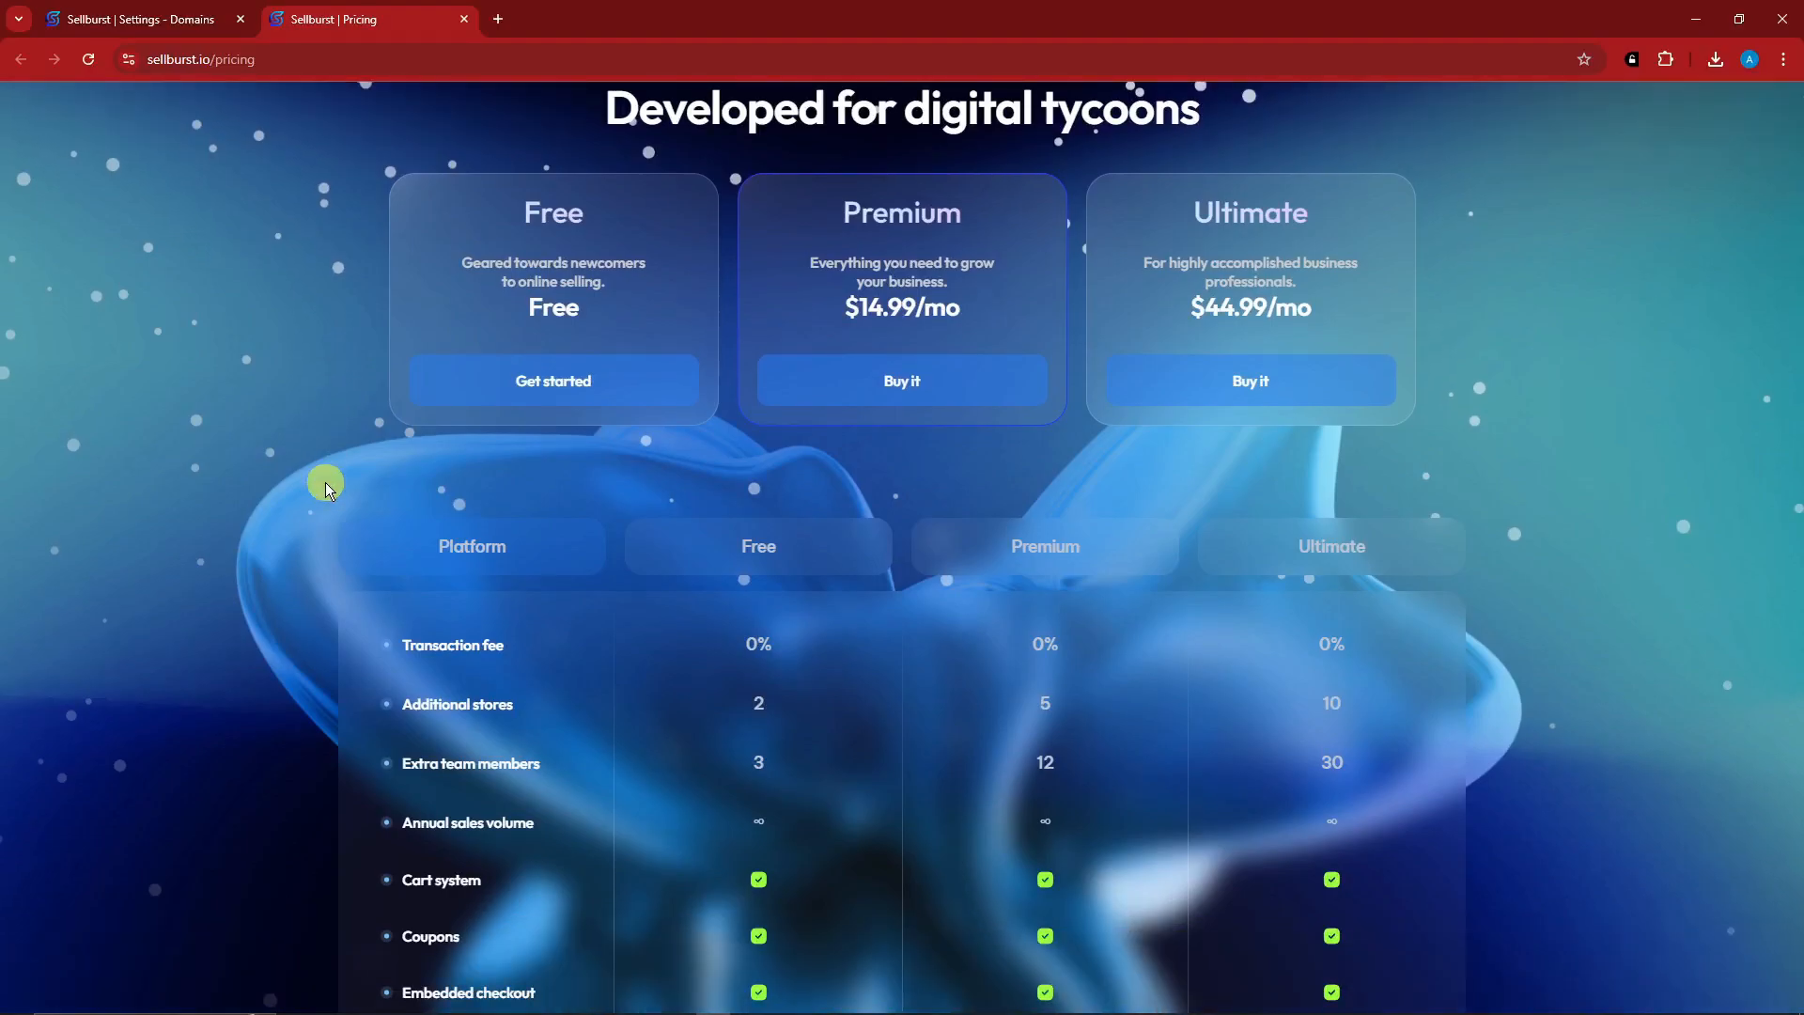
{"action": "scroll", "coordinate": [326, 482], "scroll_direction": "down", "scroll_amount": 3}
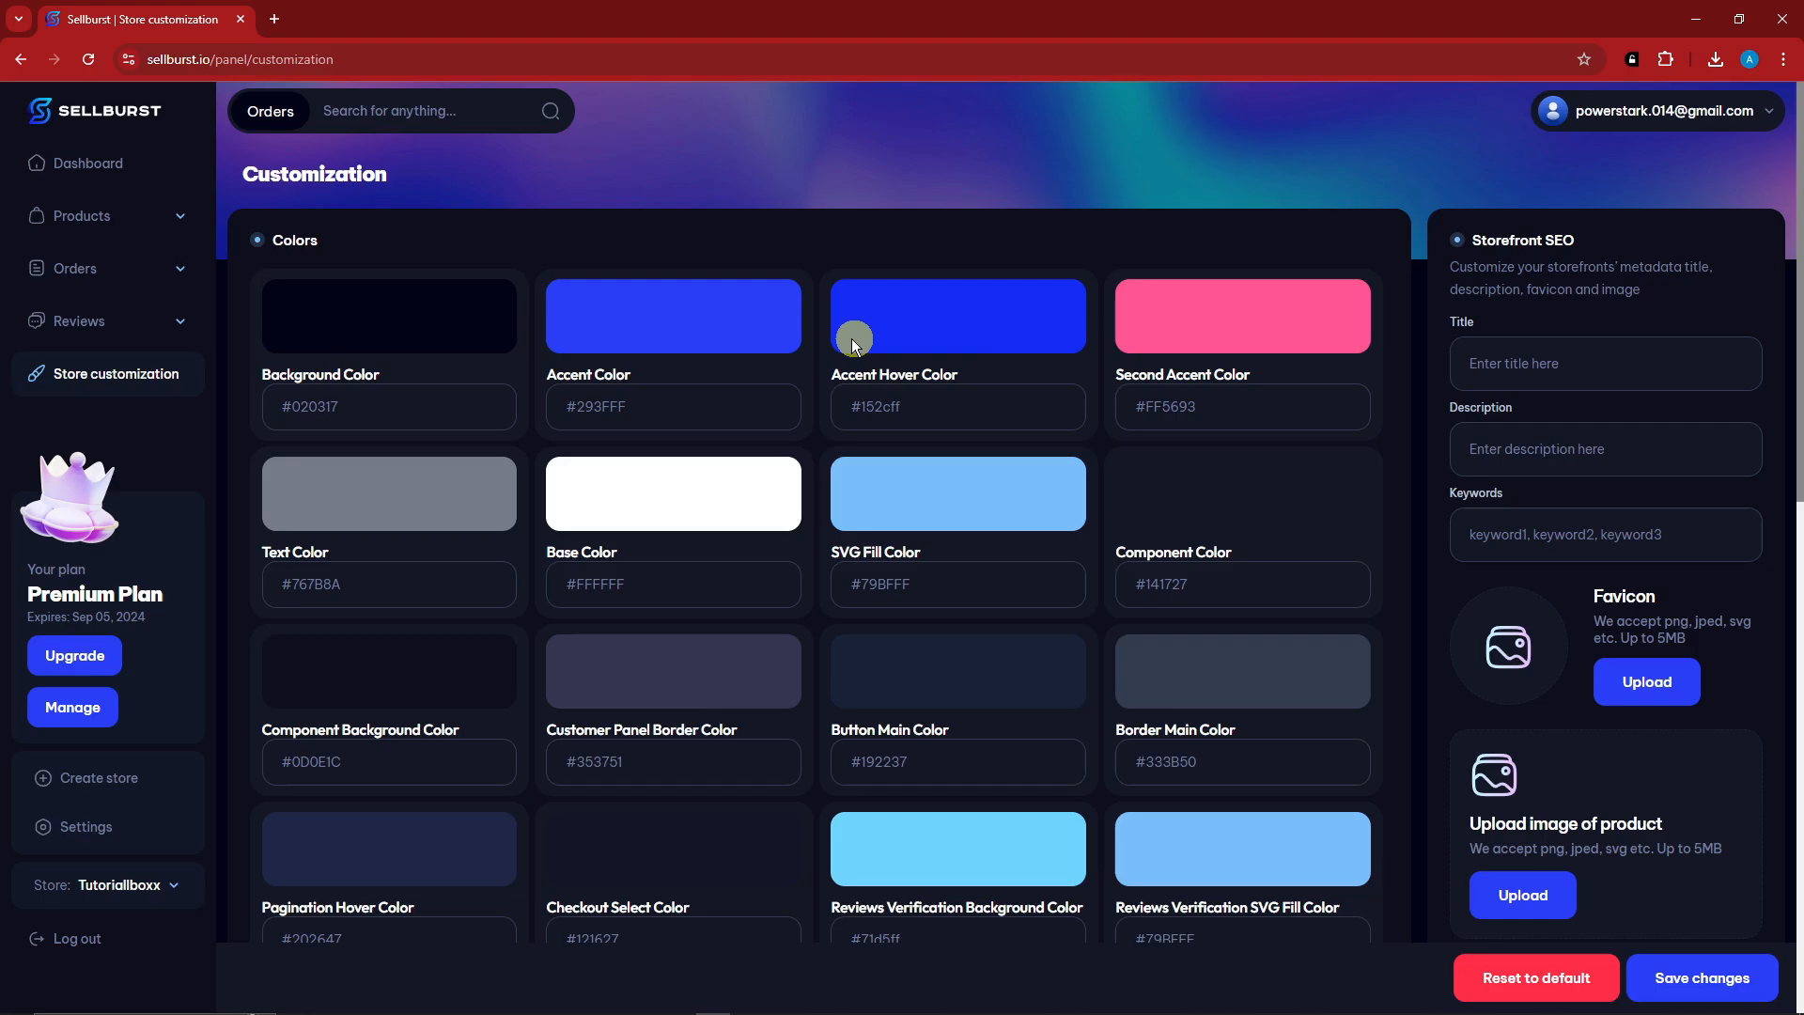
Examine the store customization options for colors, storefront text, background image and storefront SEO.
{"action": "left_click_drag", "start_coordinate": [1792, 263], "coordinate": [1796, 362]}
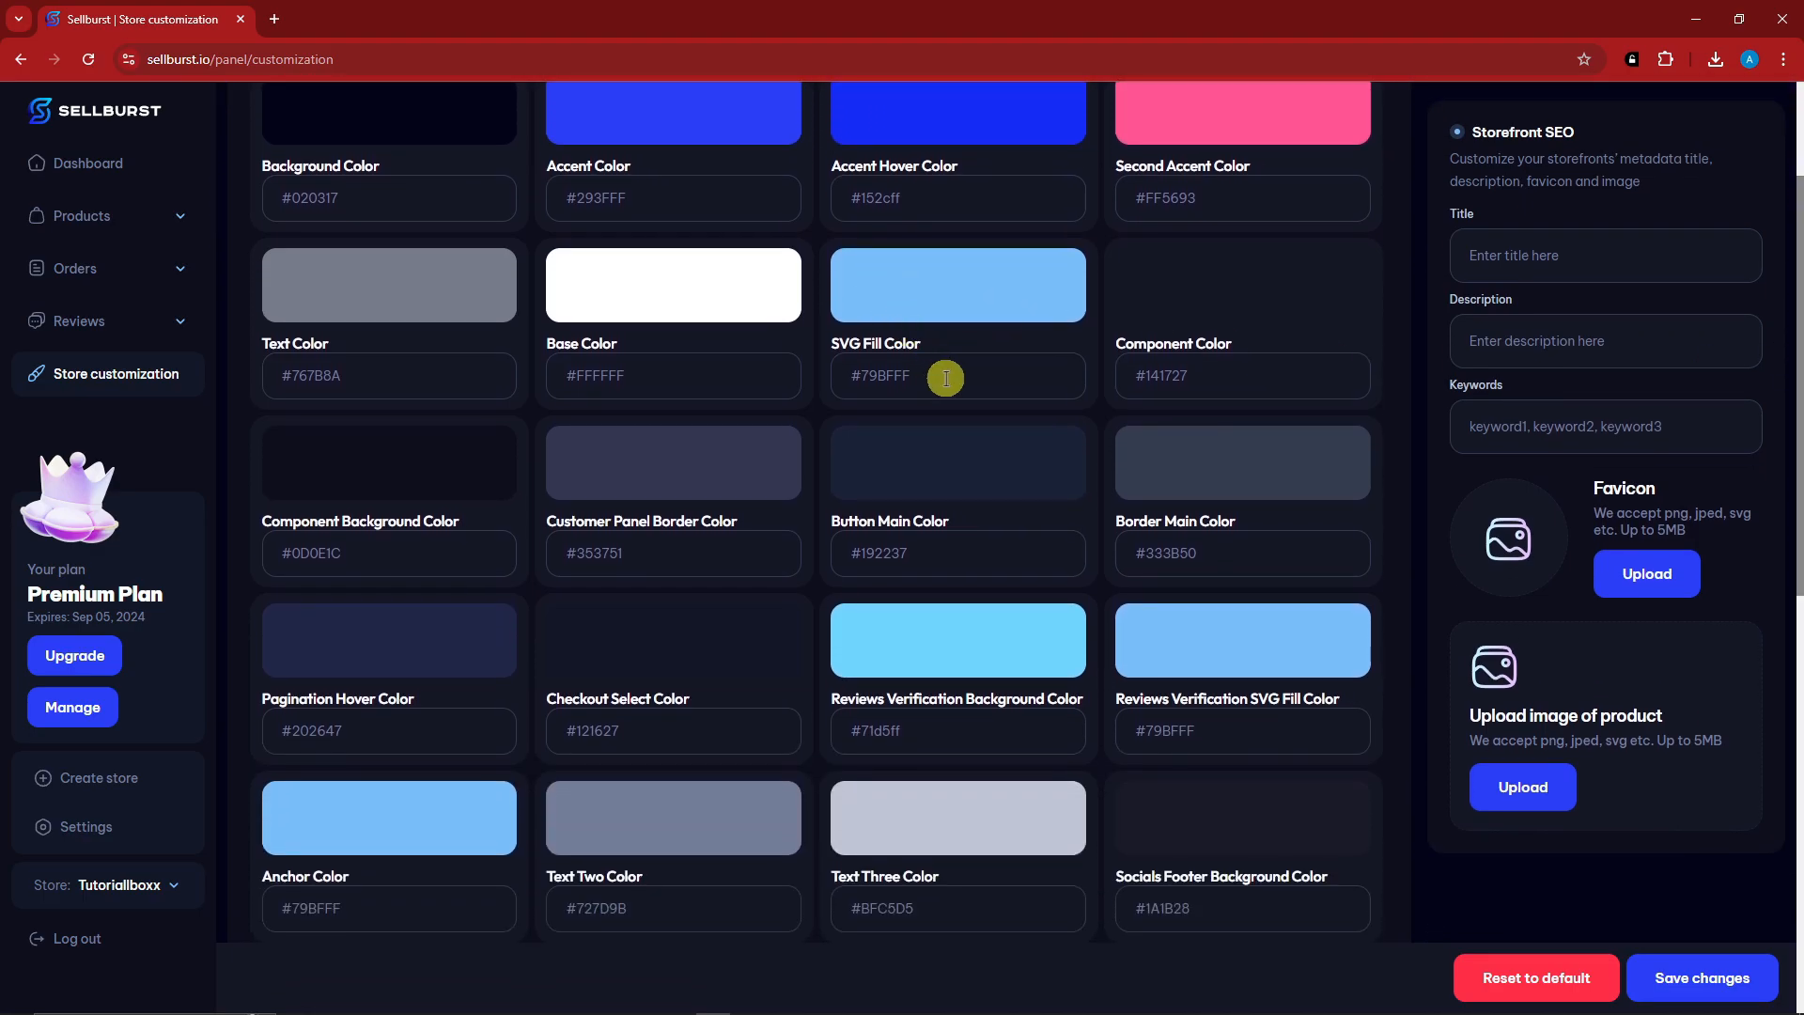
{"action": "left_click_drag", "start_coordinate": [942, 375], "coordinate": [829, 376]}
{"action": "left_click_drag", "start_coordinate": [1795, 207], "coordinate": [1520, 599]}
{"action": "scroll", "coordinate": [407, 584], "scroll_direction": "up", "scroll_amount": 4}
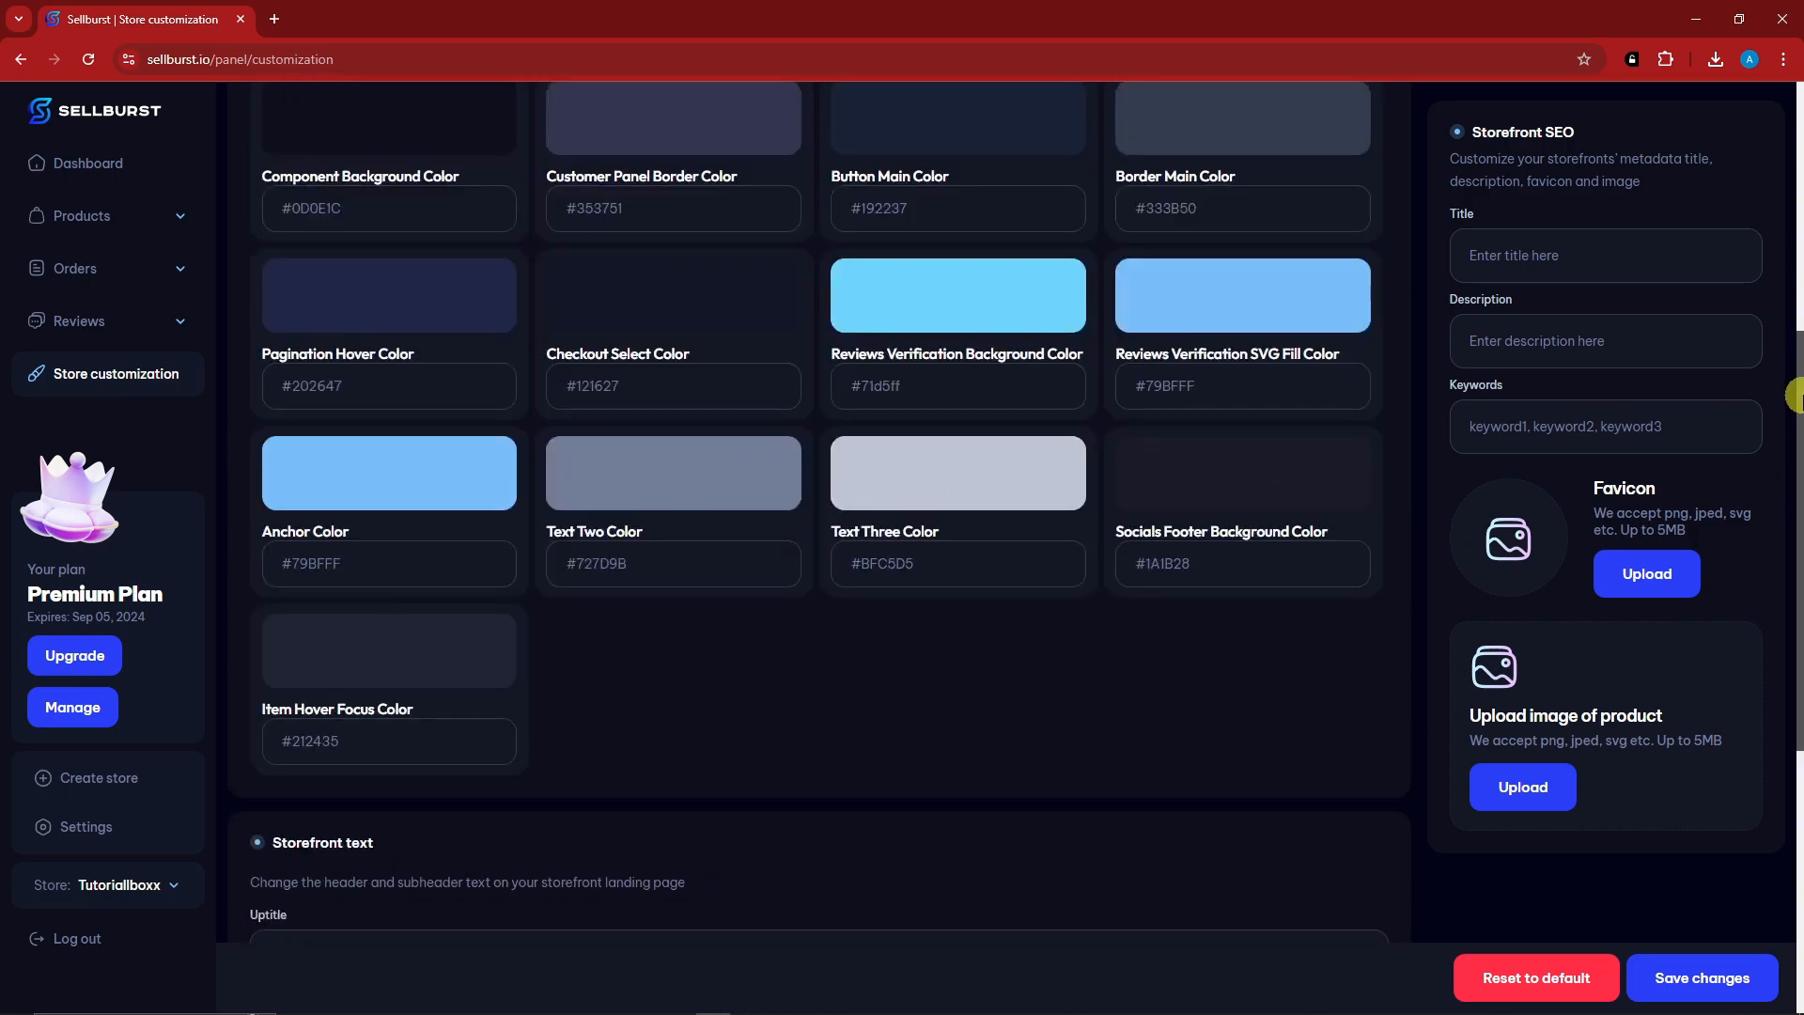
{"action": "left_click_drag", "start_coordinate": [1799, 407], "coordinate": [1776, 716]}
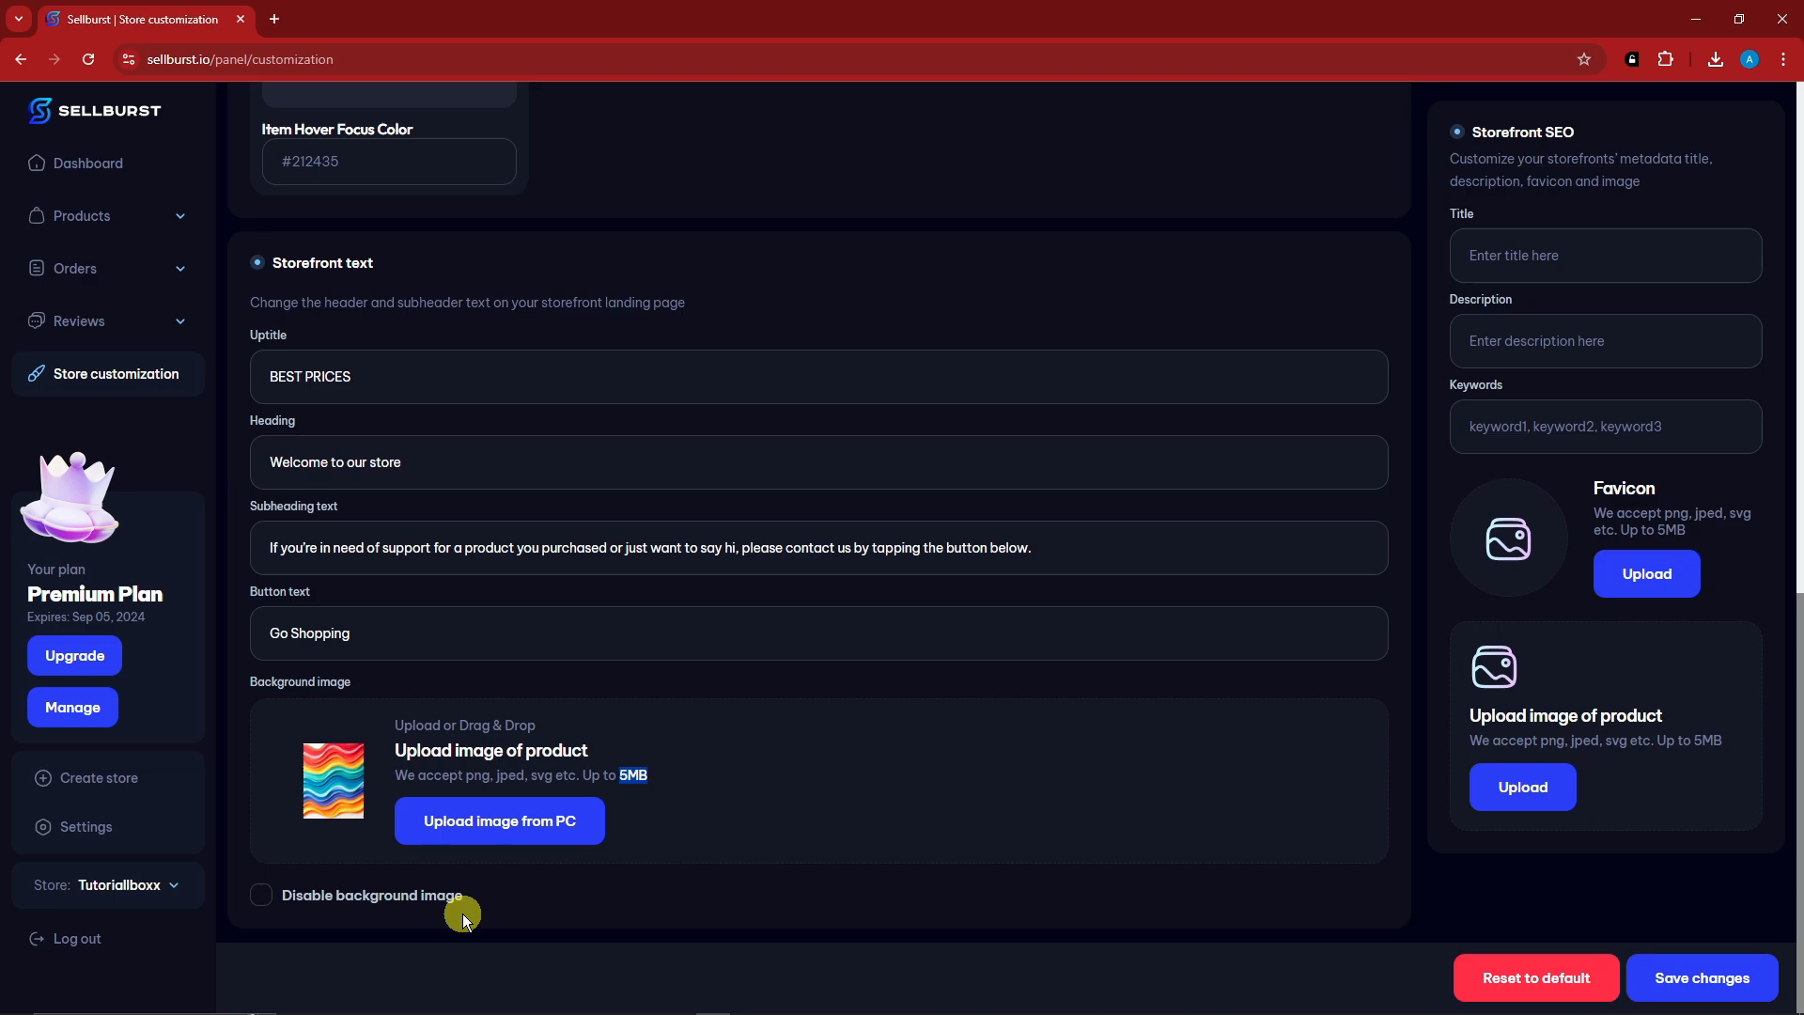
{"action": "left_click_drag", "start_coordinate": [1794, 780], "coordinate": [1797, 602]}
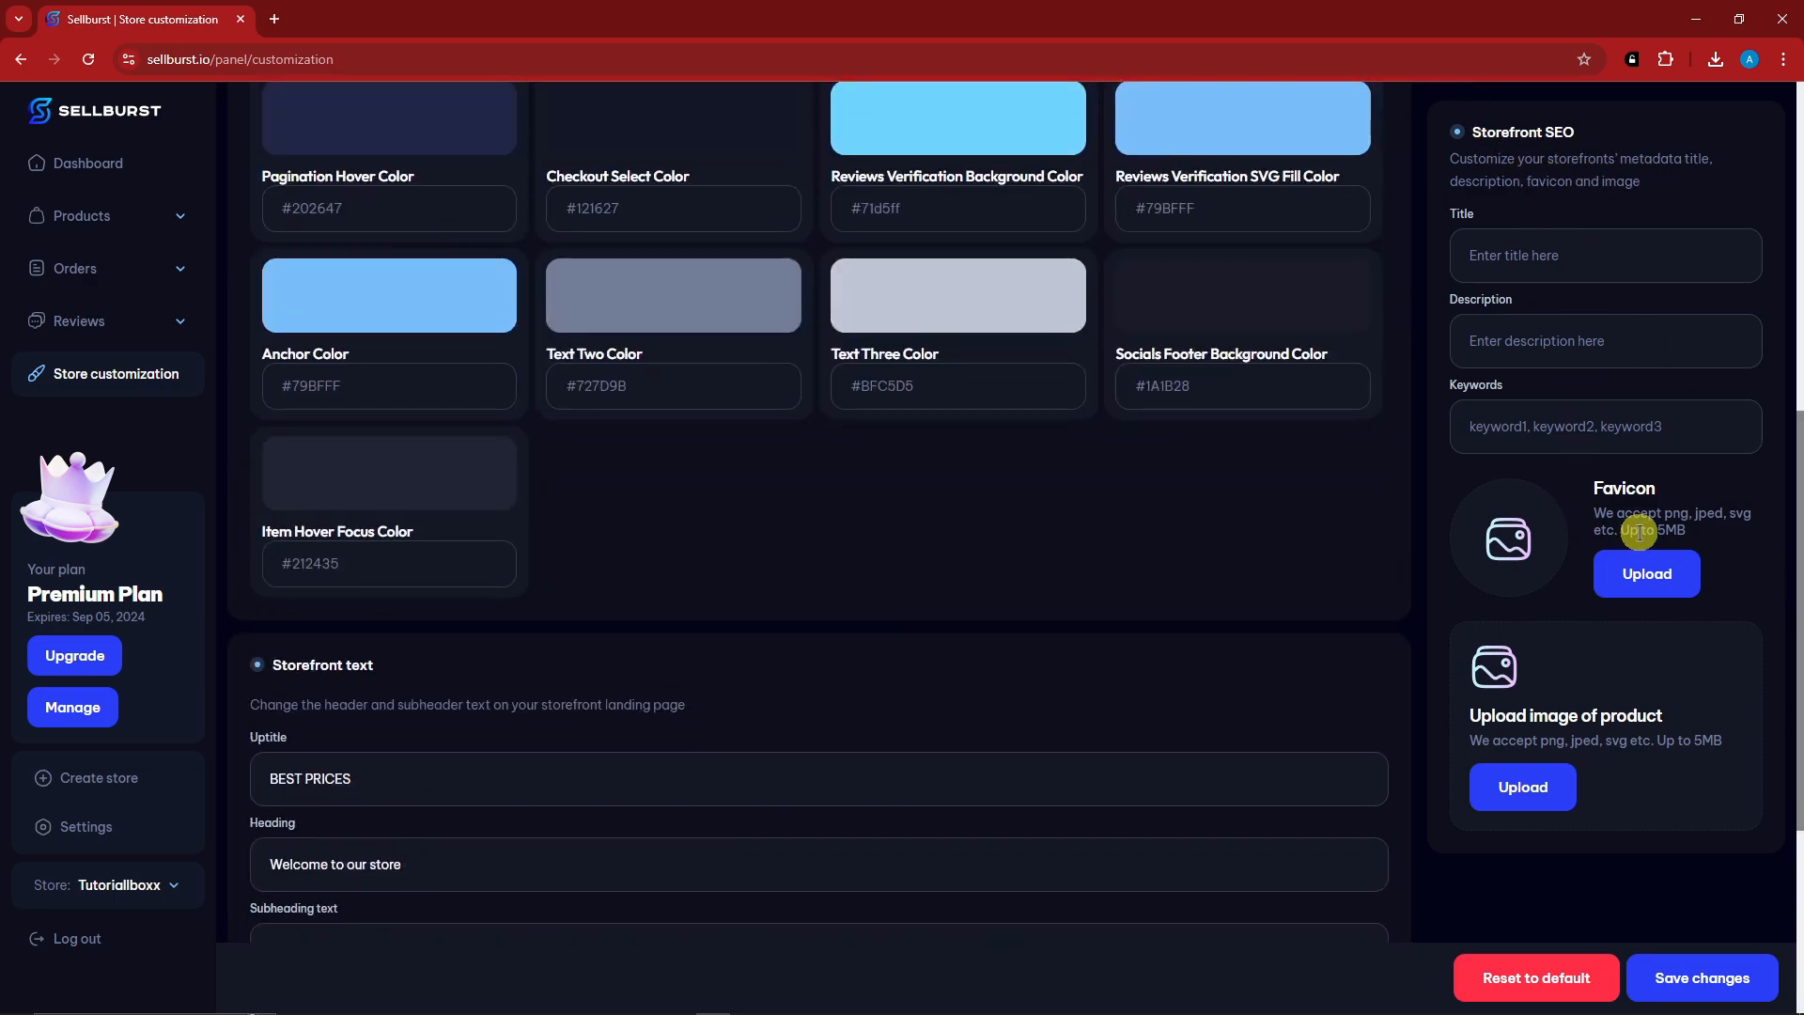
{"action": "scroll", "coordinate": [1216, 312], "scroll_direction": "up", "scroll_amount": 8}
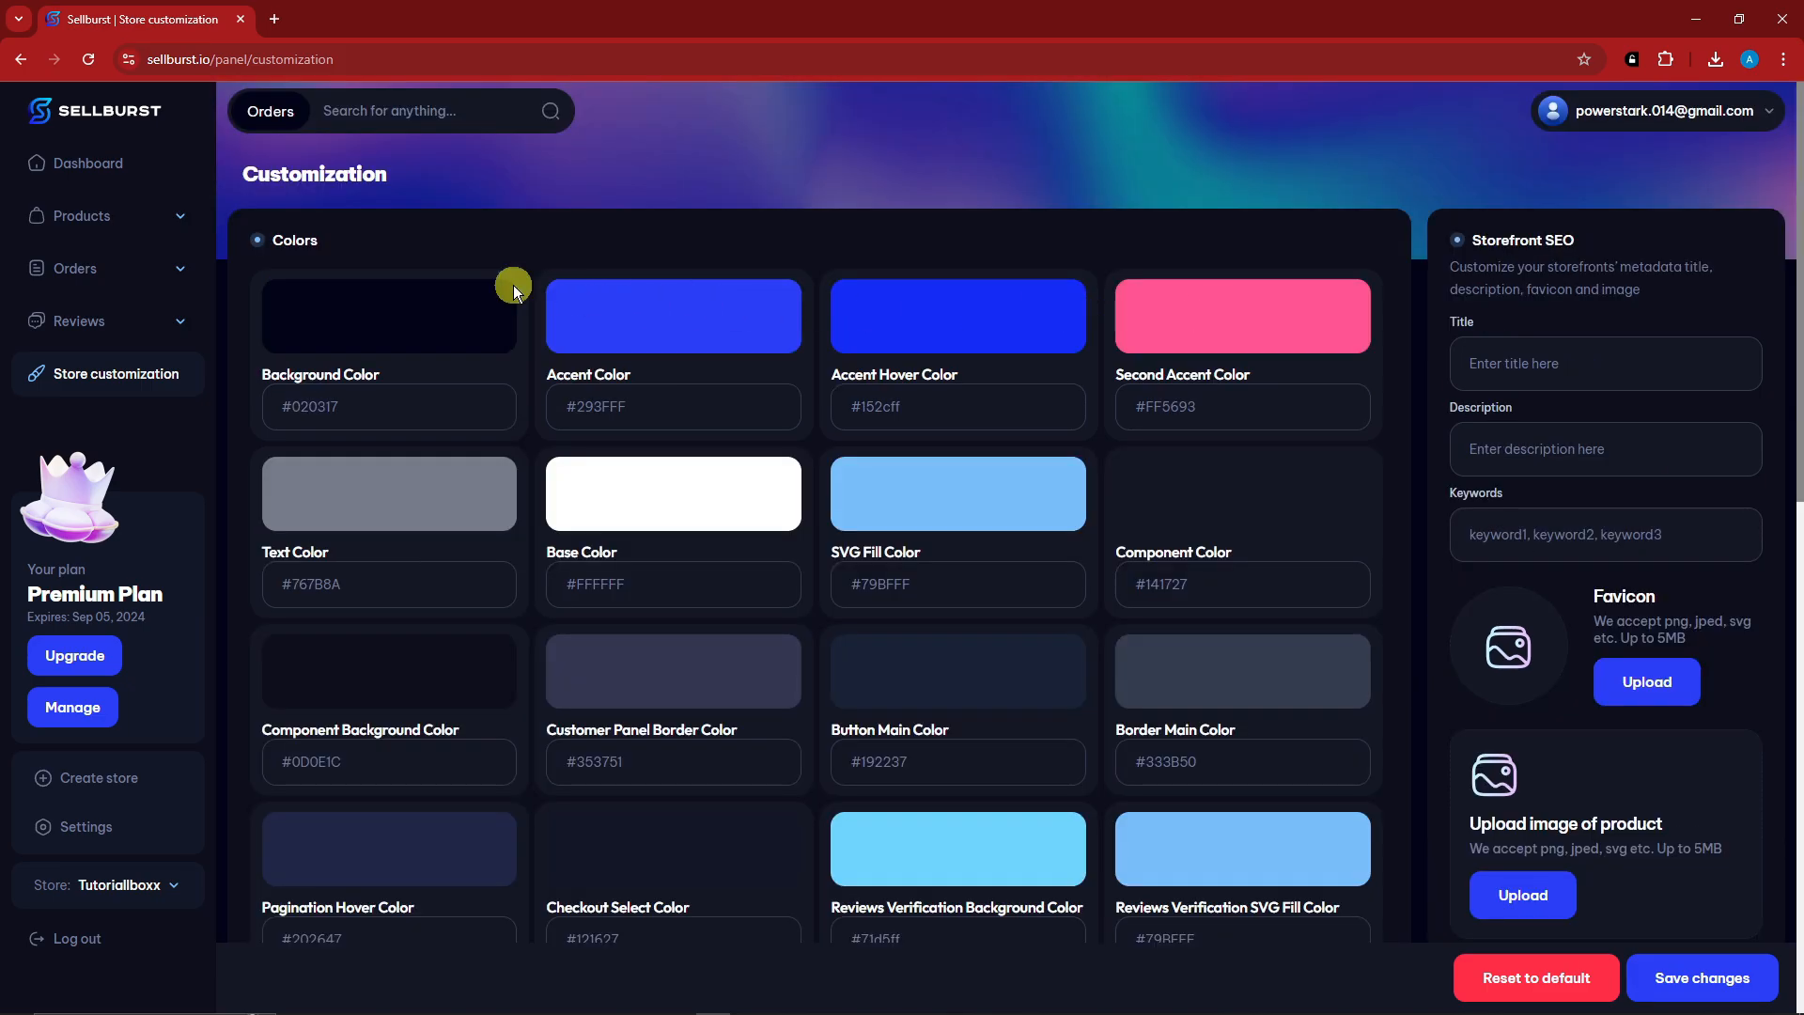
{"action": "mouse_move", "coordinate": [1797, 188]}
{"action": "left_mouse_down"}
{"action": "mouse_move", "coordinate": [1795, 719]}
{"action": "mouse_move", "coordinate": [1796, 188]}
{"action": "left_mouse_up"}
Go to the store's product list and open the form for creating a new product.
{"action": "left_click", "coordinate": [161, 225]}
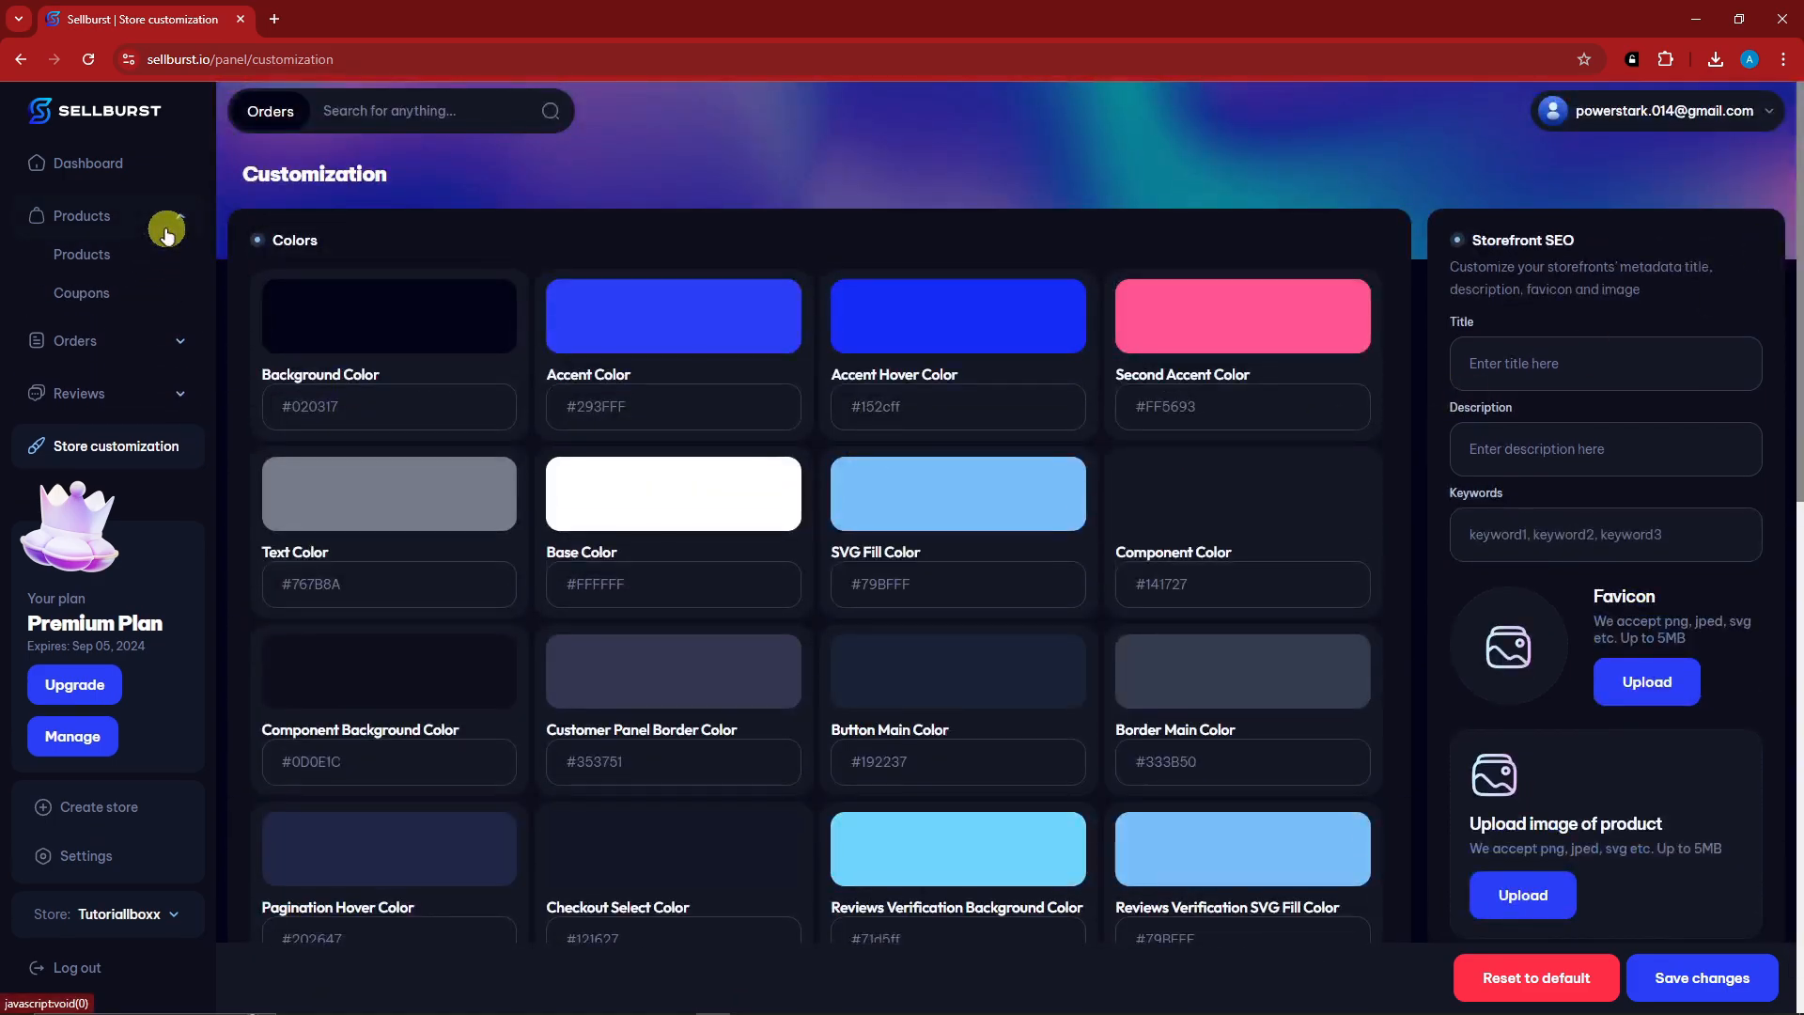
{"action": "left_click", "coordinate": [85, 267]}
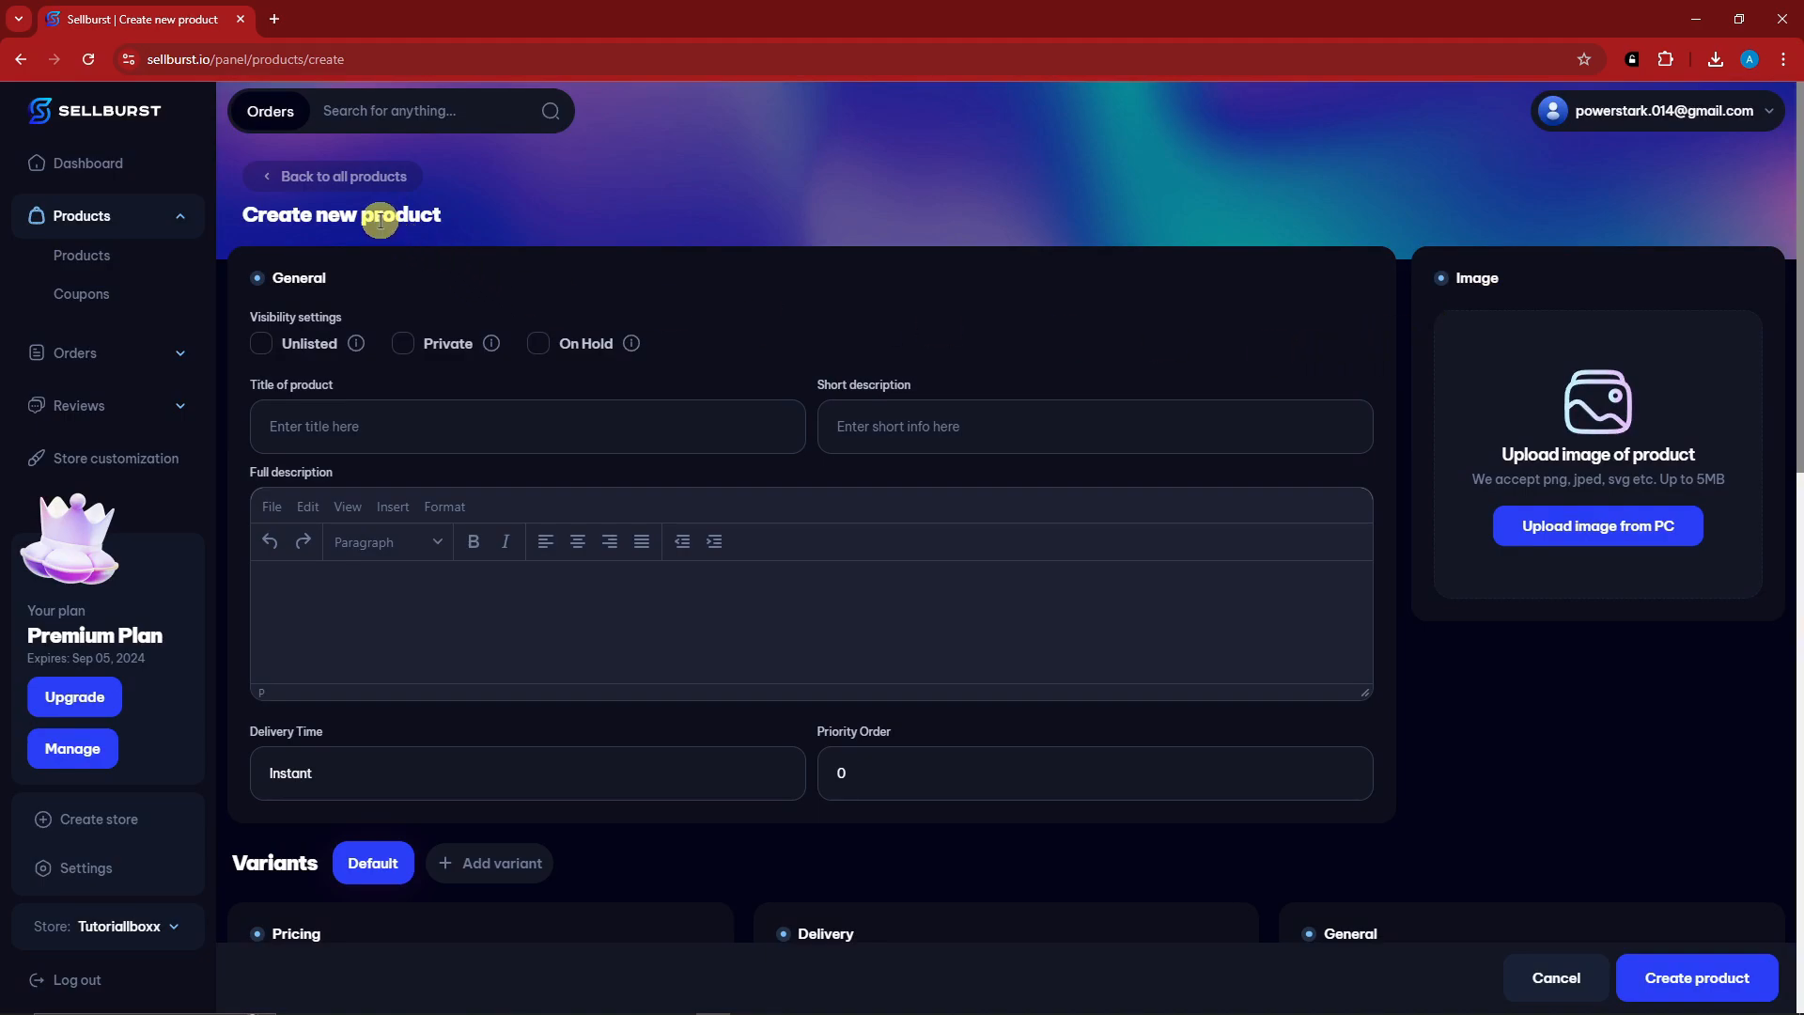
{"action": "left_click_drag", "start_coordinate": [292, 215], "coordinate": [390, 216]}
{"action": "left_click", "coordinate": [454, 215]}
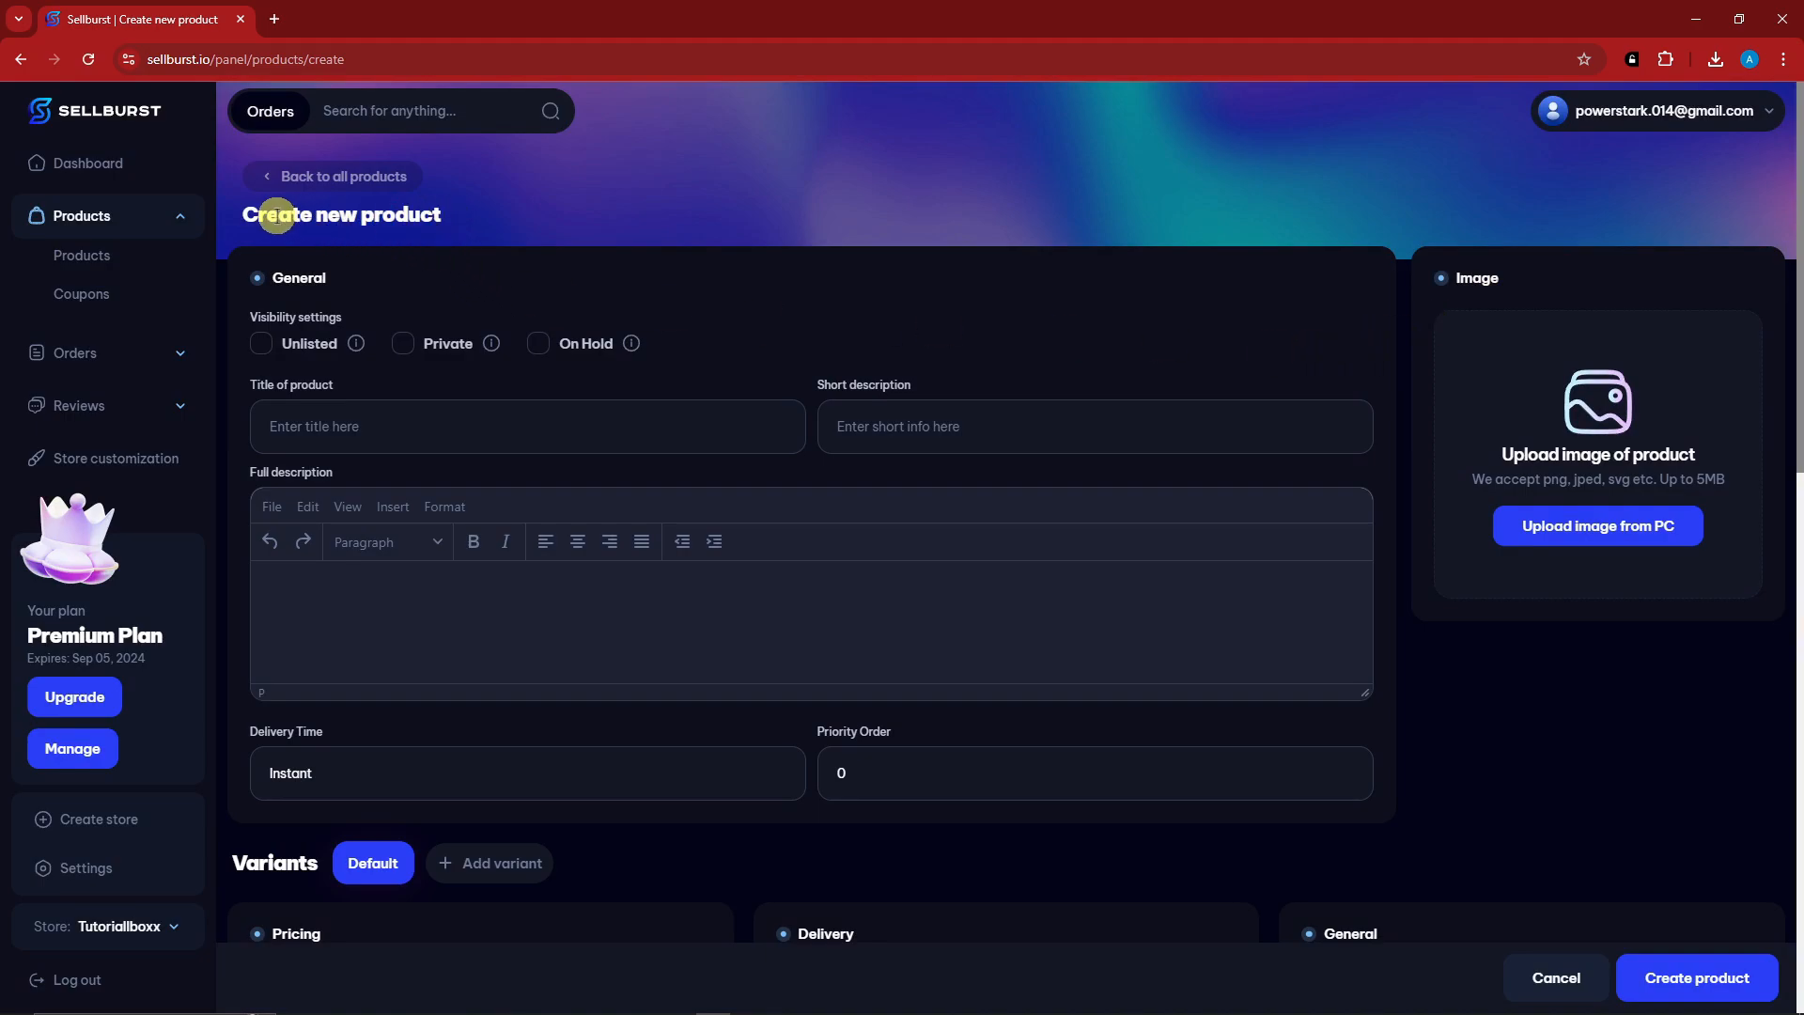
{"action": "left_click_drag", "start_coordinate": [279, 215], "coordinate": [407, 220]}
Upload the image sketch-3045125_1280 from the Downloads folder as the product image.
{"action": "left_click", "coordinate": [1564, 526]}
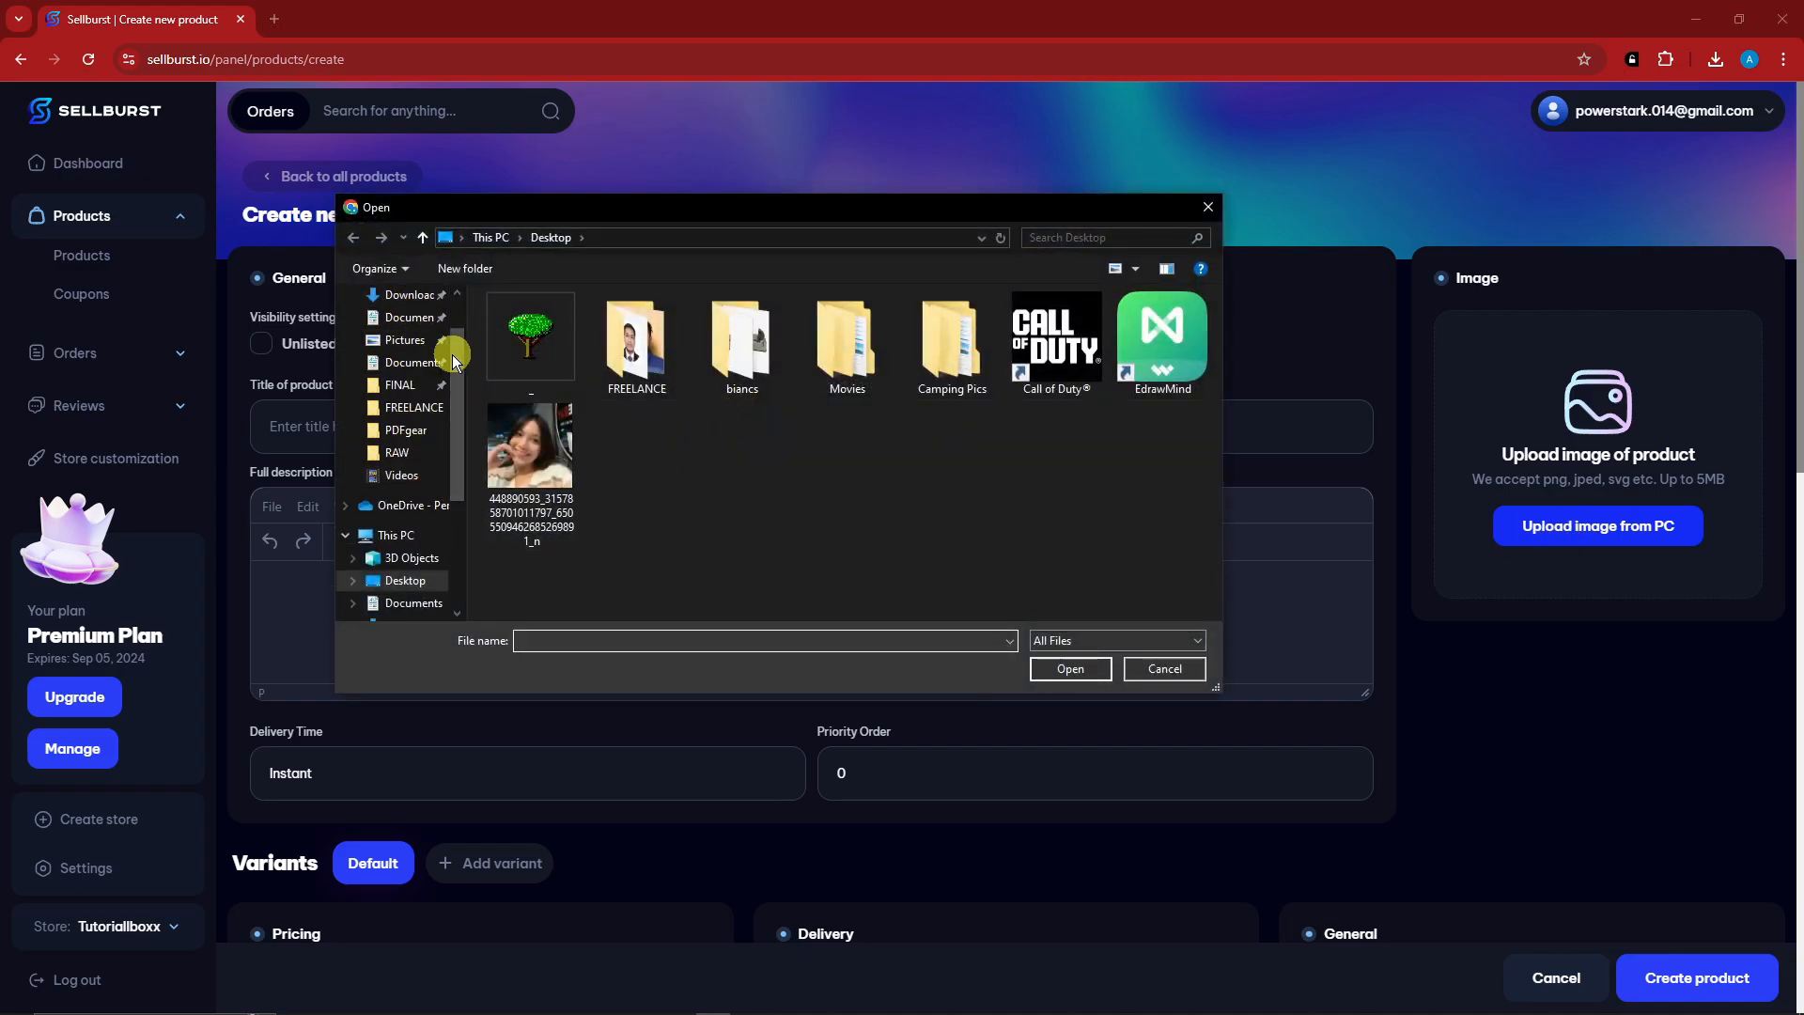
{"action": "mouse_move", "coordinate": [455, 353]}
{"action": "left_mouse_down"}
{"action": "mouse_move", "coordinate": [458, 380]}
{"action": "mouse_move", "coordinate": [456, 340]}
{"action": "left_mouse_up"}
{"action": "left_click", "coordinate": [393, 320]}
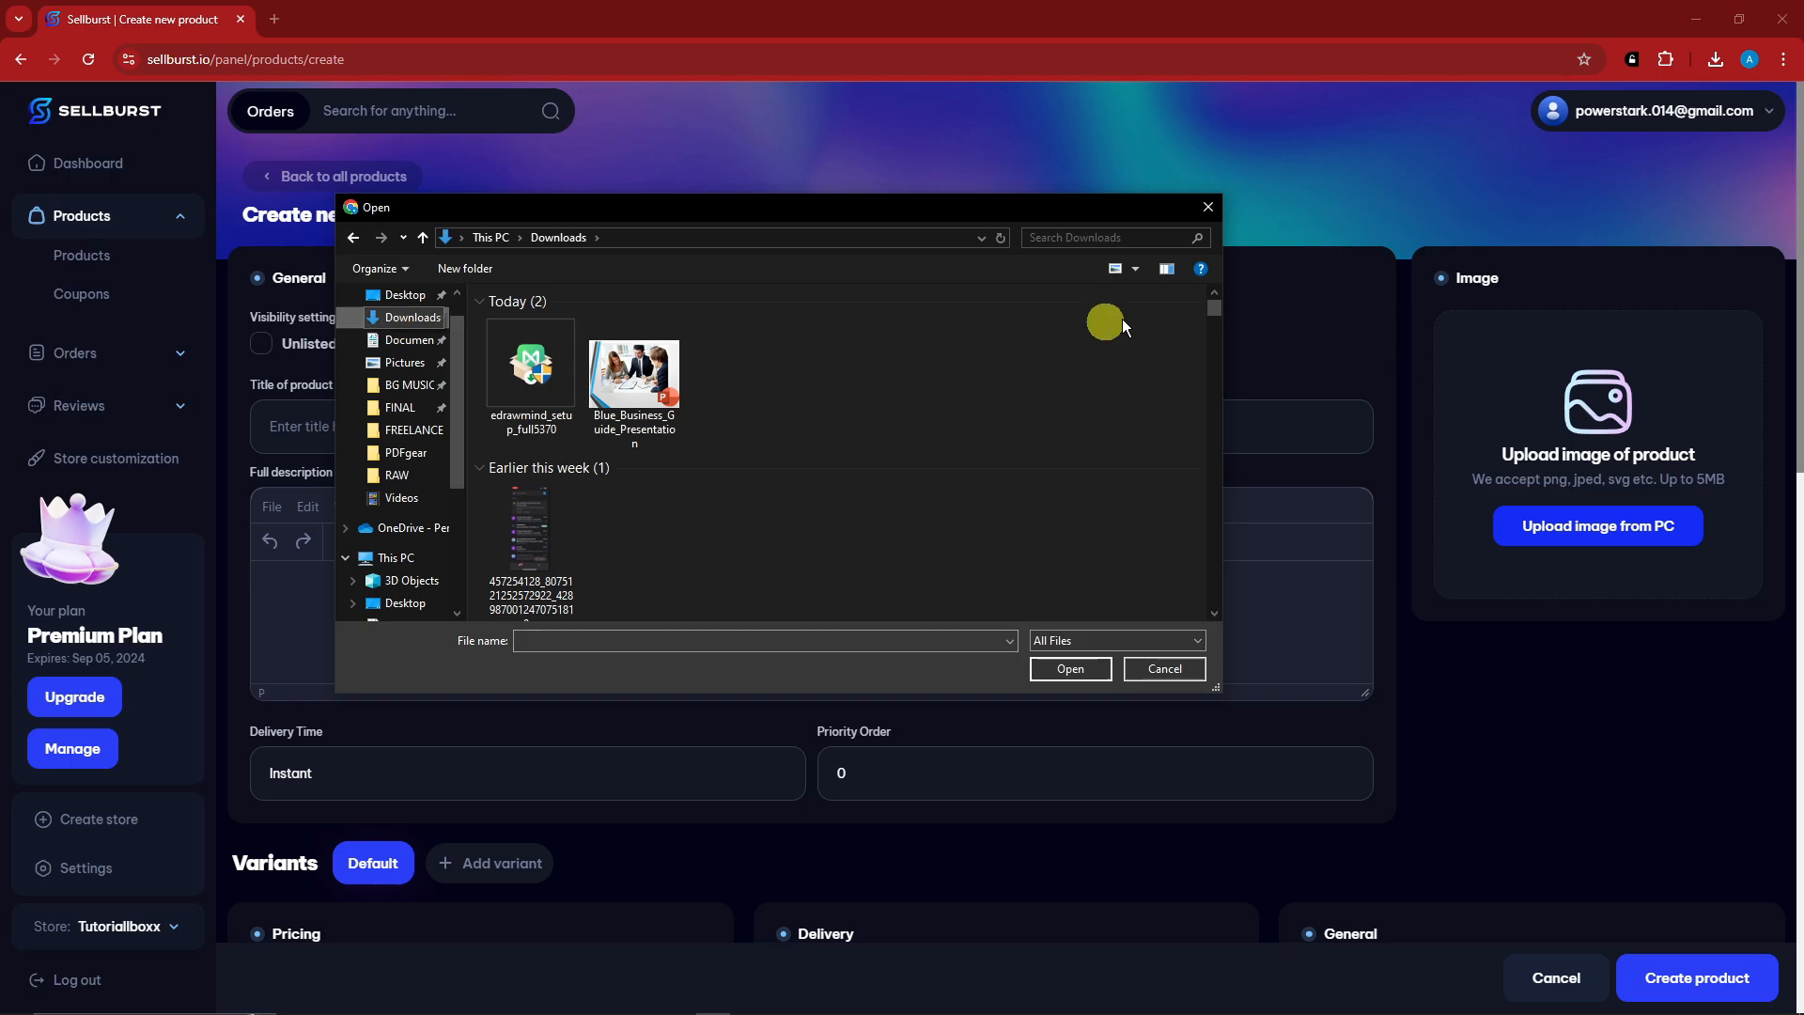
{"action": "left_click_drag", "start_coordinate": [1216, 302], "coordinate": [1215, 329]}
{"action": "left_click_drag", "start_coordinate": [1215, 341], "coordinate": [1223, 369]}
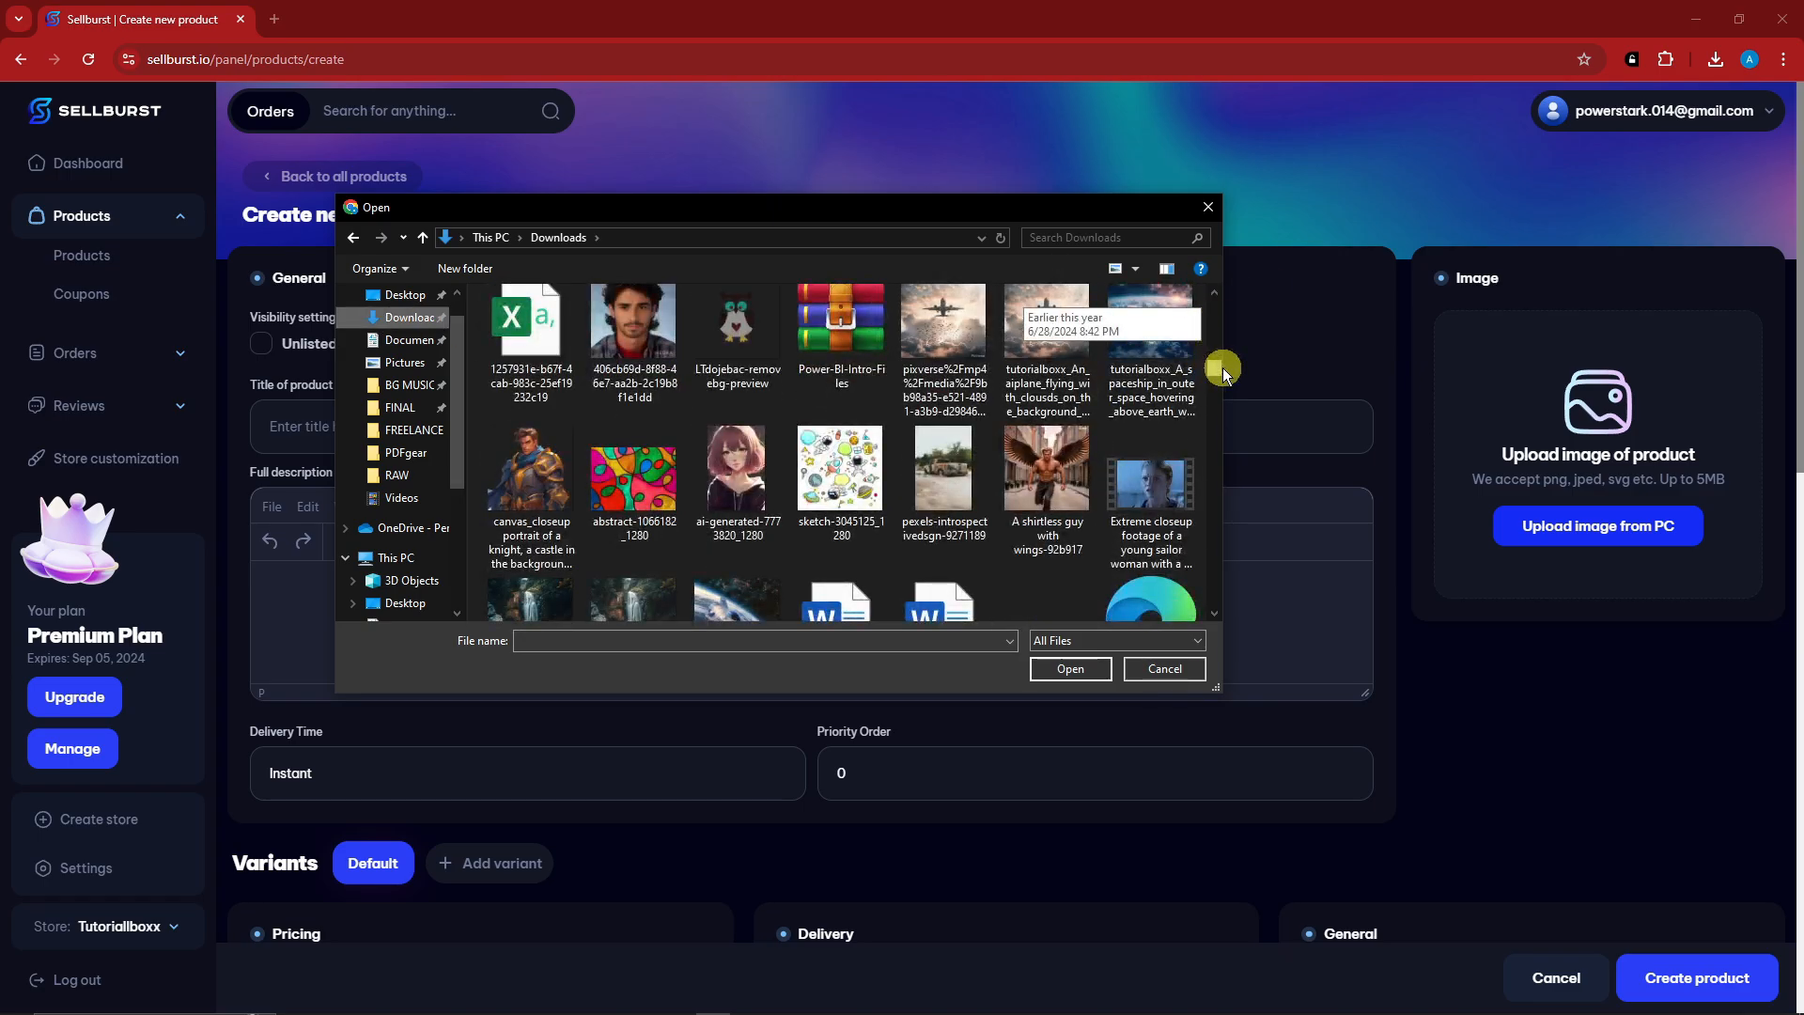
{"action": "double_click", "coordinate": [827, 467]}
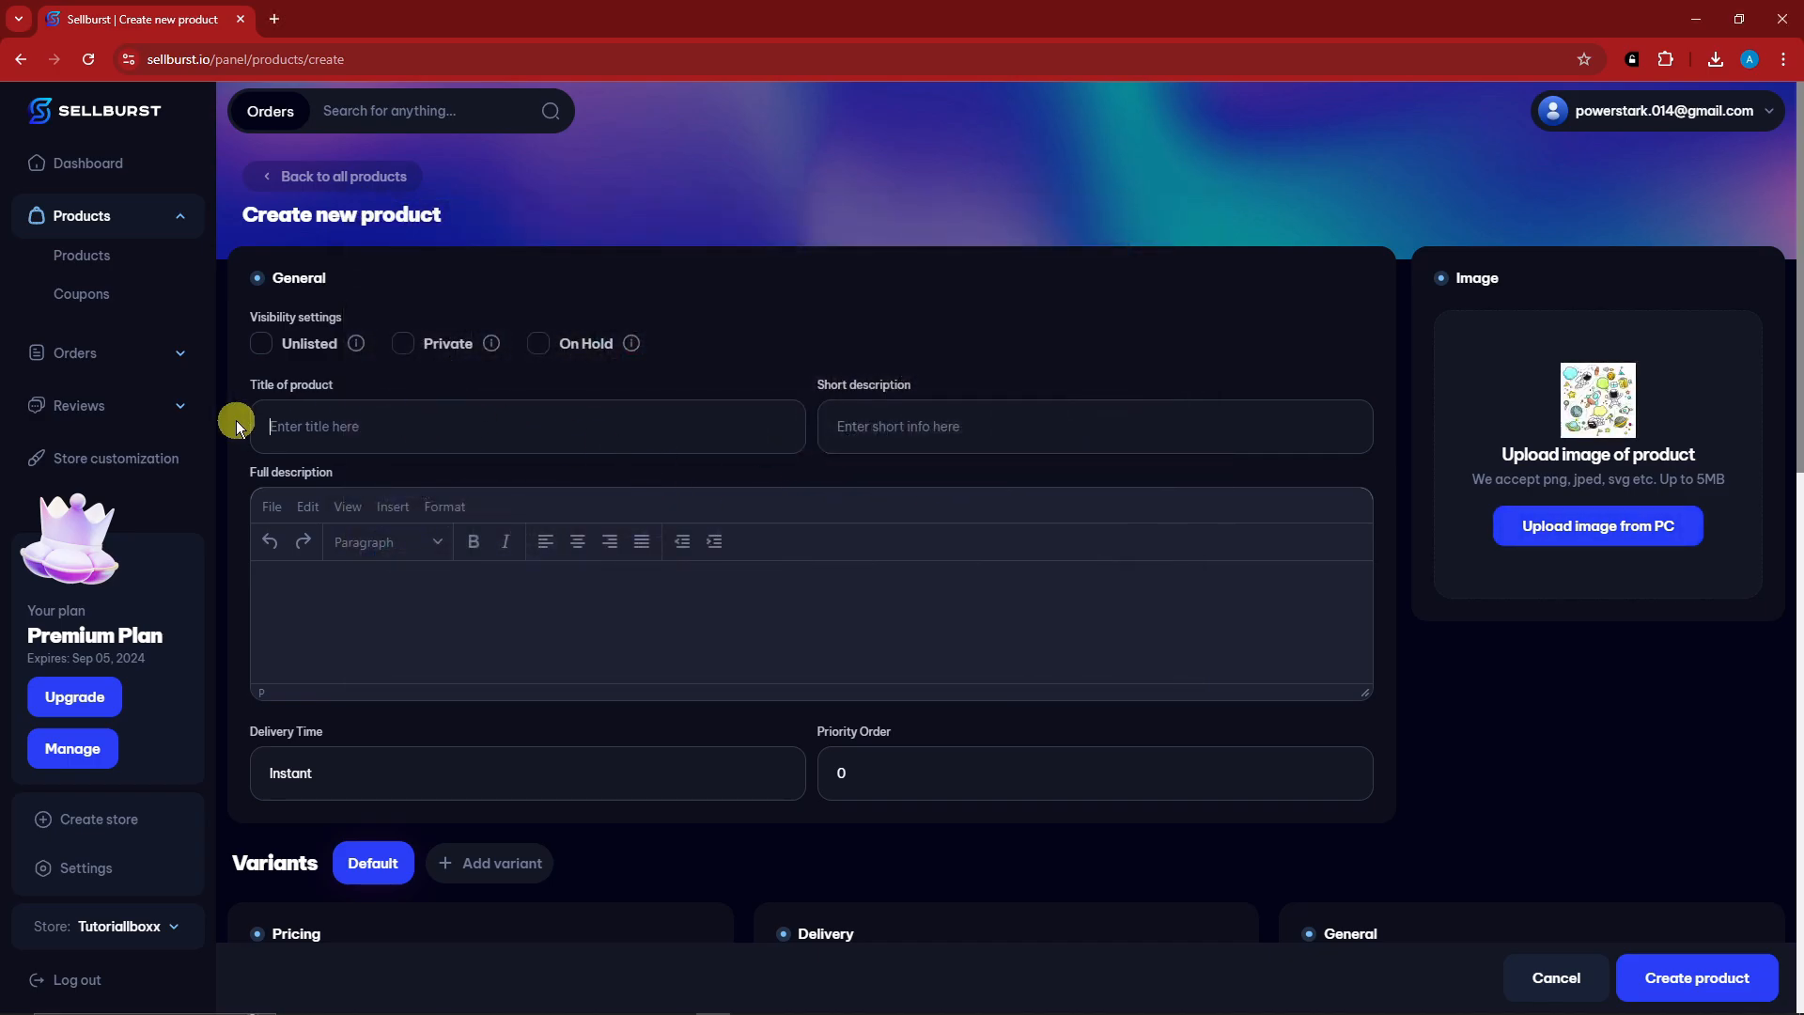
Title the product "sample product" and enter "sample description" as its short description.
{"action": "left_click", "coordinate": [377, 424]}
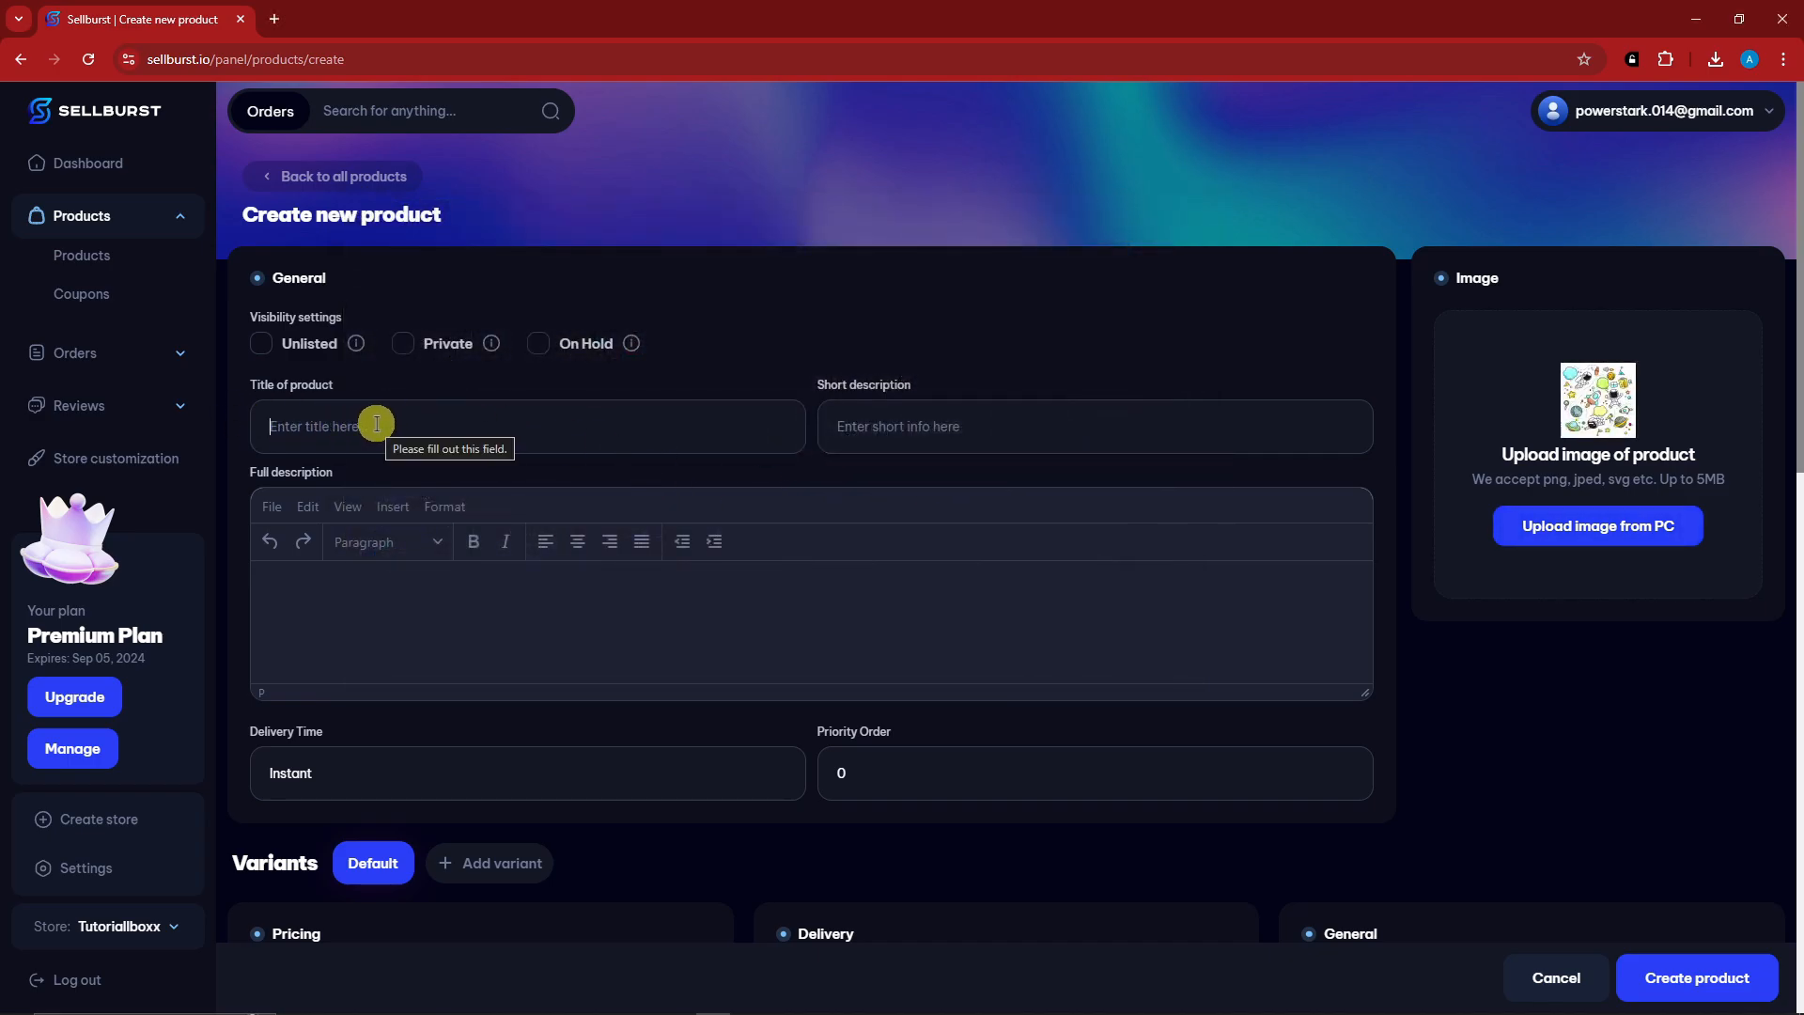
{"action": "type", "text": "so"}
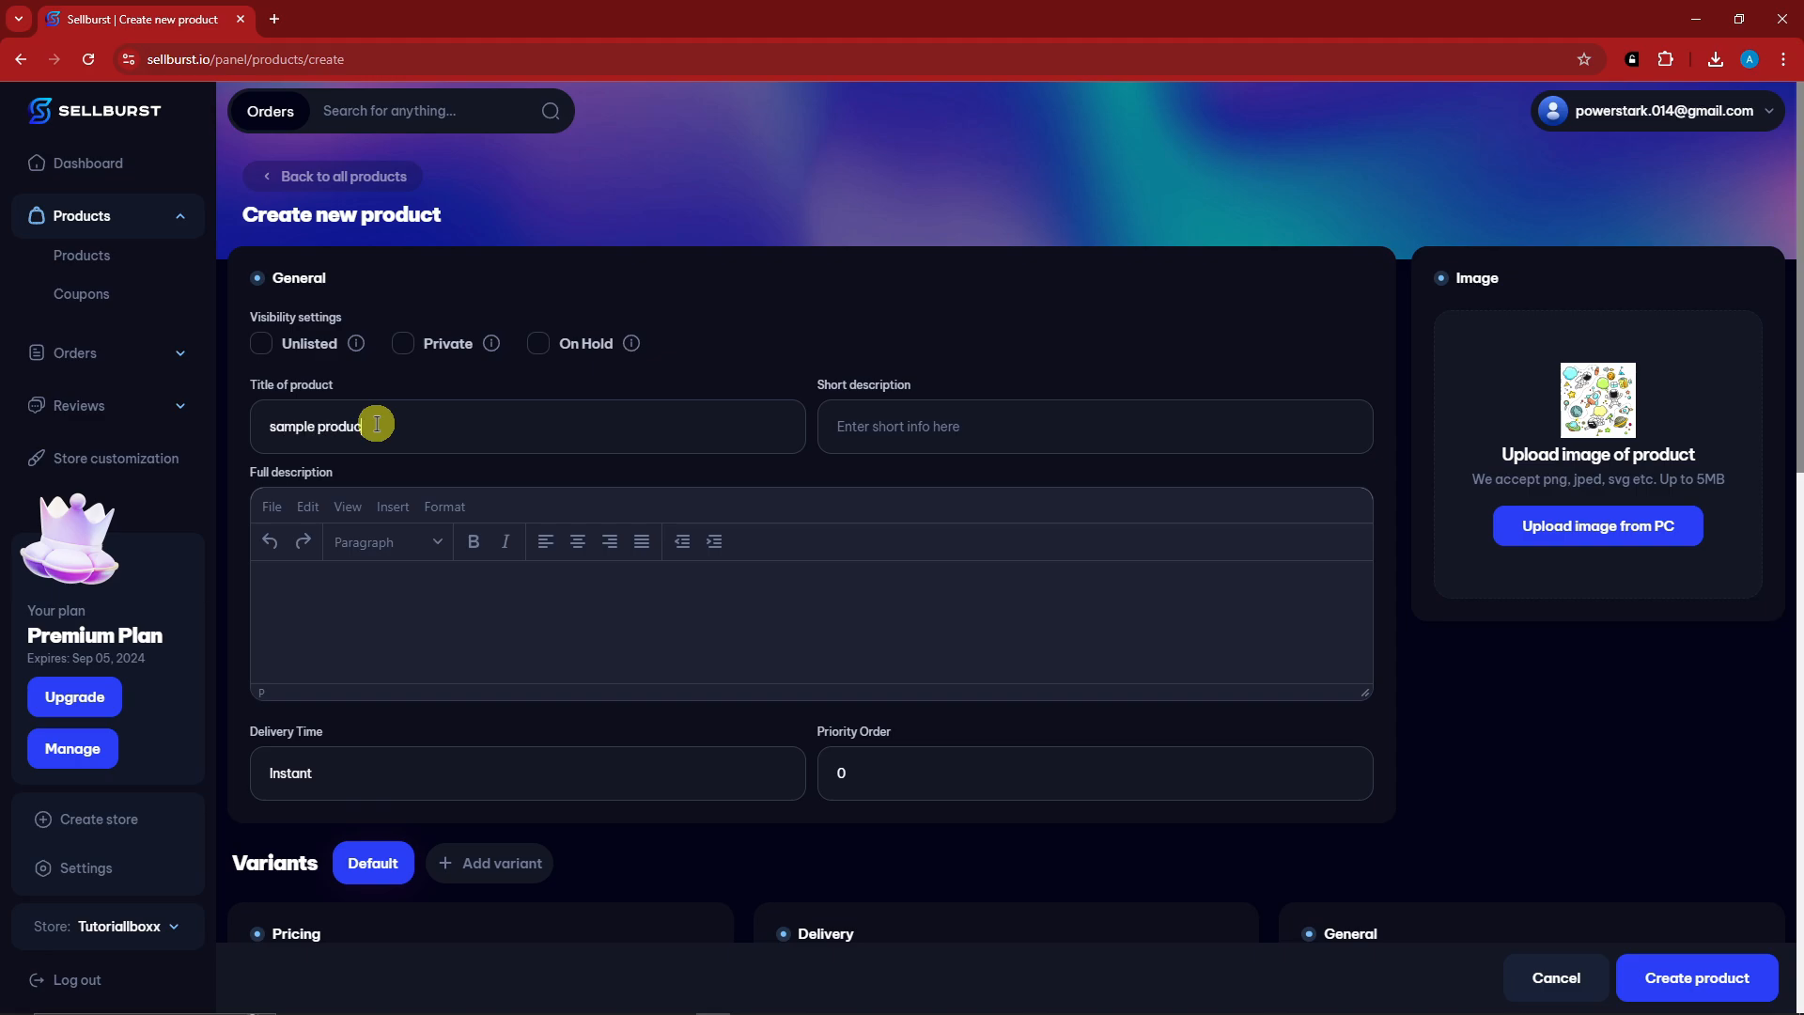
{"action": "left_click", "coordinate": [1033, 438]}
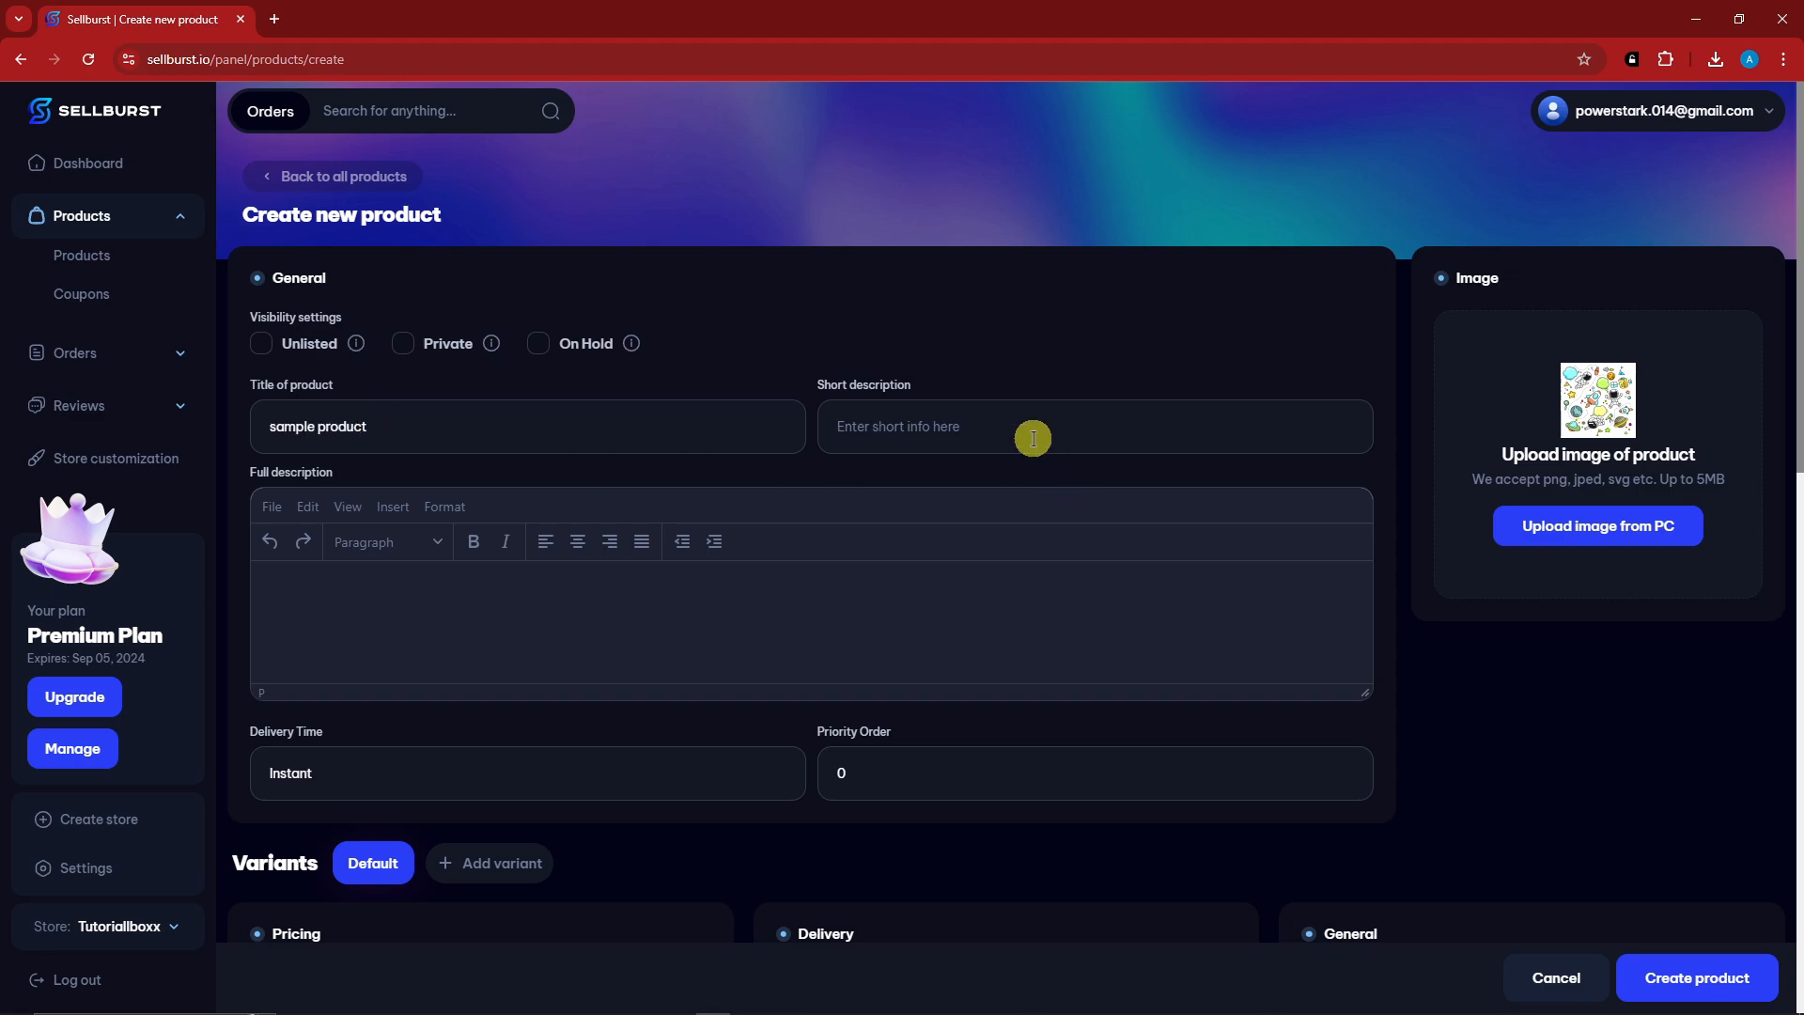
{"action": "type", "text": "sample description"}
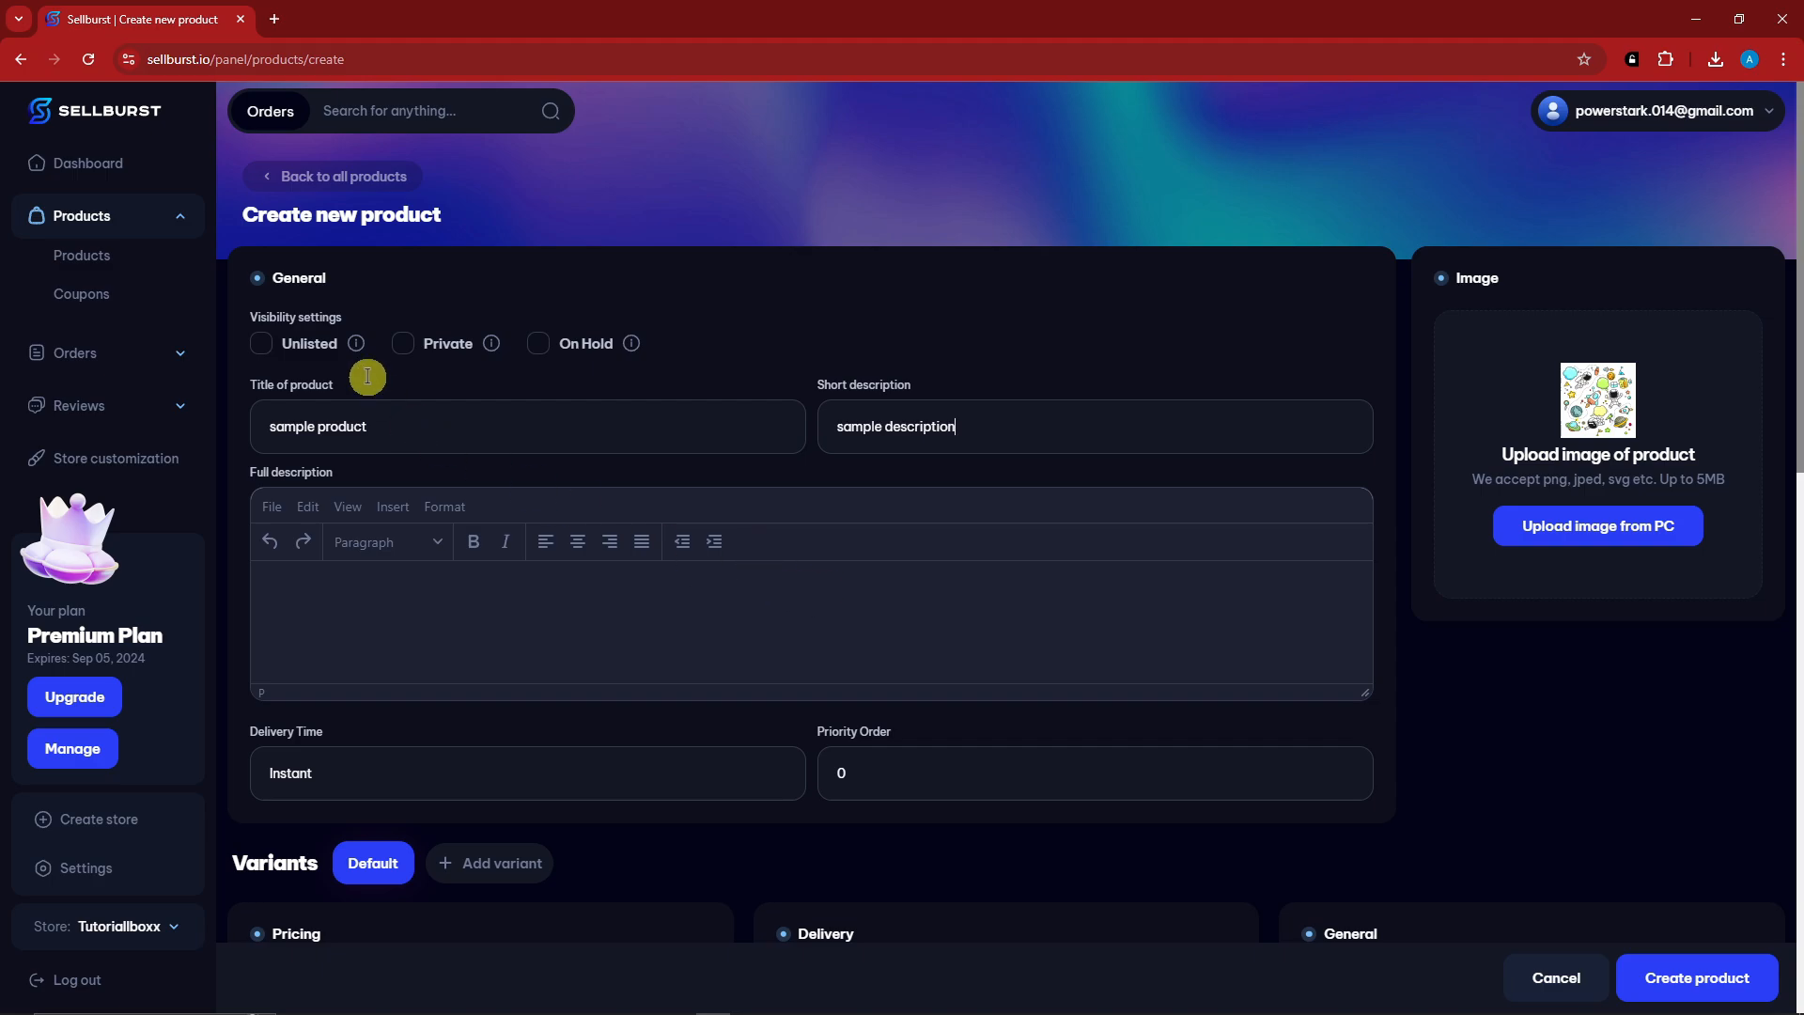
Read the explanations of the Unlisted, Private and On Hold visibility settings.
{"action": "mouse_move", "coordinate": [355, 344]}
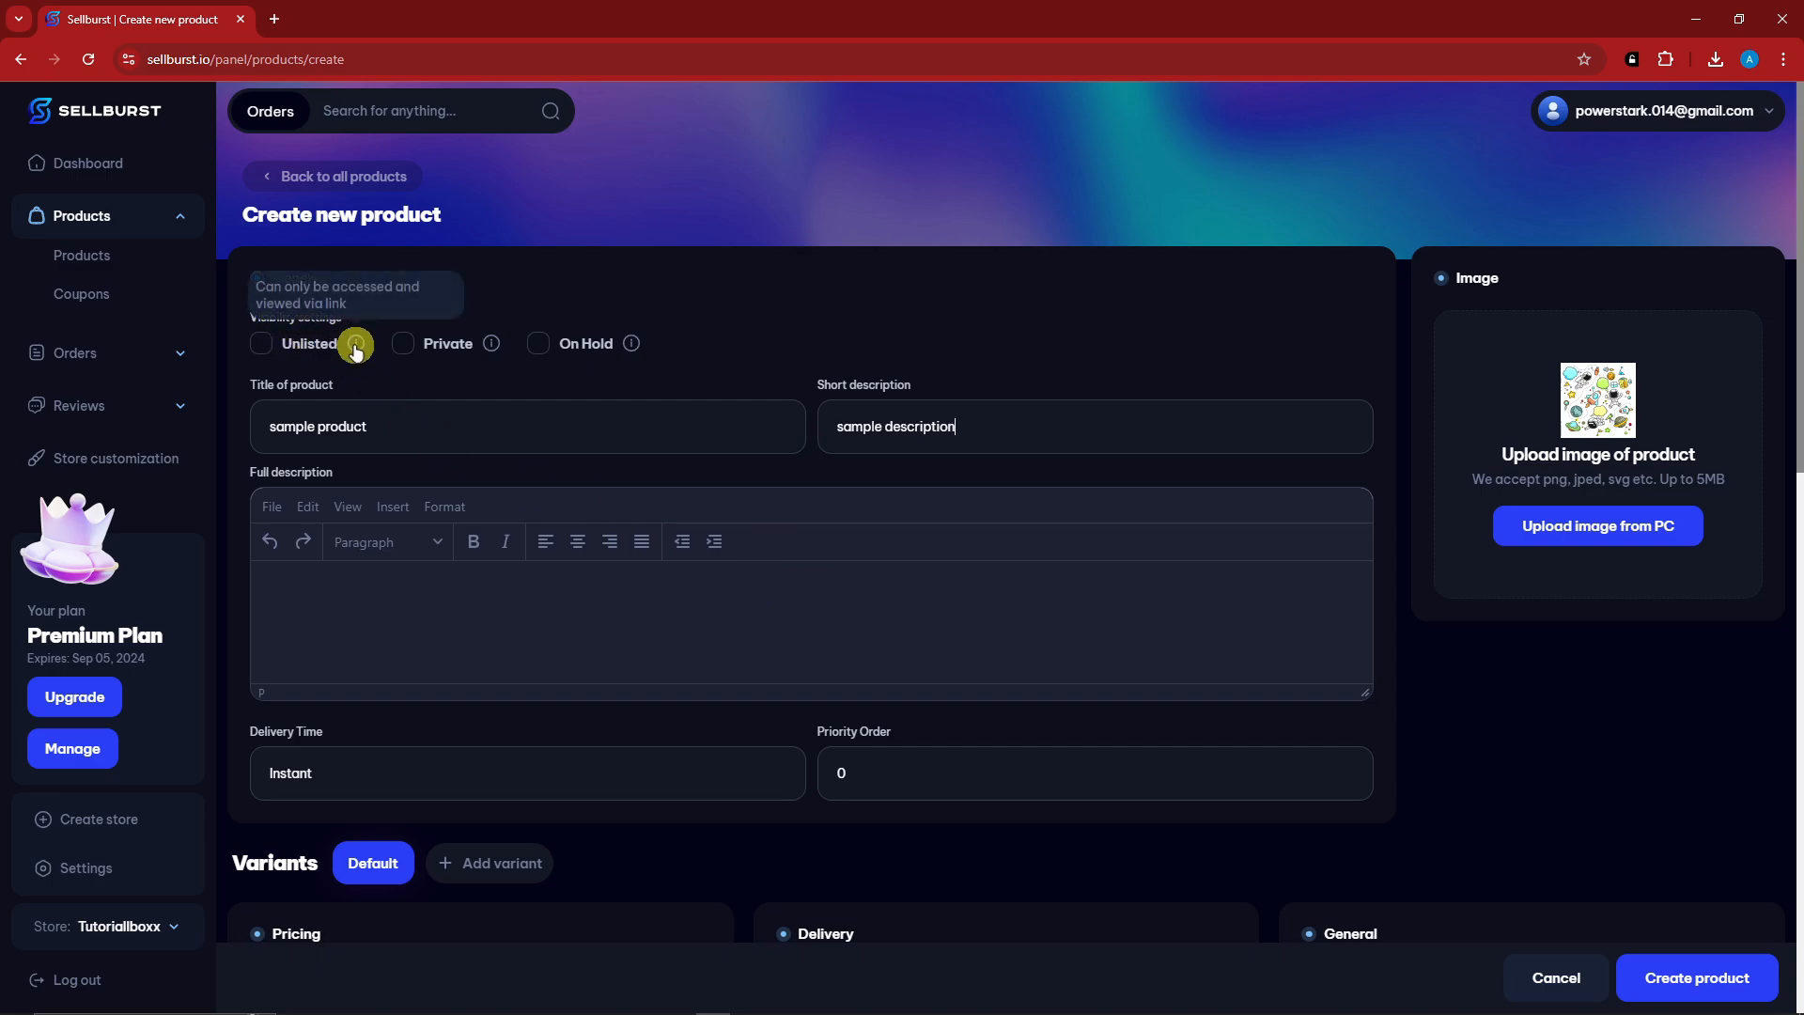
{"action": "mouse_move", "coordinate": [489, 346]}
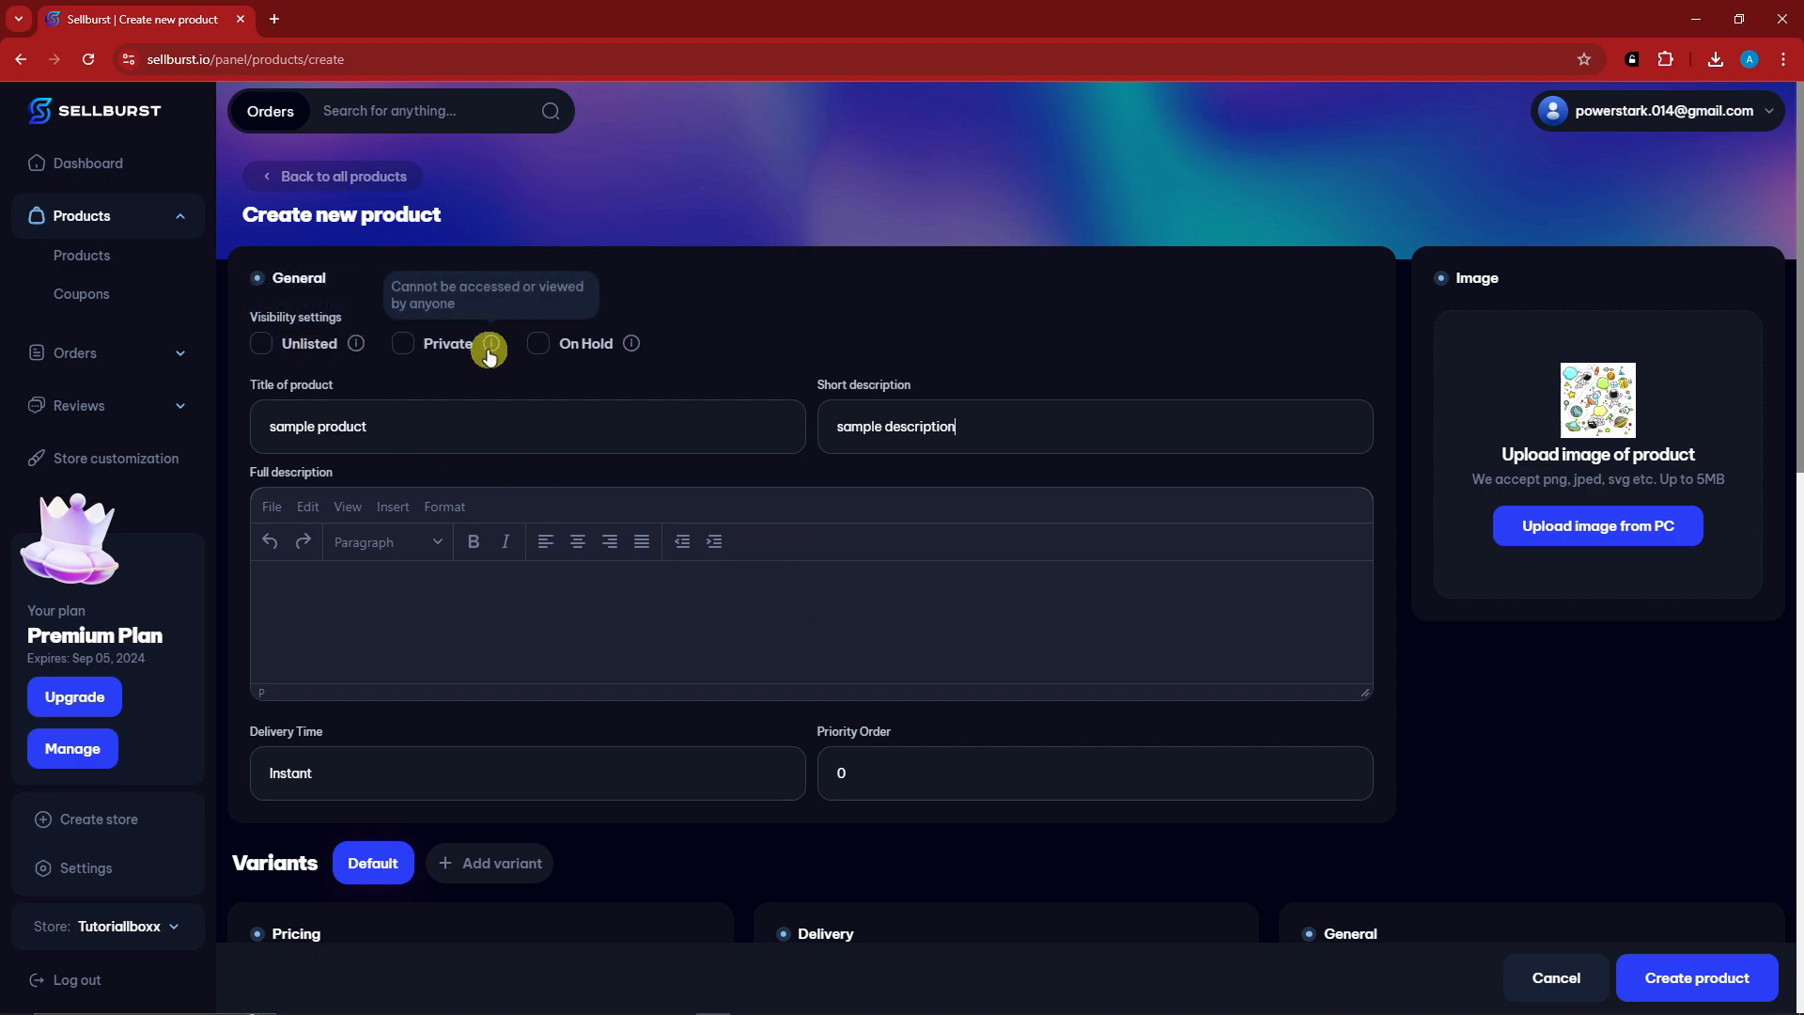
{"action": "mouse_move", "coordinate": [634, 348]}
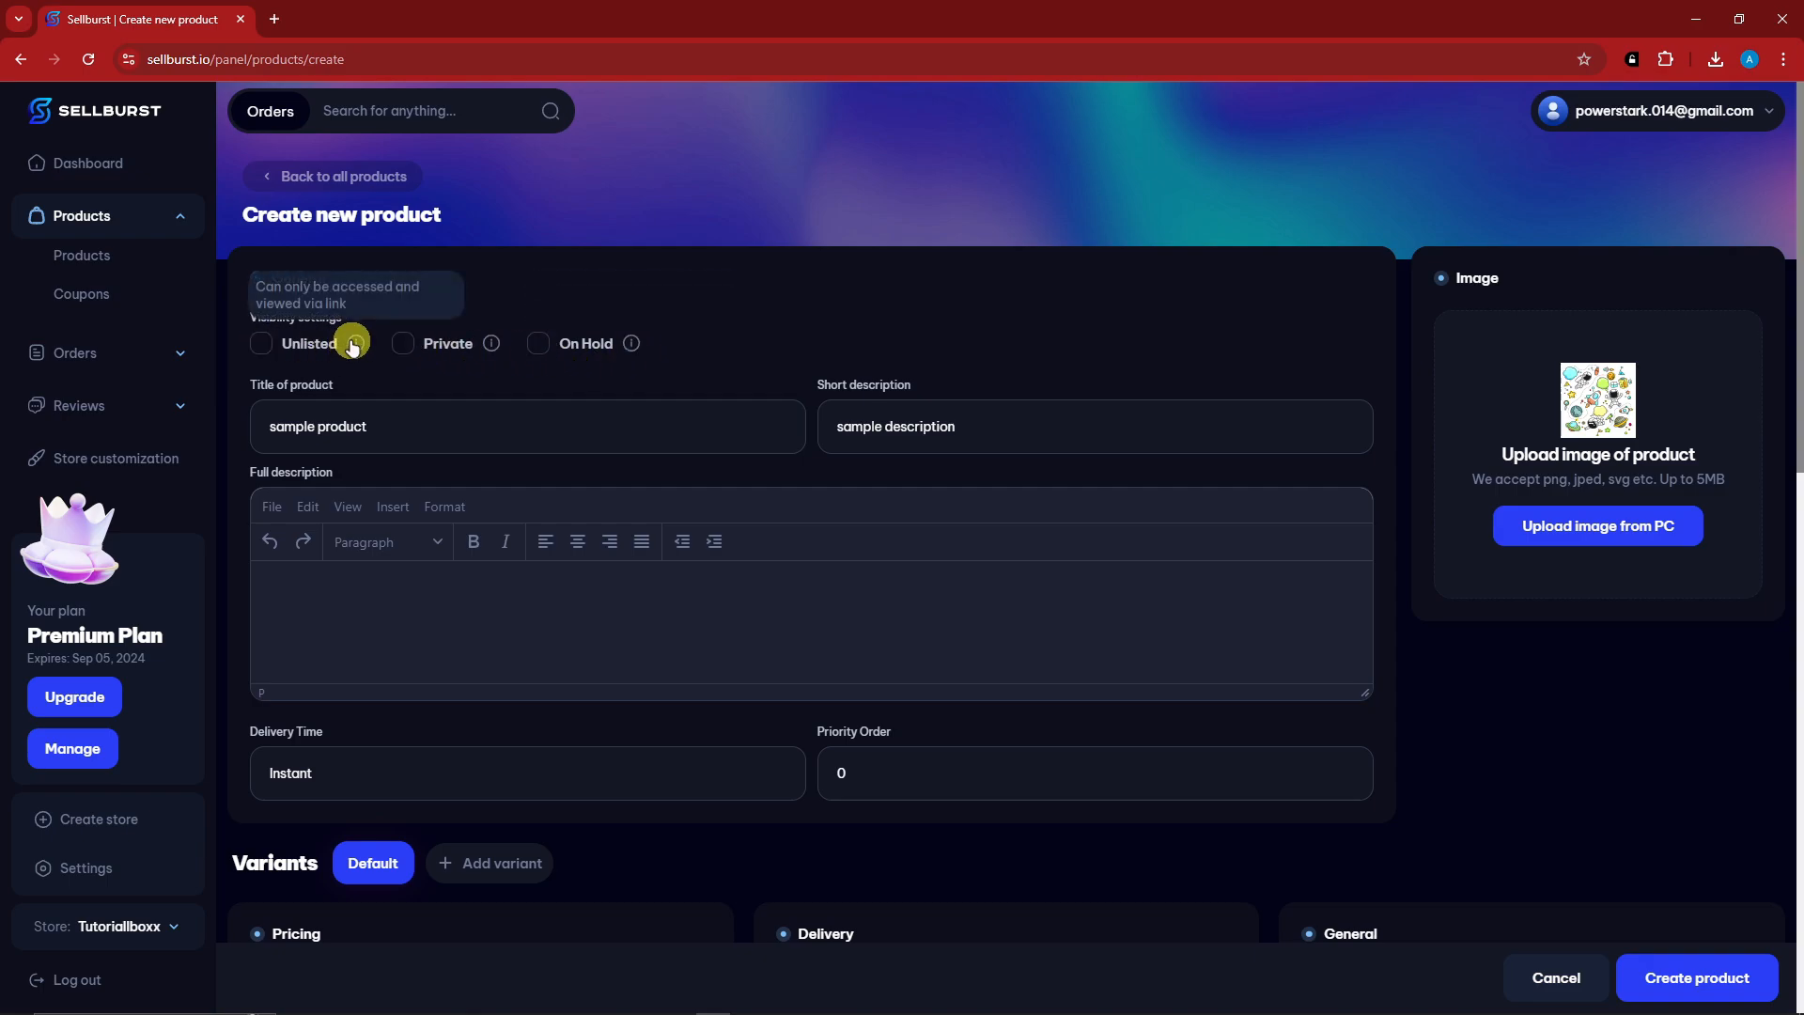
Mark the product as Unlisted and enter "SAMPLE FULL DESCRIPTION" as its full description.
{"action": "left_click", "coordinate": [261, 343]}
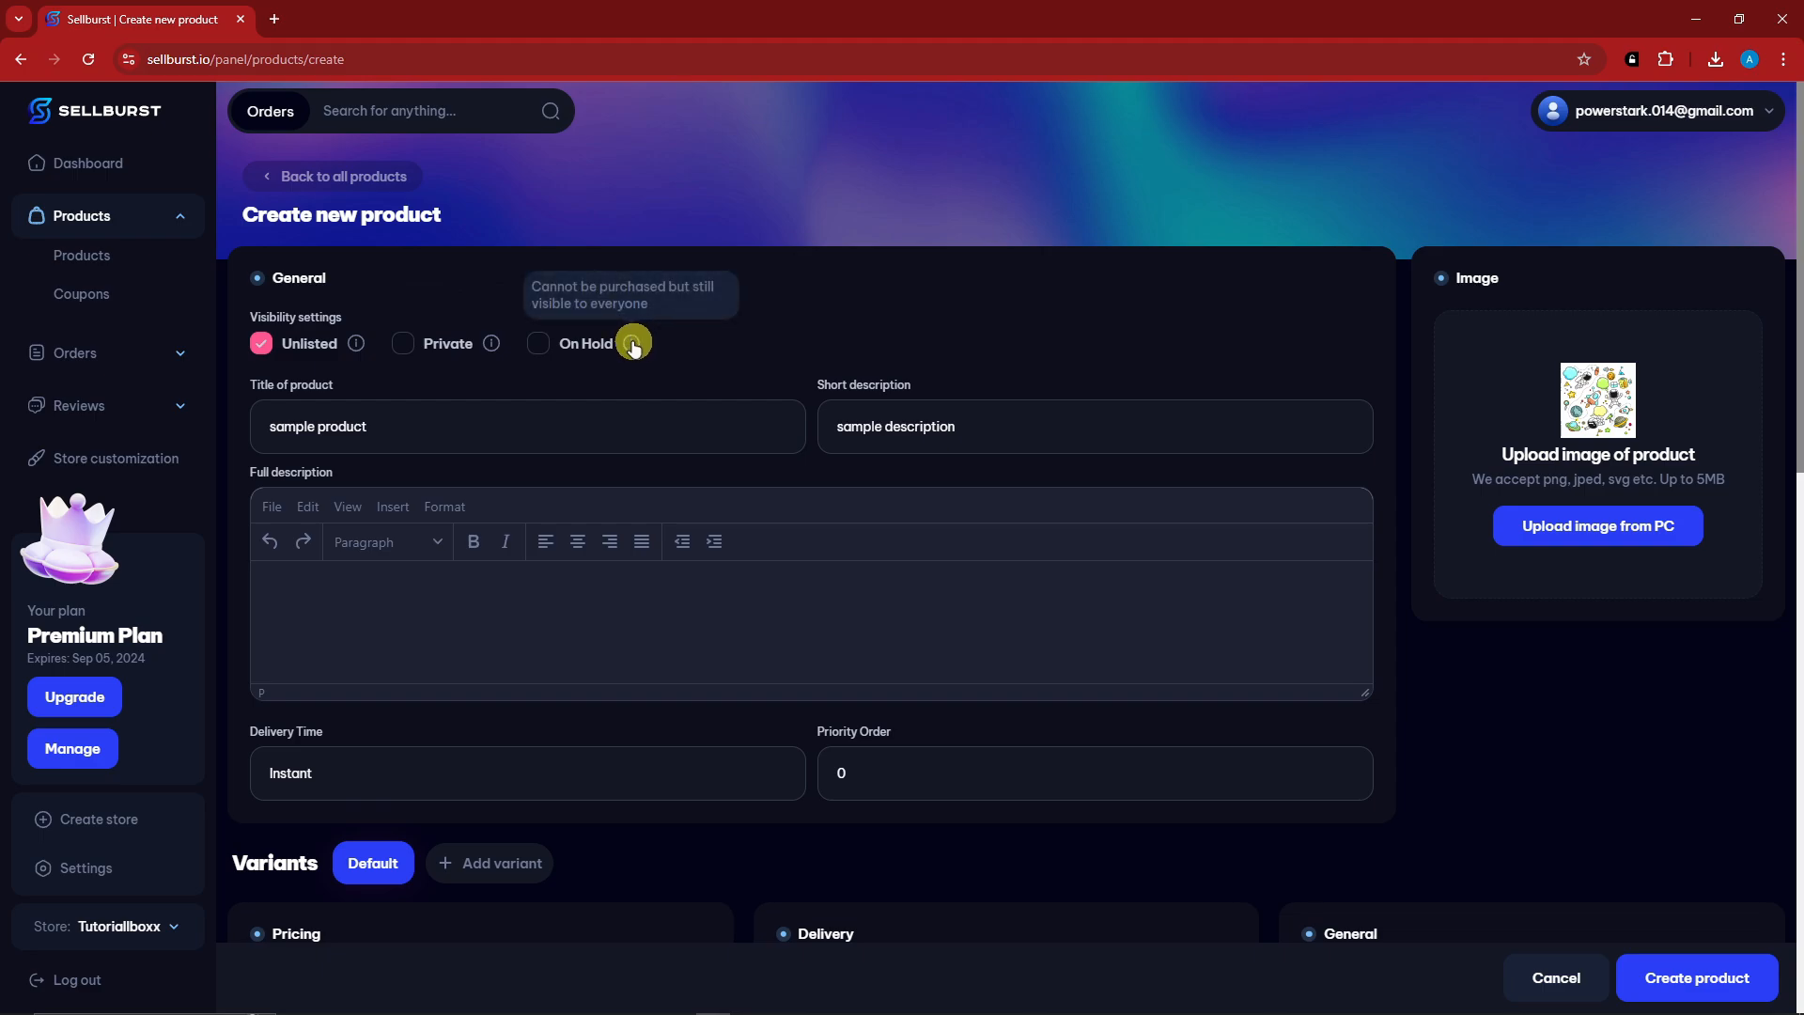
{"action": "scroll", "coordinate": [761, 576], "scroll_direction": "down", "scroll_amount": 1}
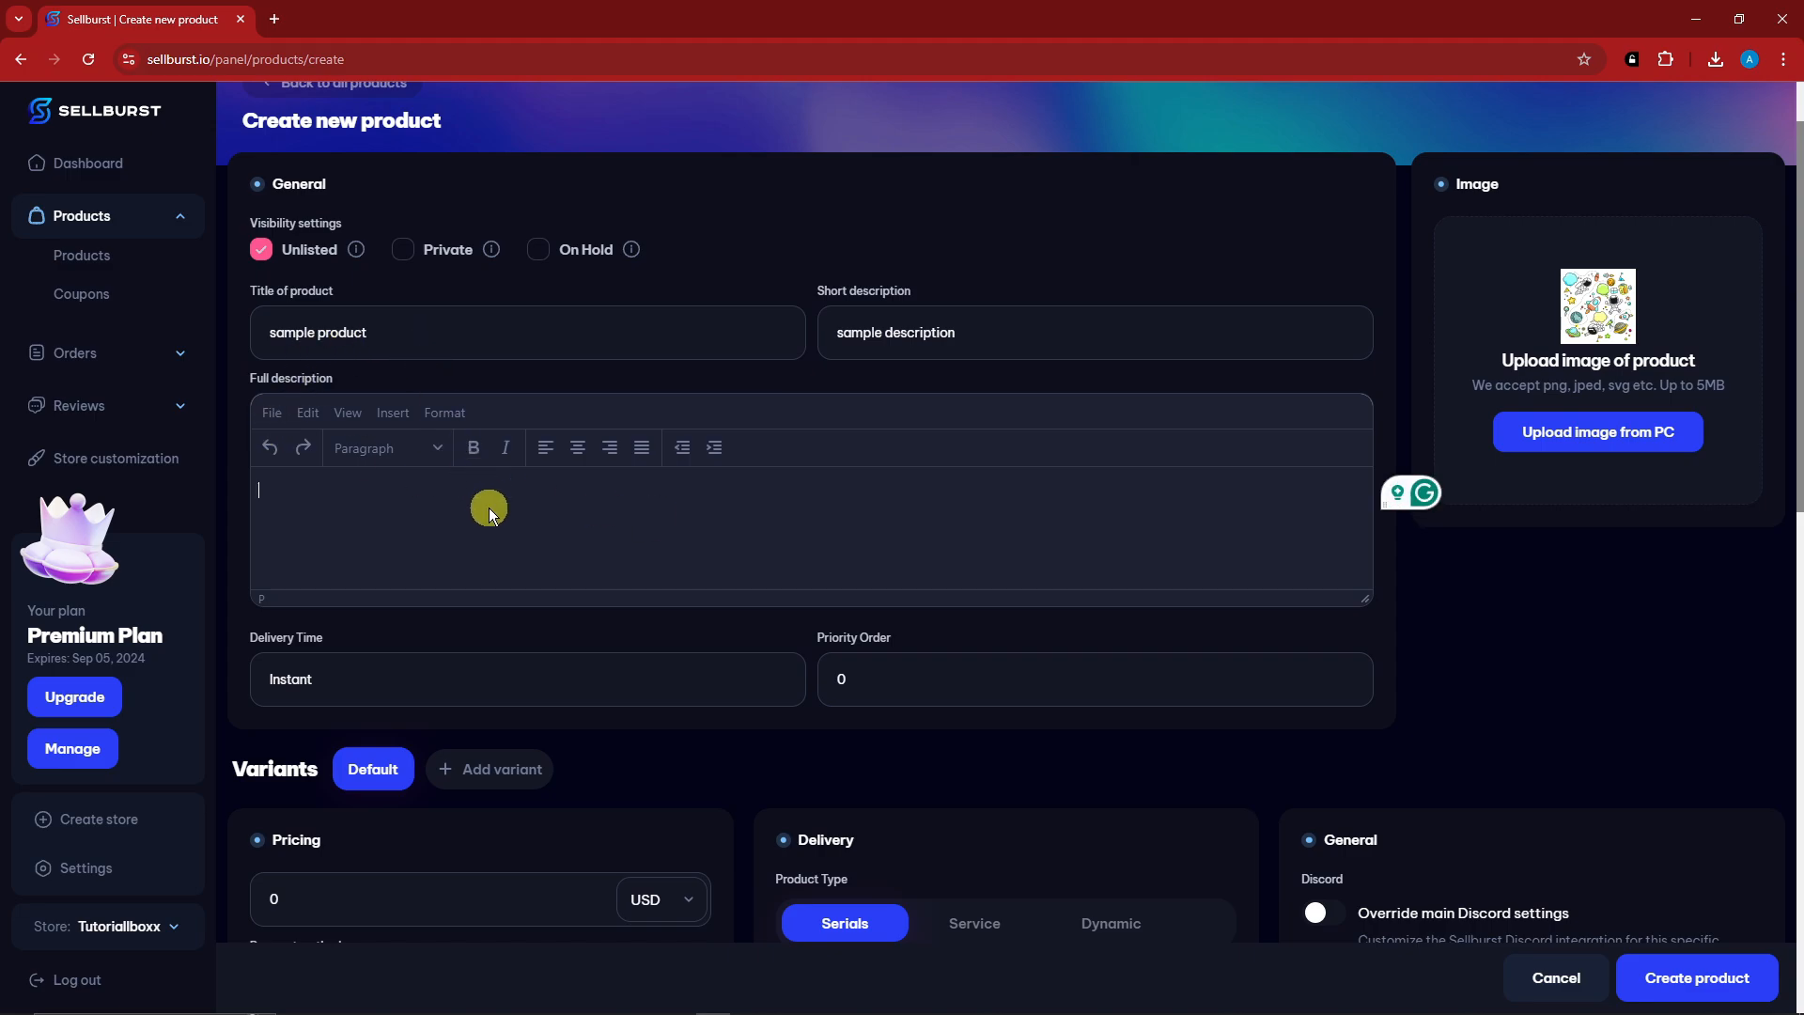
{"action": "type", "text": "SAMPLE FULL DESCRIPTION"}
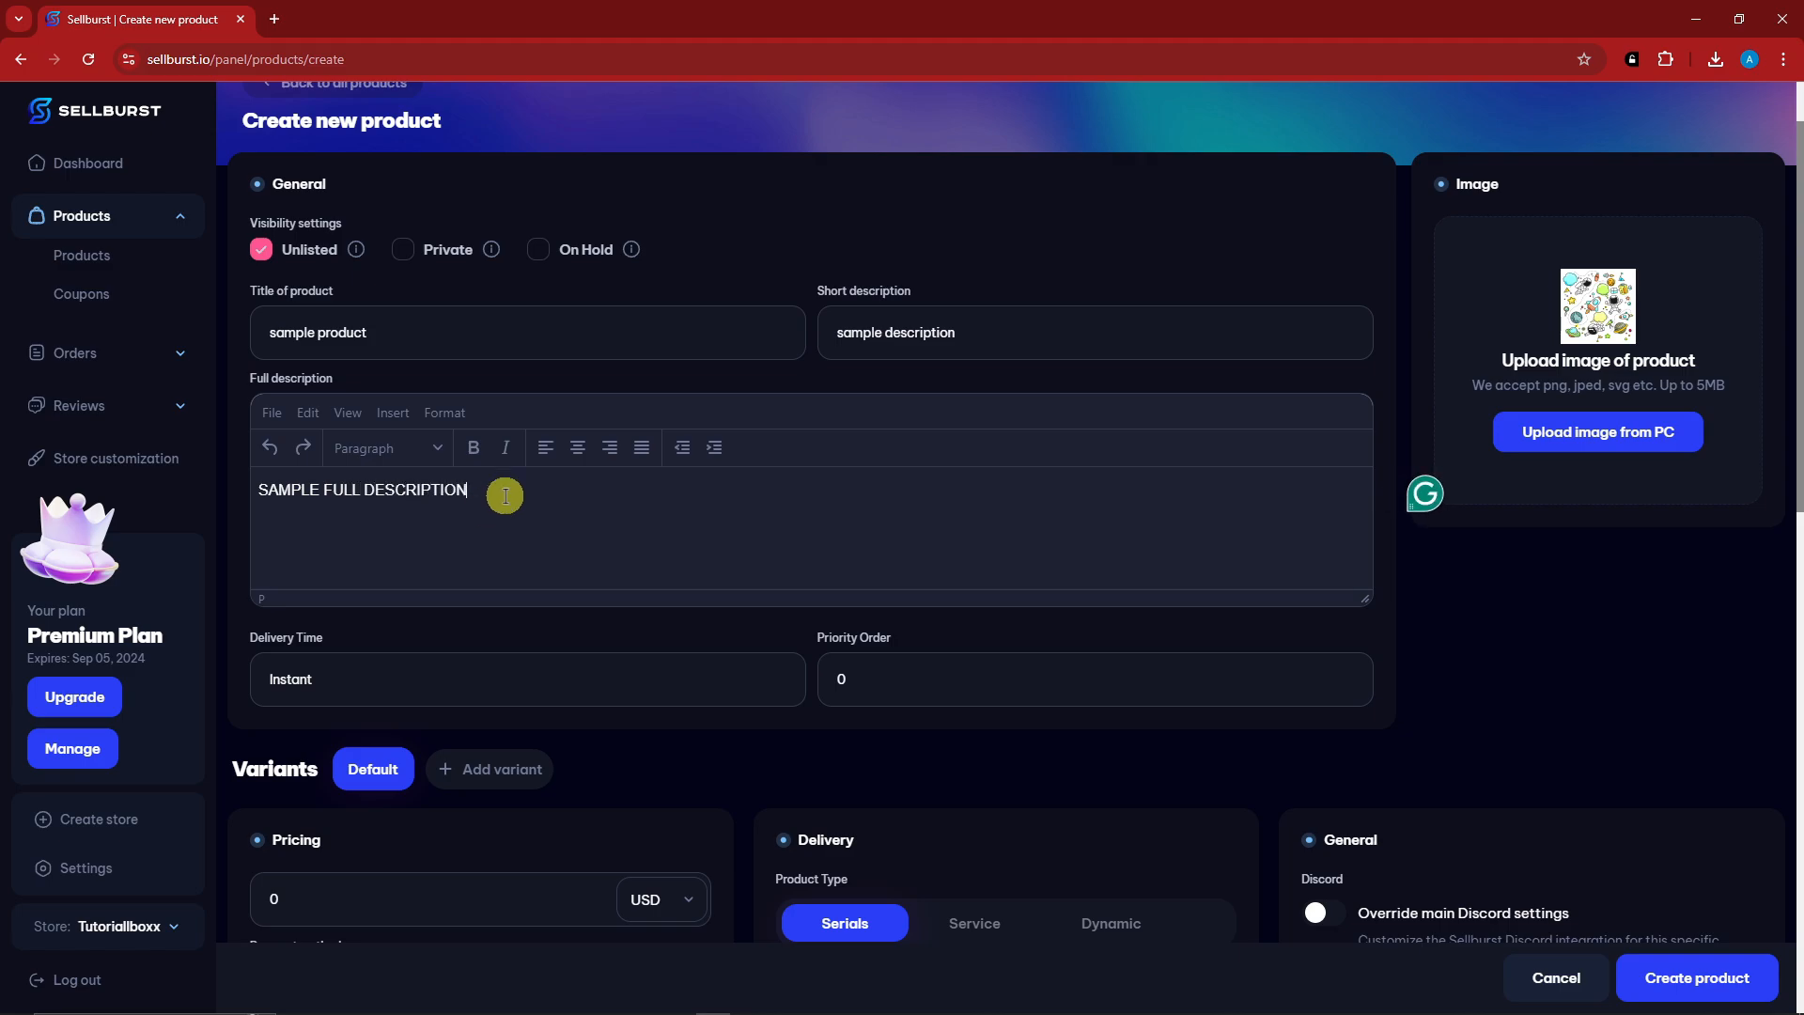
Format the full description text as a bold, italic, centered Heading 1.
{"action": "left_click_drag", "start_coordinate": [498, 490], "coordinate": [241, 487]}
{"action": "left_click", "coordinate": [475, 448]}
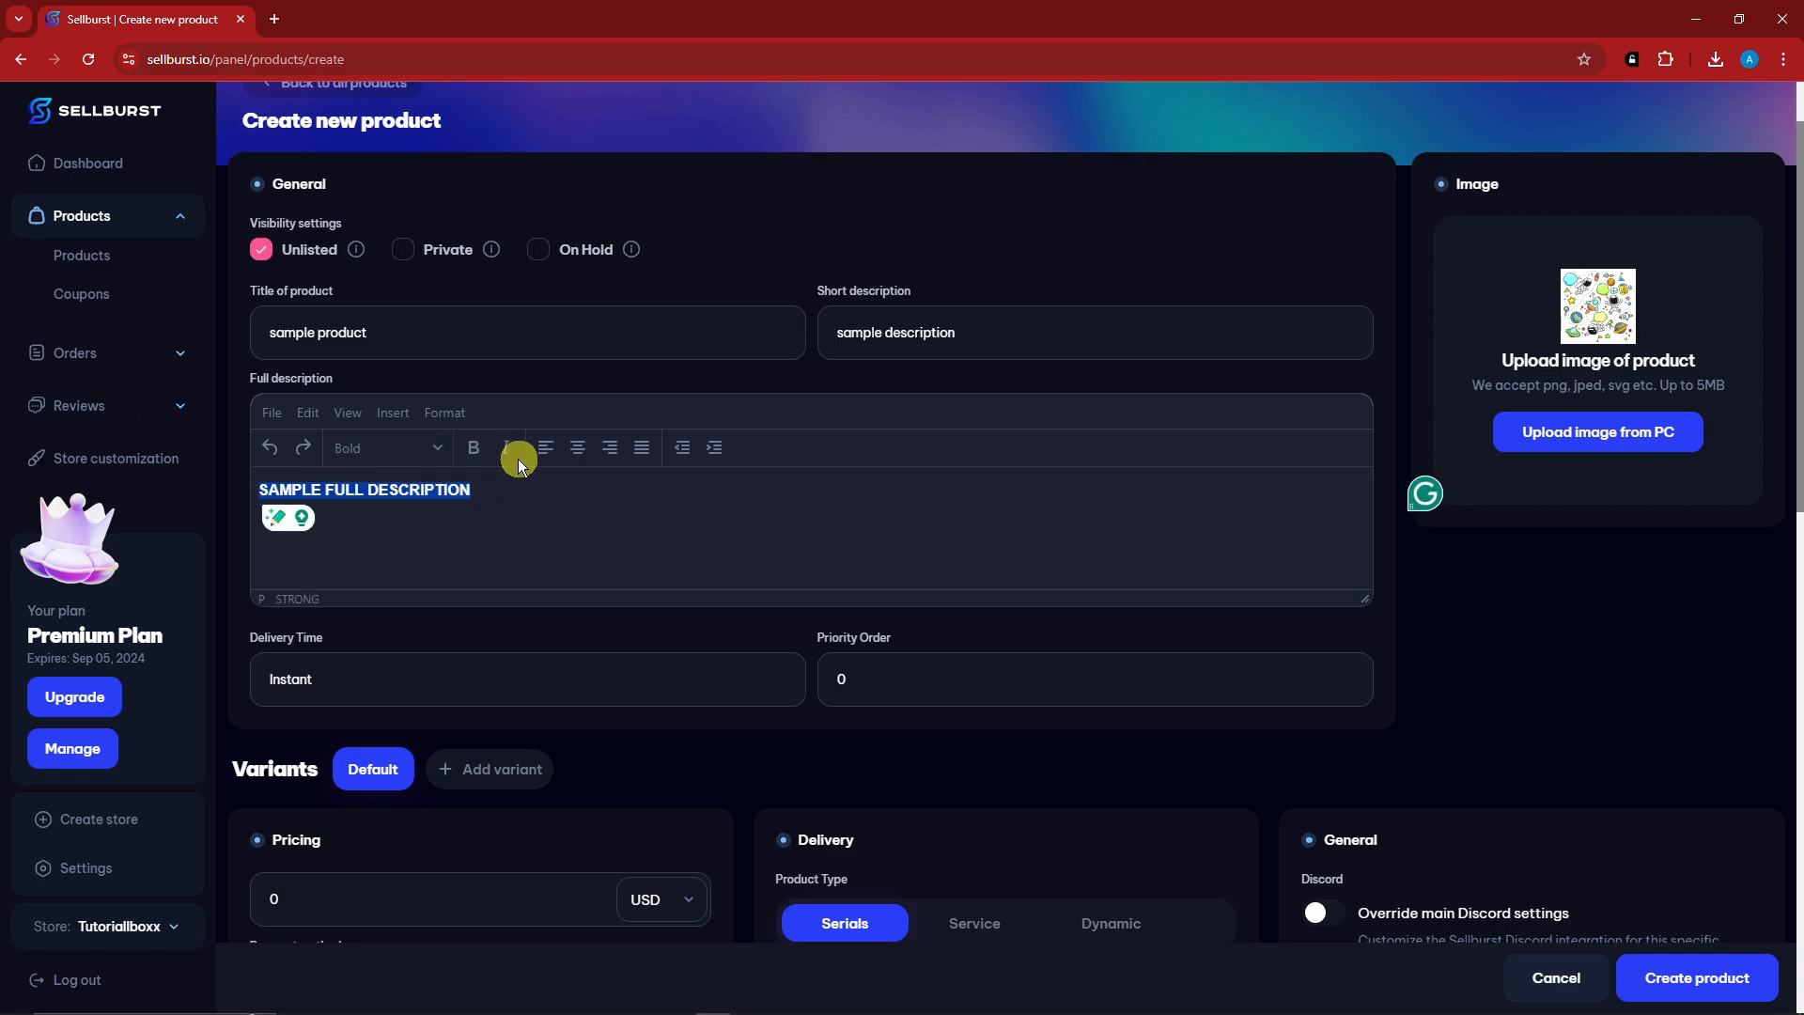
{"action": "left_click", "coordinate": [507, 449]}
{"action": "left_click", "coordinate": [576, 449]}
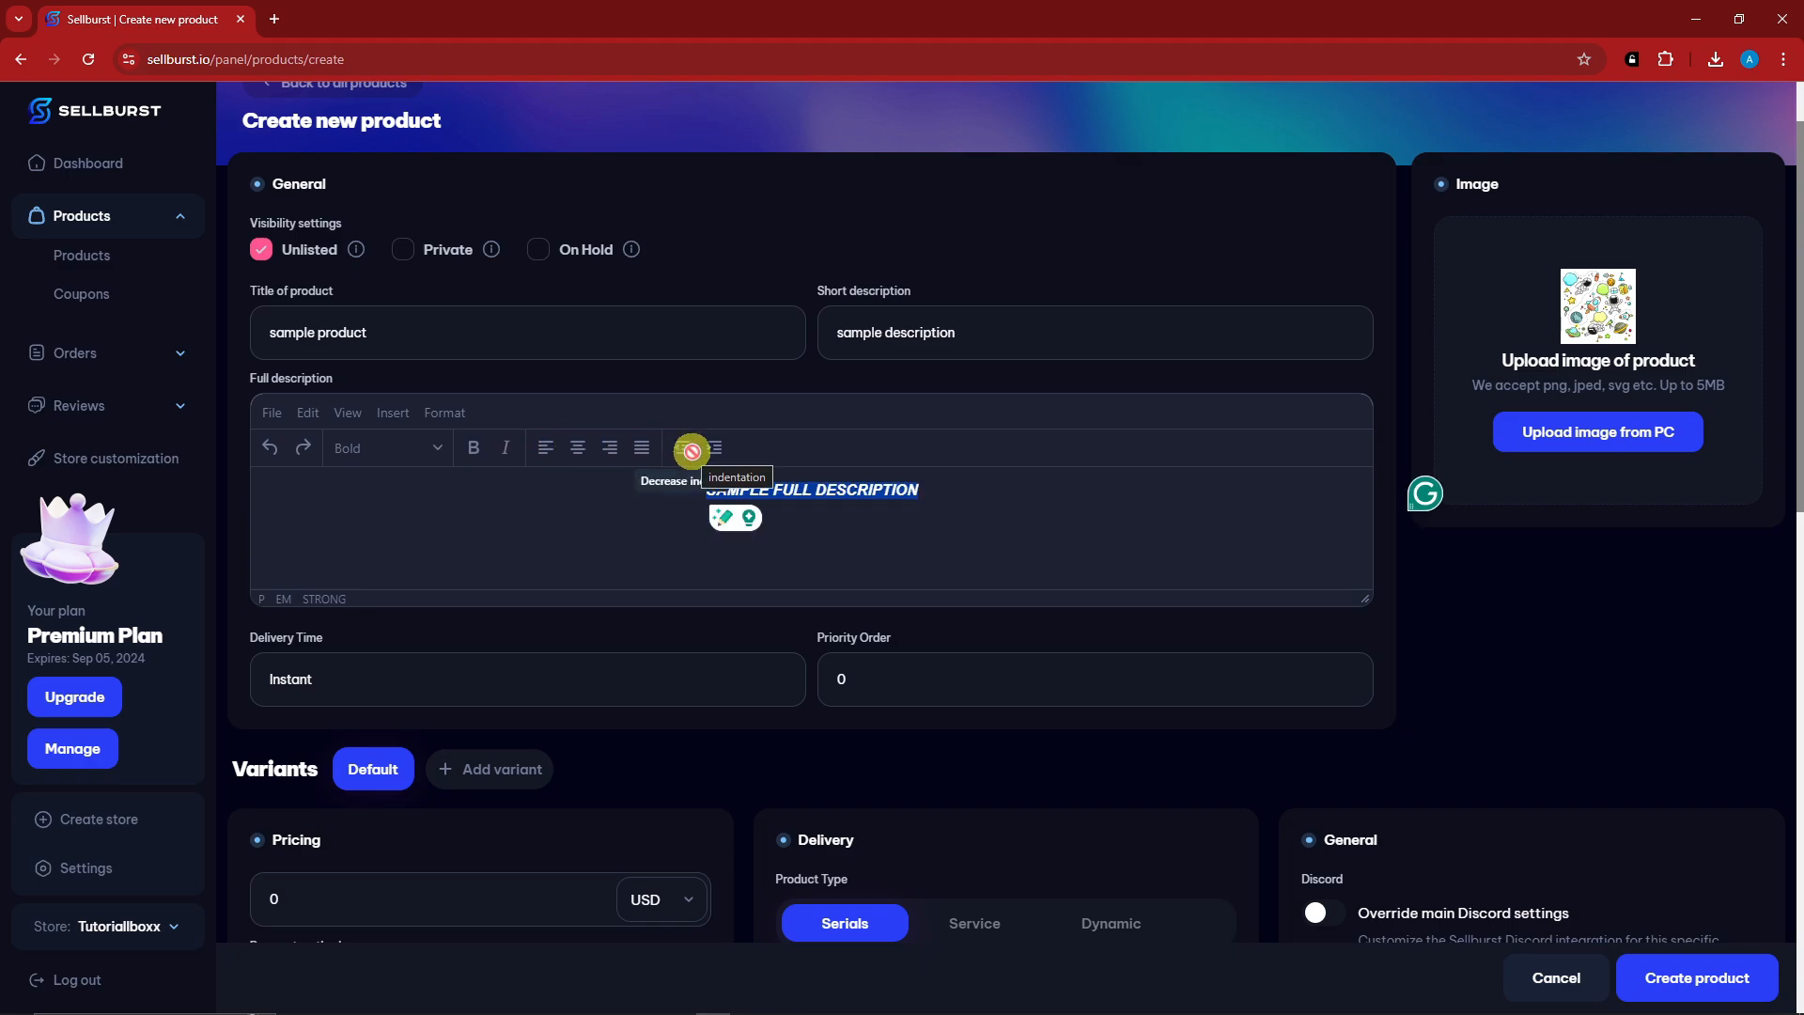
{"action": "left_click", "coordinate": [425, 449]}
{"action": "mouse_move", "coordinate": [451, 483]}
{"action": "left_click", "coordinate": [512, 487]}
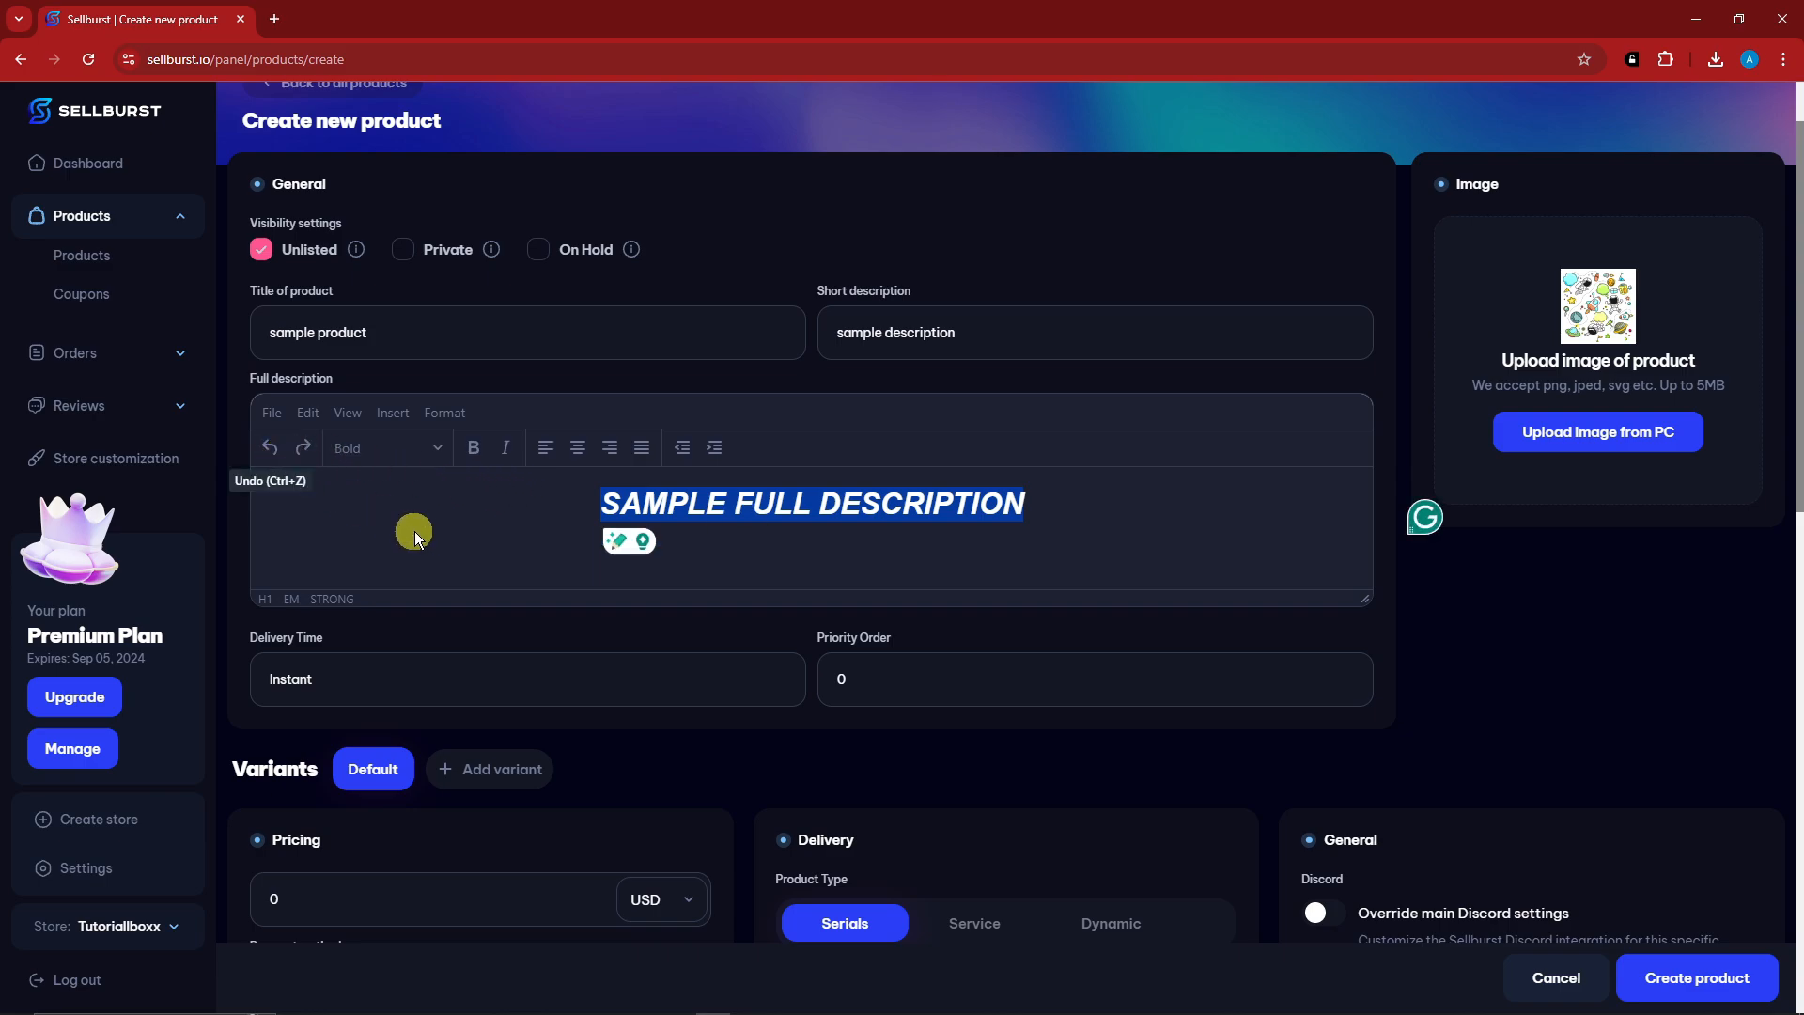
{"action": "left_click", "coordinate": [981, 557]}
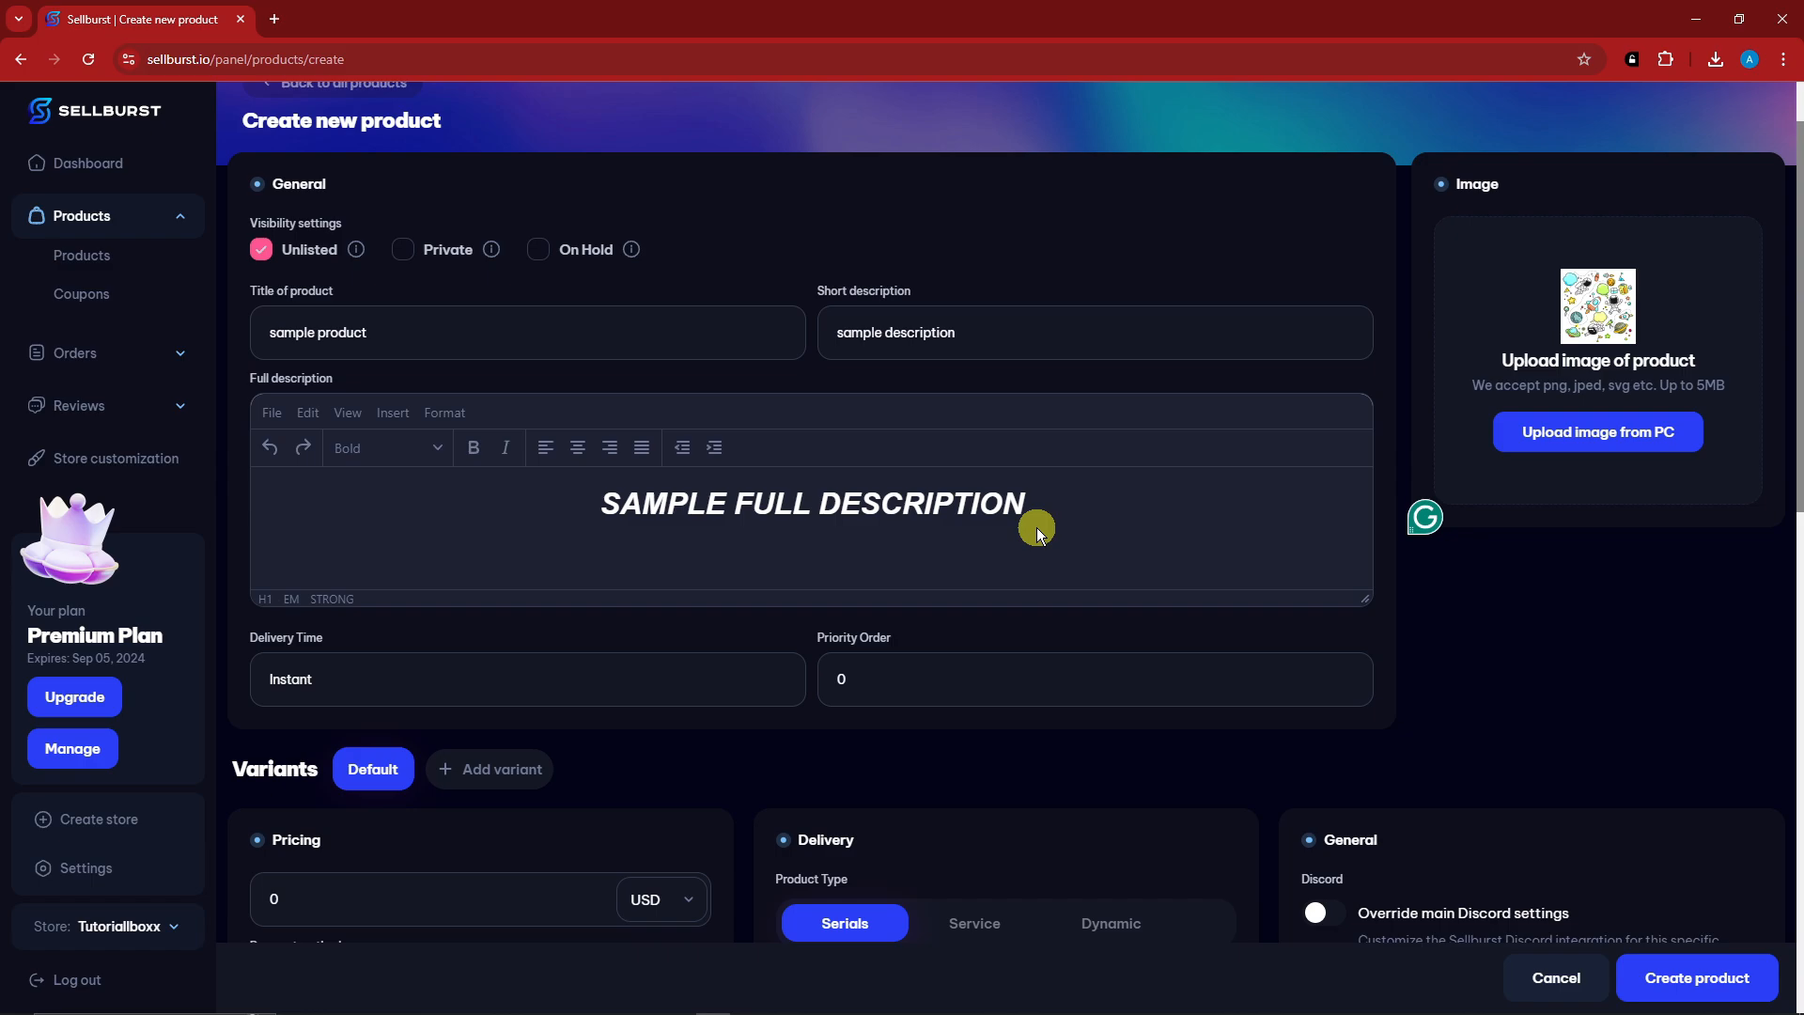
Examine the product's Delivery Time and Priority Order settings.
{"action": "left_click_drag", "start_coordinate": [383, 678], "coordinate": [234, 677]}
{"action": "left_click", "coordinate": [396, 681]}
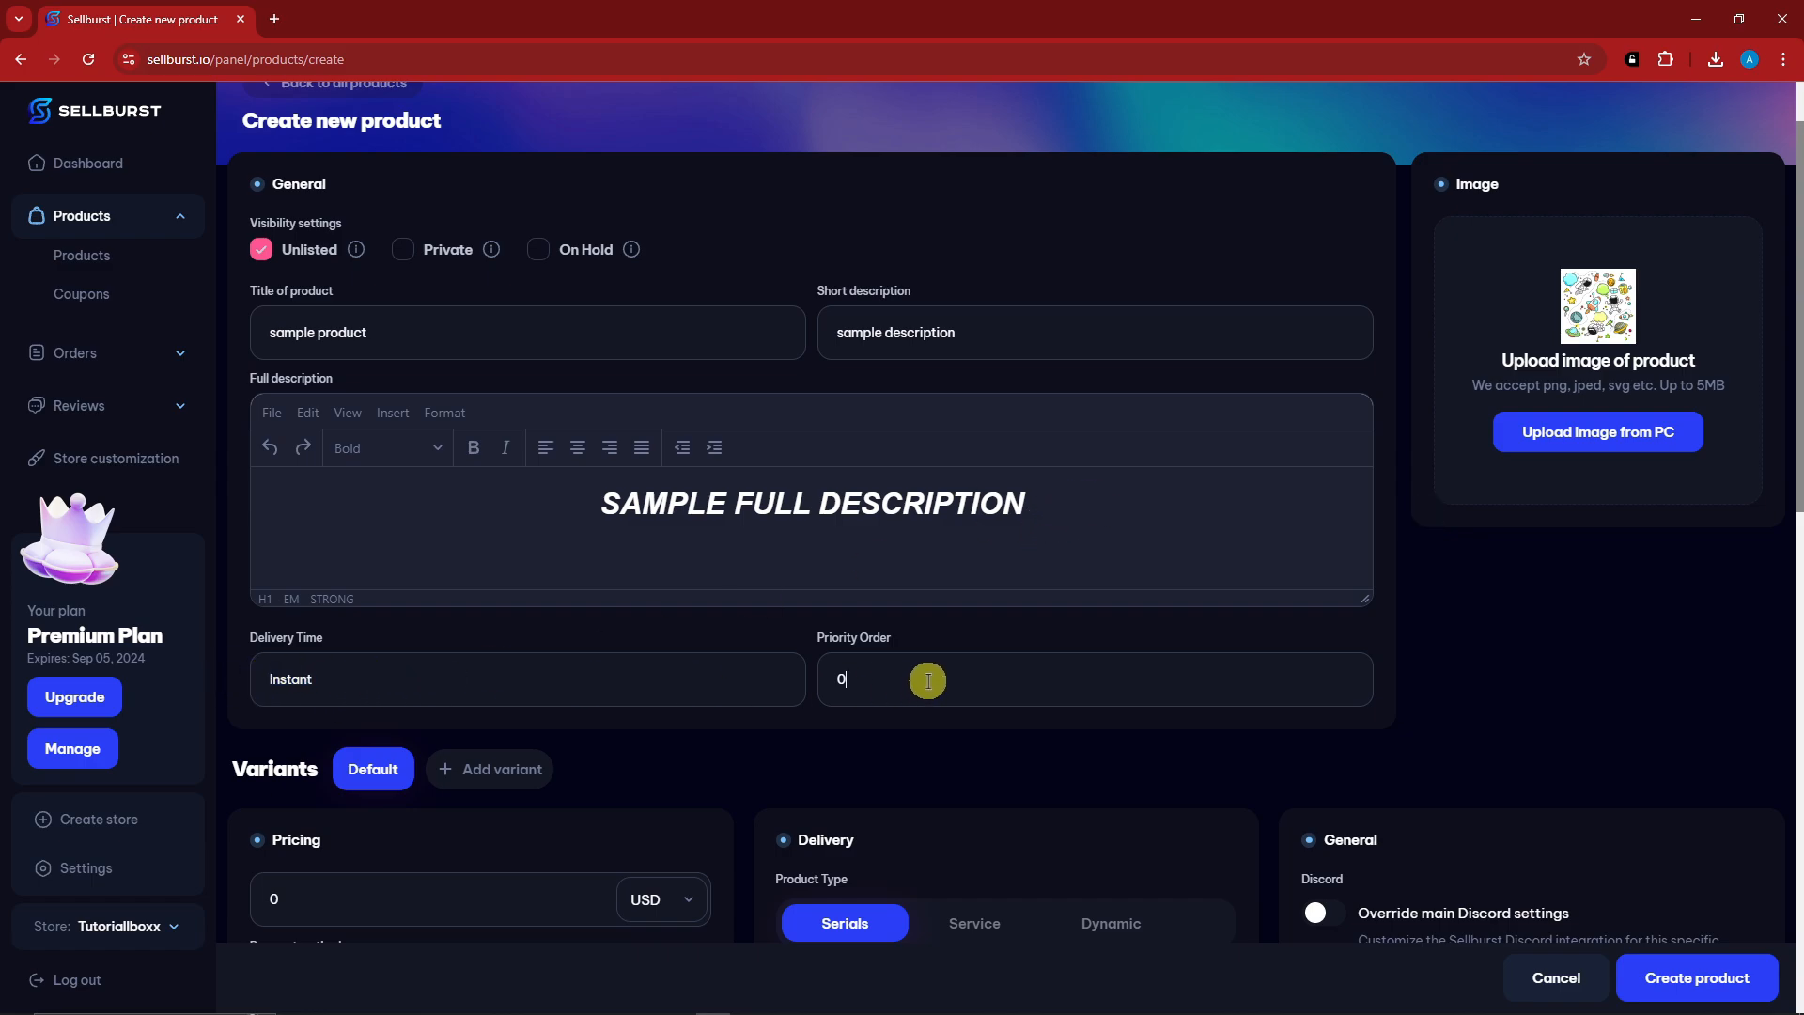
{"action": "left_click_drag", "start_coordinate": [927, 677], "coordinate": [818, 679]}
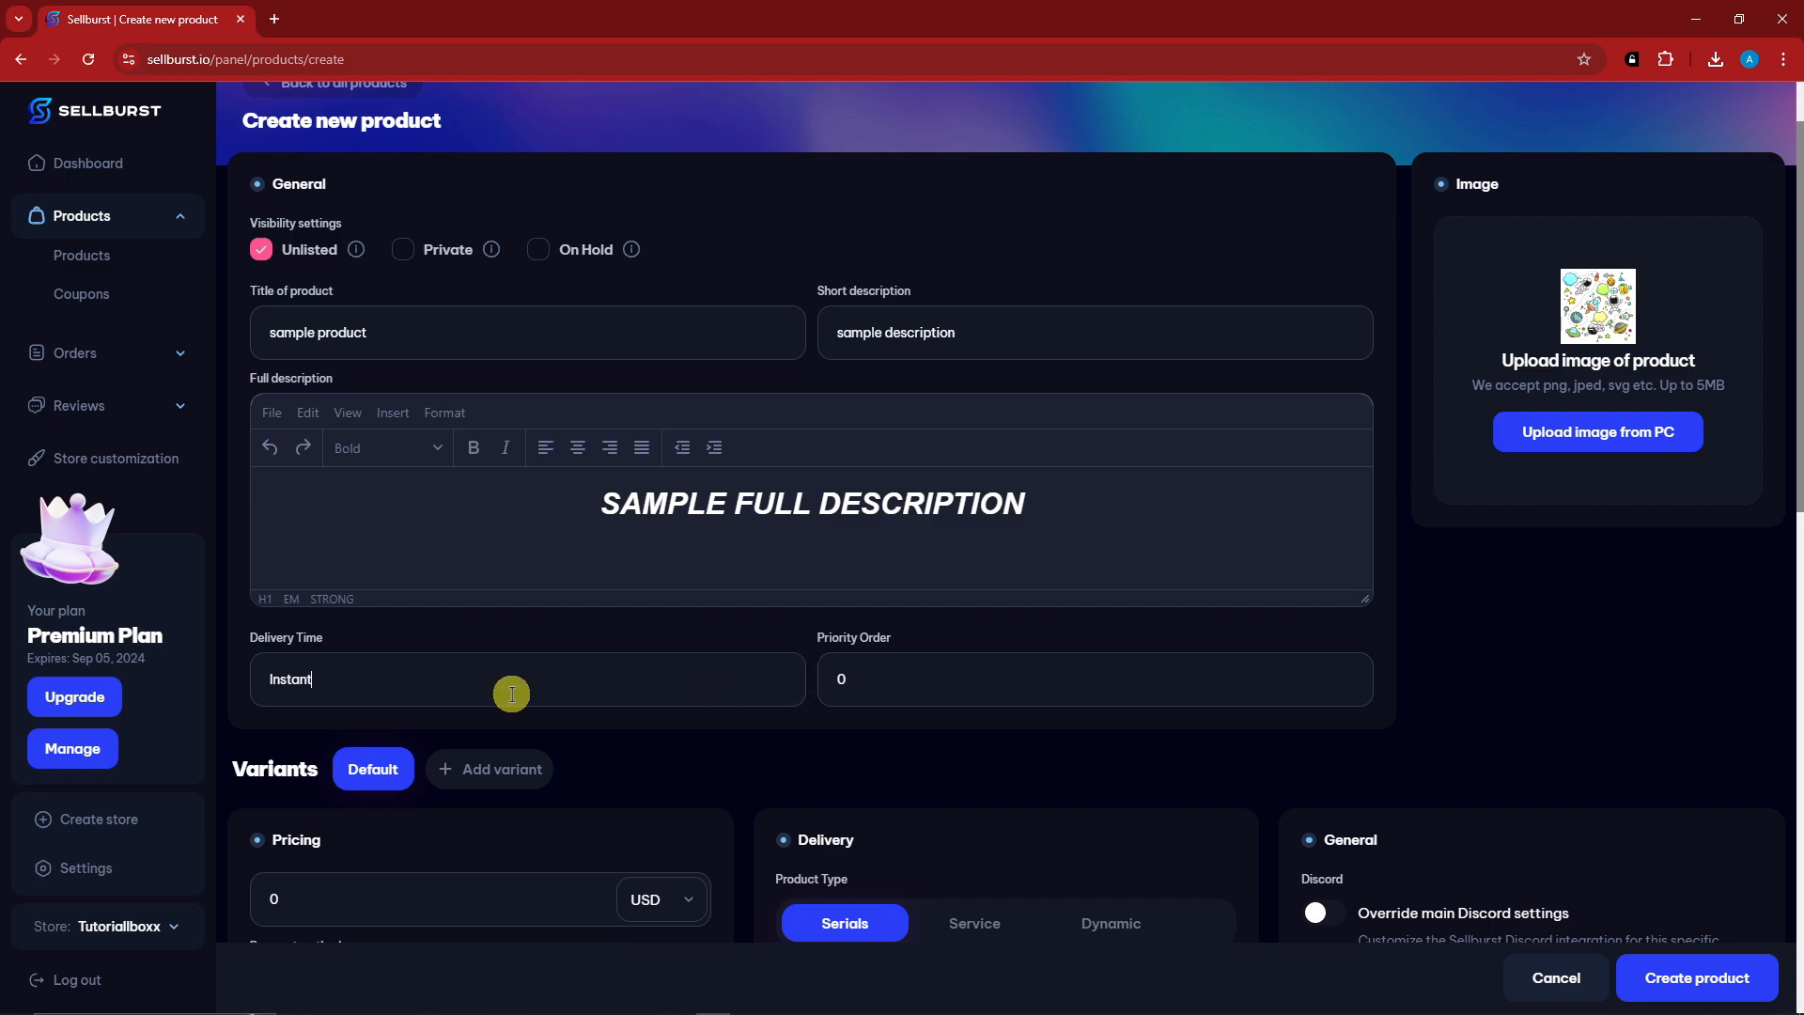
{"action": "left_click_drag", "start_coordinate": [511, 692], "coordinate": [138, 685]}
{"action": "left_click", "coordinate": [825, 678]}
{"action": "left_click_drag", "start_coordinate": [564, 685], "coordinate": [225, 693]}
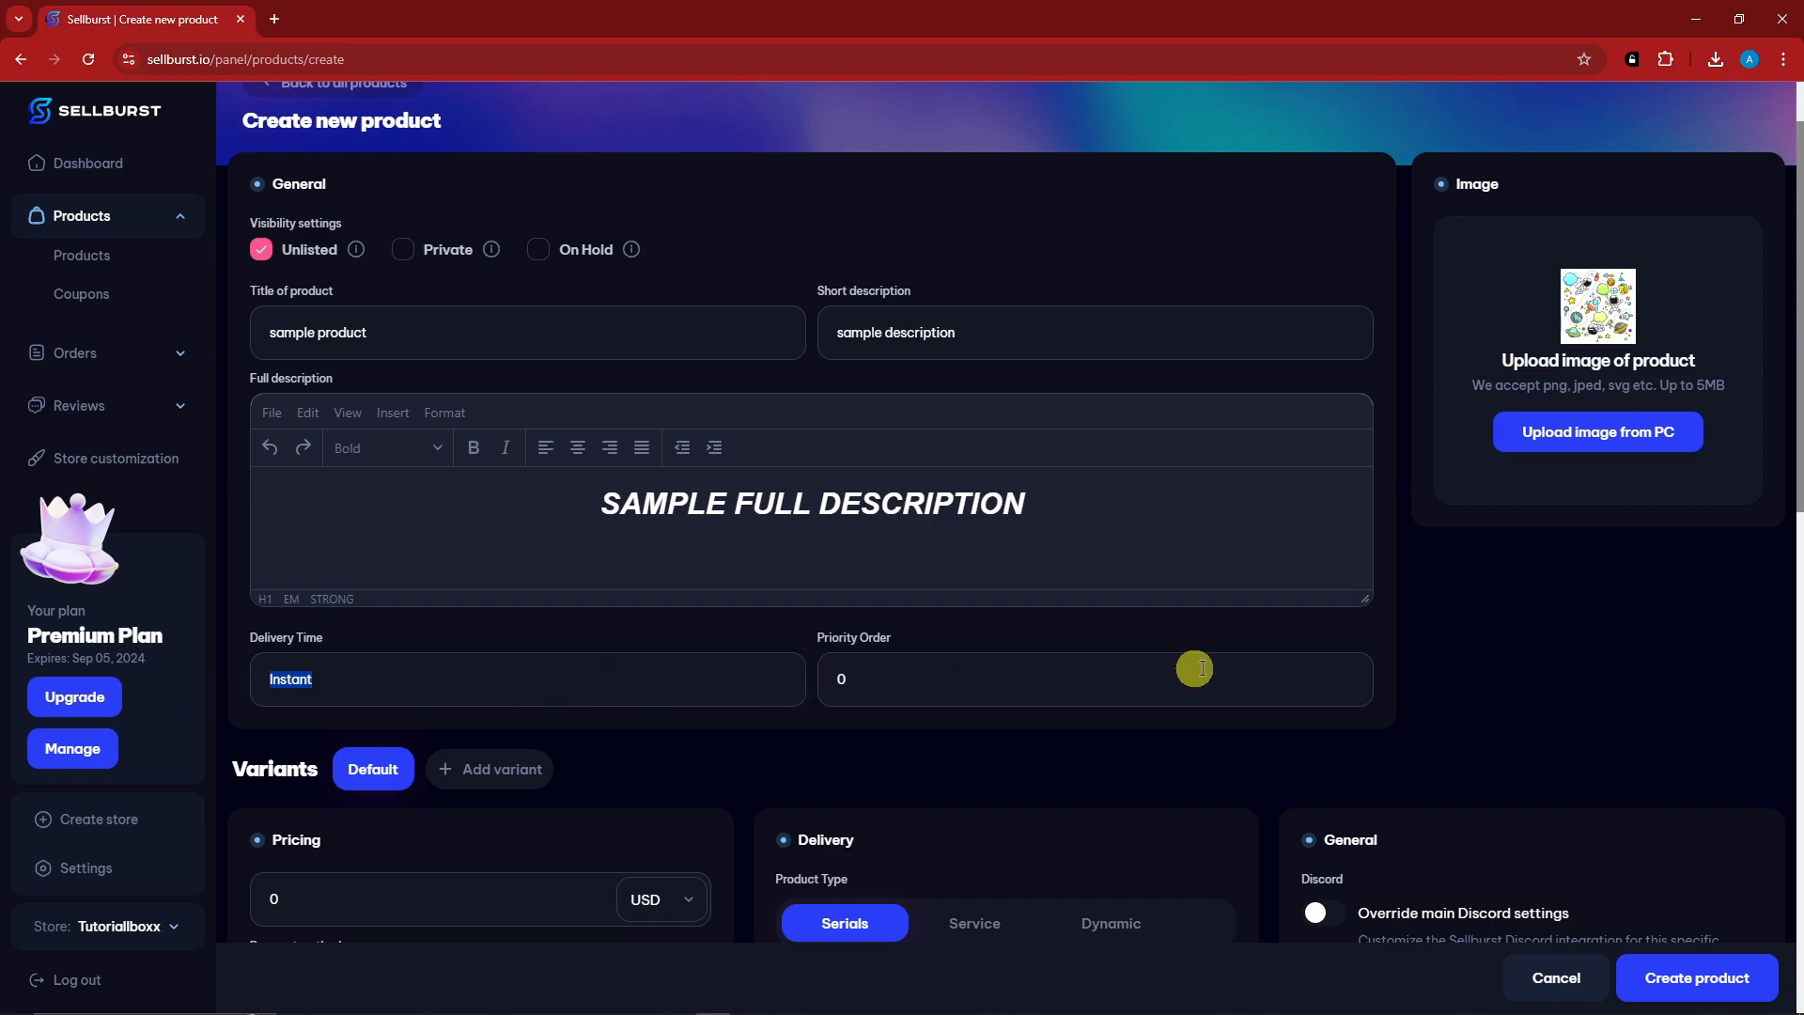
Add a product variant named "Sample Variant".
{"action": "left_click_drag", "start_coordinate": [1795, 229], "coordinate": [1797, 395]}
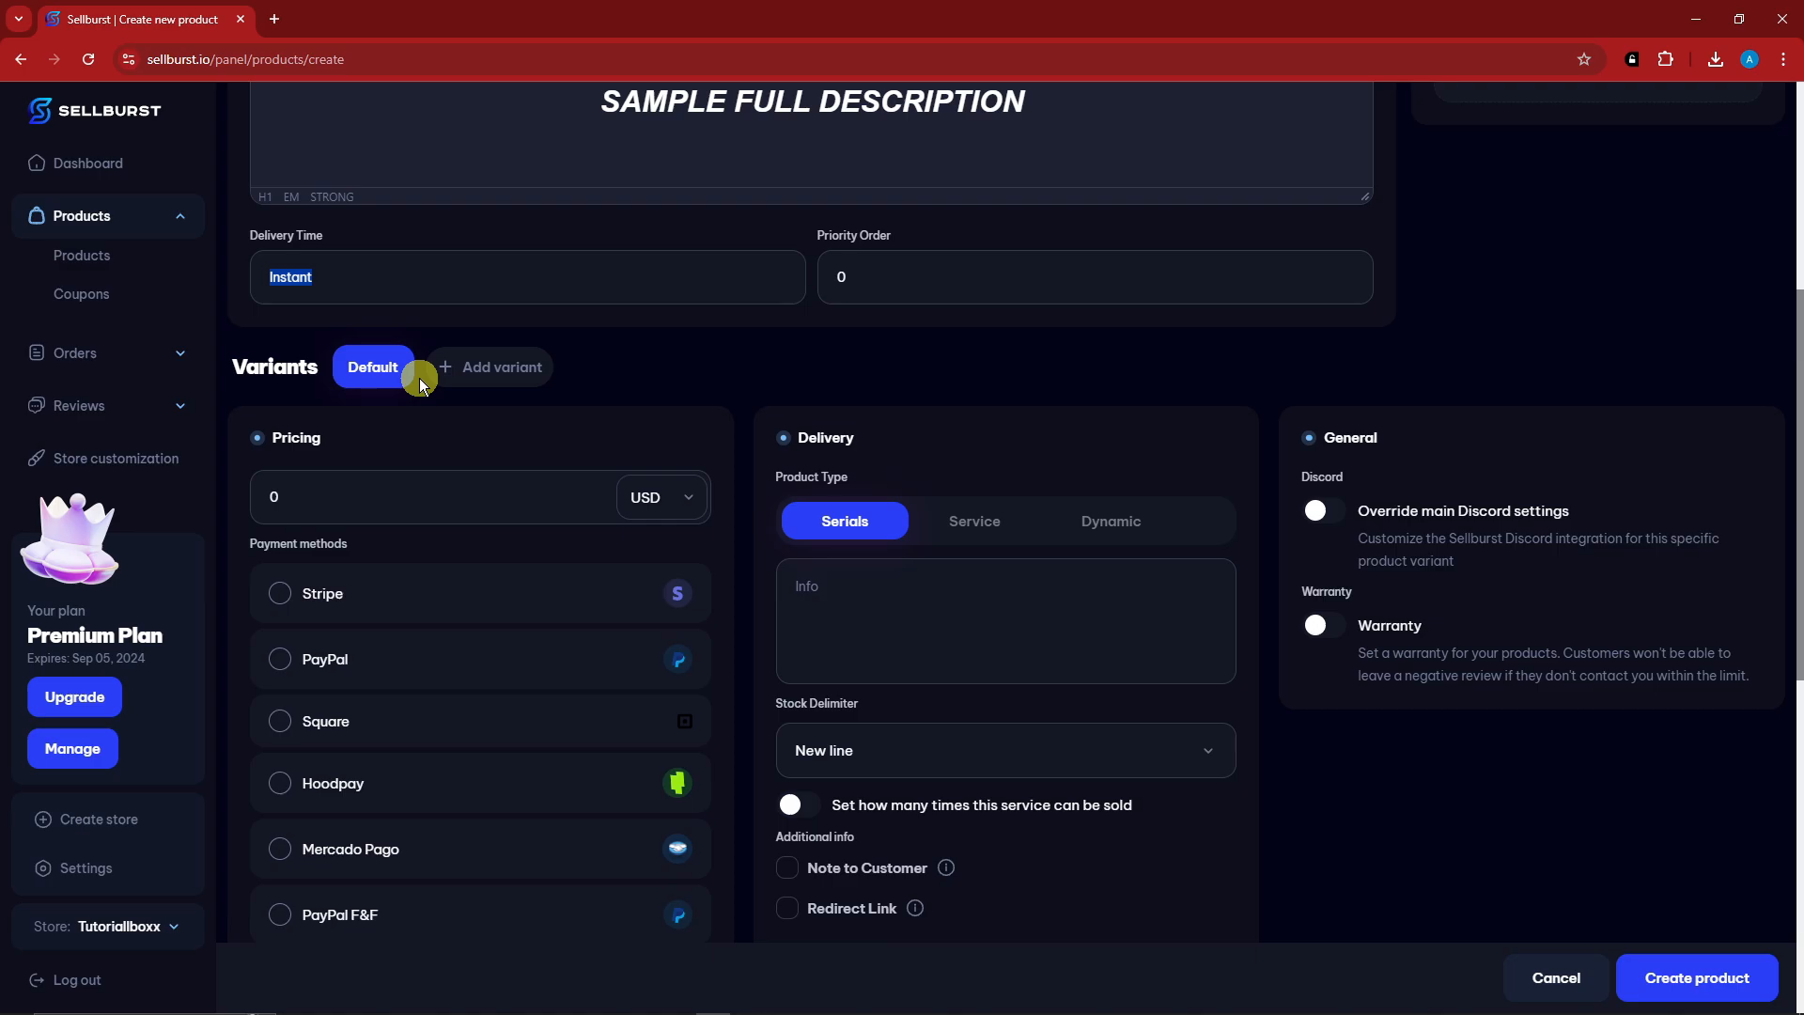
{"action": "left_click", "coordinate": [458, 372]}
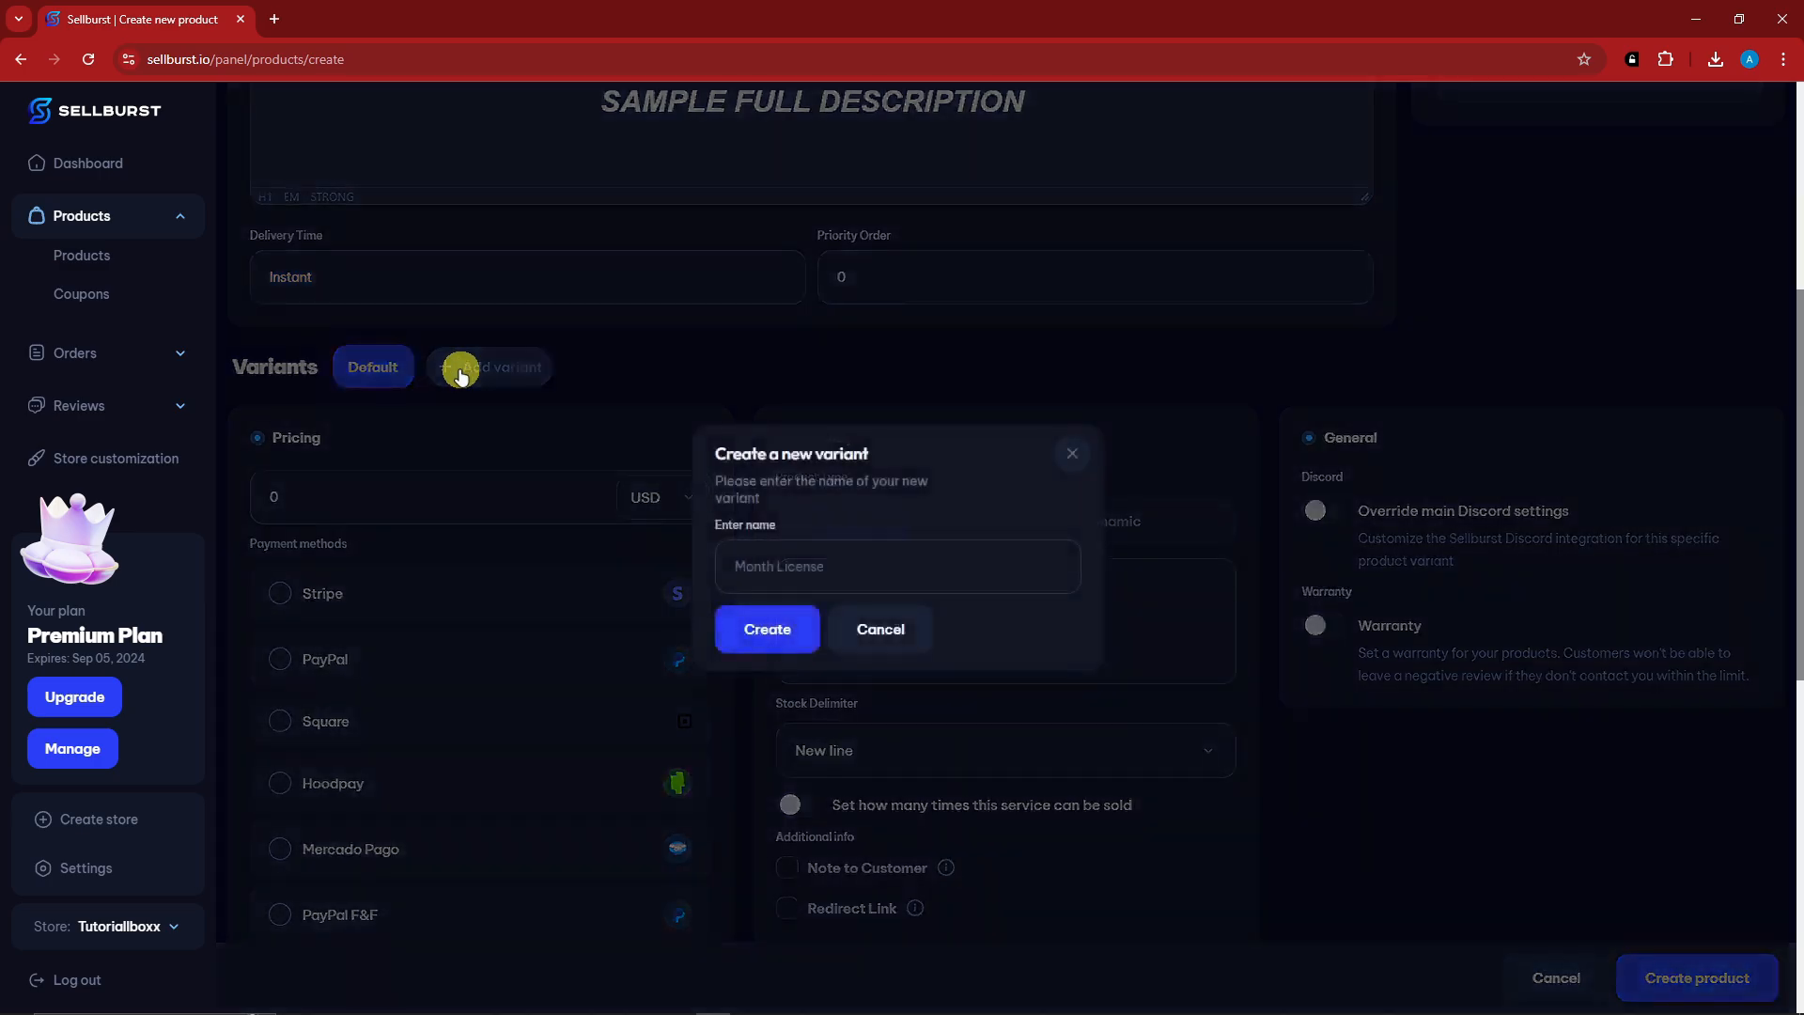
{"action": "left_click", "coordinate": [815, 570]}
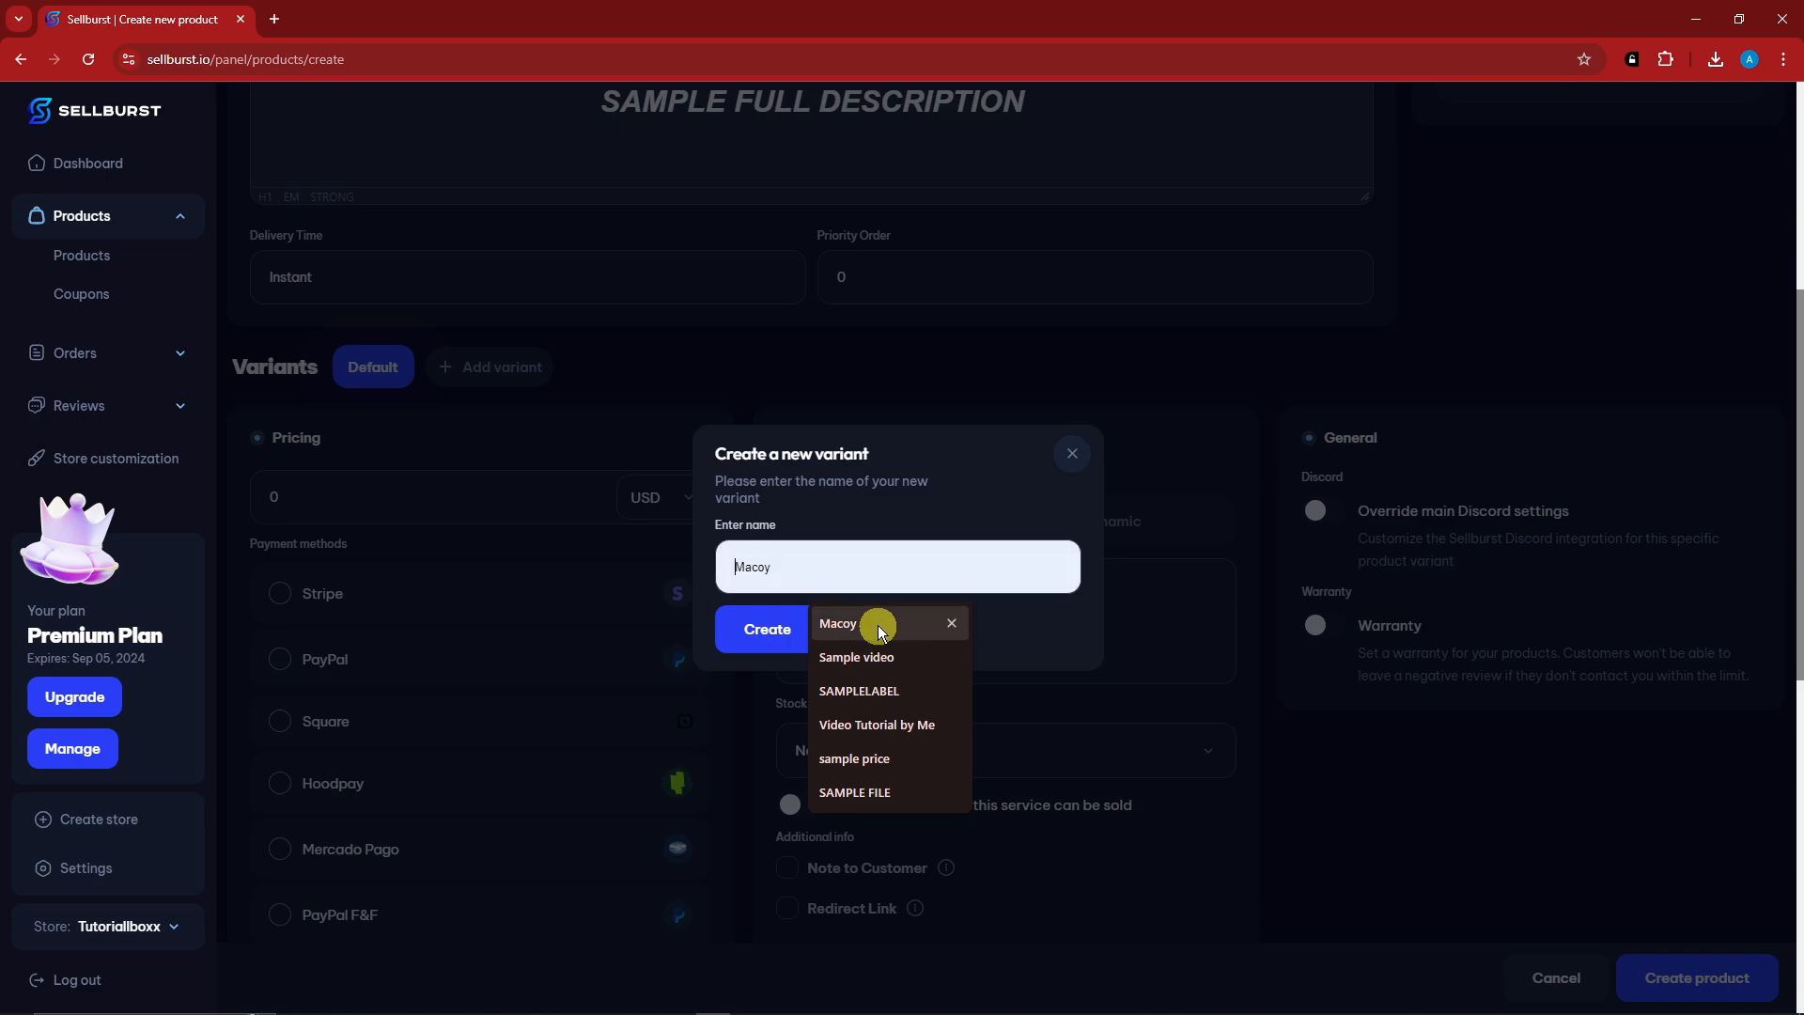
{"action": "type", "text": "S"}
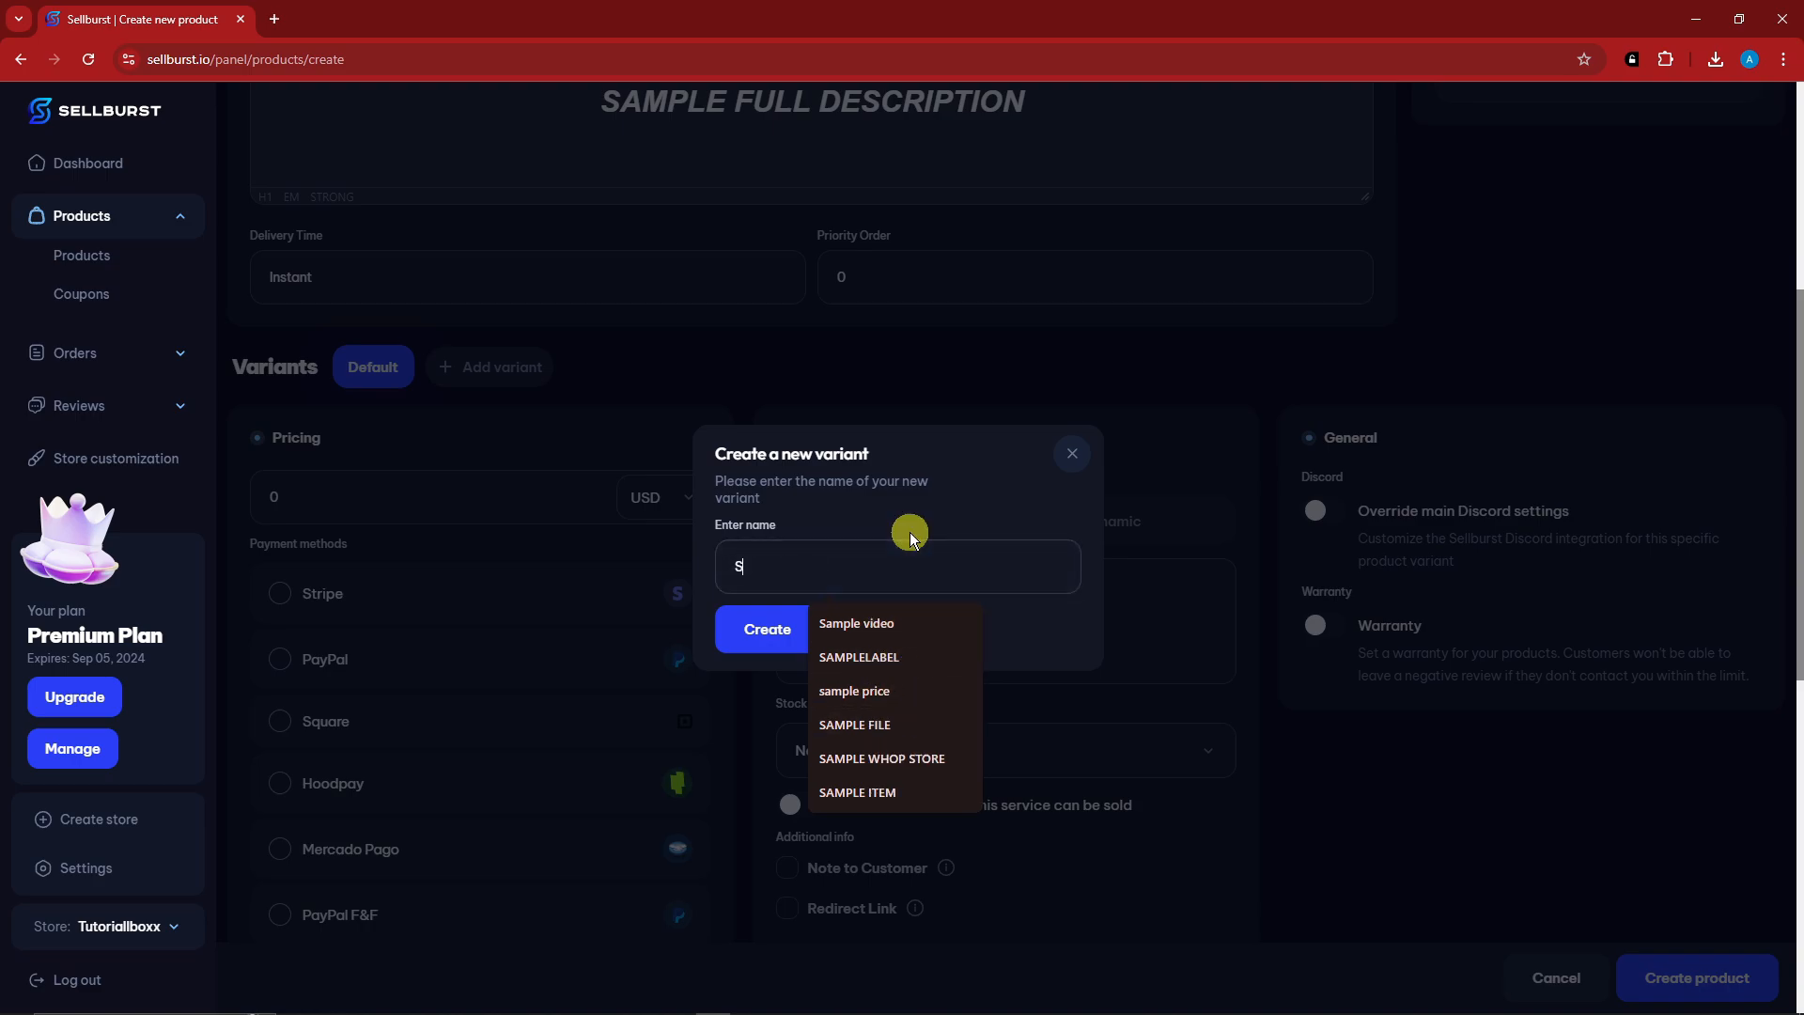
{"action": "type", "text": "ample Variant"}
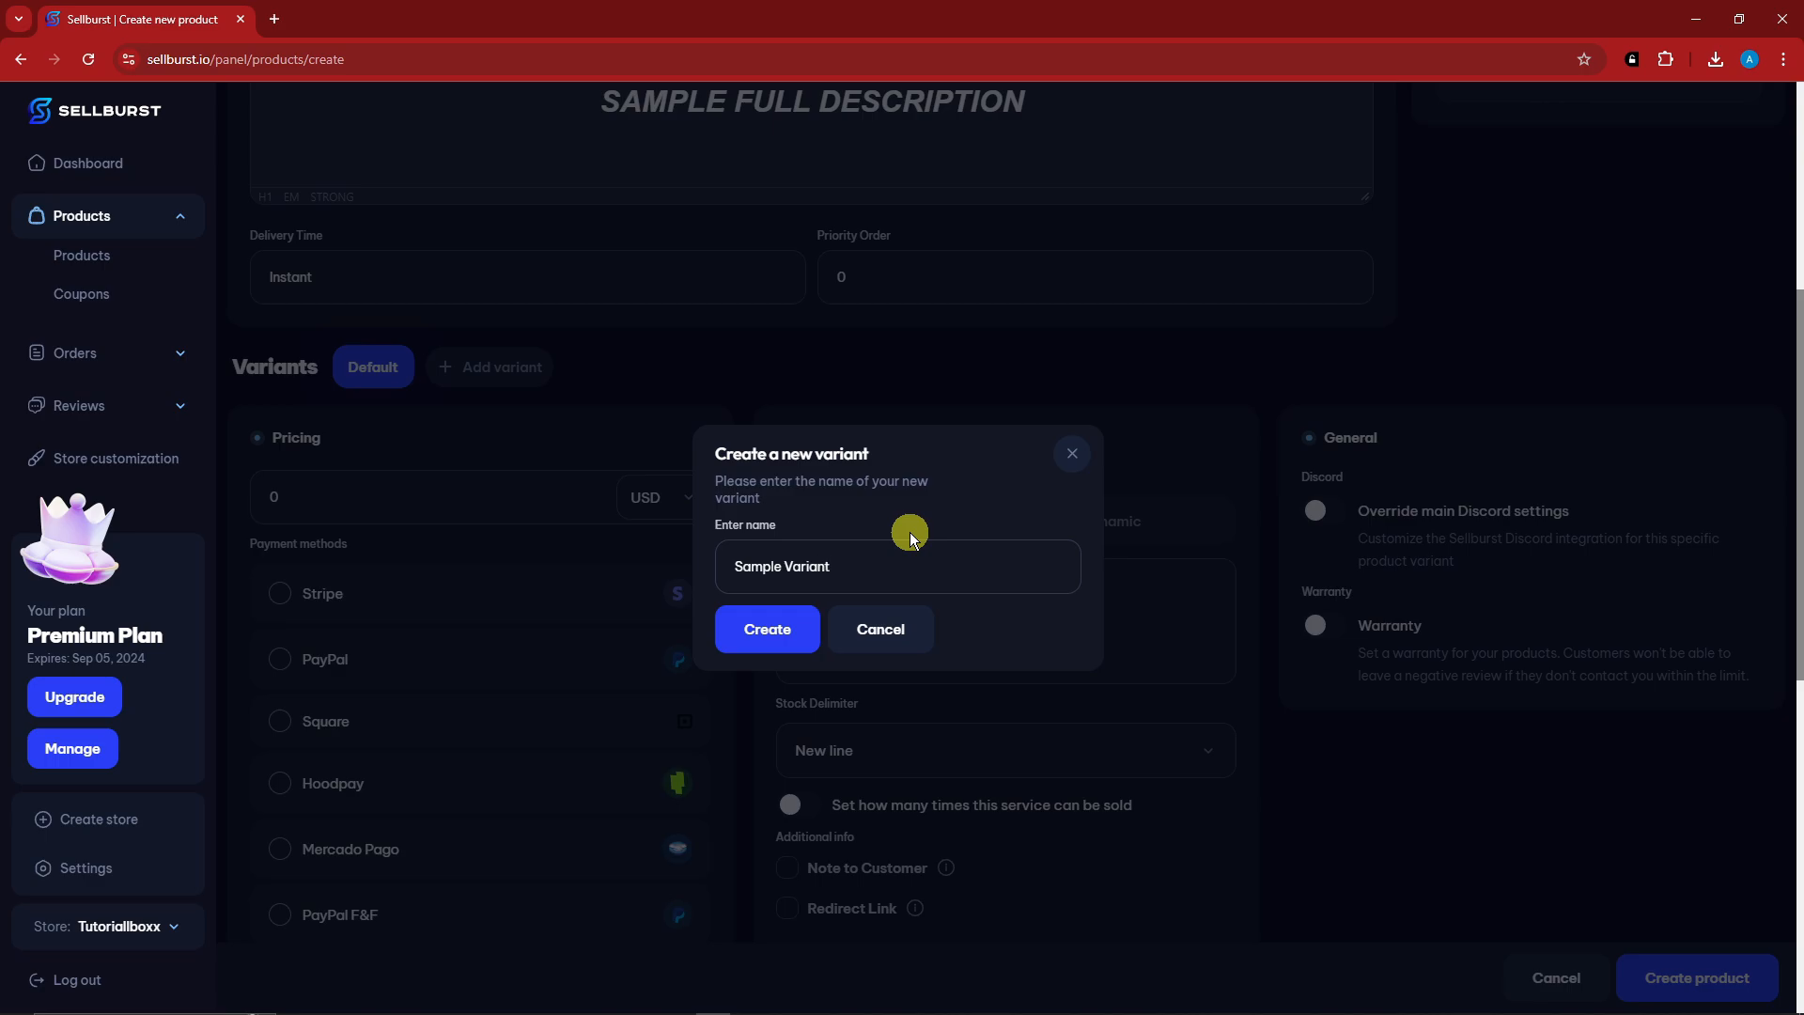
{"action": "left_click", "coordinate": [768, 629]}
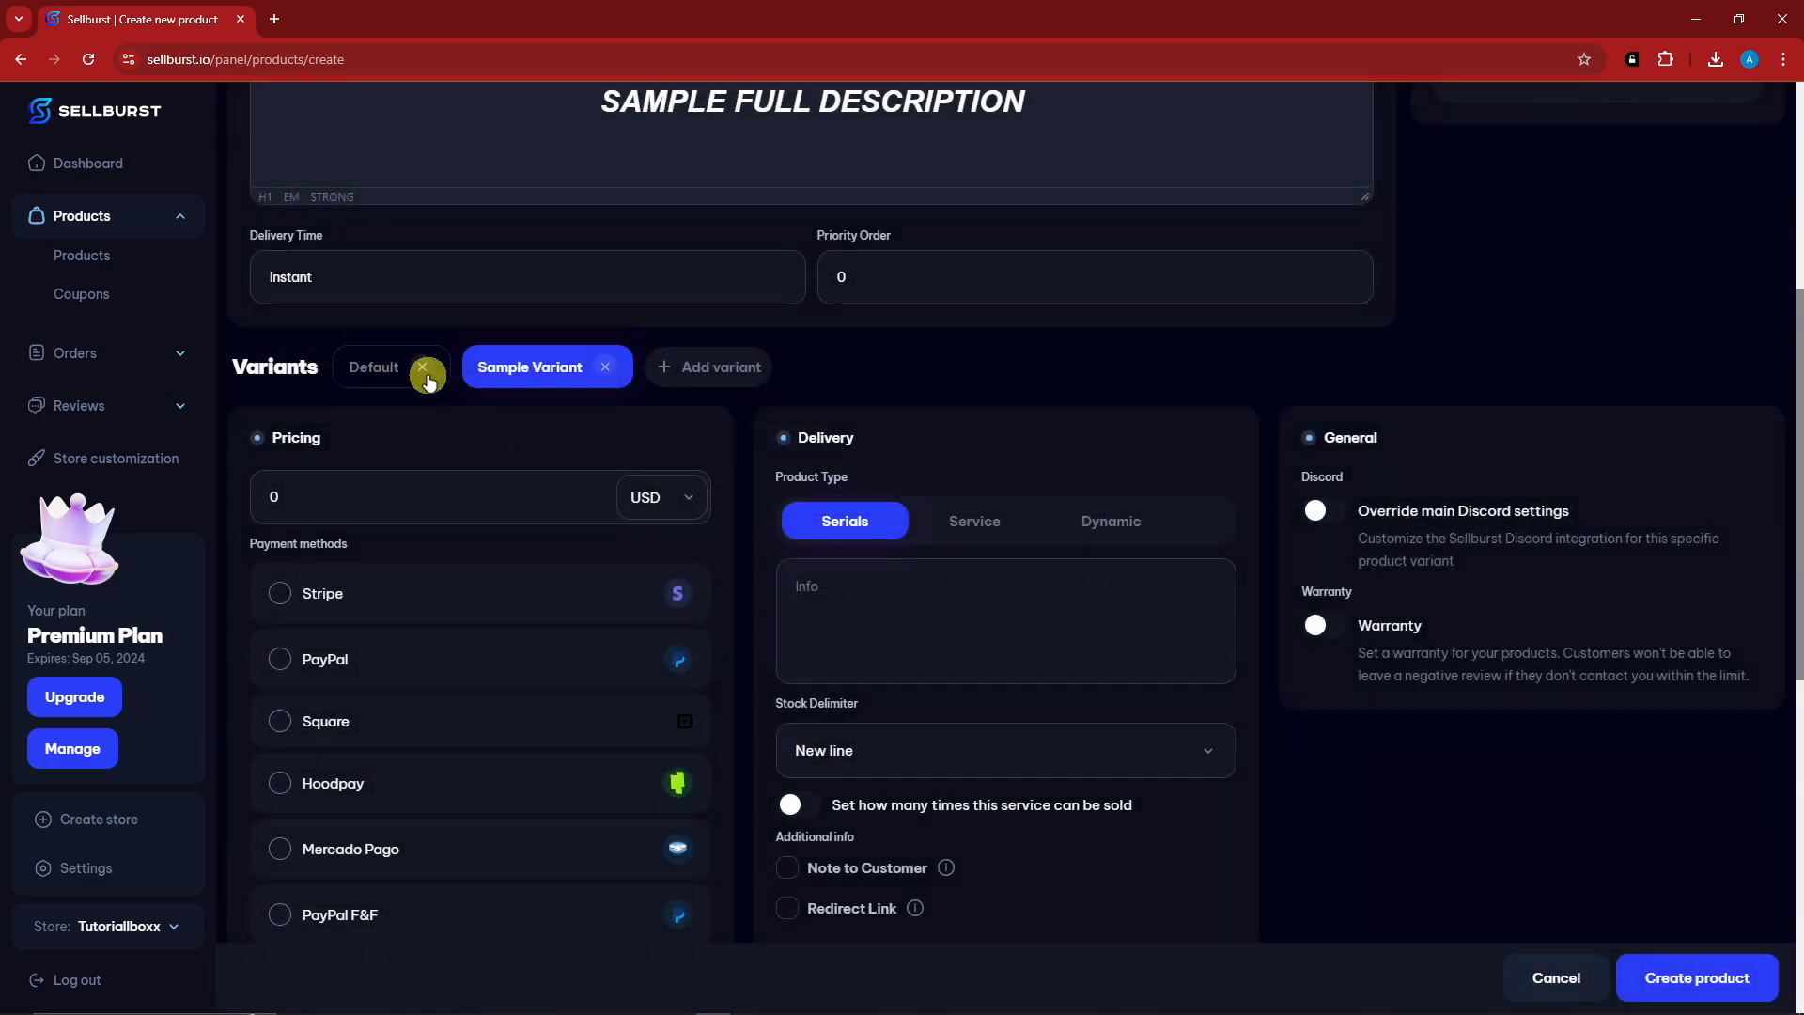
Set the Default variant's price to 10 USD and enable Stripe as its payment method.
{"action": "left_click", "coordinate": [357, 366]}
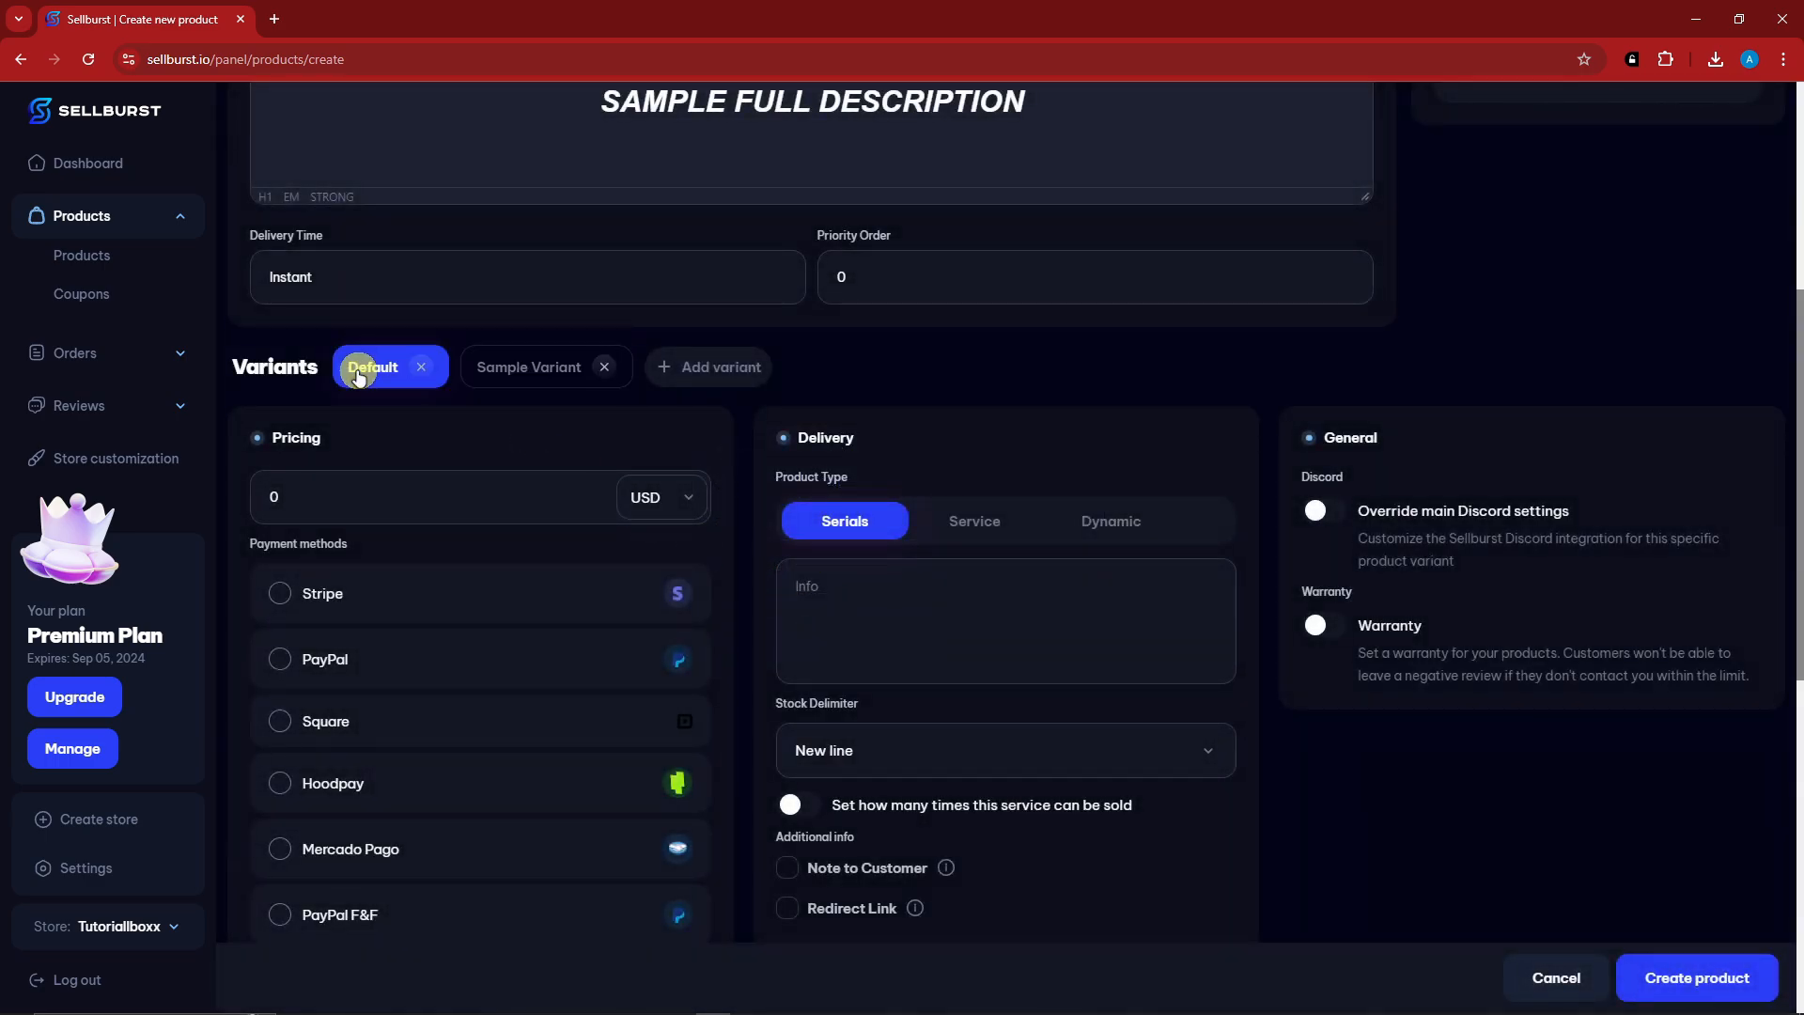
{"action": "left_click", "coordinate": [536, 371]}
{"action": "left_click", "coordinate": [379, 370]}
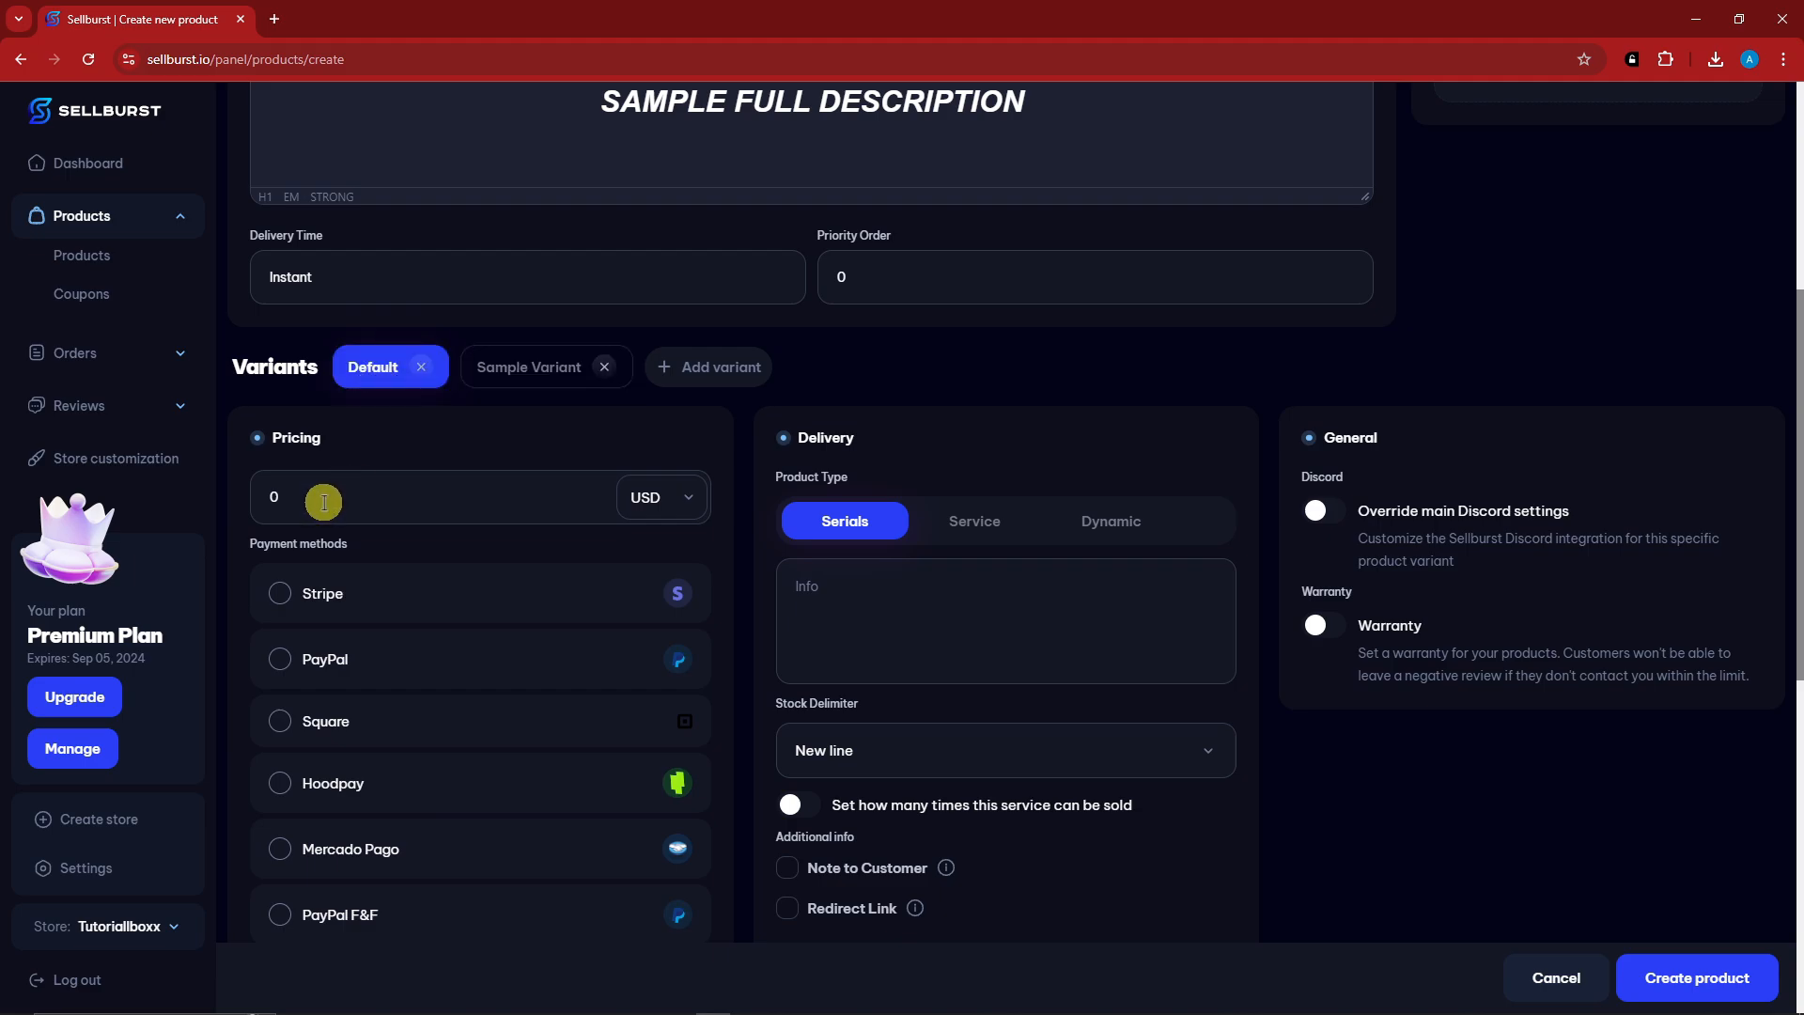
{"action": "double_click", "coordinate": [327, 504]}
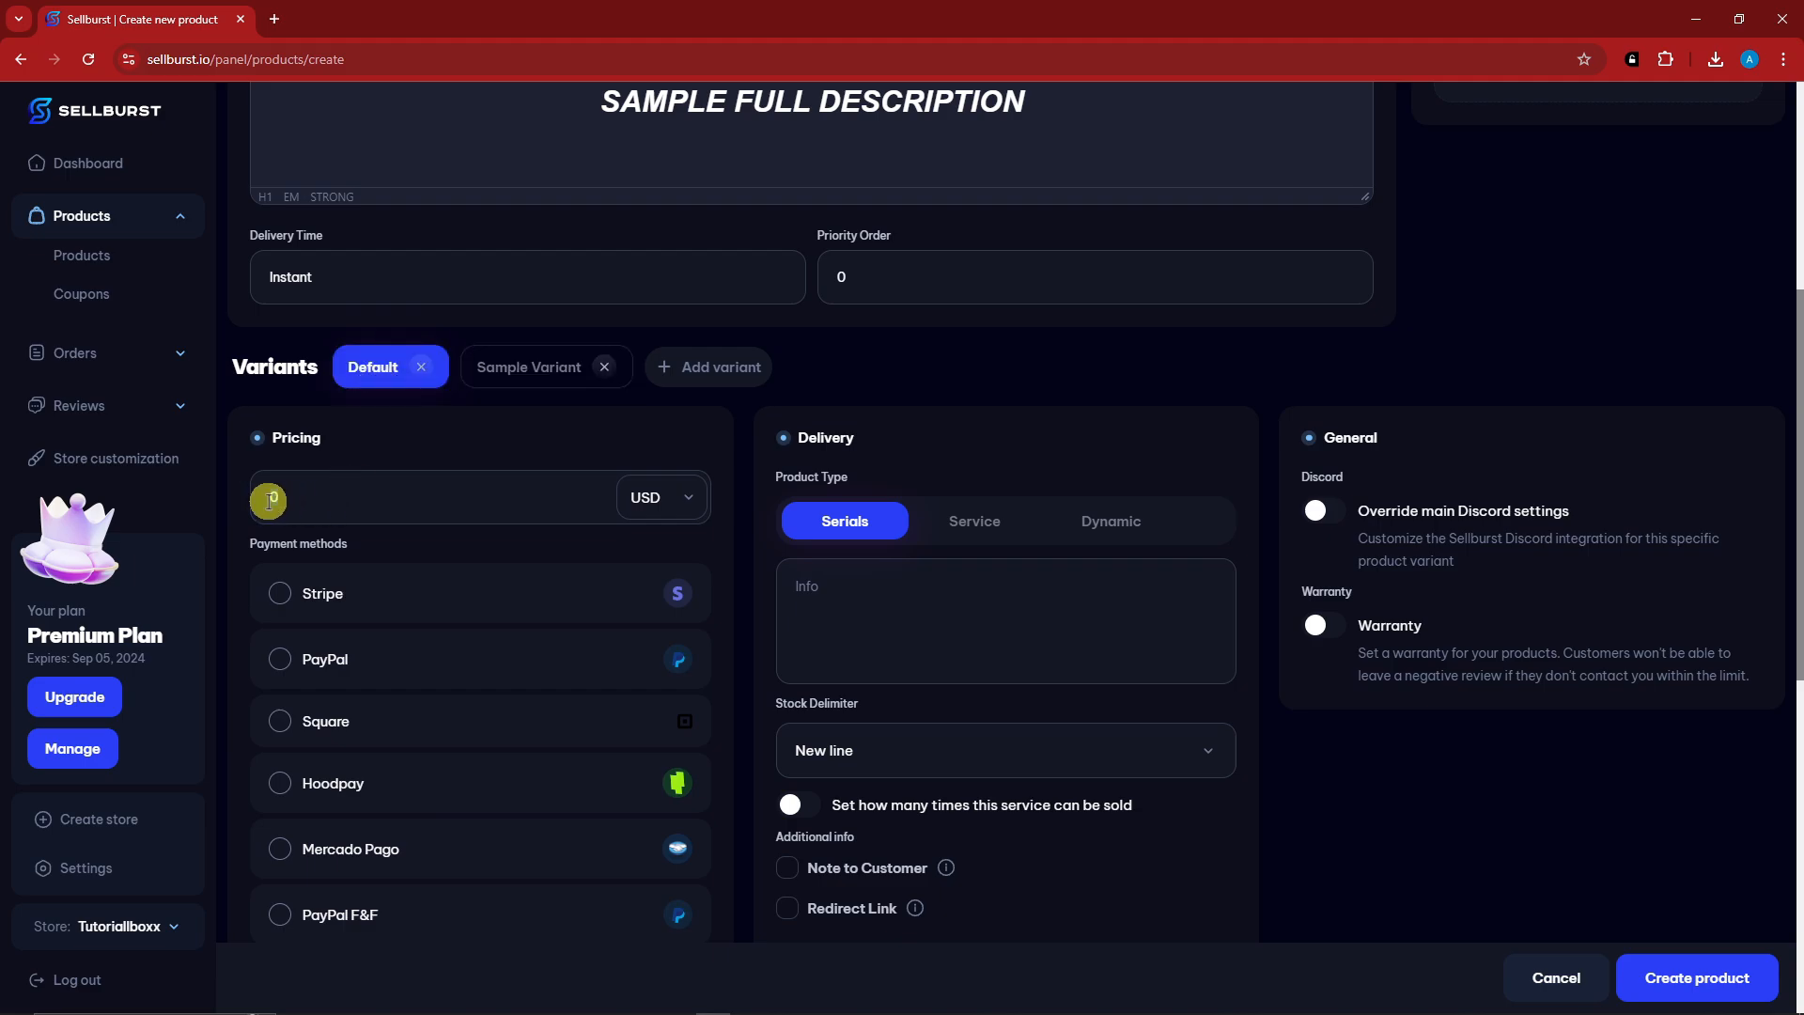
{"action": "type", "text": "1"}
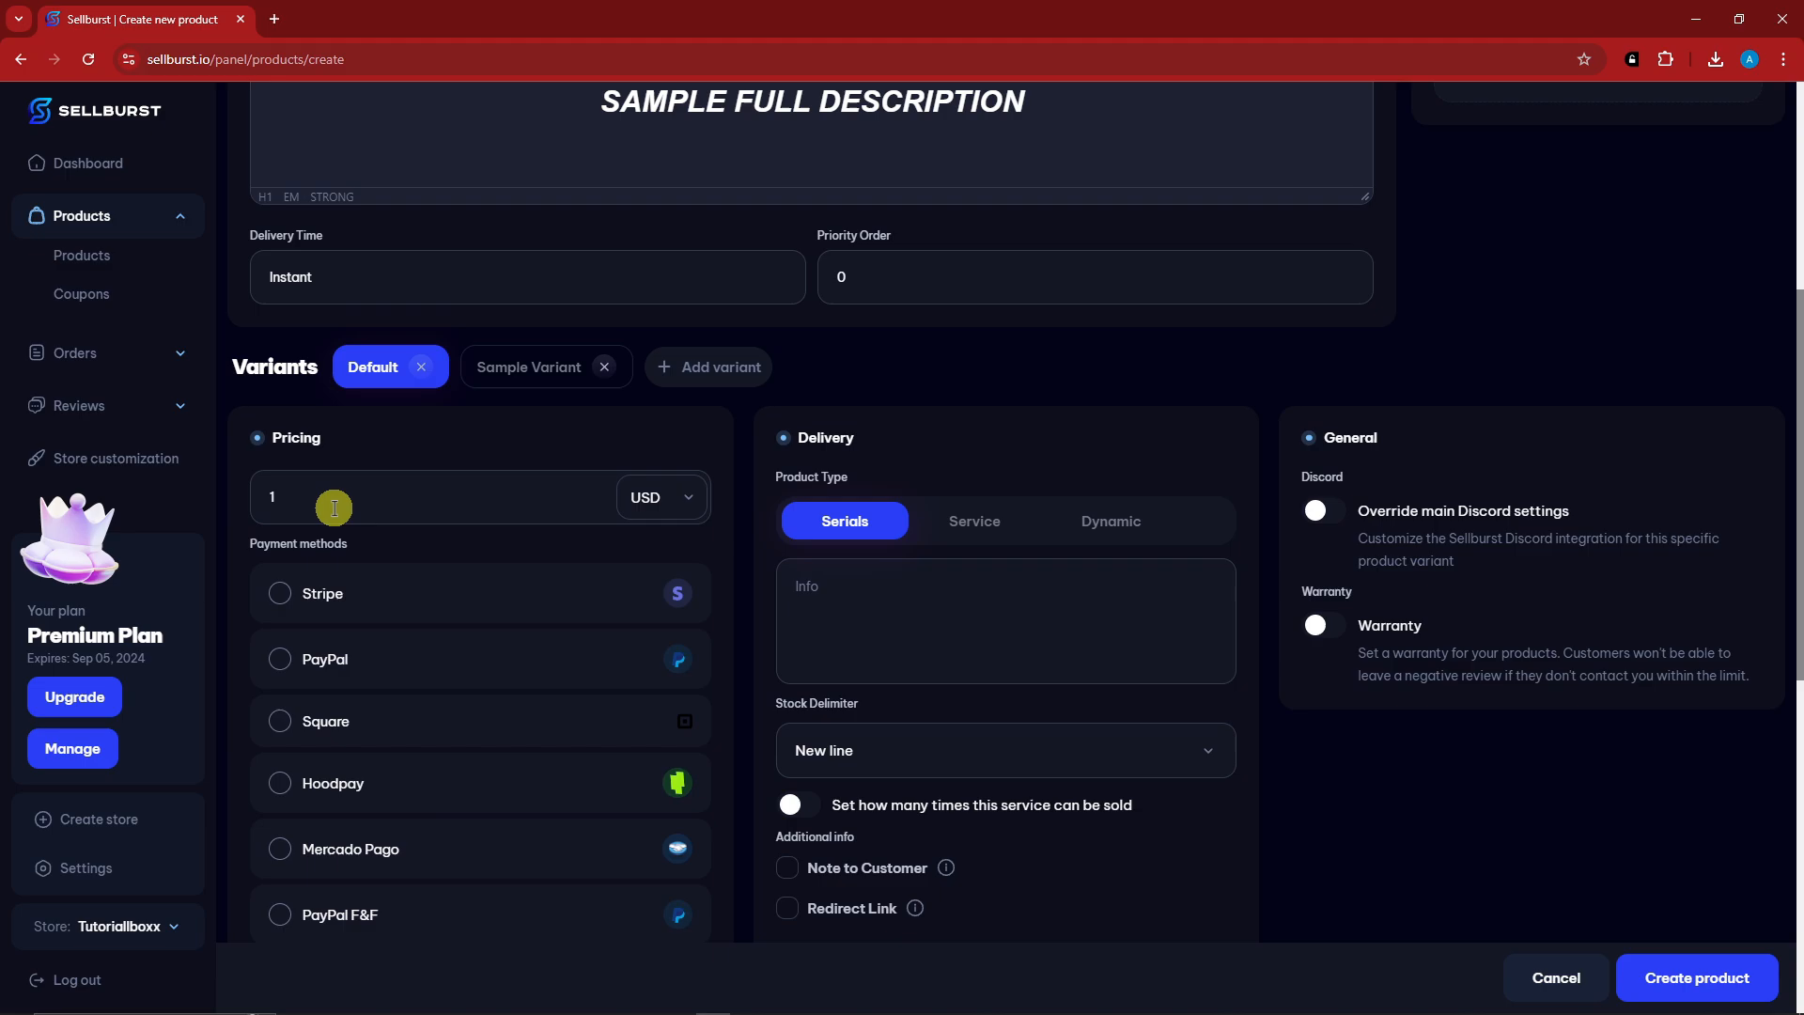
{"action": "type", "text": "0"}
{"action": "left_click", "coordinate": [658, 497]}
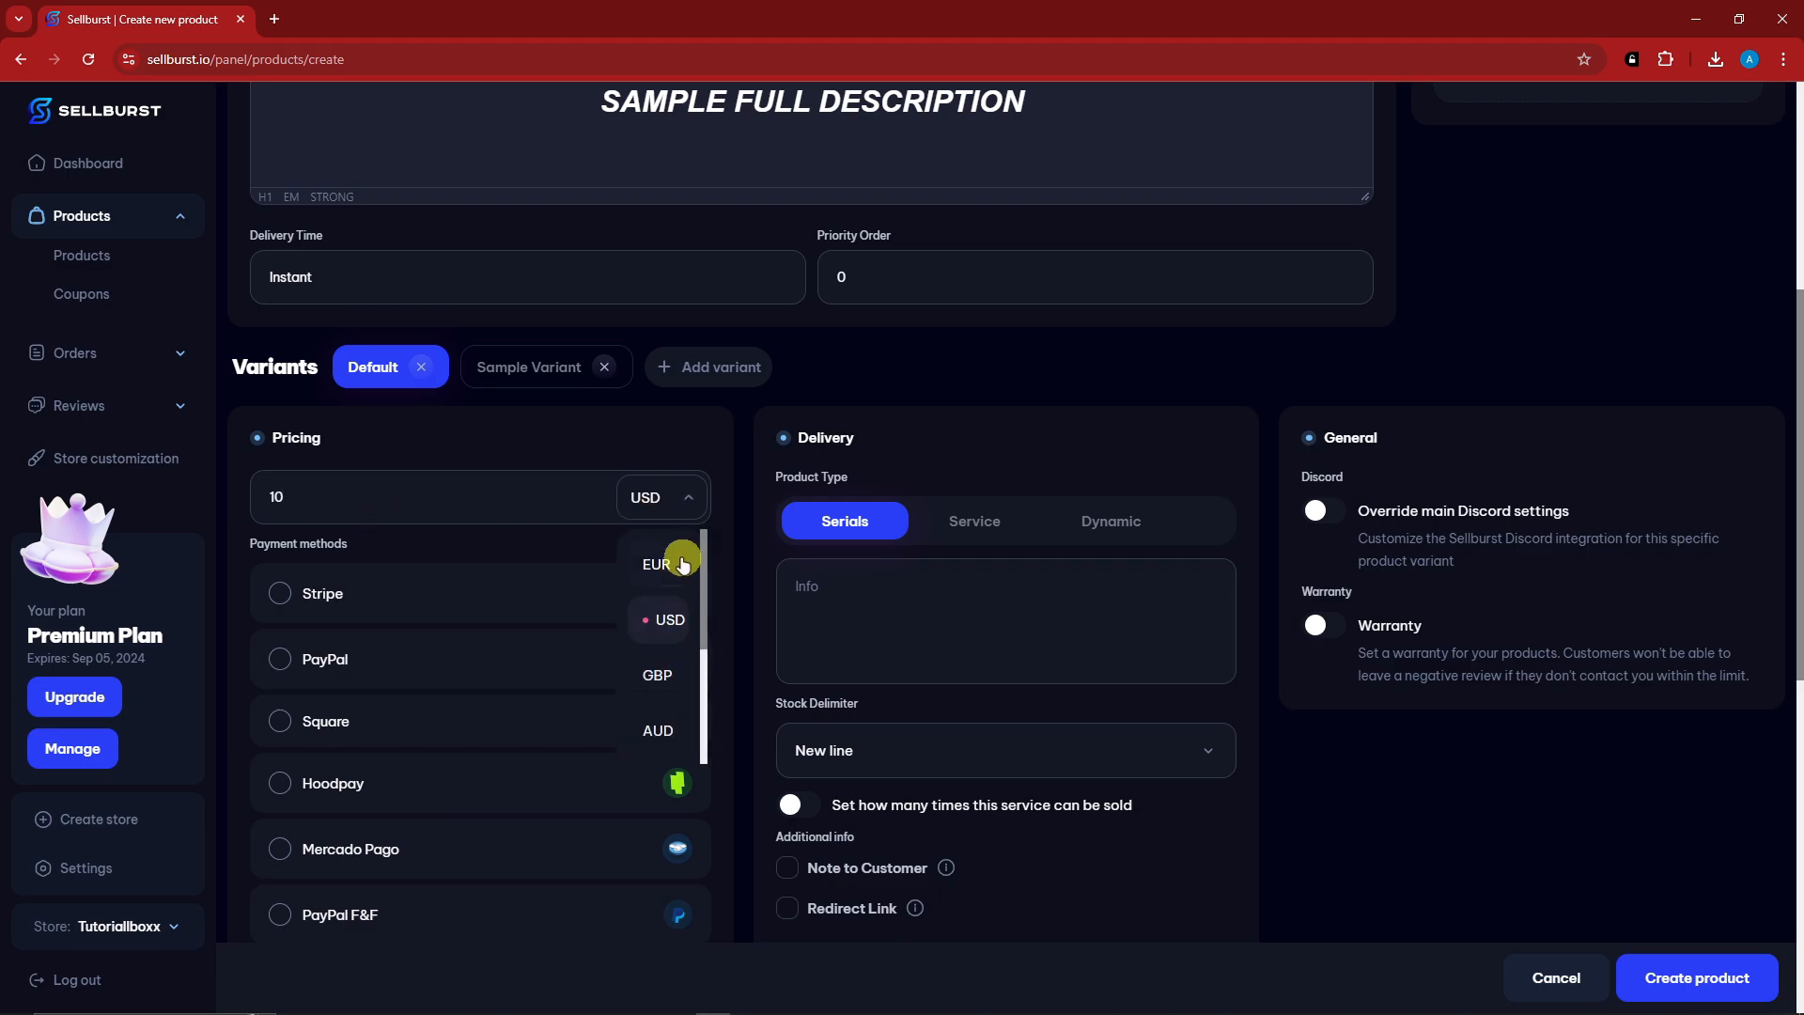
{"action": "left_click", "coordinate": [682, 496]}
{"action": "left_click", "coordinate": [279, 593]}
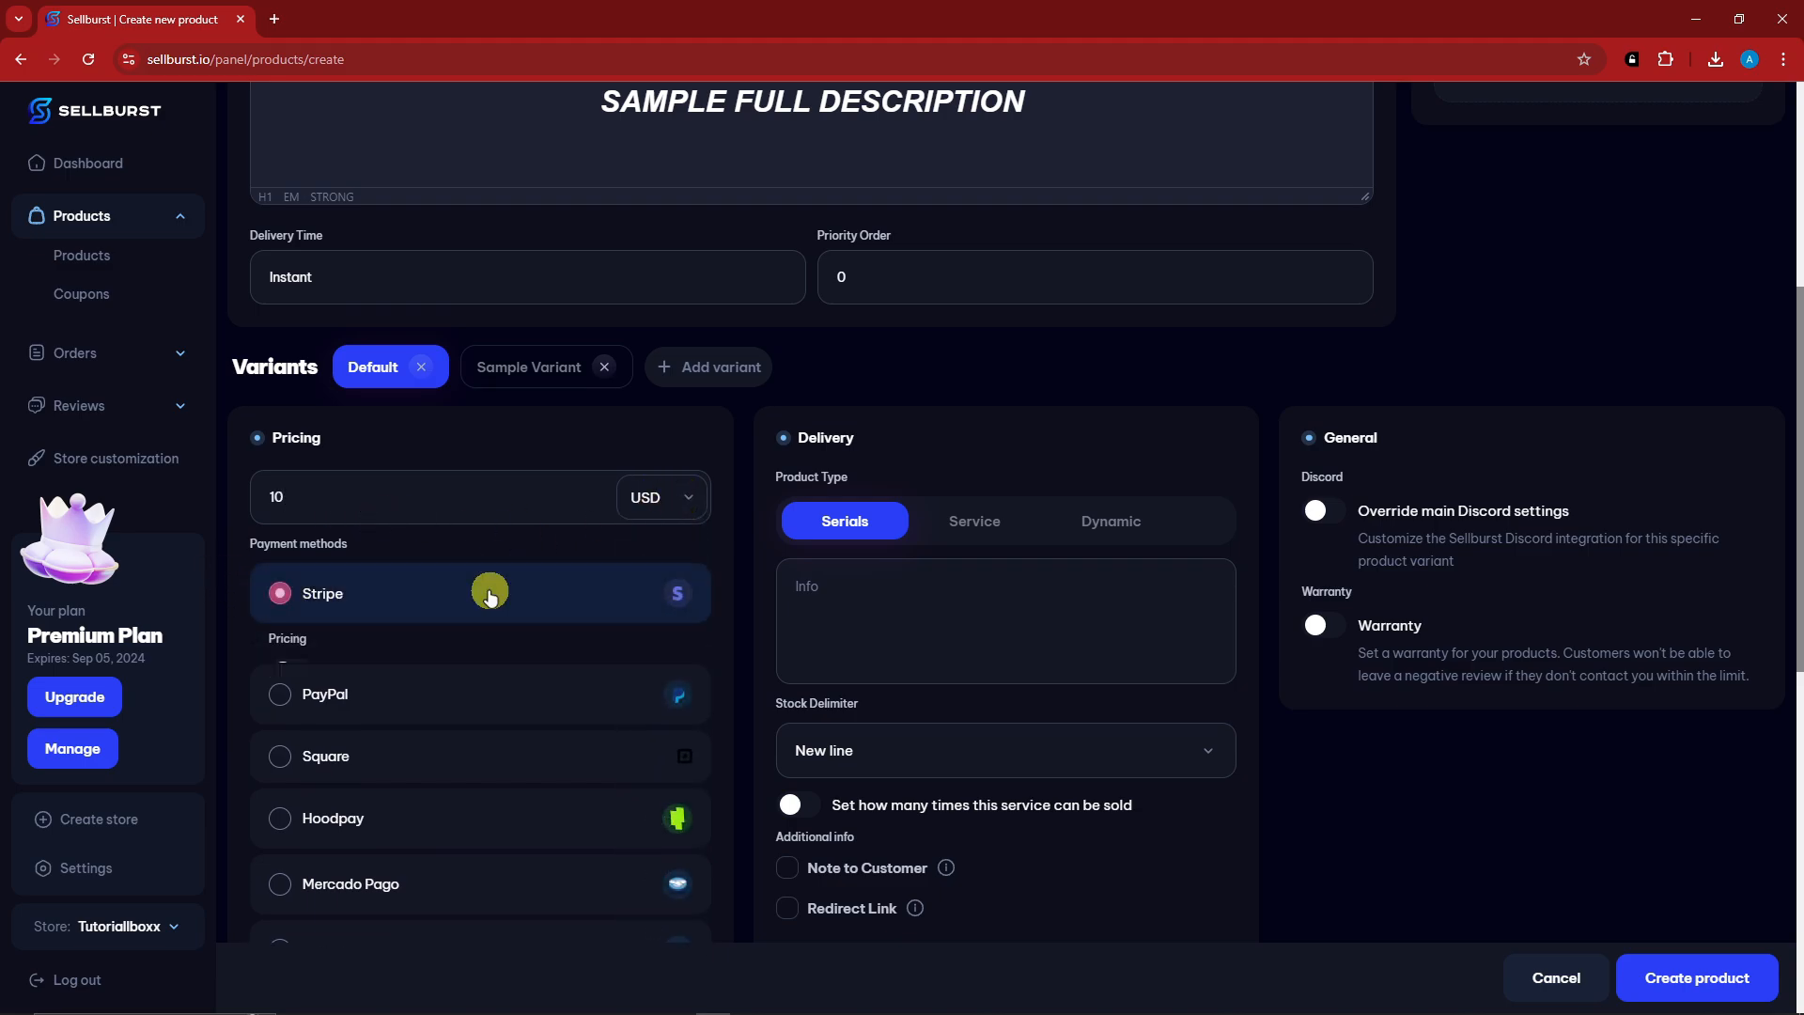
Enter "SAMPLE SERIAL" as the Serials delivery info of the Default variant.
{"action": "scroll", "coordinate": [709, 622], "scroll_direction": "down", "scroll_amount": 5}
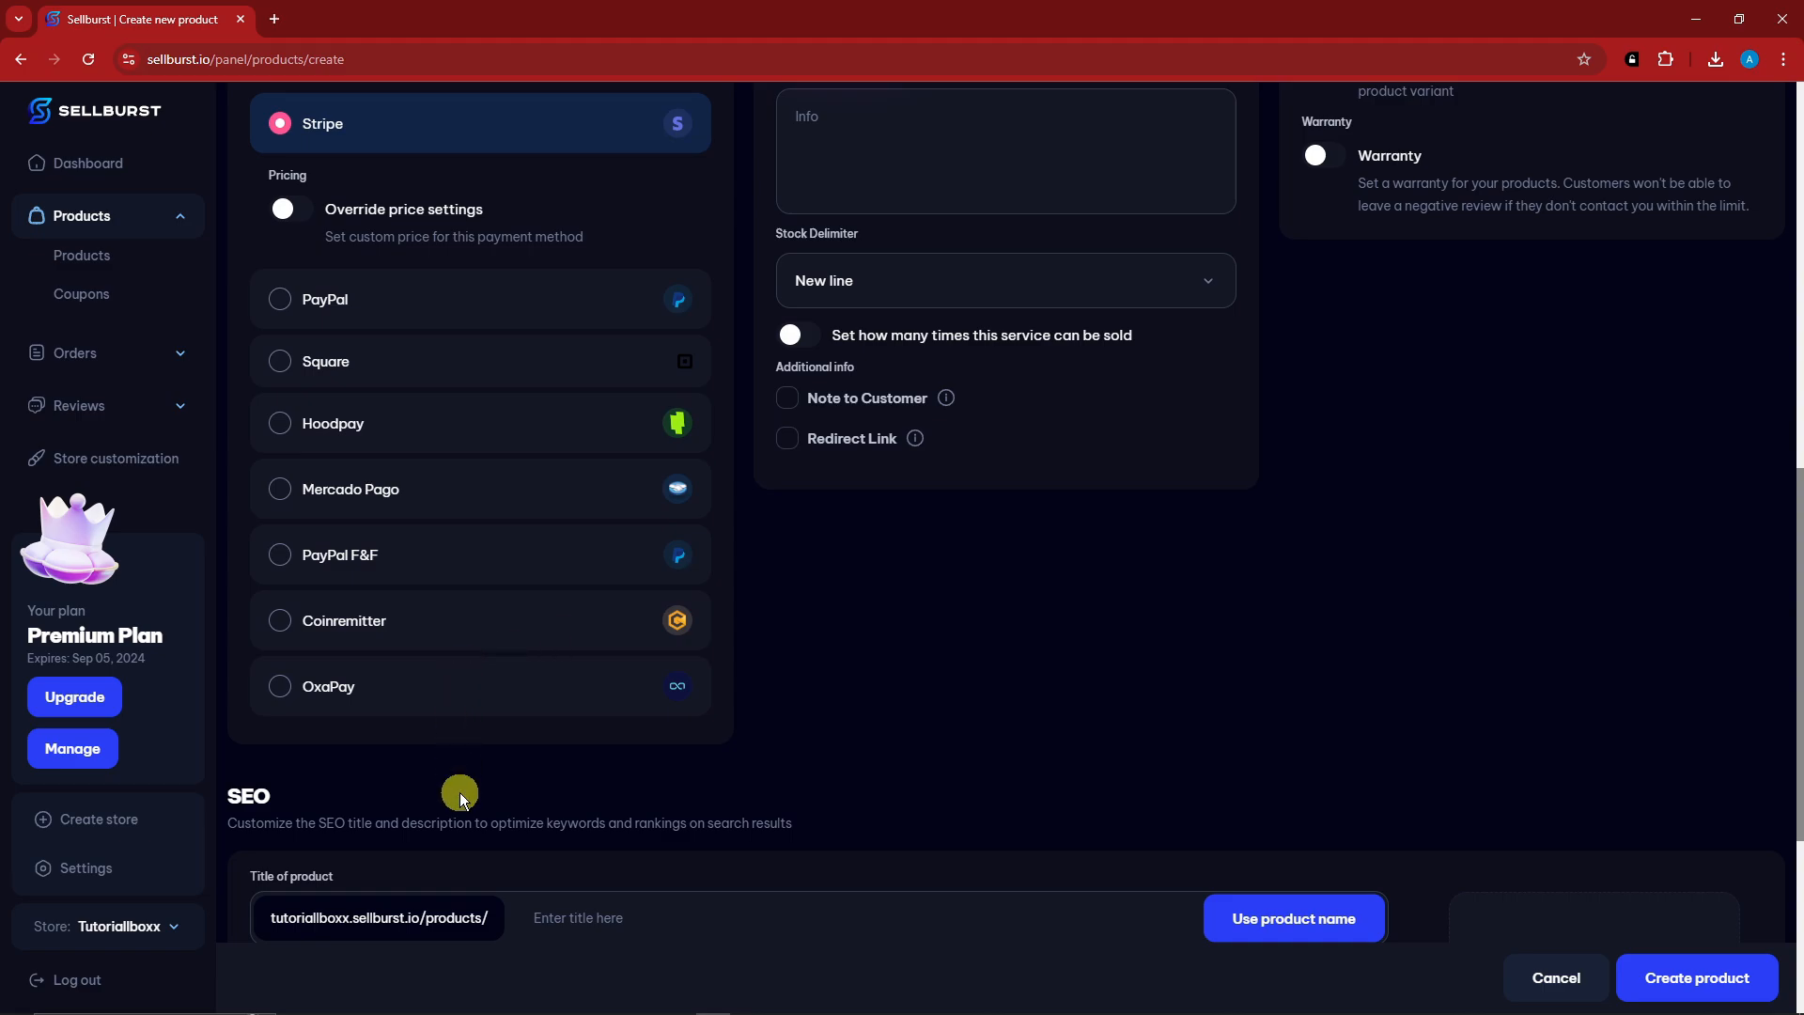
{"action": "scroll", "coordinate": [1197, 589], "scroll_direction": "up", "scroll_amount": 1}
{"action": "left_click_drag", "start_coordinate": [1798, 507], "coordinate": [1681, 416]}
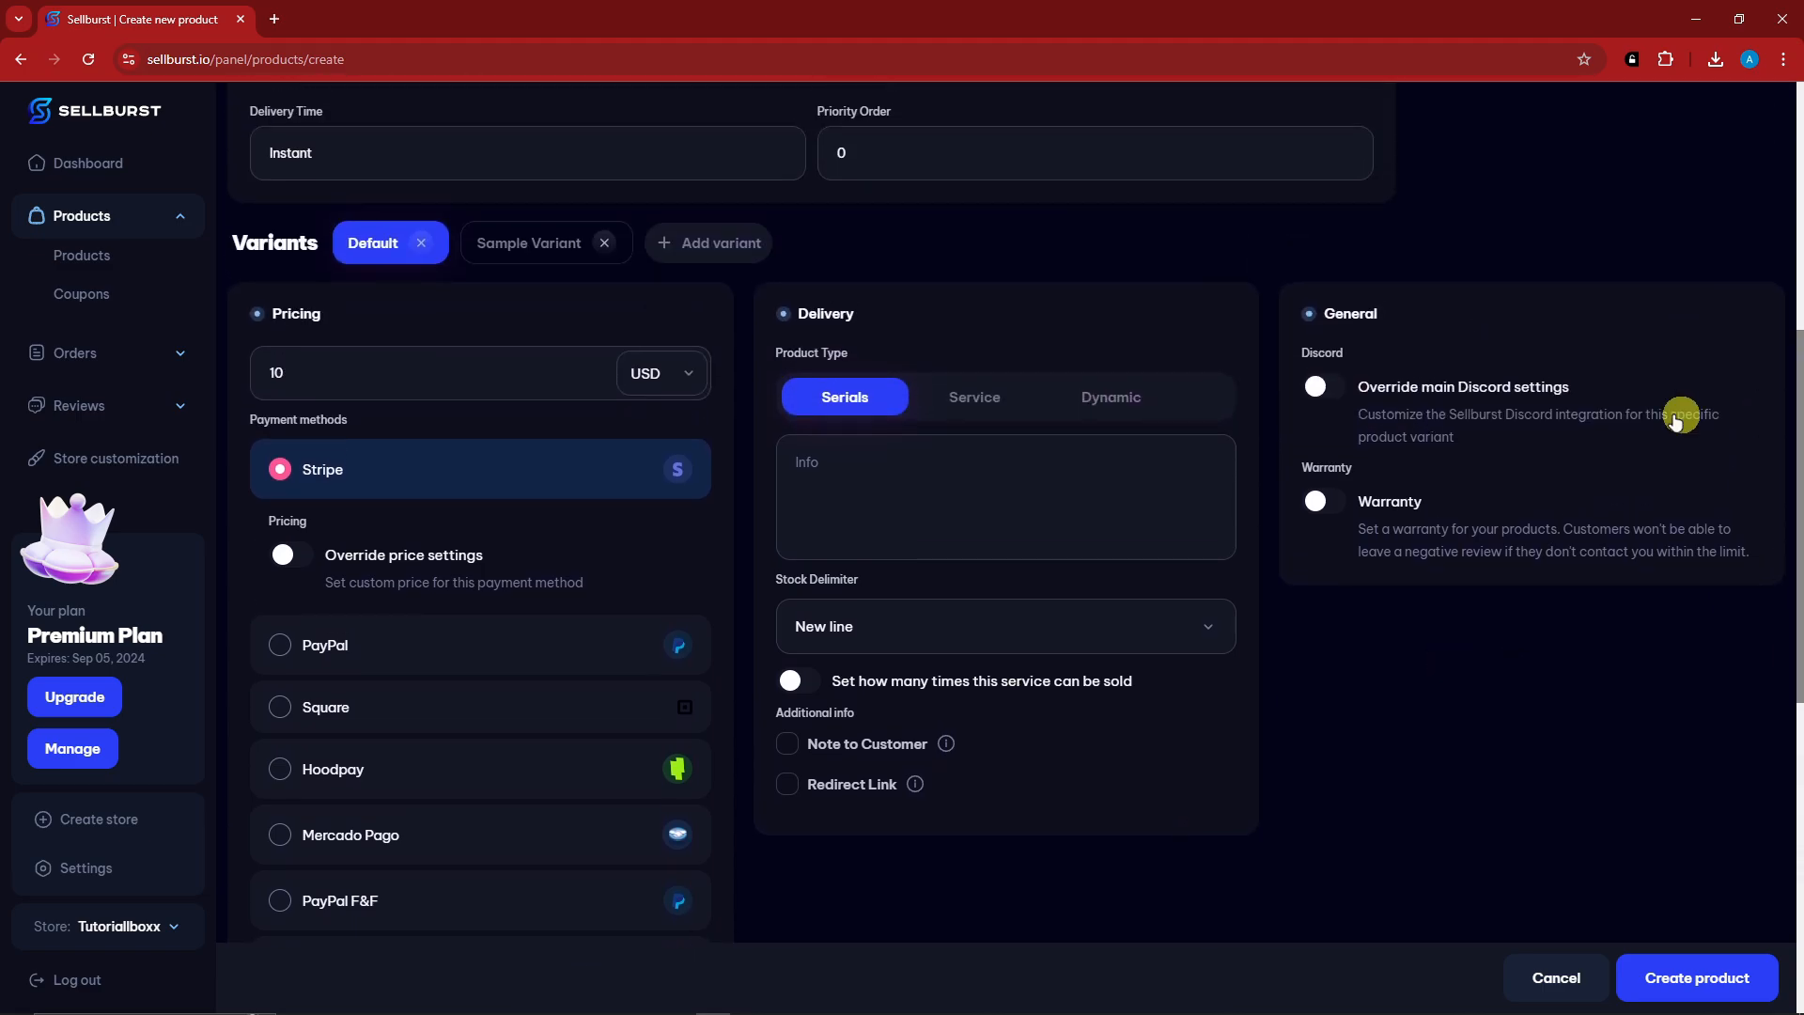
{"action": "left_click", "coordinate": [971, 461]}
{"action": "type", "text": "SAM"}
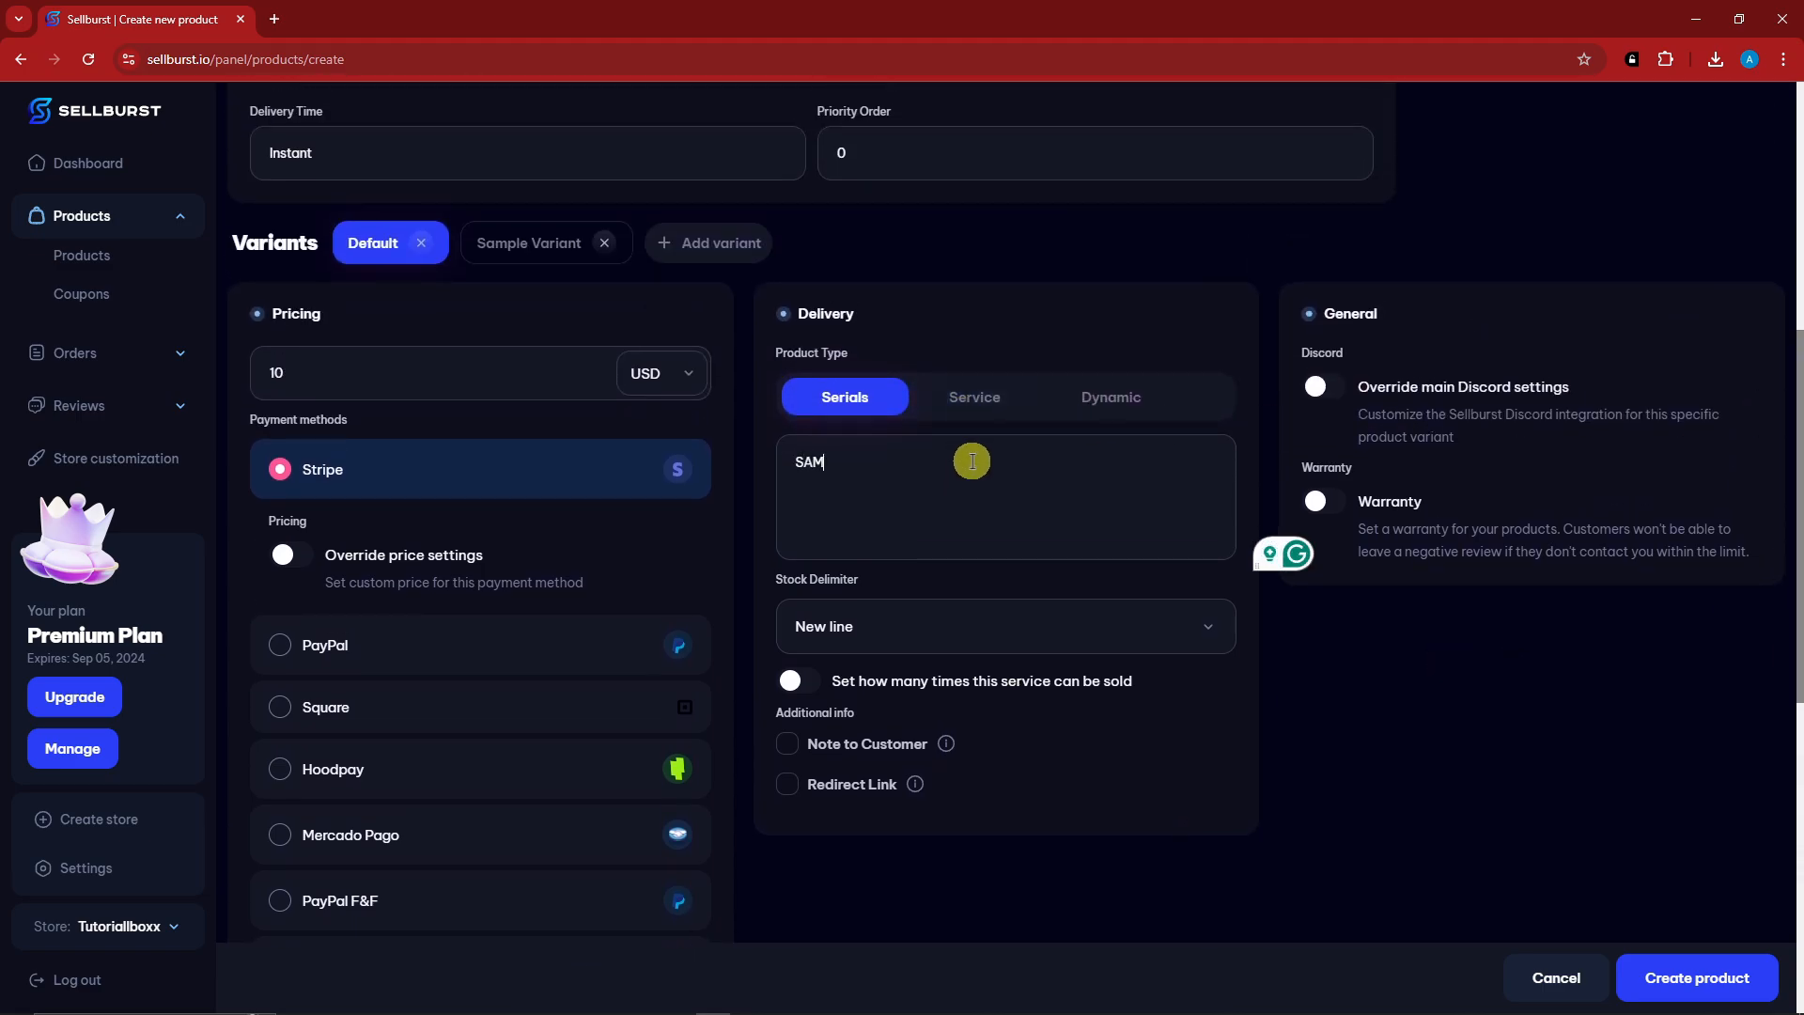
{"action": "type", "text": "PLE SERIAL"}
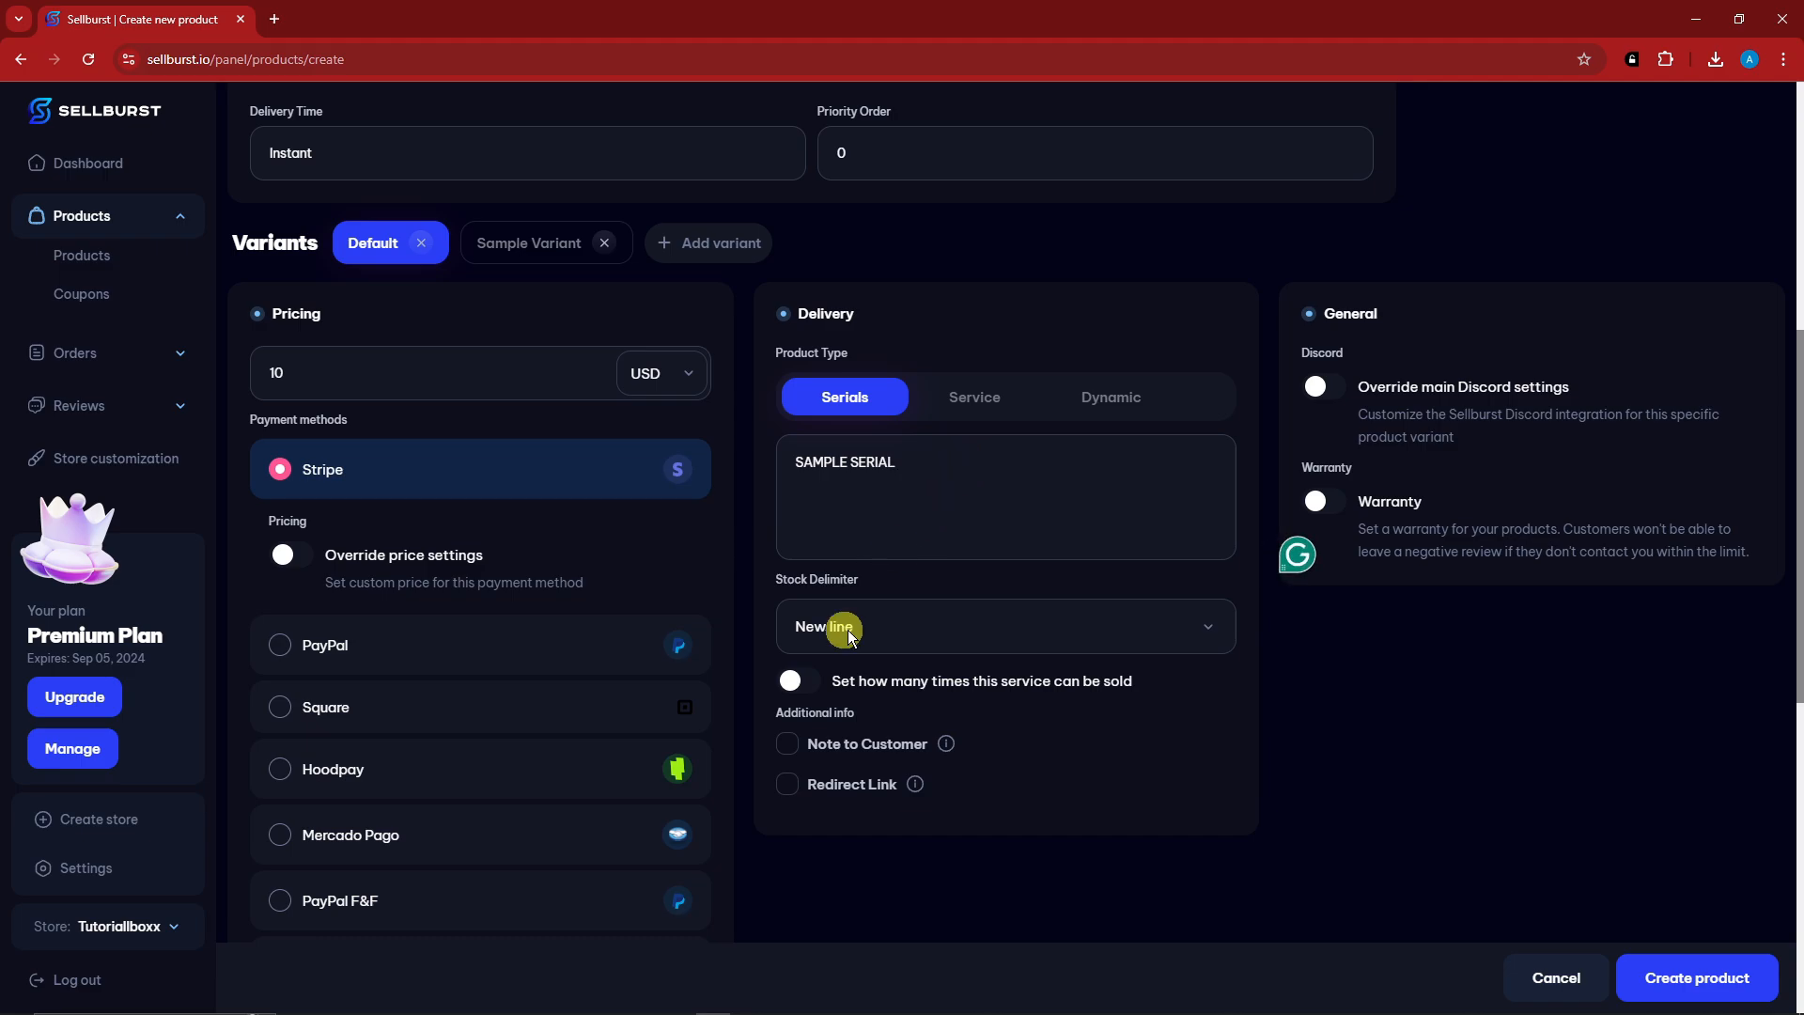
Compare the pricing and delivery settings of the Default variant with those of Sample Variant.
{"action": "left_click_drag", "start_coordinate": [1795, 350], "coordinate": [1801, 364]}
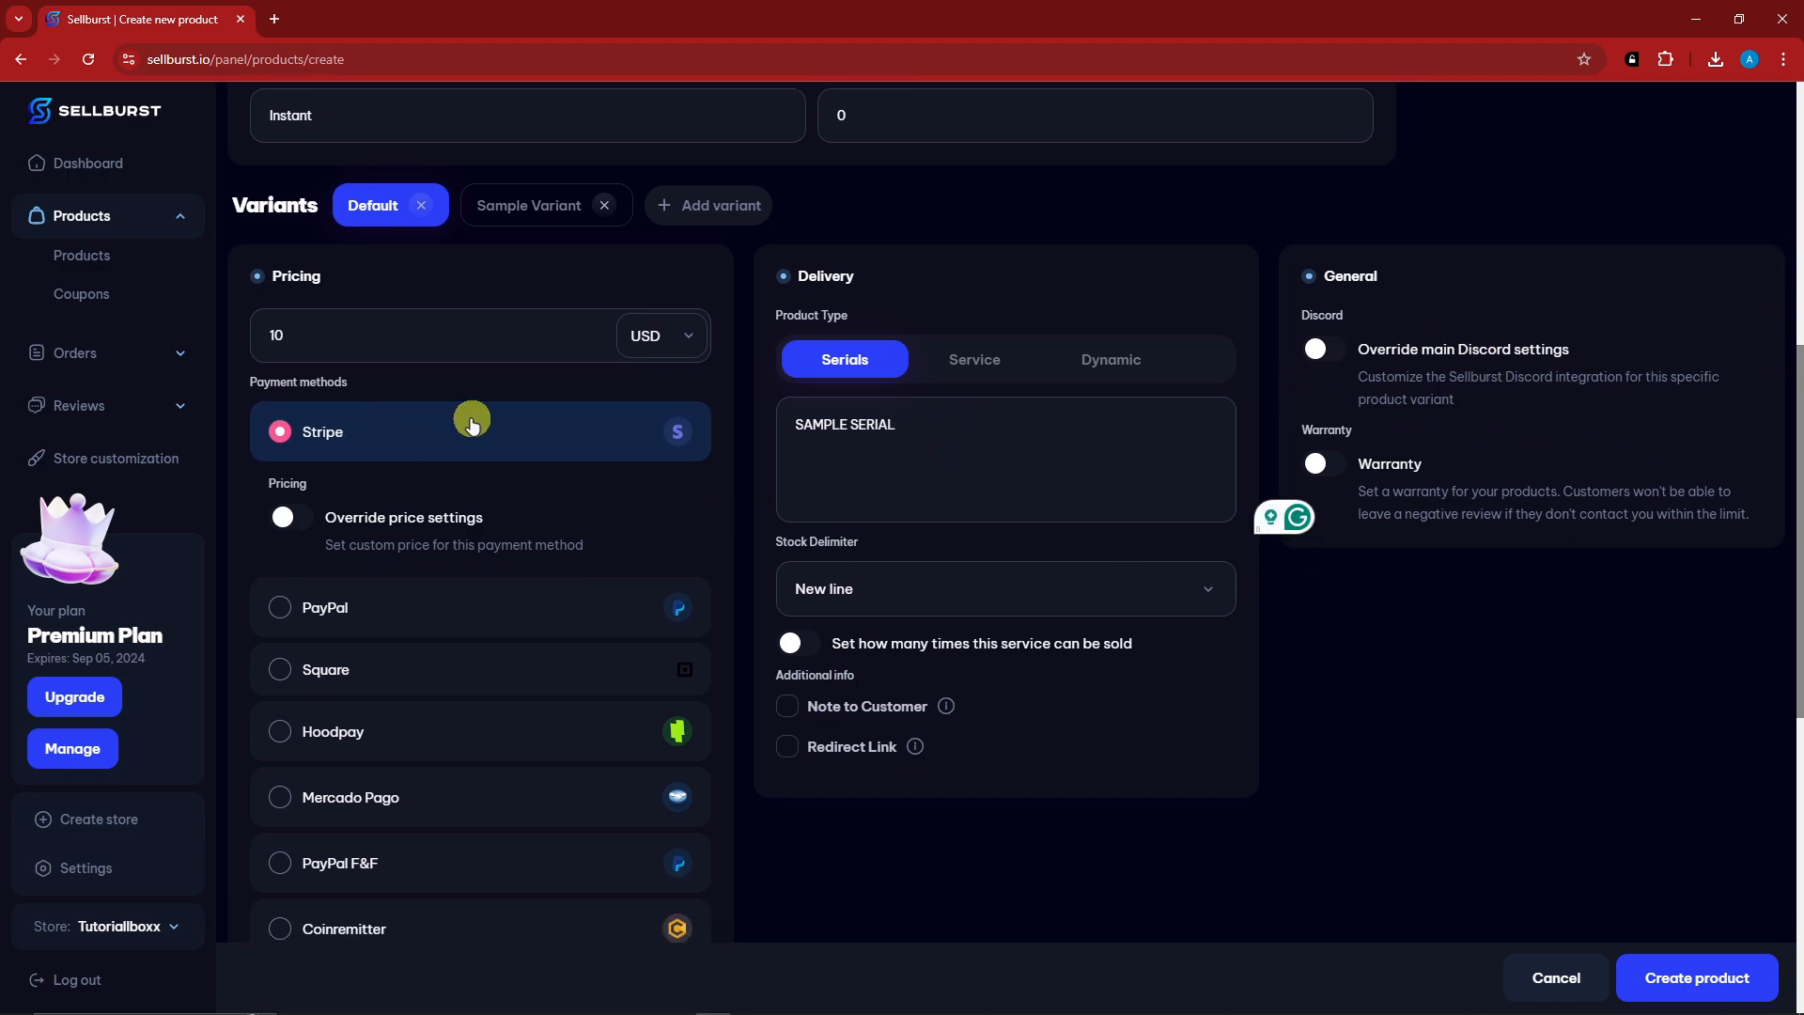
{"action": "scroll", "coordinate": [482, 422], "scroll_direction": "up", "scroll_amount": 1}
{"action": "left_click_drag", "start_coordinate": [1800, 513], "coordinate": [1795, 646]}
{"action": "scroll", "coordinate": [423, 274], "scroll_direction": "up", "scroll_amount": 3}
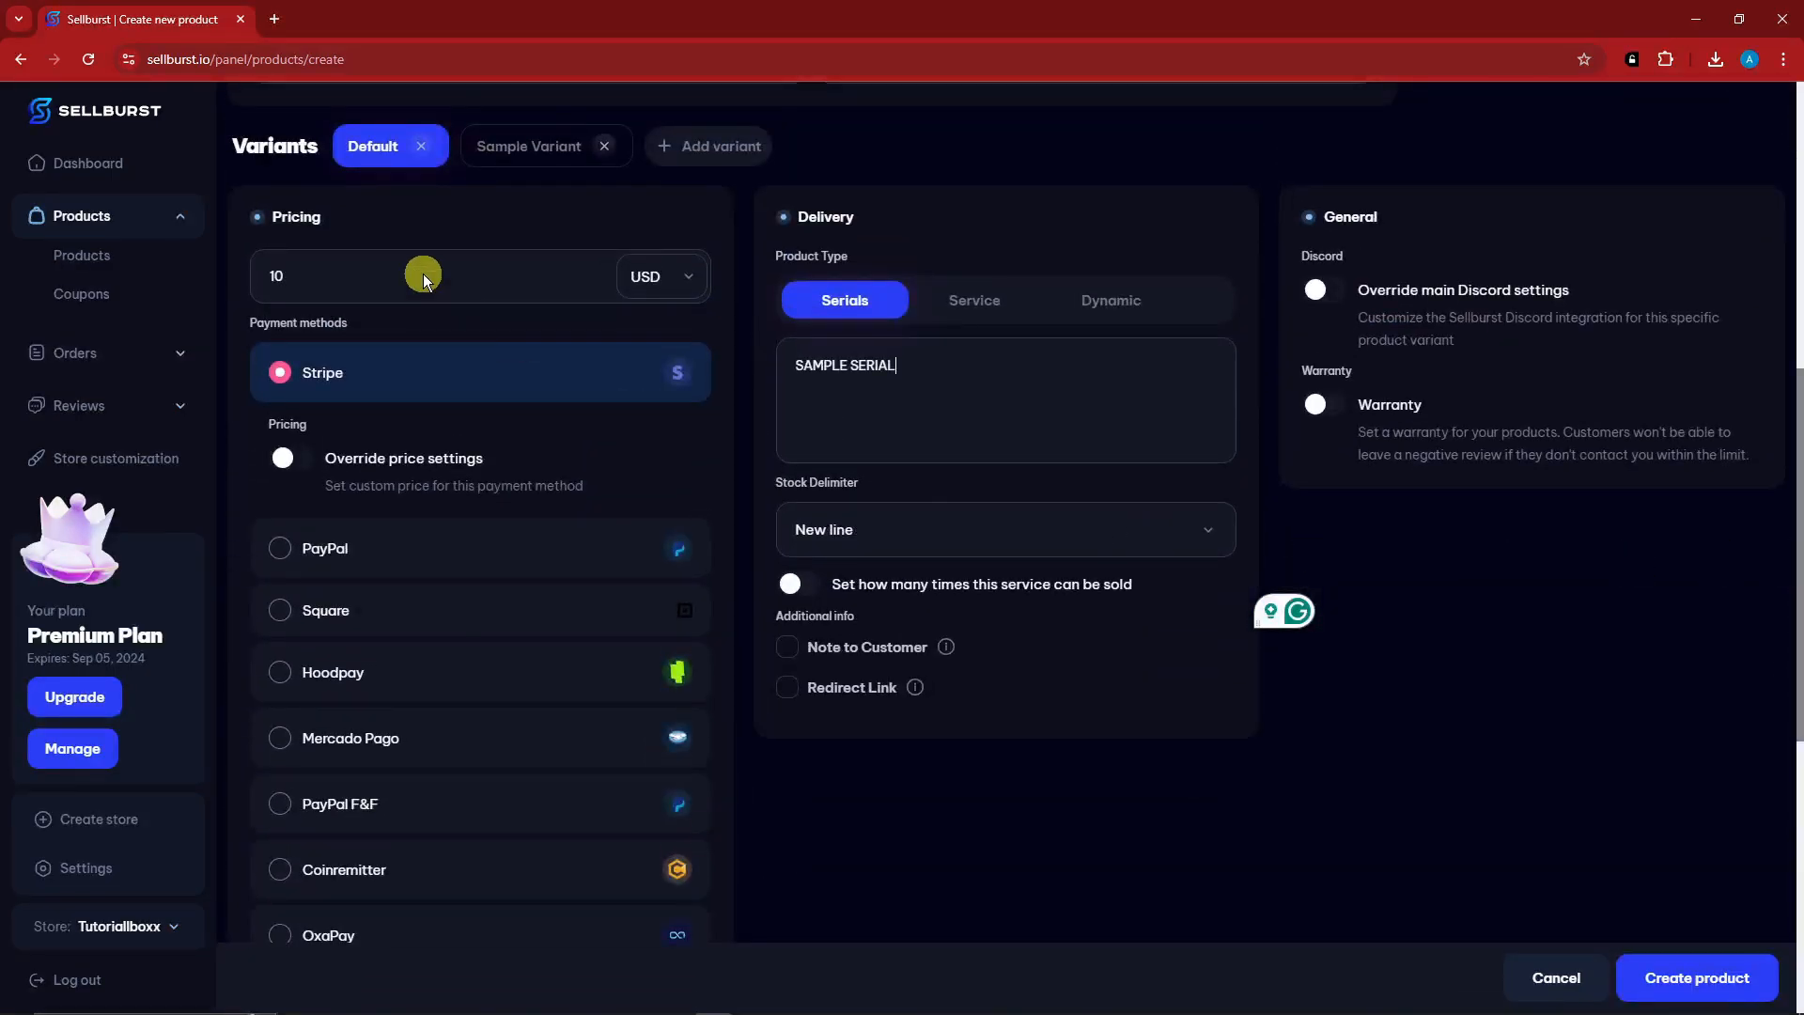
{"action": "left_click", "coordinate": [534, 153]}
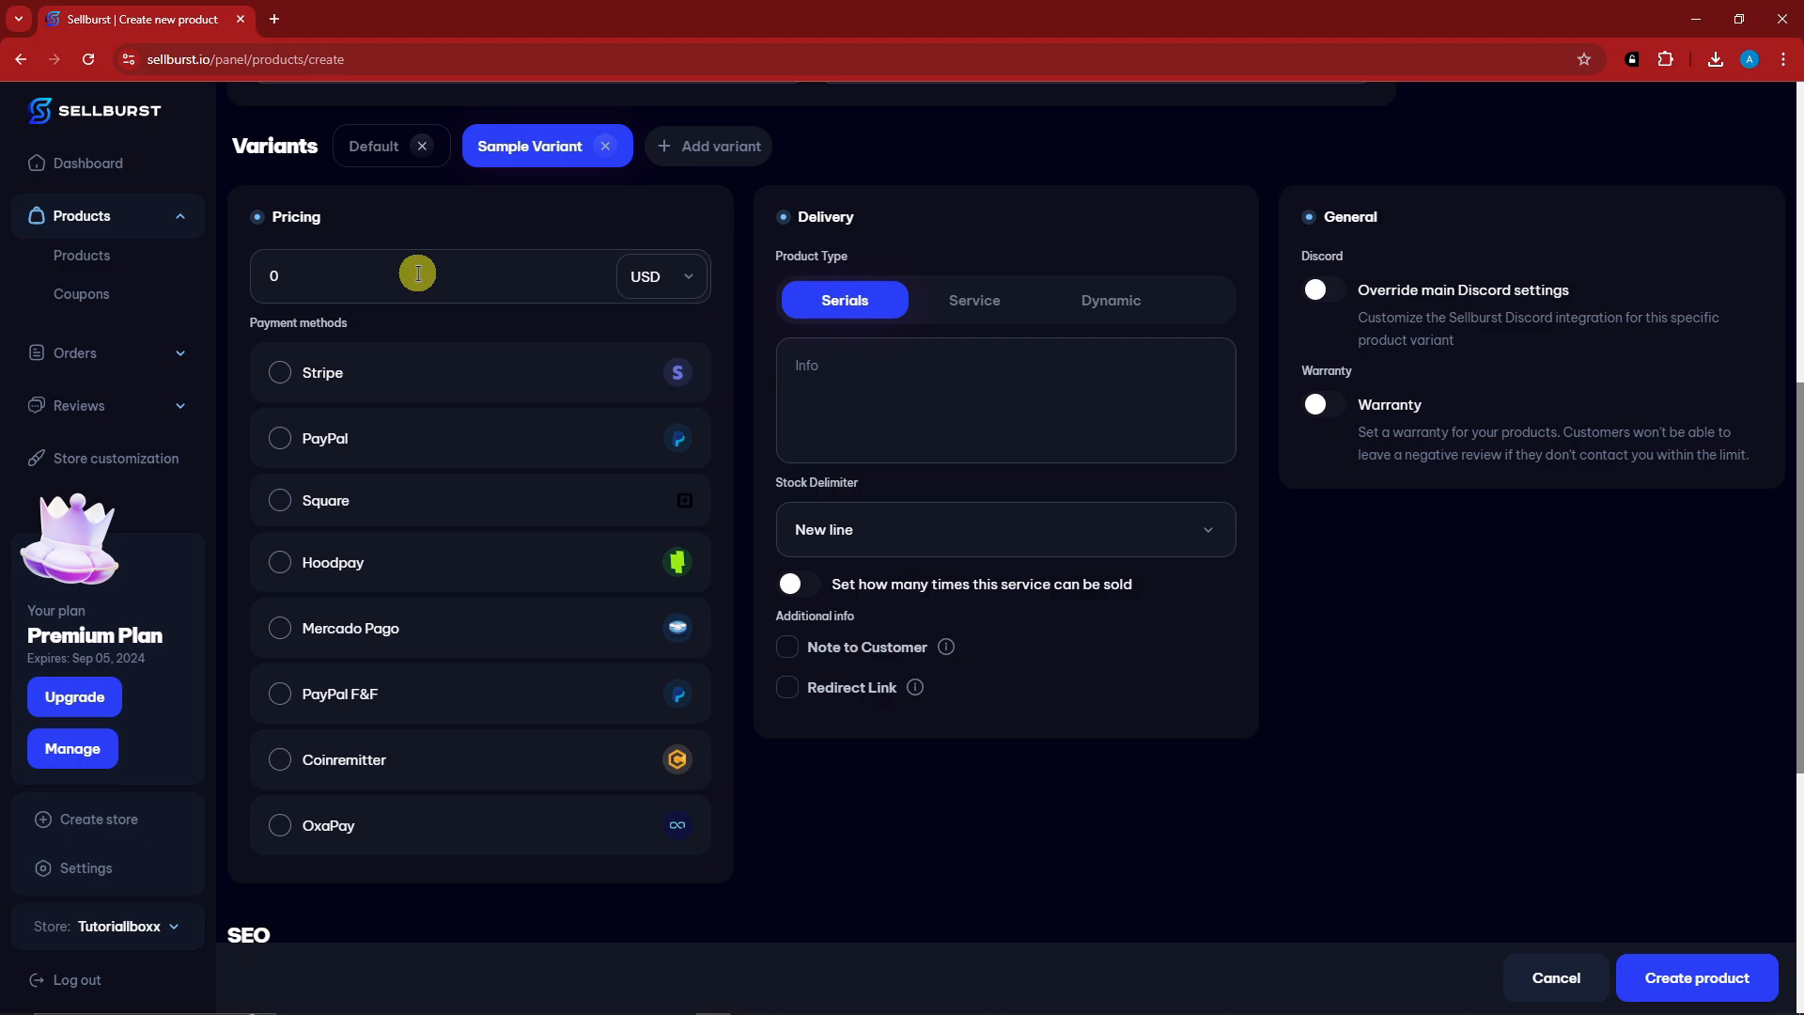
{"action": "left_click", "coordinate": [374, 147]}
{"action": "left_click", "coordinate": [507, 147]}
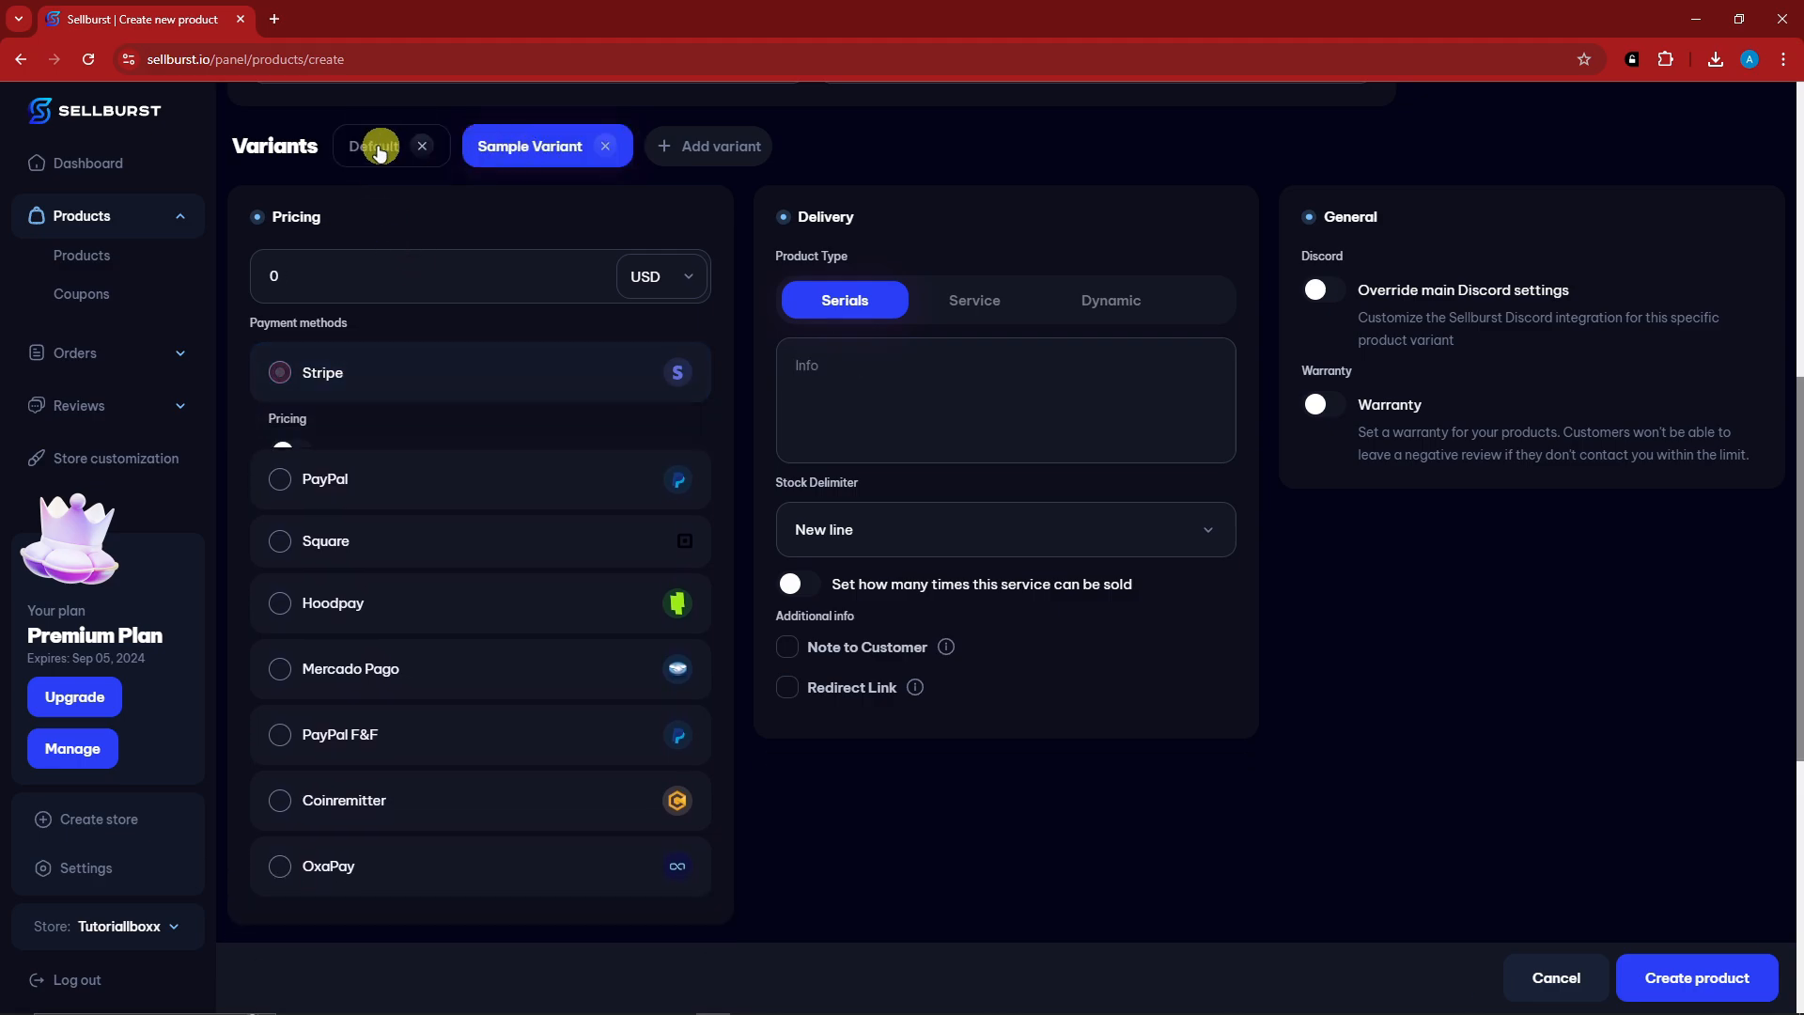
{"action": "left_click", "coordinate": [374, 147]}
Set Sample Variant's price to 5 USD and enable PayPal as its payment method.
{"action": "left_click", "coordinate": [512, 148]}
{"action": "left_click", "coordinate": [258, 274]}
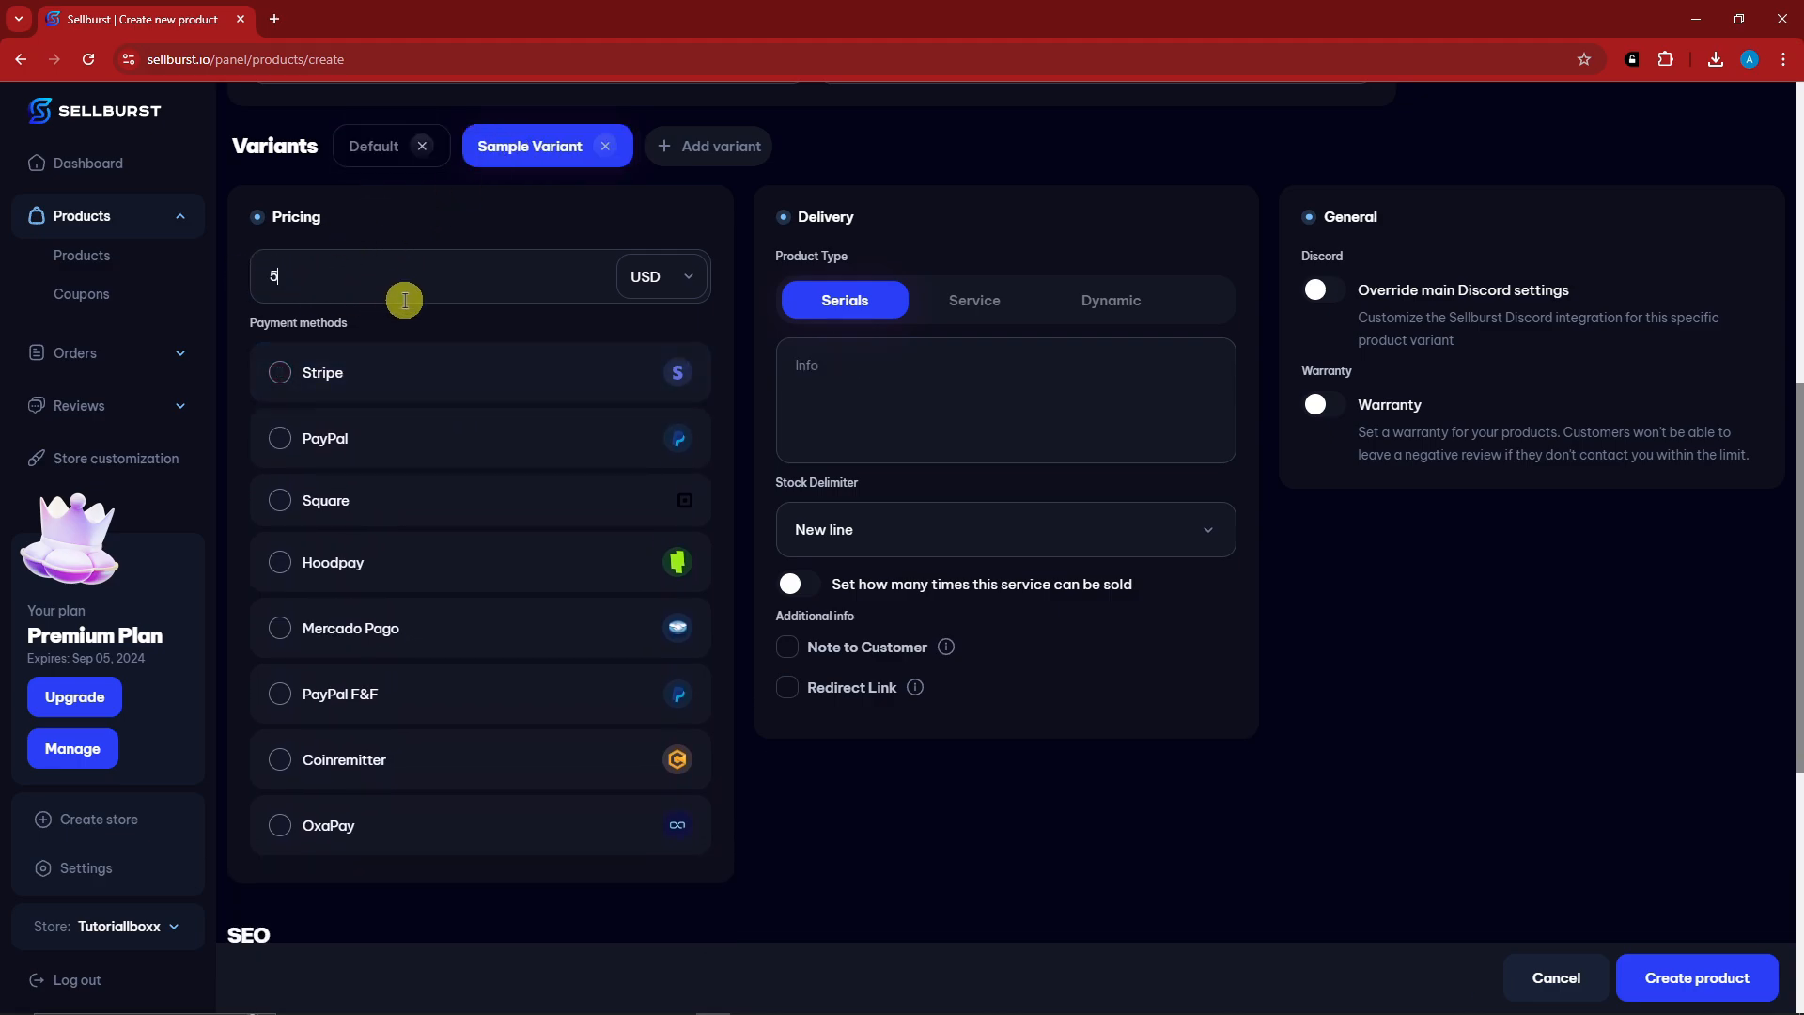
{"action": "left_click", "coordinate": [372, 431]}
Enter "ANOTHER DIFFEERENT TYPE" as the Serials delivery info of Sample Variant.
{"action": "left_click", "coordinate": [871, 384]}
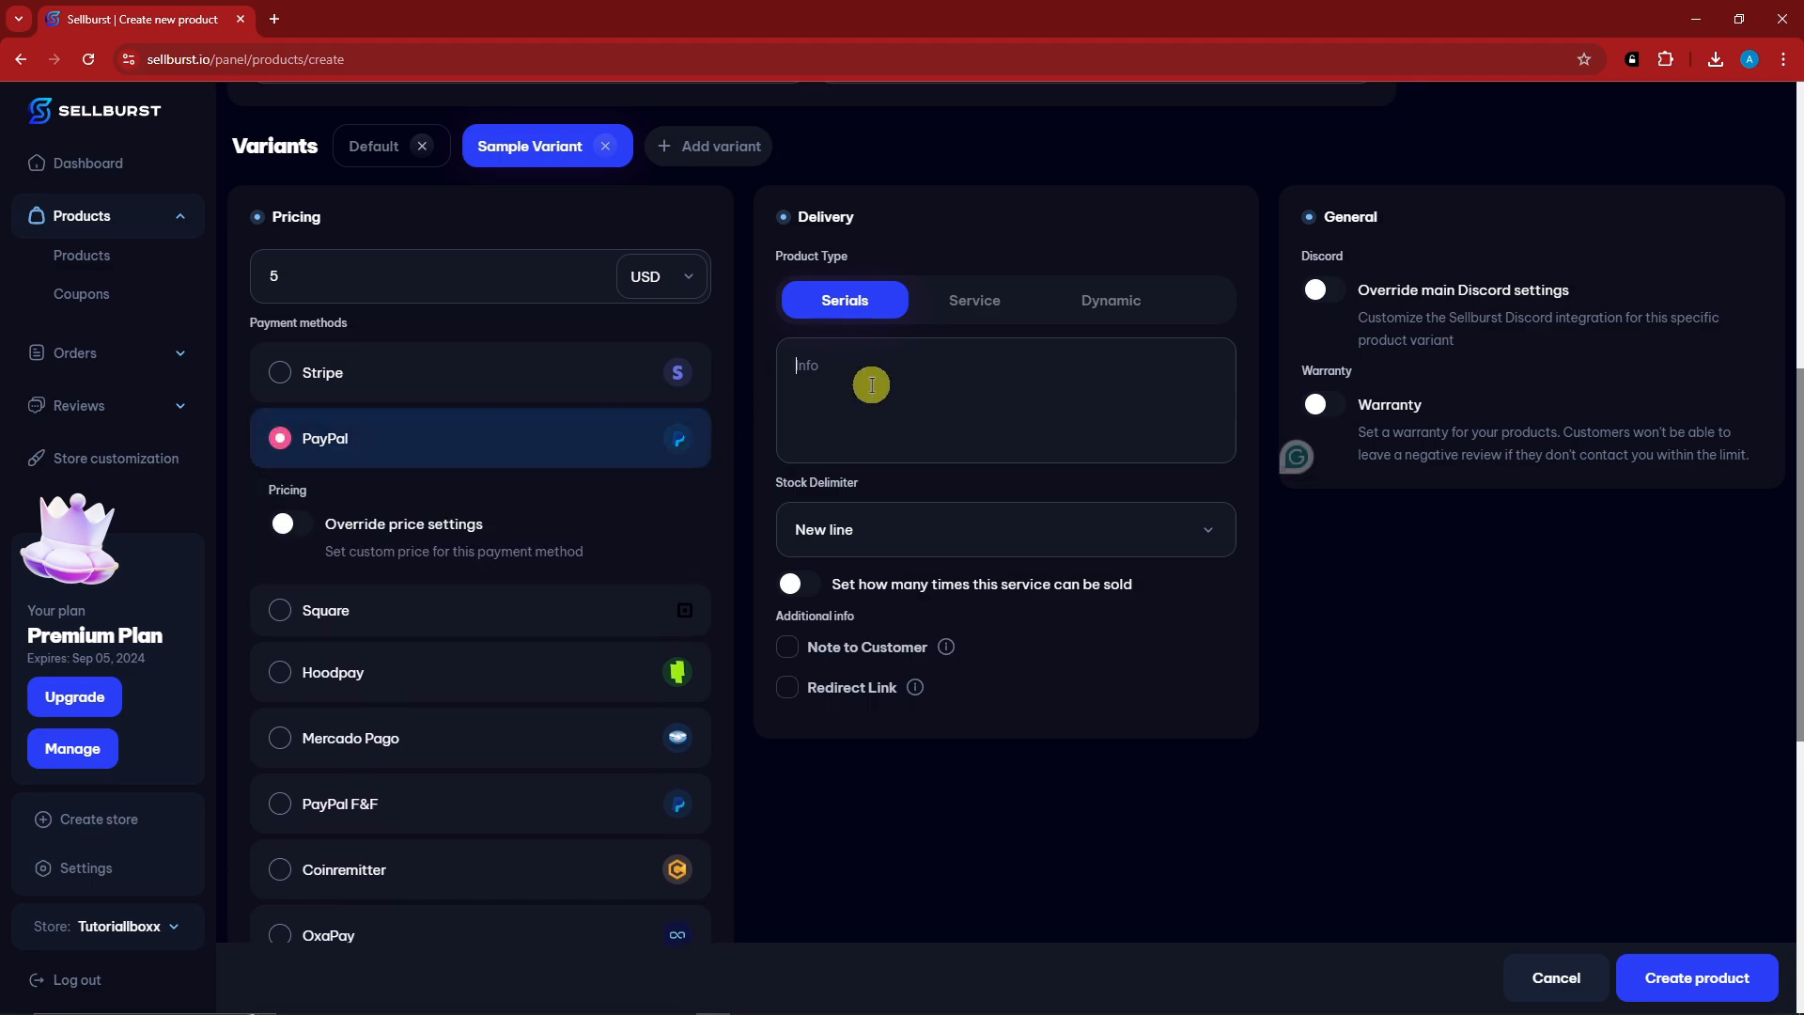
{"action": "type", "text": "ANOTHE DIF"}
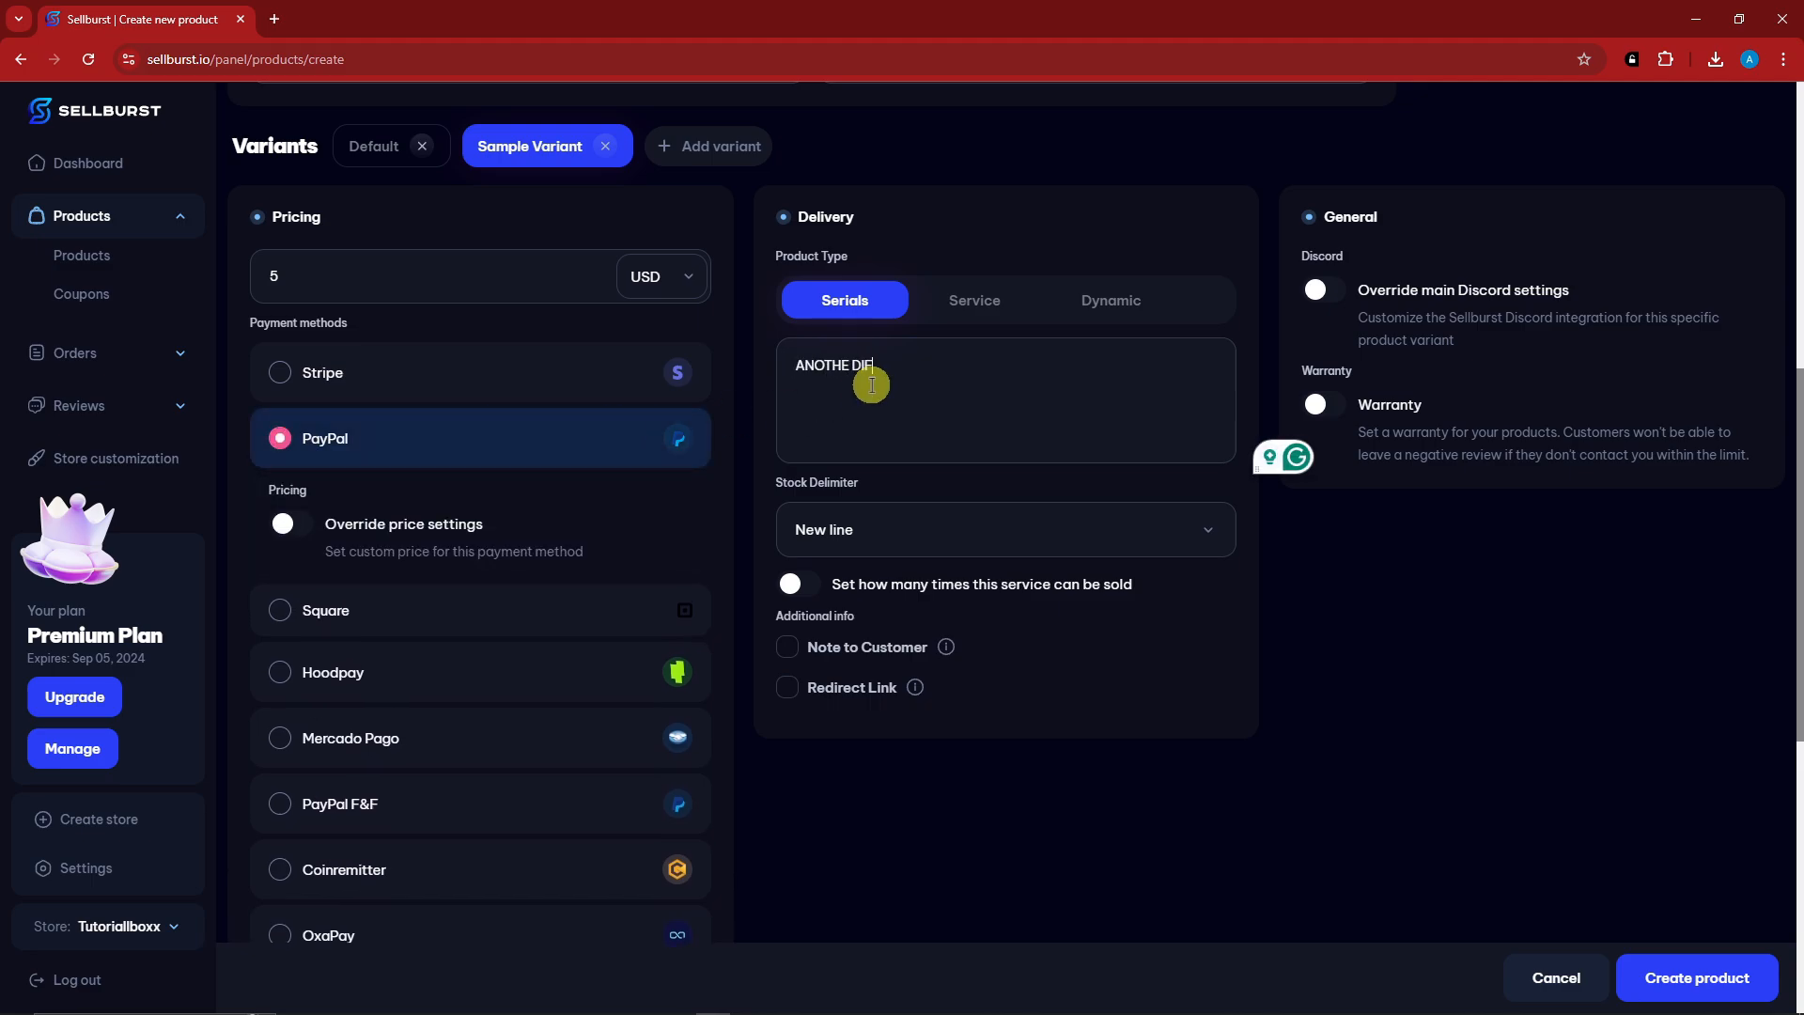
{"action": "key", "text": "BackSpace"}
{"action": "key", "text": "BackSpace"}
{"action": "key", "text": "BackSpace"}
{"action": "key", "text": "BackSpace"}
{"action": "type", "text": "R"}
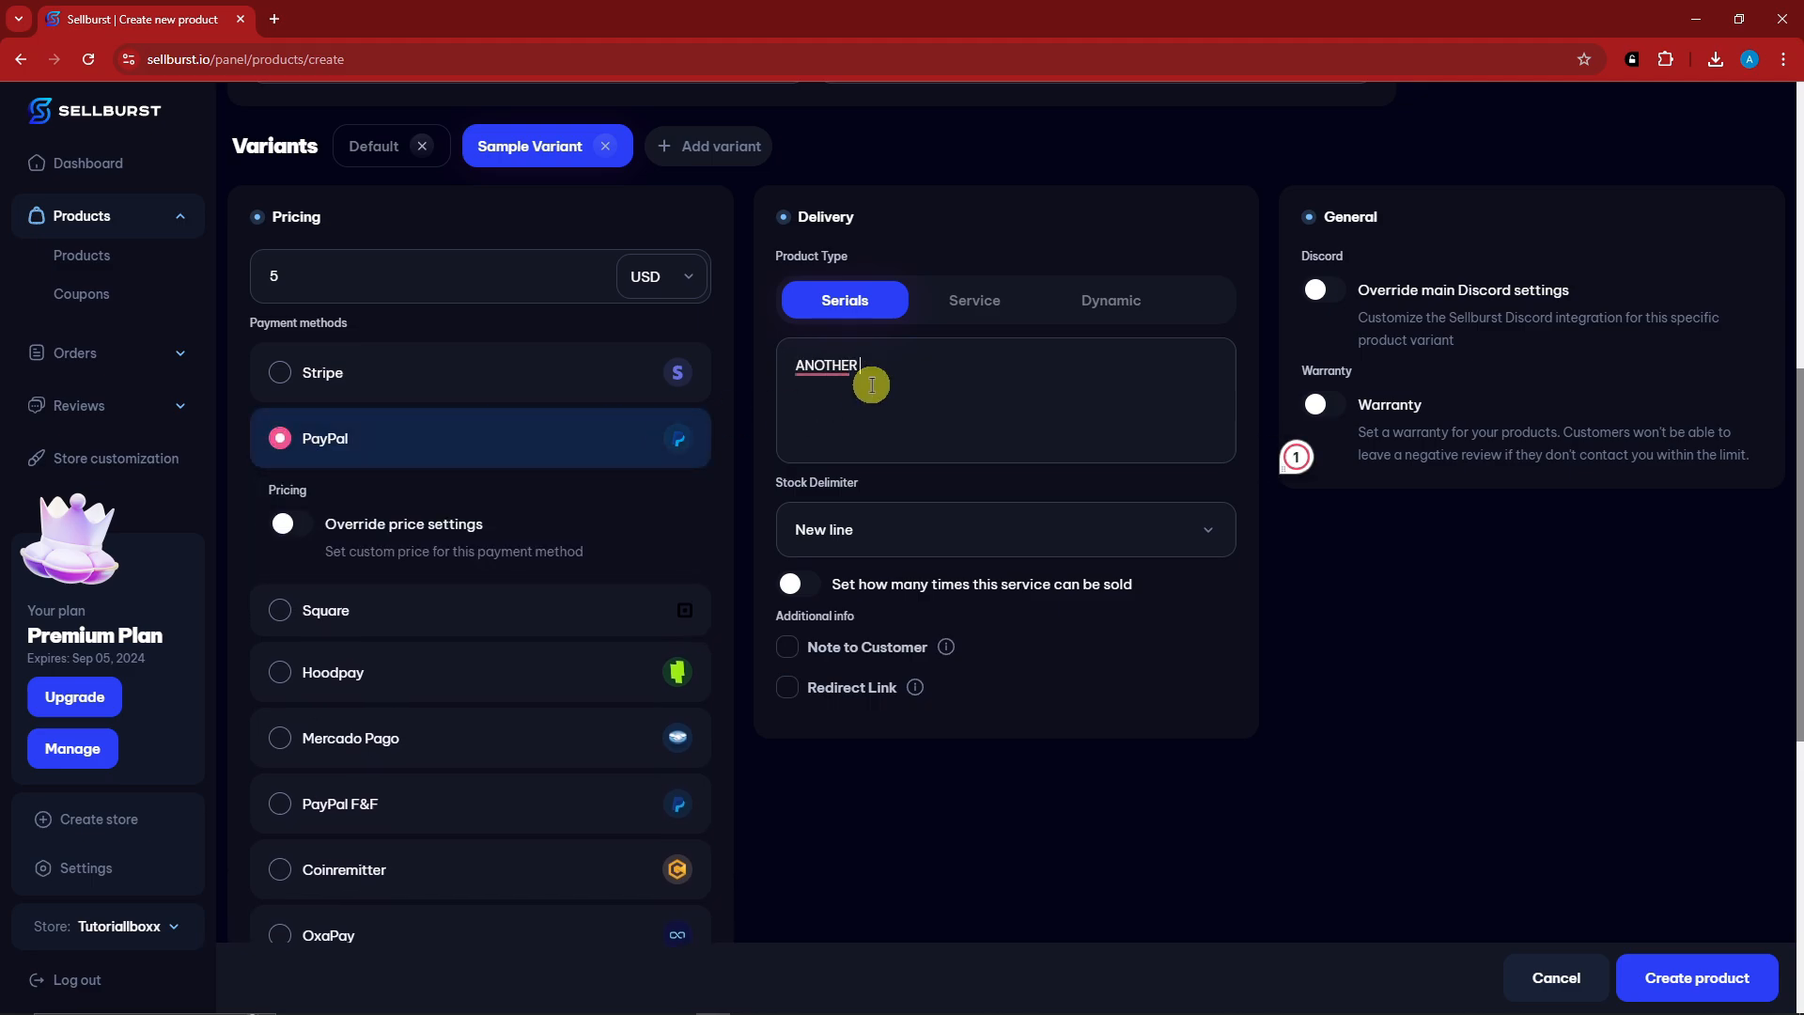
{"action": "type", "text": " DIFFEERENT TYPE"}
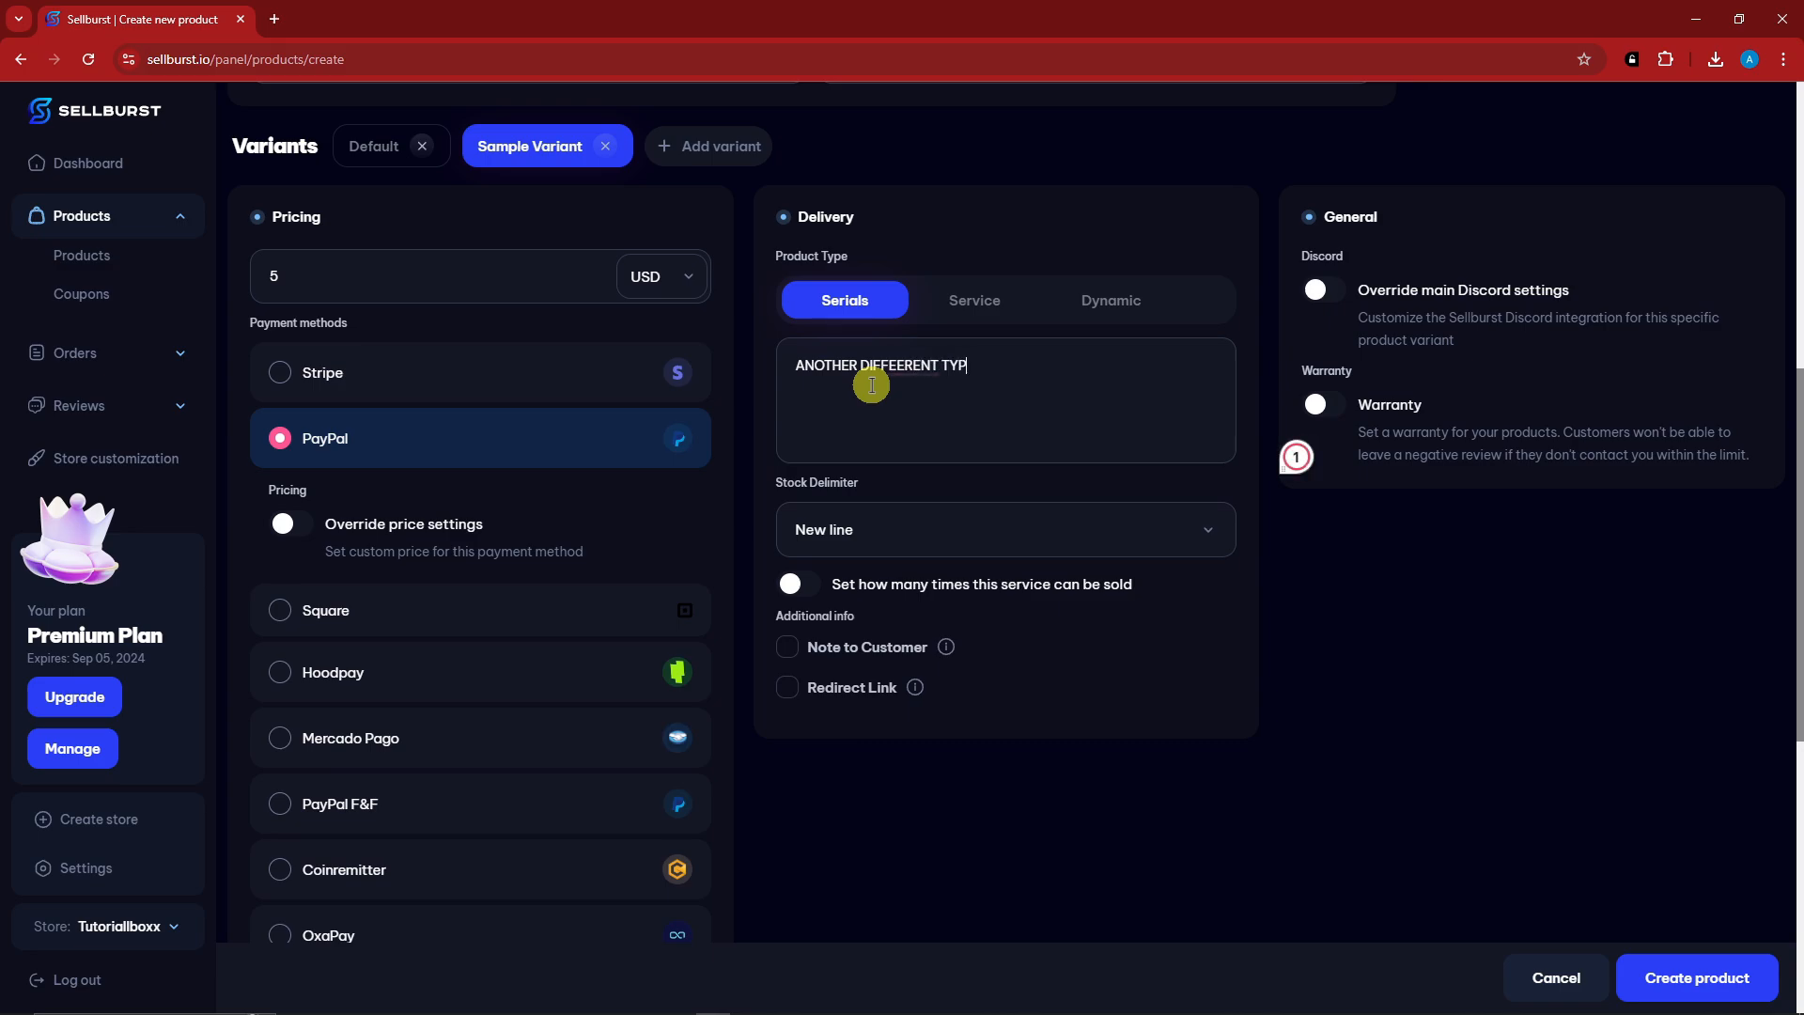
Compare Sample Variant with the Default variant and enable a 14-day warranty for Sample Variant.
{"action": "left_click", "coordinate": [369, 147]}
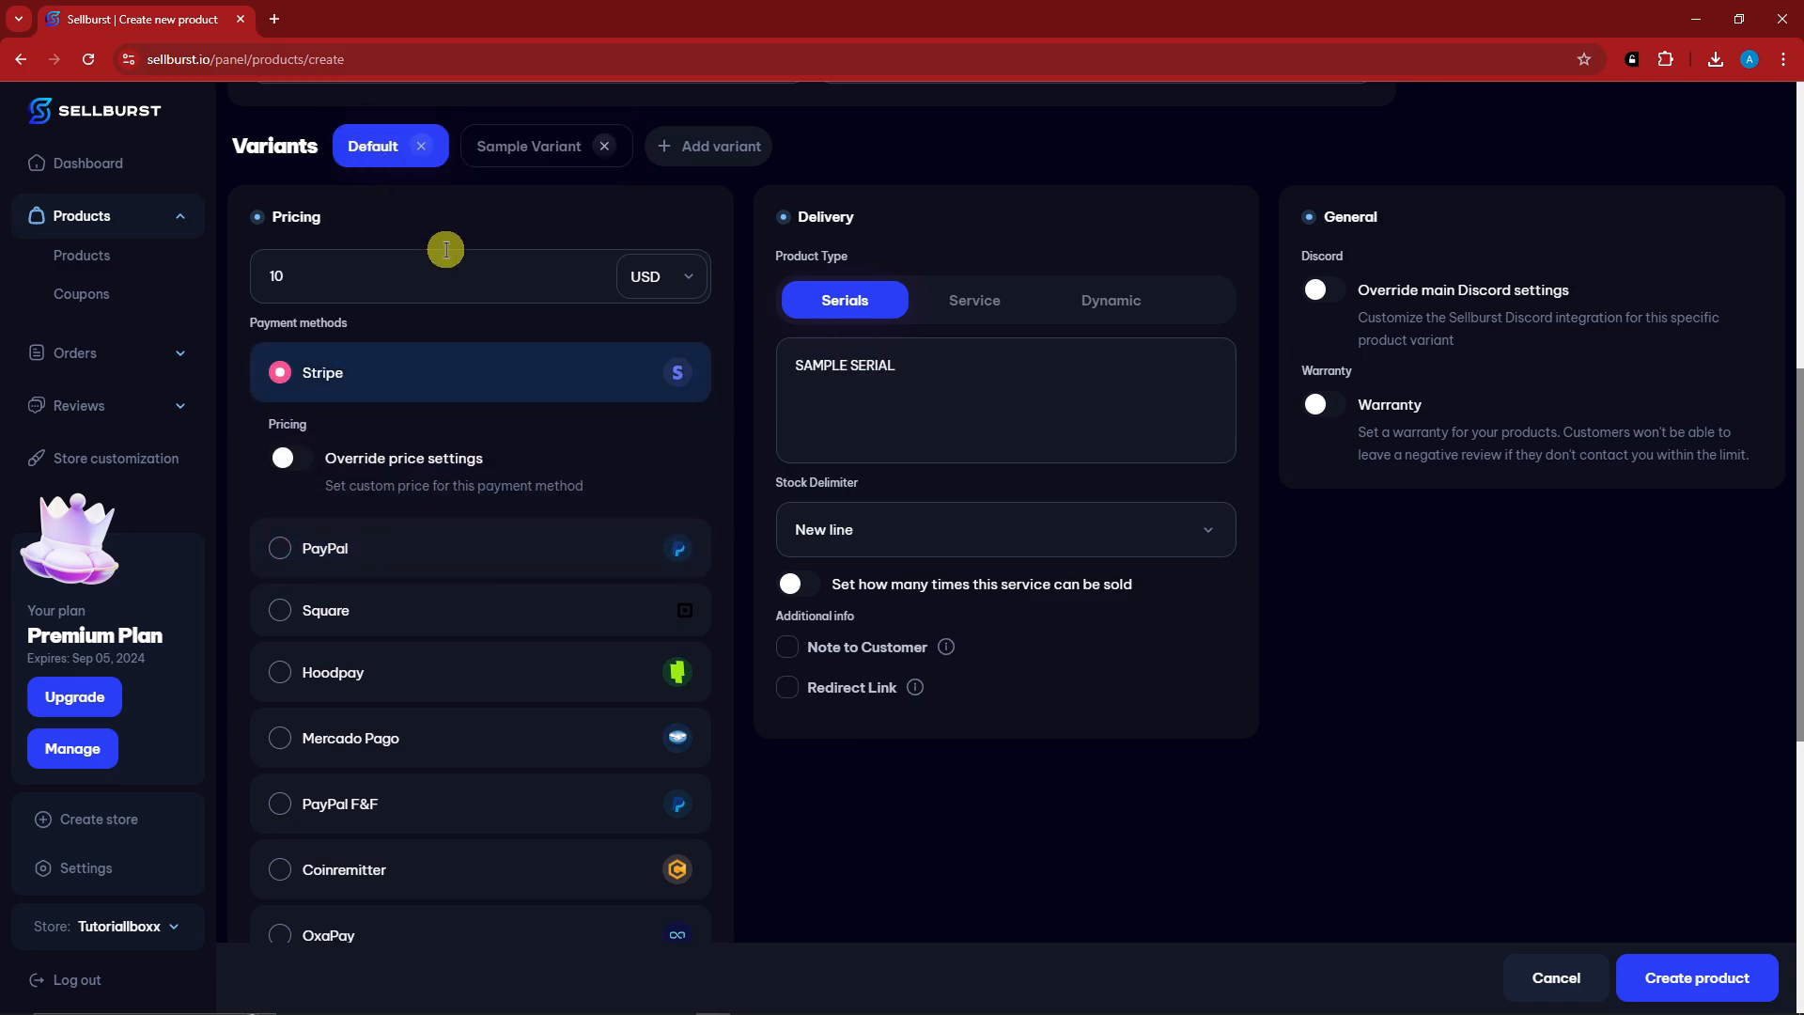
{"action": "left_click", "coordinate": [529, 148]}
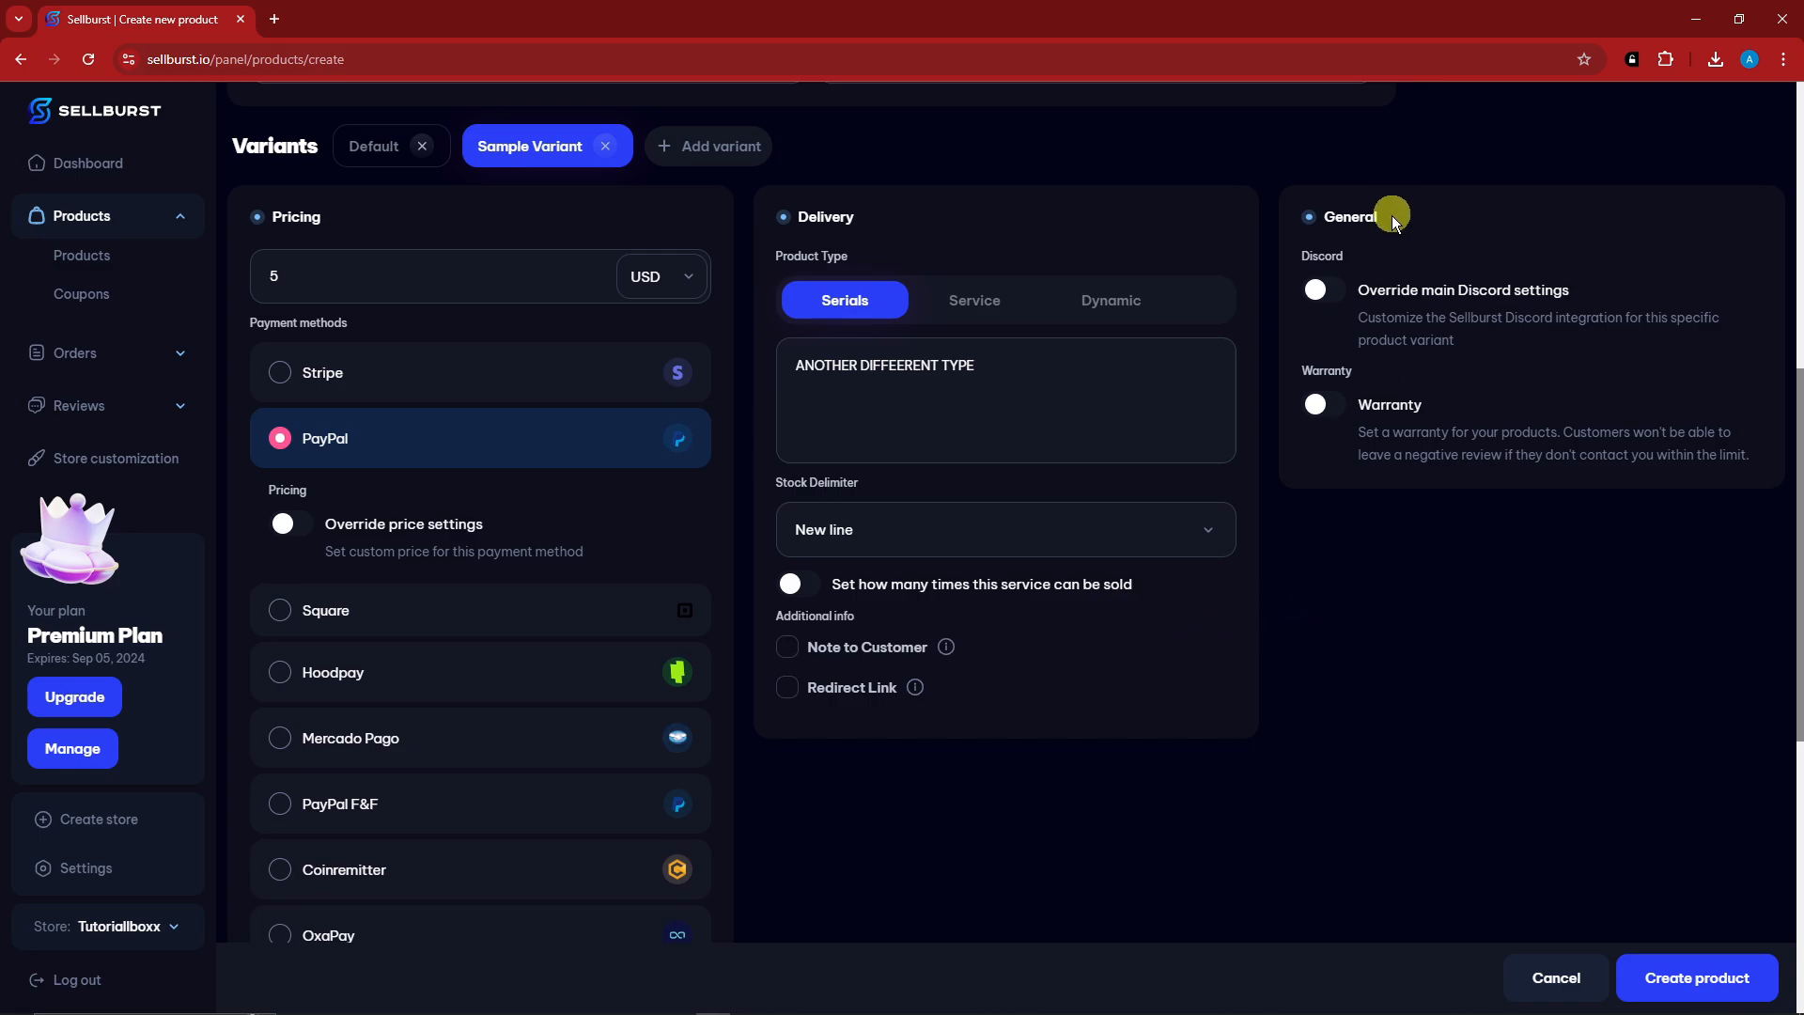
{"action": "left_click", "coordinate": [1338, 410]}
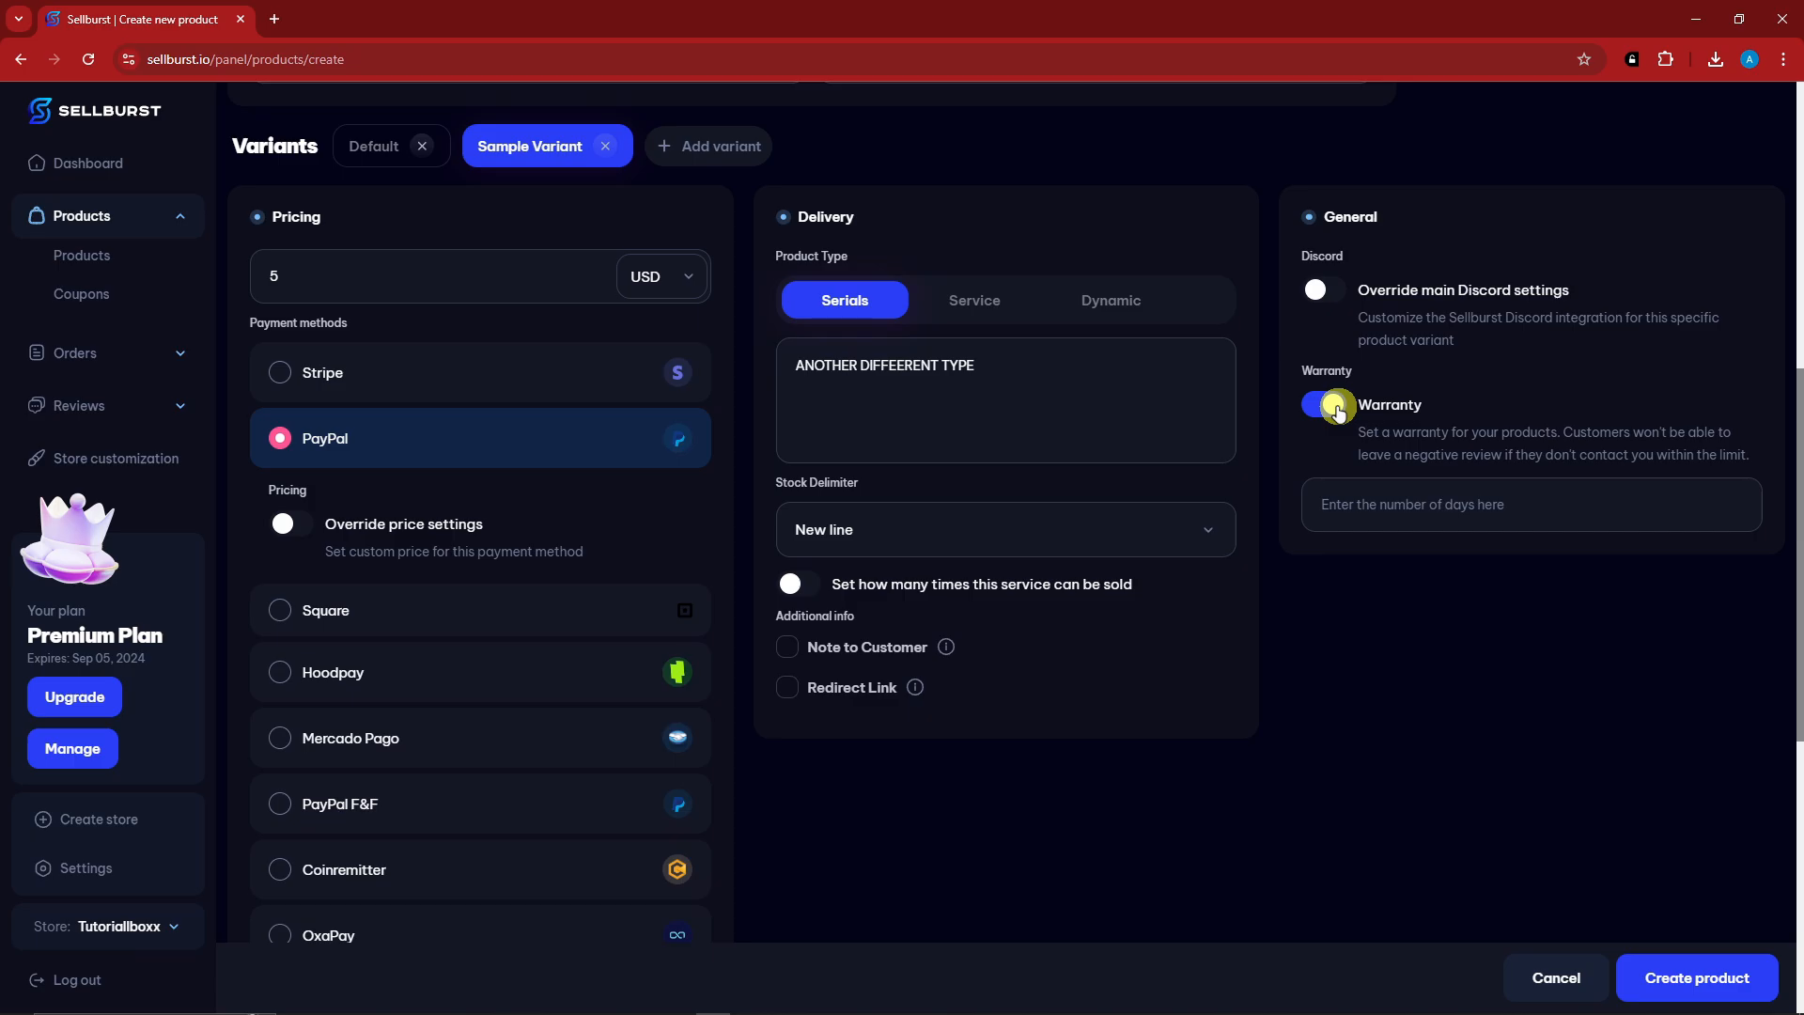
{"action": "left_click", "coordinate": [1442, 503]}
{"action": "type", "text": "14"}
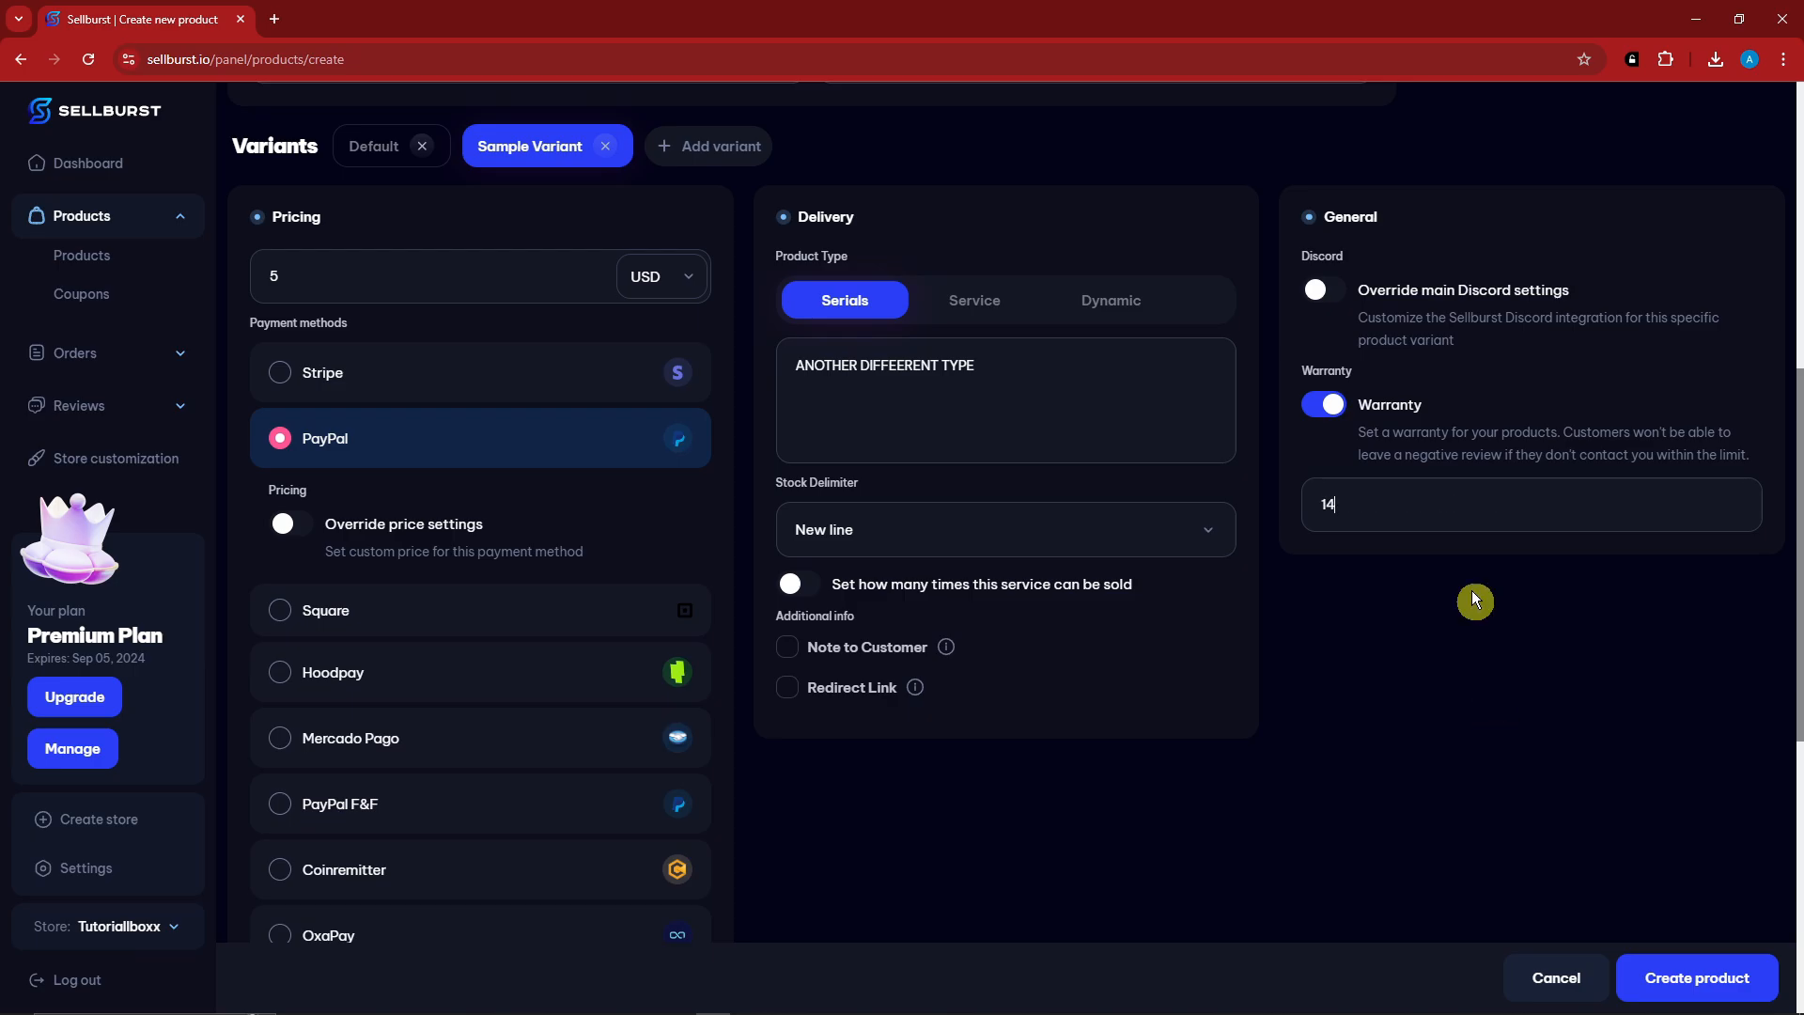
{"action": "key", "text": "BackSpace"}
{"action": "key", "text": "BackSpace"}
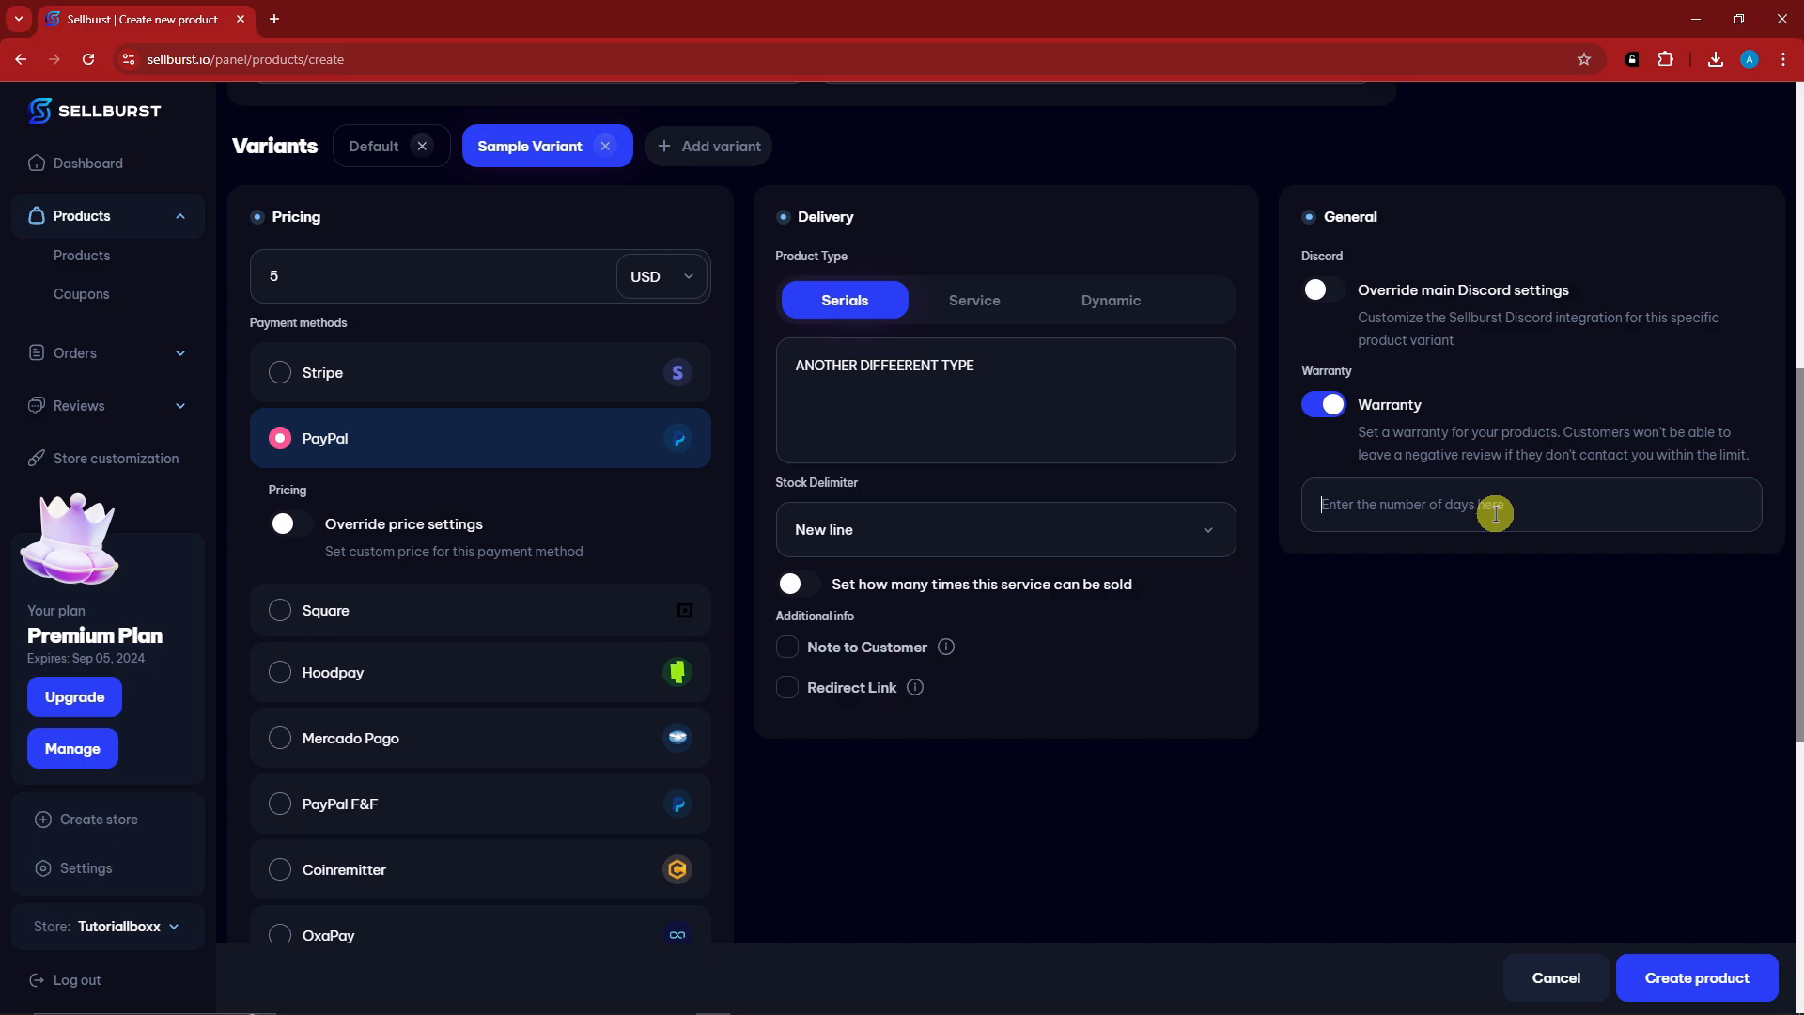
{"action": "type", "text": "14"}
{"action": "key", "text": "BackSpace"}
{"action": "type", "text": "2"}
{"action": "key", "text": "BackSpace"}
{"action": "type", "text": "14"}
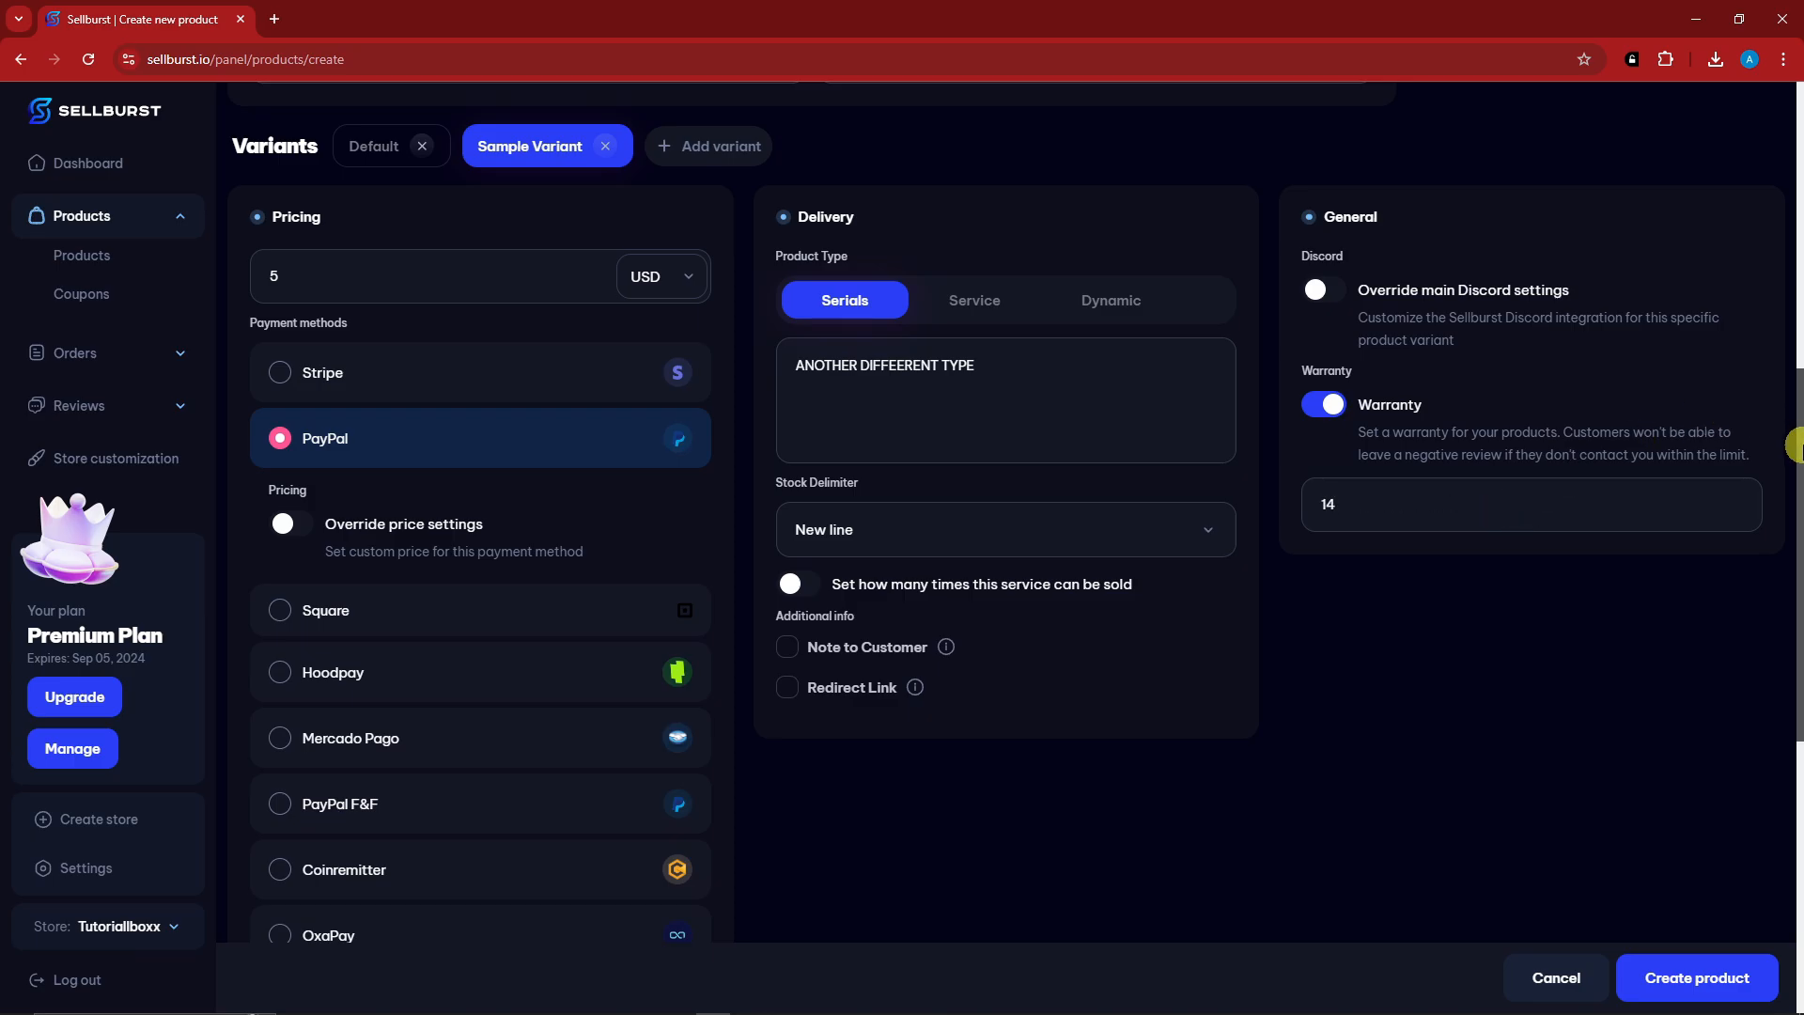
Enable the note to customer for Sample Variant with the text "THANK YOU FOR YOUR PURCHASE".
{"action": "scroll", "coordinate": [1795, 473], "scroll_direction": "down", "scroll_amount": 2}
{"action": "scroll", "coordinate": [1795, 473], "scroll_direction": "down", "scroll_amount": 2}
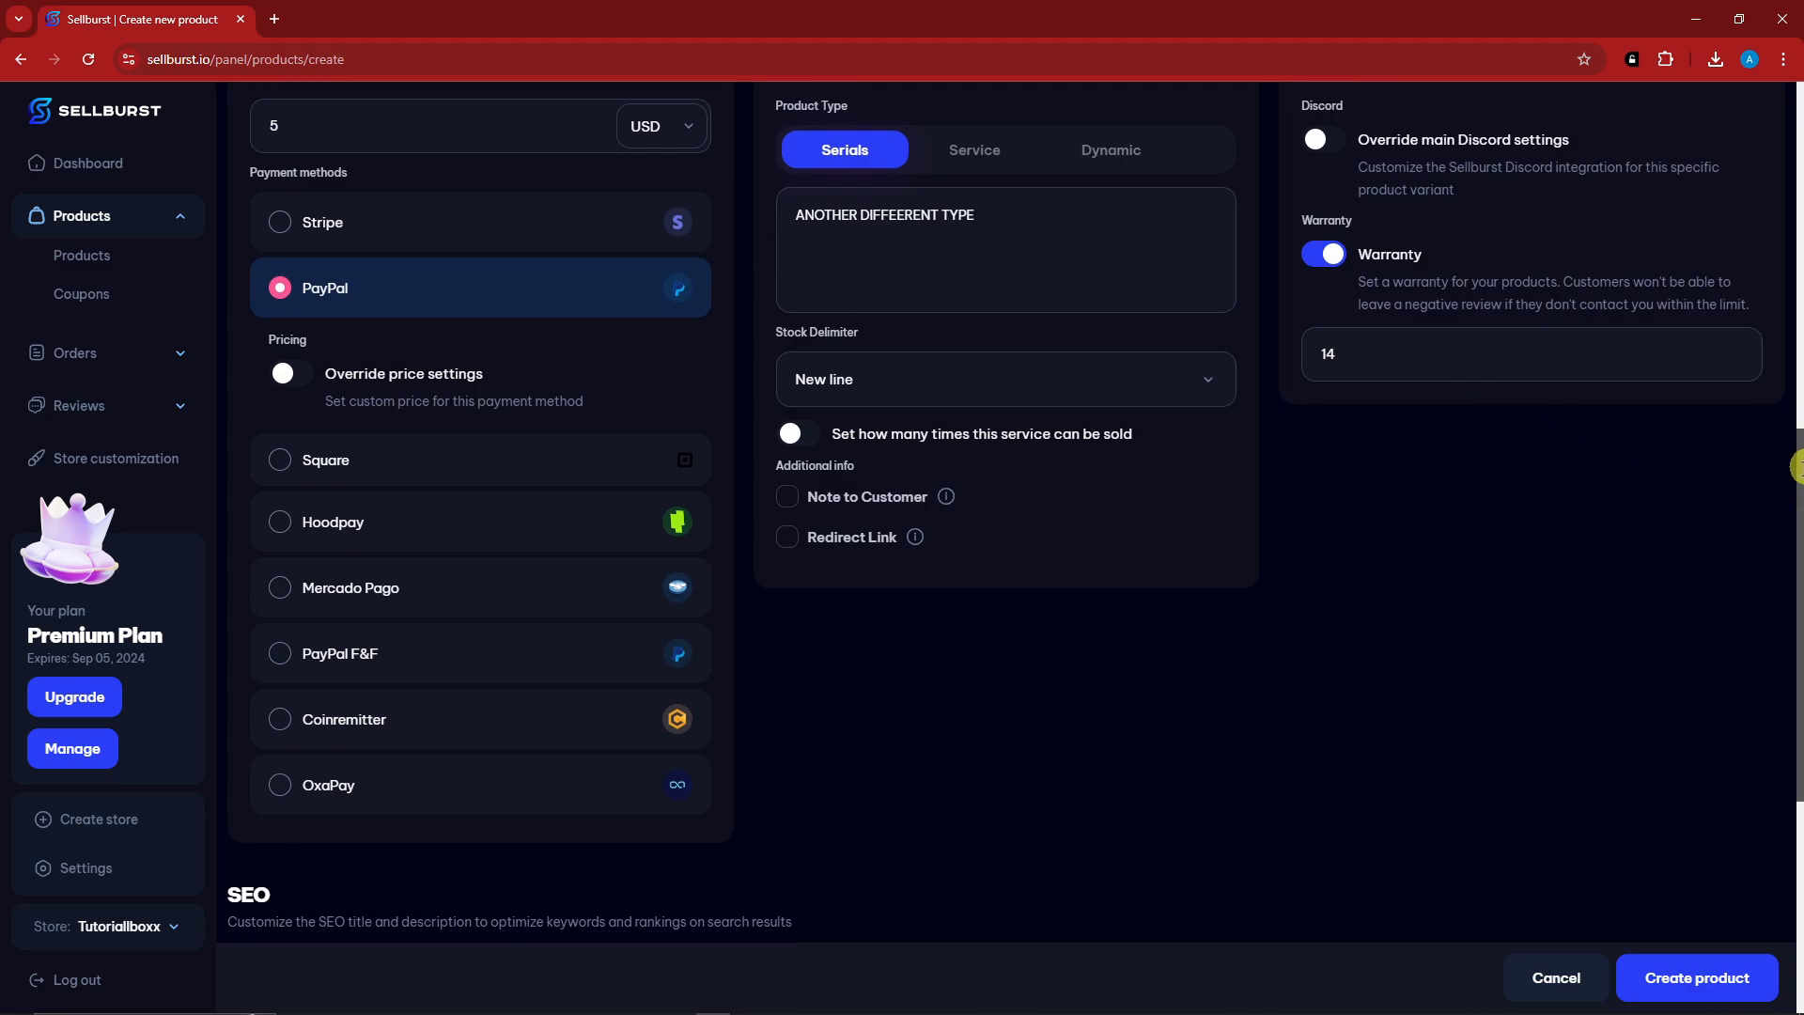
{"action": "scroll", "coordinate": [1795, 481], "scroll_direction": "down", "scroll_amount": 2}
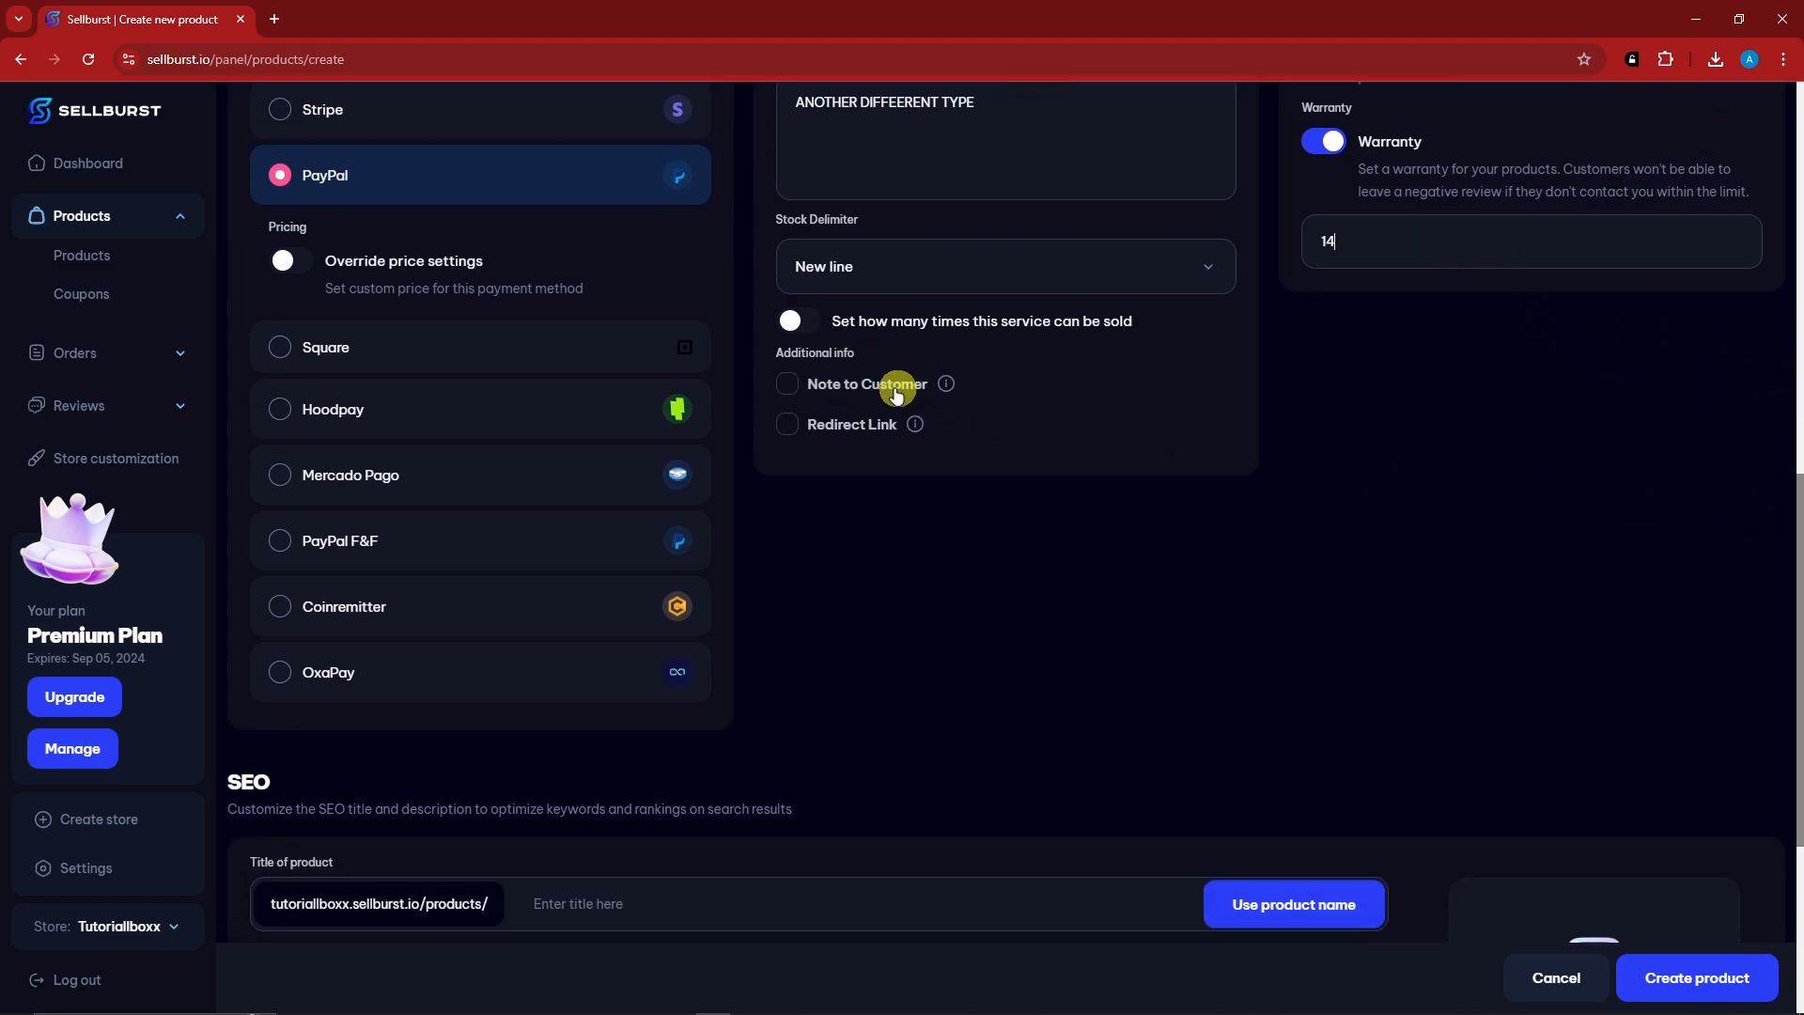
{"action": "left_click", "coordinate": [789, 384]}
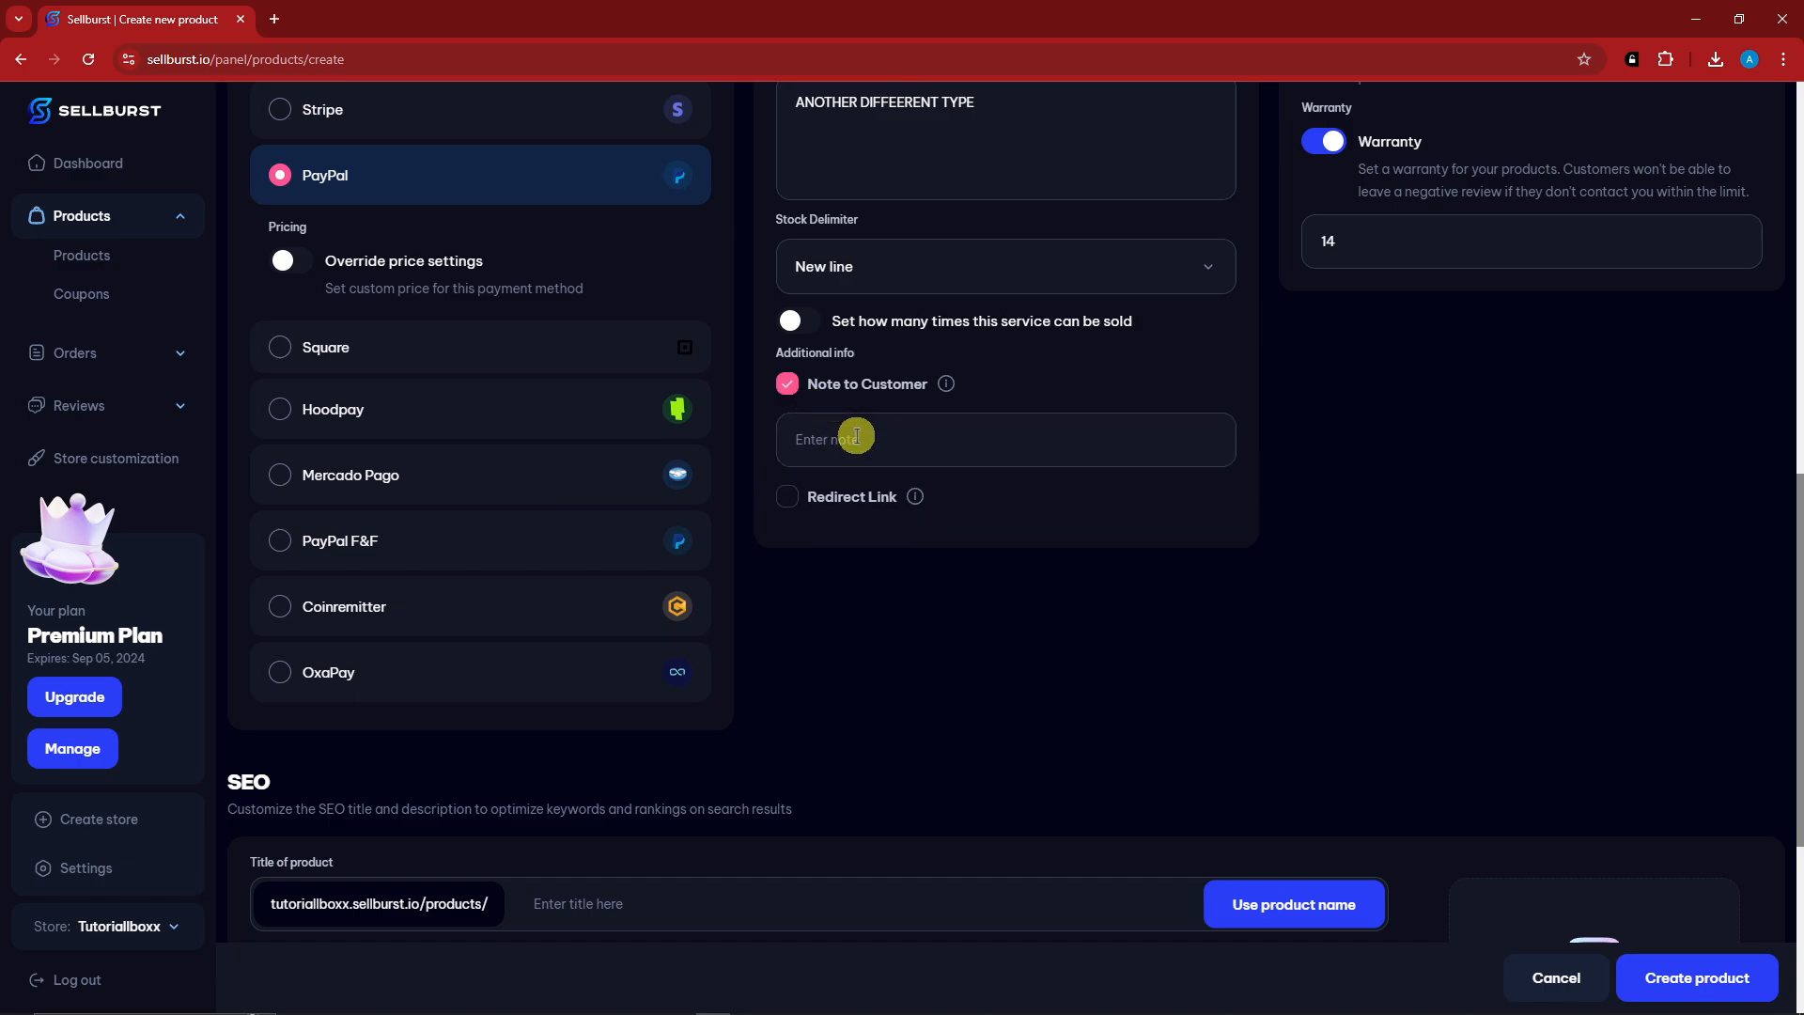
{"action": "left_click", "coordinate": [856, 436]}
{"action": "type", "text": "THANK YOU FOR YOUR PURCHASE"}
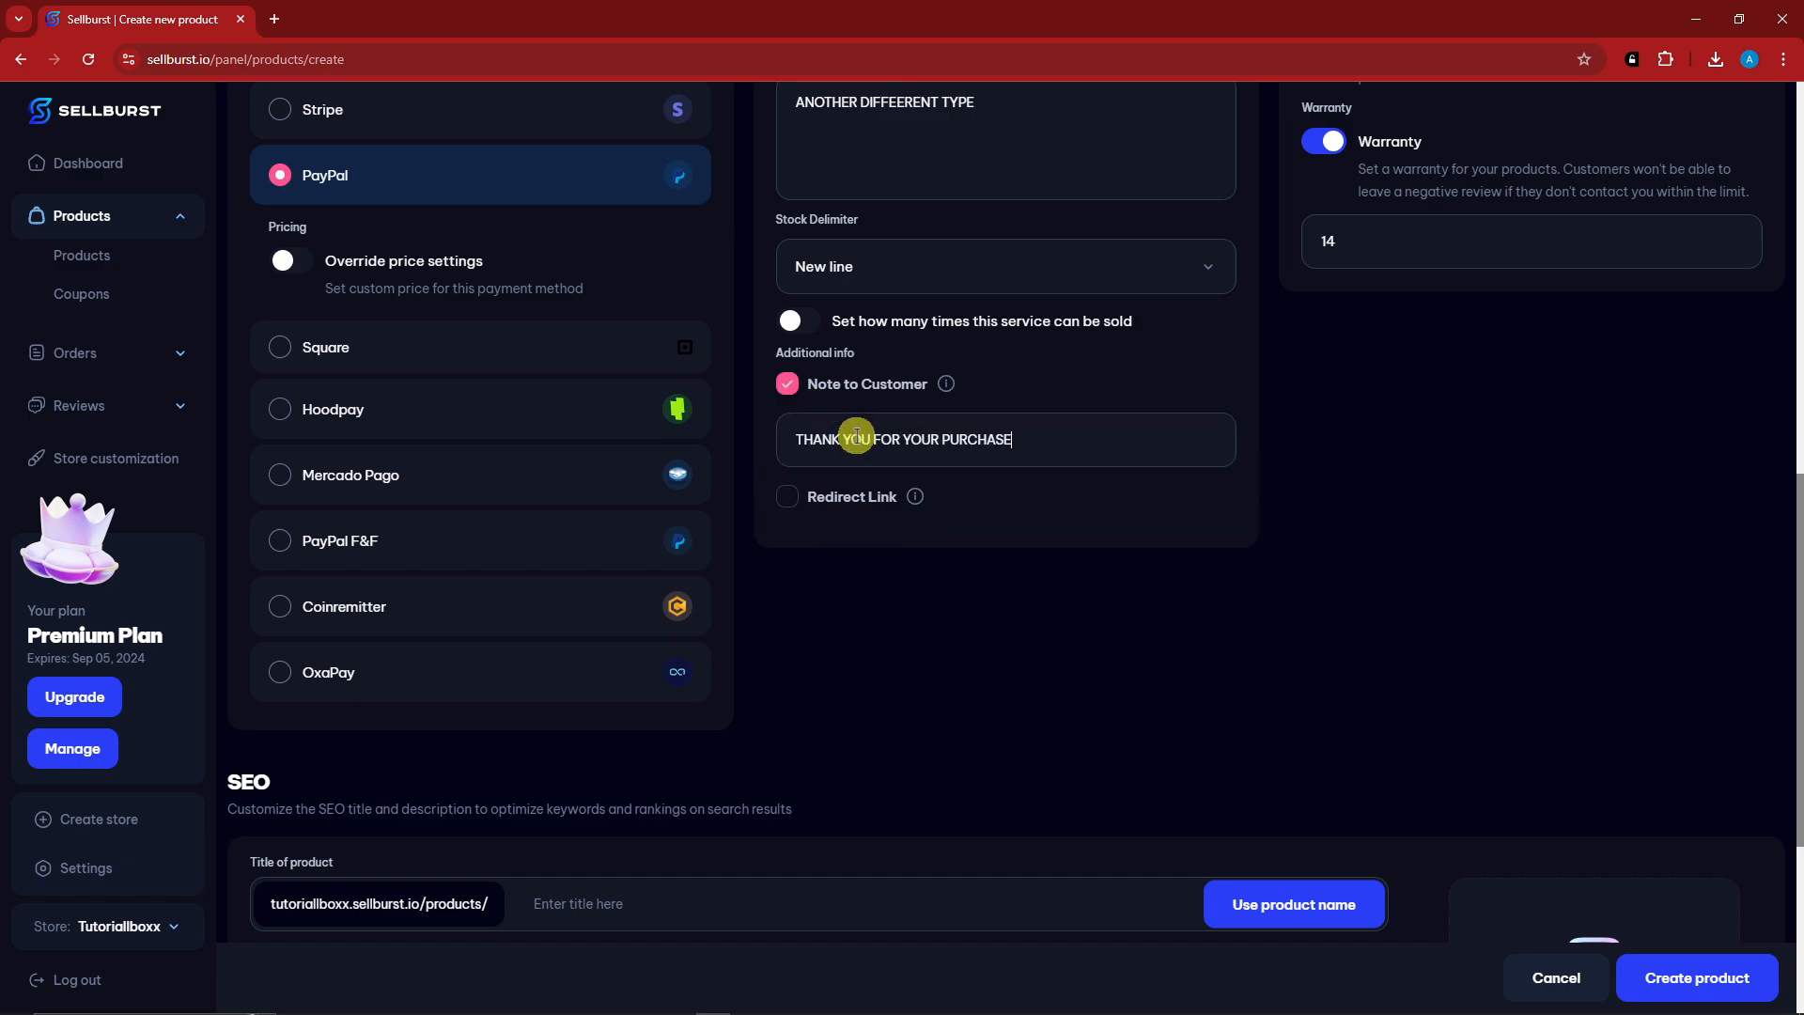
Enable the redirect link for Sample Variant and set it to "Youtube.com/Tutorialboxx".
{"action": "left_click", "coordinate": [916, 501]}
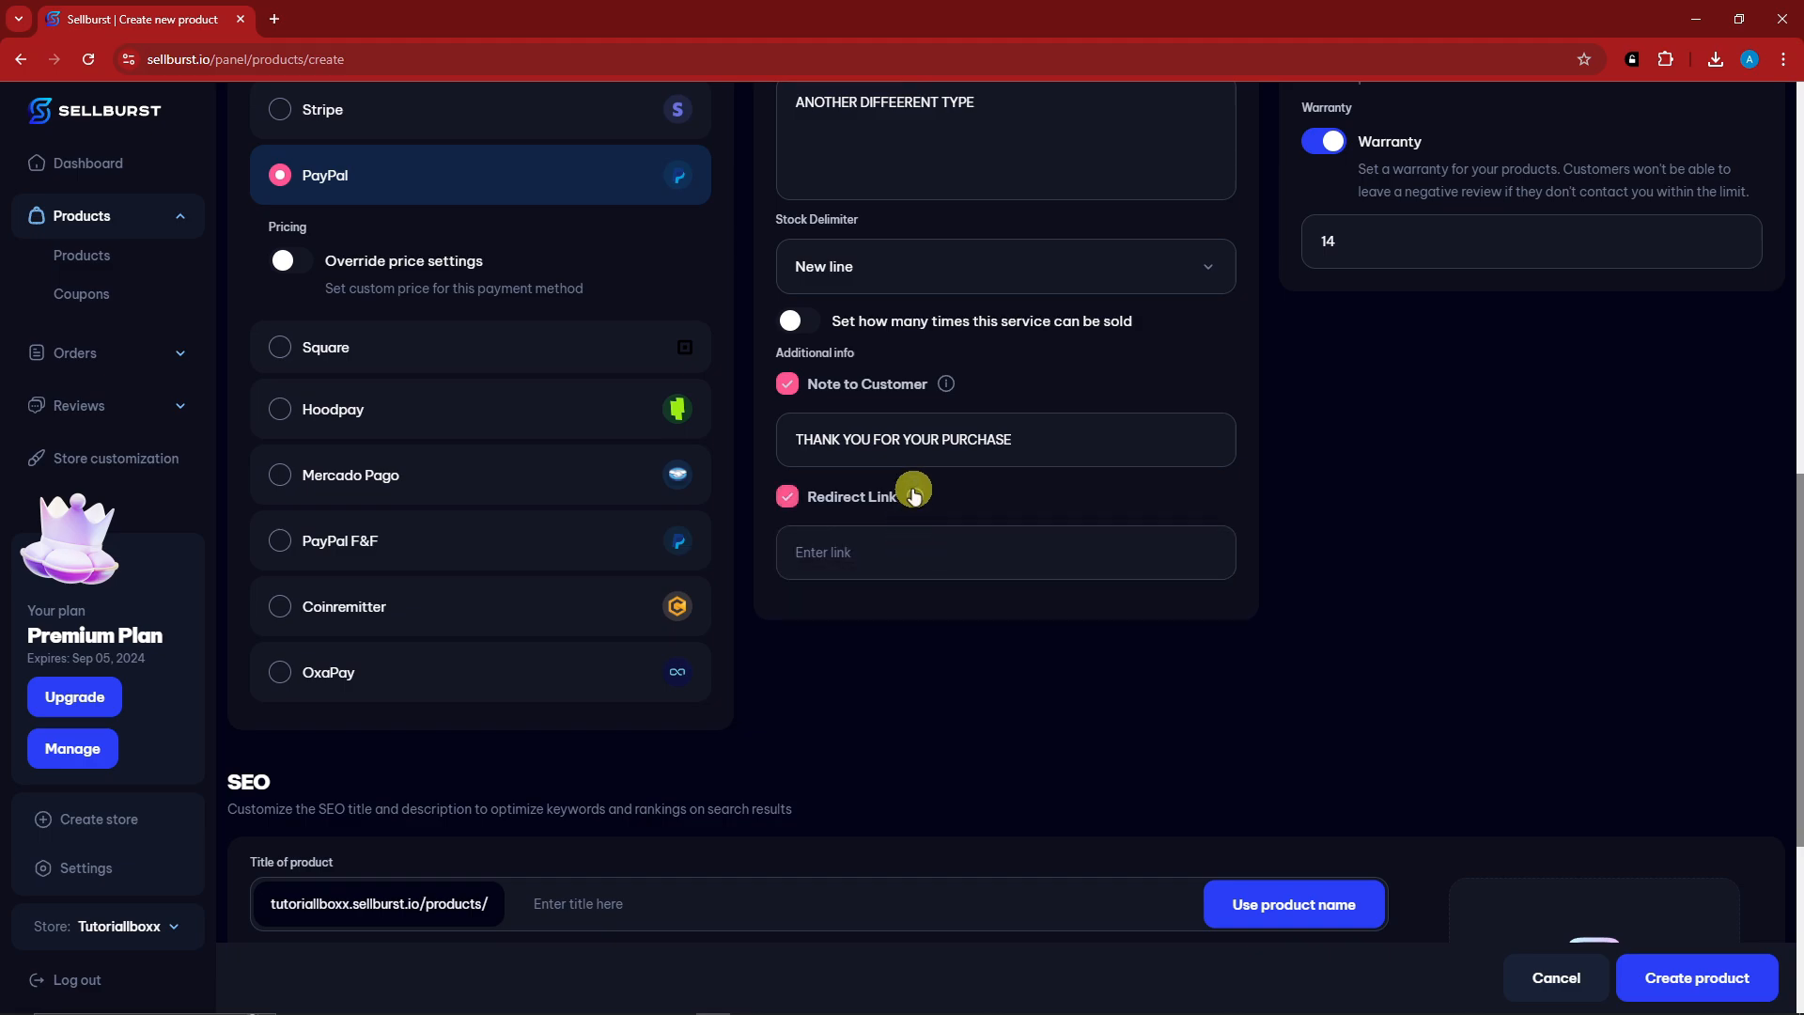
{"action": "left_click", "coordinate": [930, 552]}
{"action": "type", "text": "Totu"}
{"action": "key", "text": "BackSpace"}
{"action": "key", "text": "BackSpace"}
{"action": "type", "text": "Yot"}
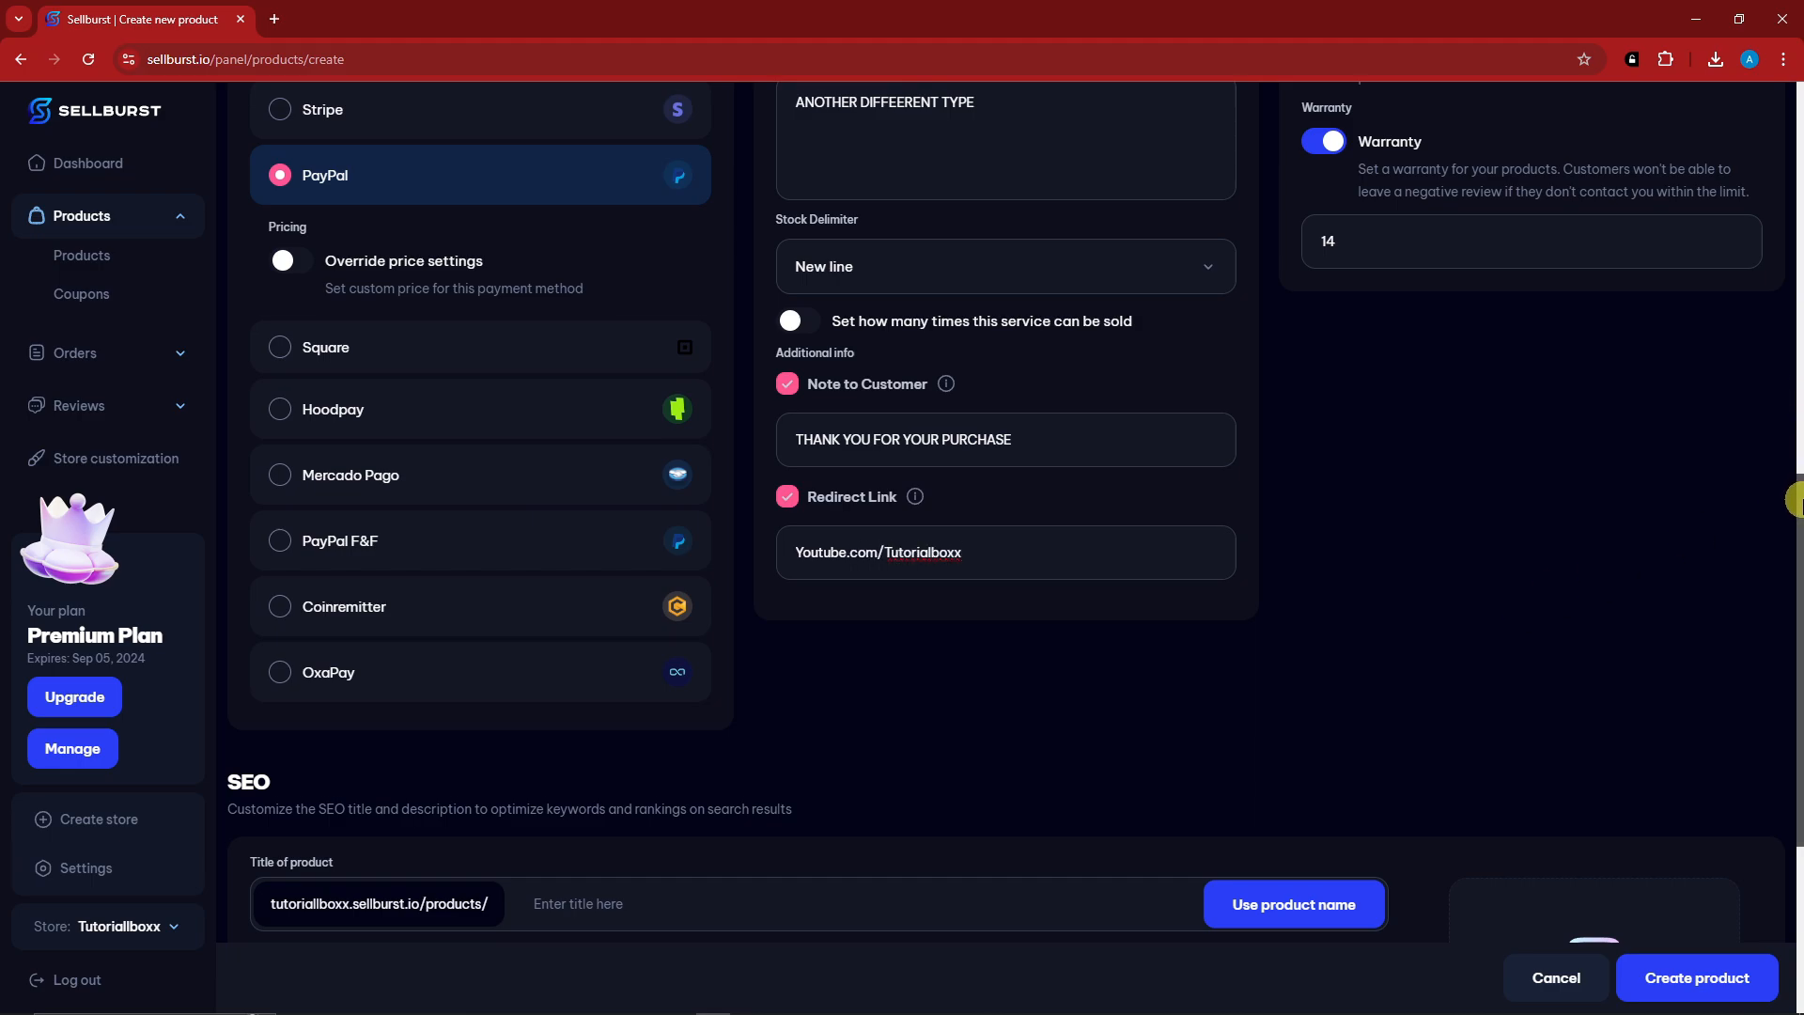
Leave the SEO details empty and create the product.
{"action": "scroll", "coordinate": [1794, 658], "scroll_direction": "down", "scroll_amount": 4}
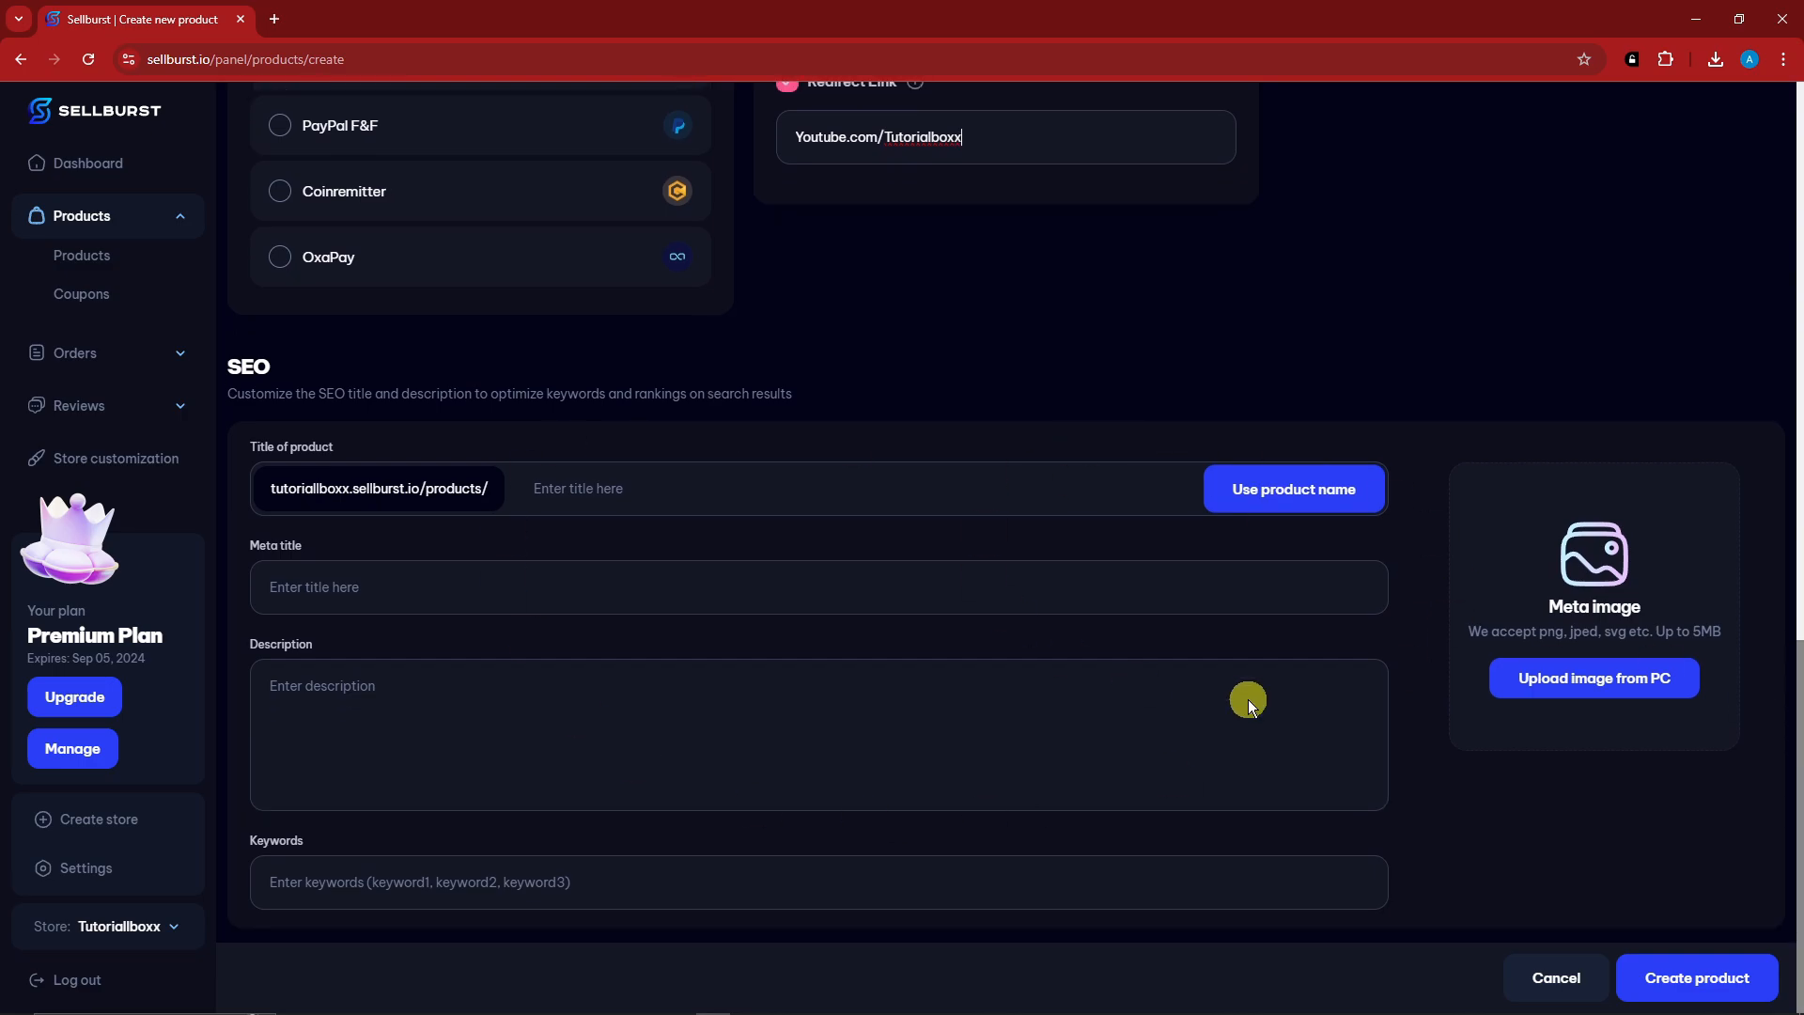
{"action": "left_click", "coordinate": [1694, 994]}
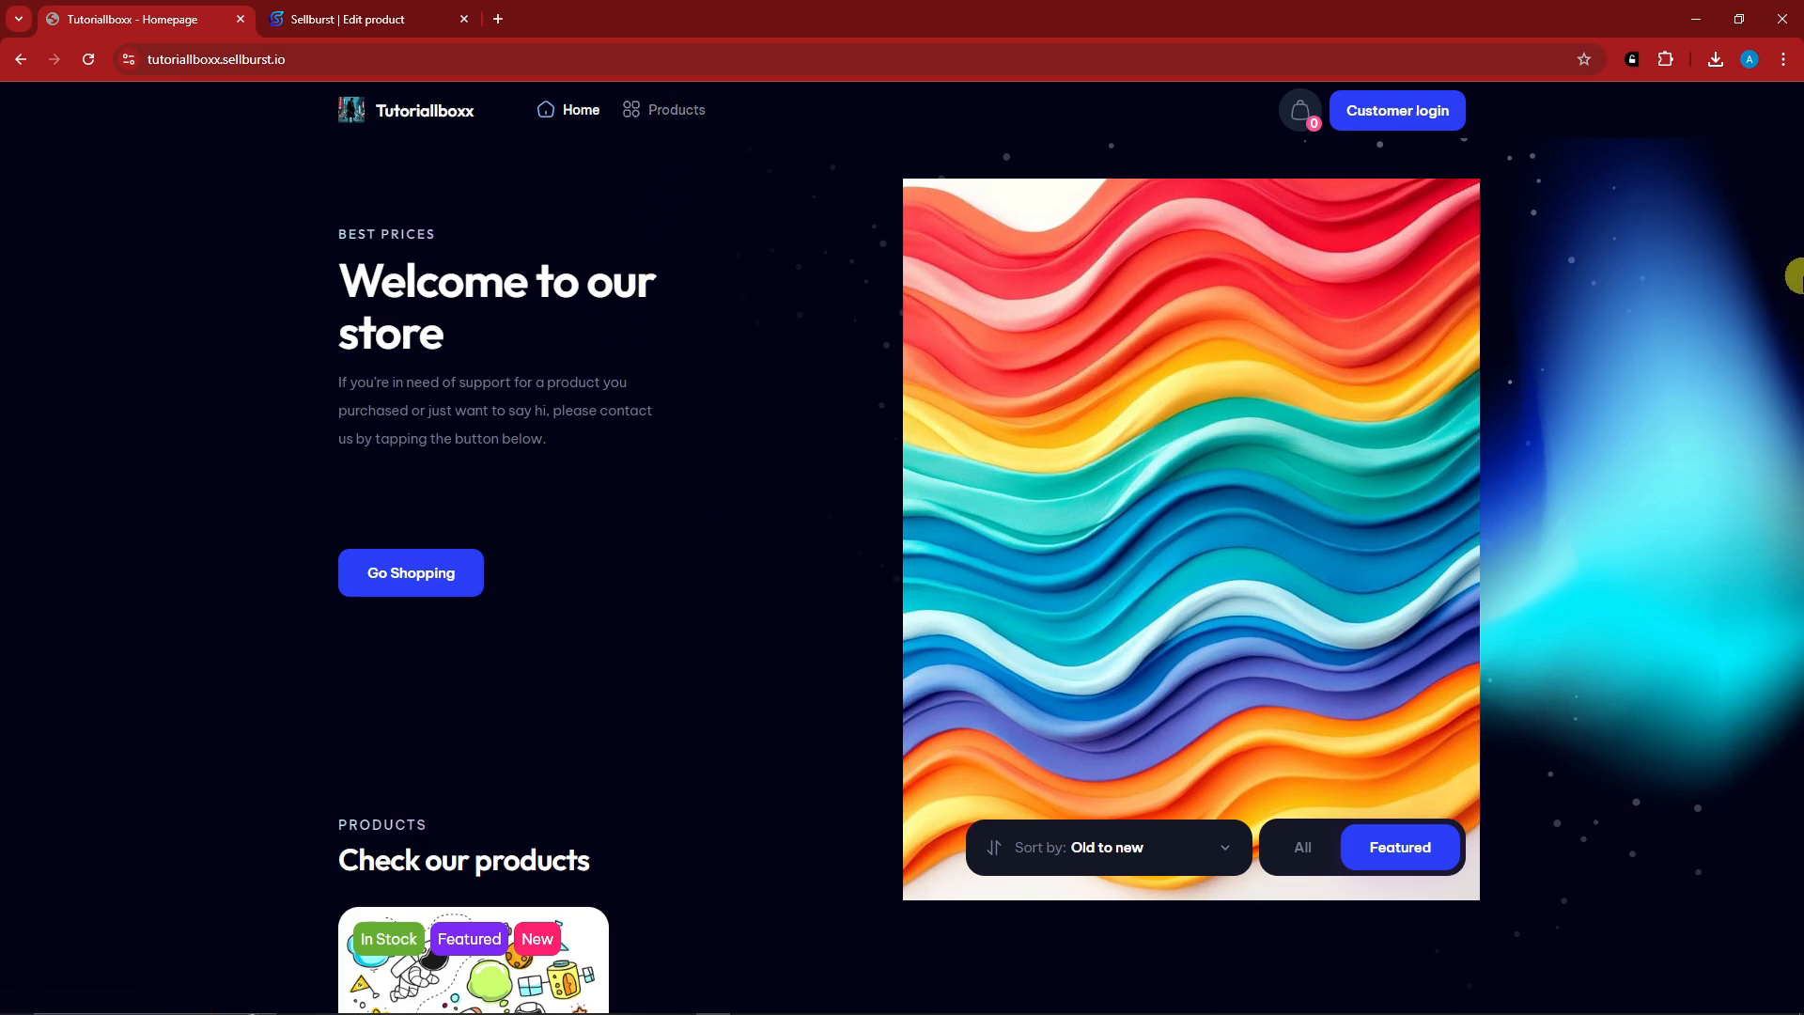
Find the sample product on the storefront homepage and examine its full description on the product page.
{"action": "scroll", "coordinate": [683, 627], "scroll_direction": "down", "scroll_amount": 2}
{"action": "scroll", "coordinate": [683, 628], "scroll_direction": "down", "scroll_amount": 5}
{"action": "left_click_drag", "start_coordinate": [338, 393], "coordinate": [592, 390]}
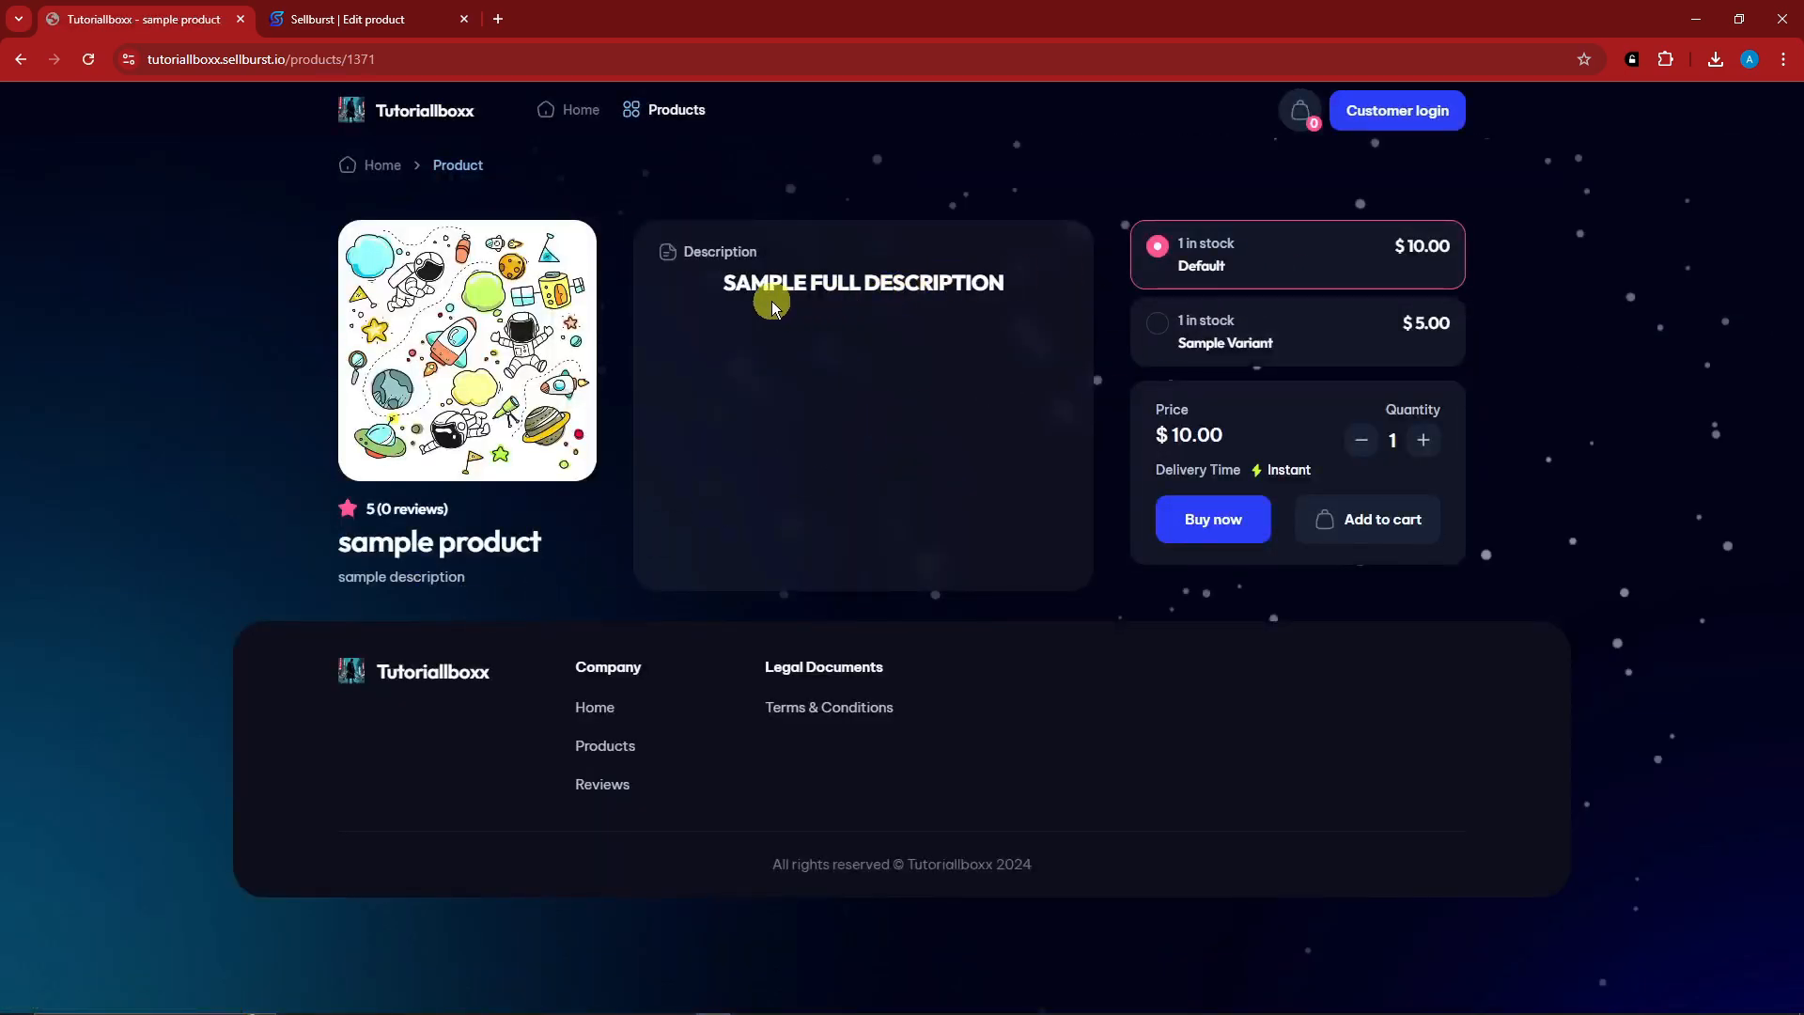
{"action": "left_click_drag", "start_coordinate": [725, 282], "coordinate": [1077, 273]}
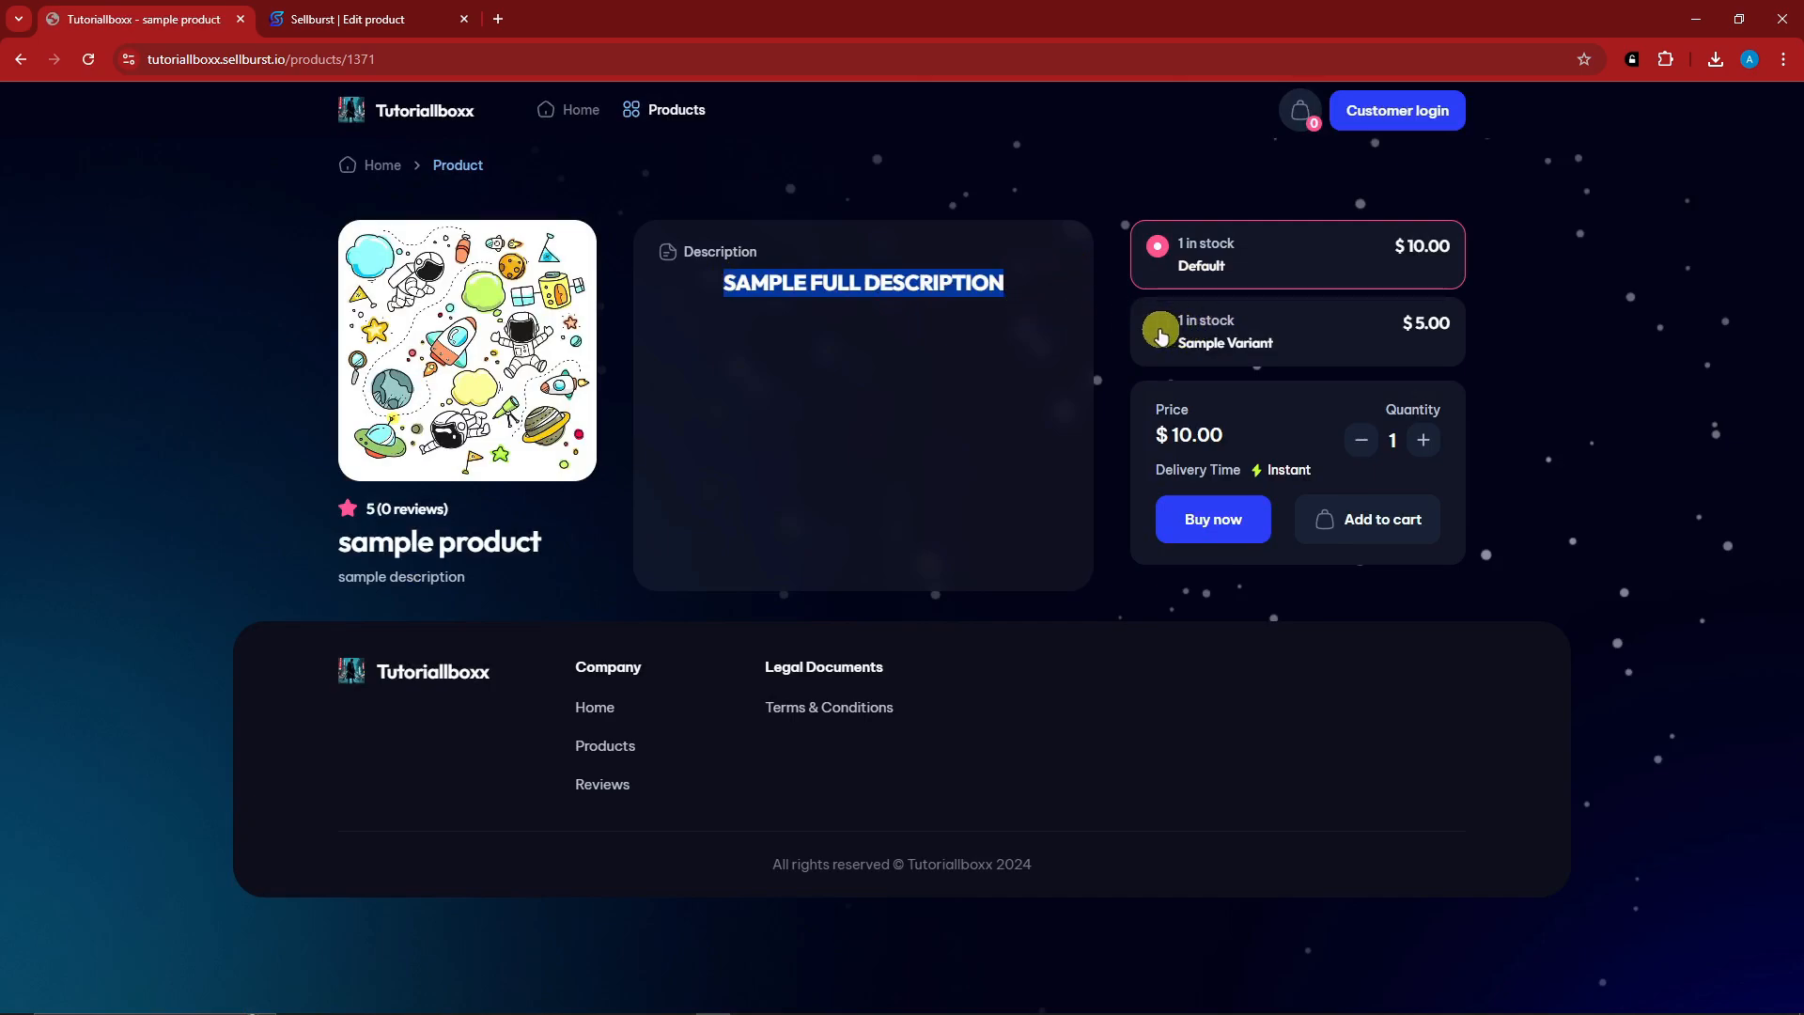
Alternate between Default and Sample Variant on the storefront product page to compare their prices and delivery time.
{"action": "left_click", "coordinate": [1316, 344]}
{"action": "left_click", "coordinate": [1301, 271]}
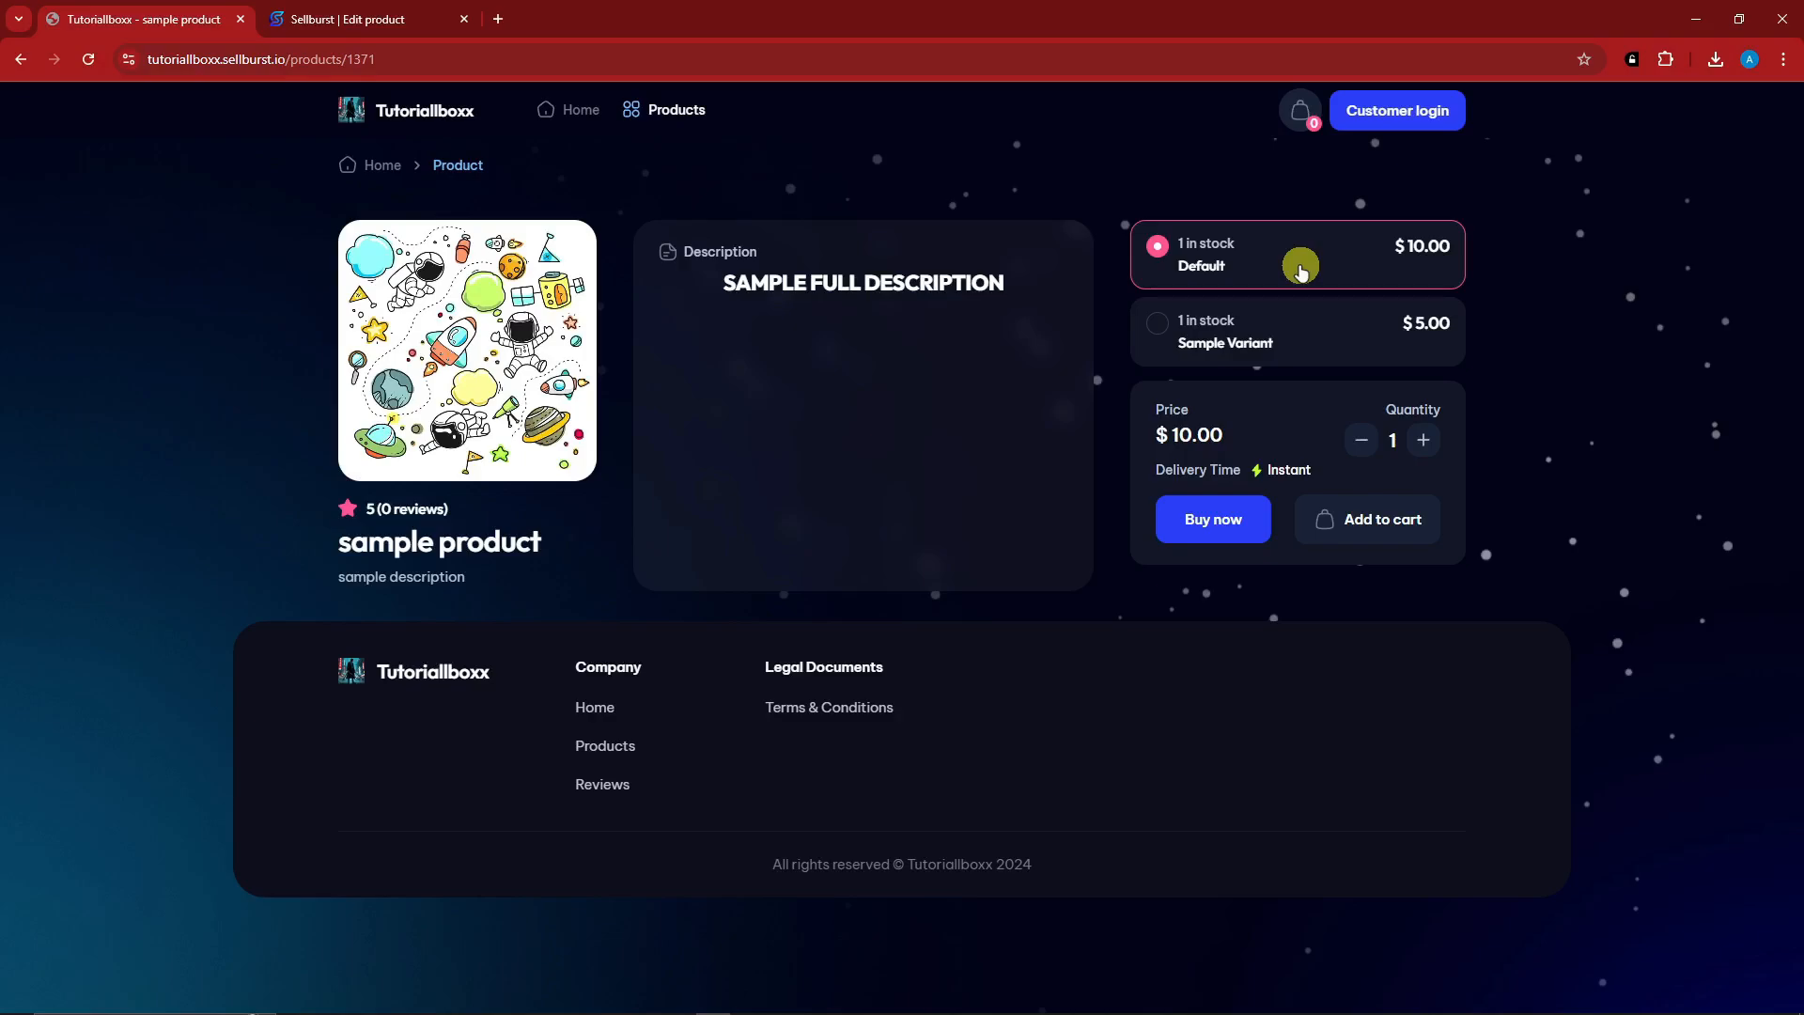
{"action": "left_click", "coordinate": [1342, 352]}
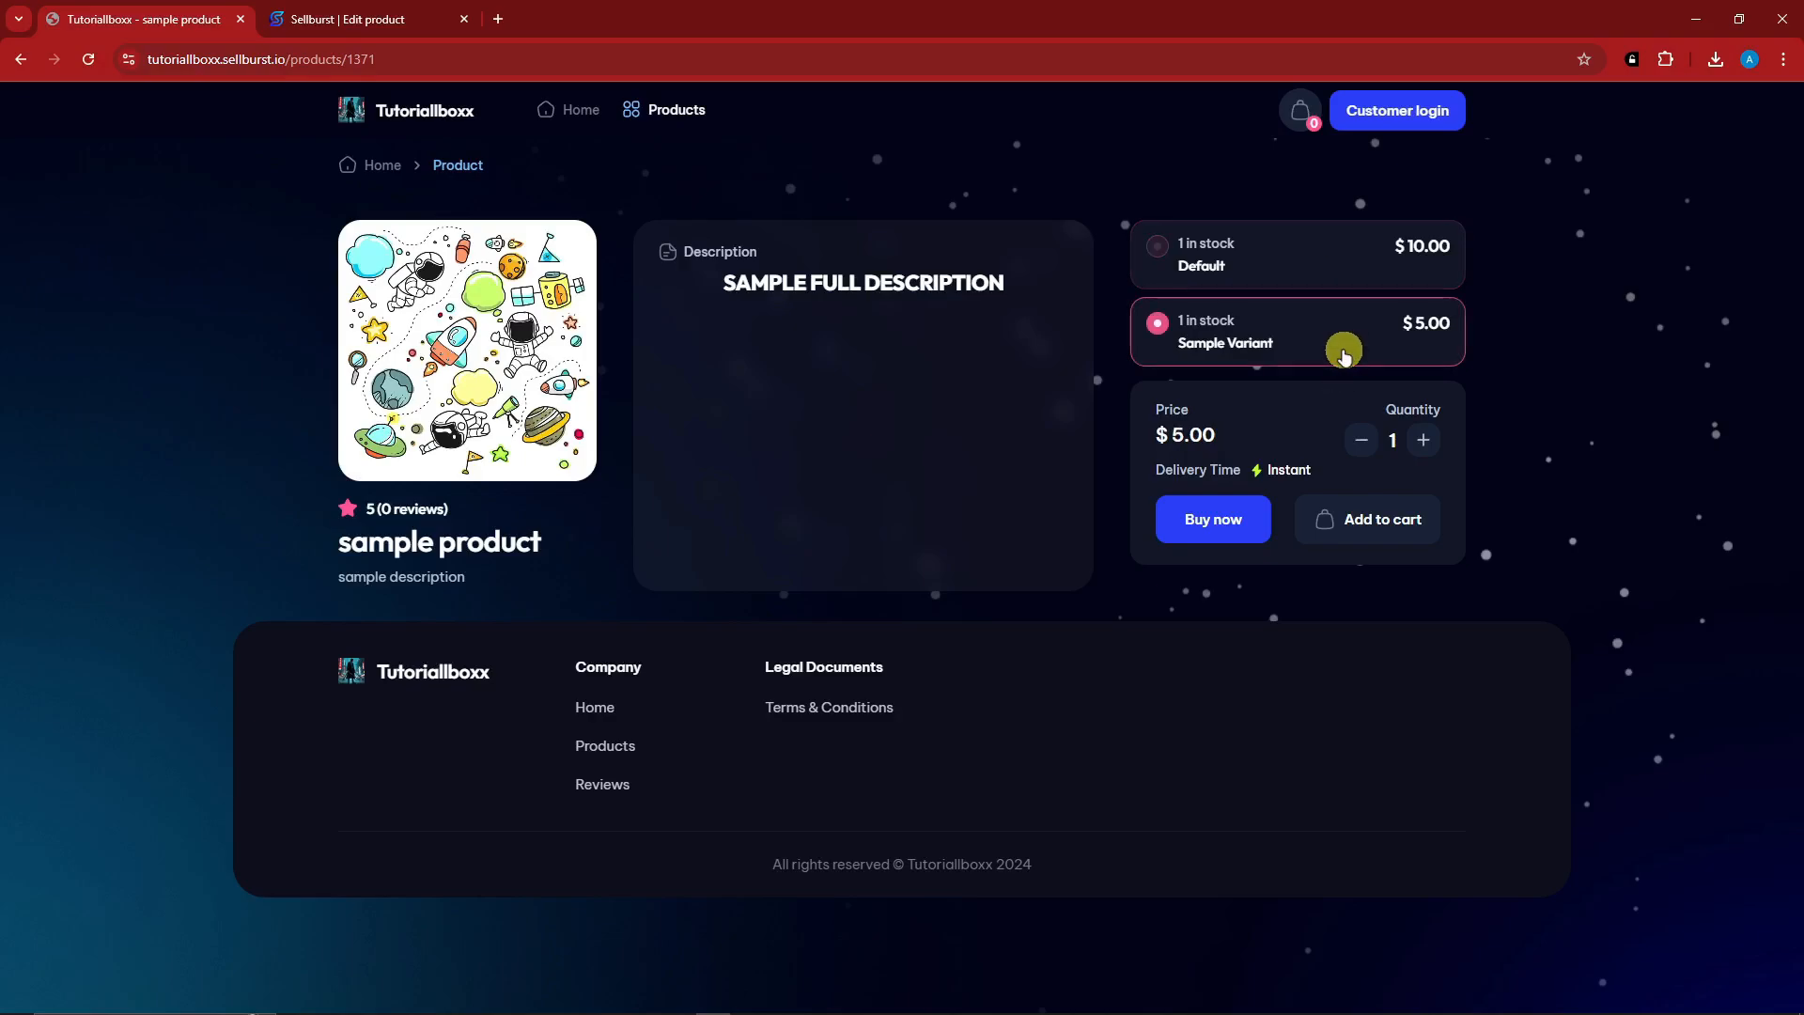
{"action": "left_click_drag", "start_coordinate": [1321, 481], "coordinate": [1258, 468]}
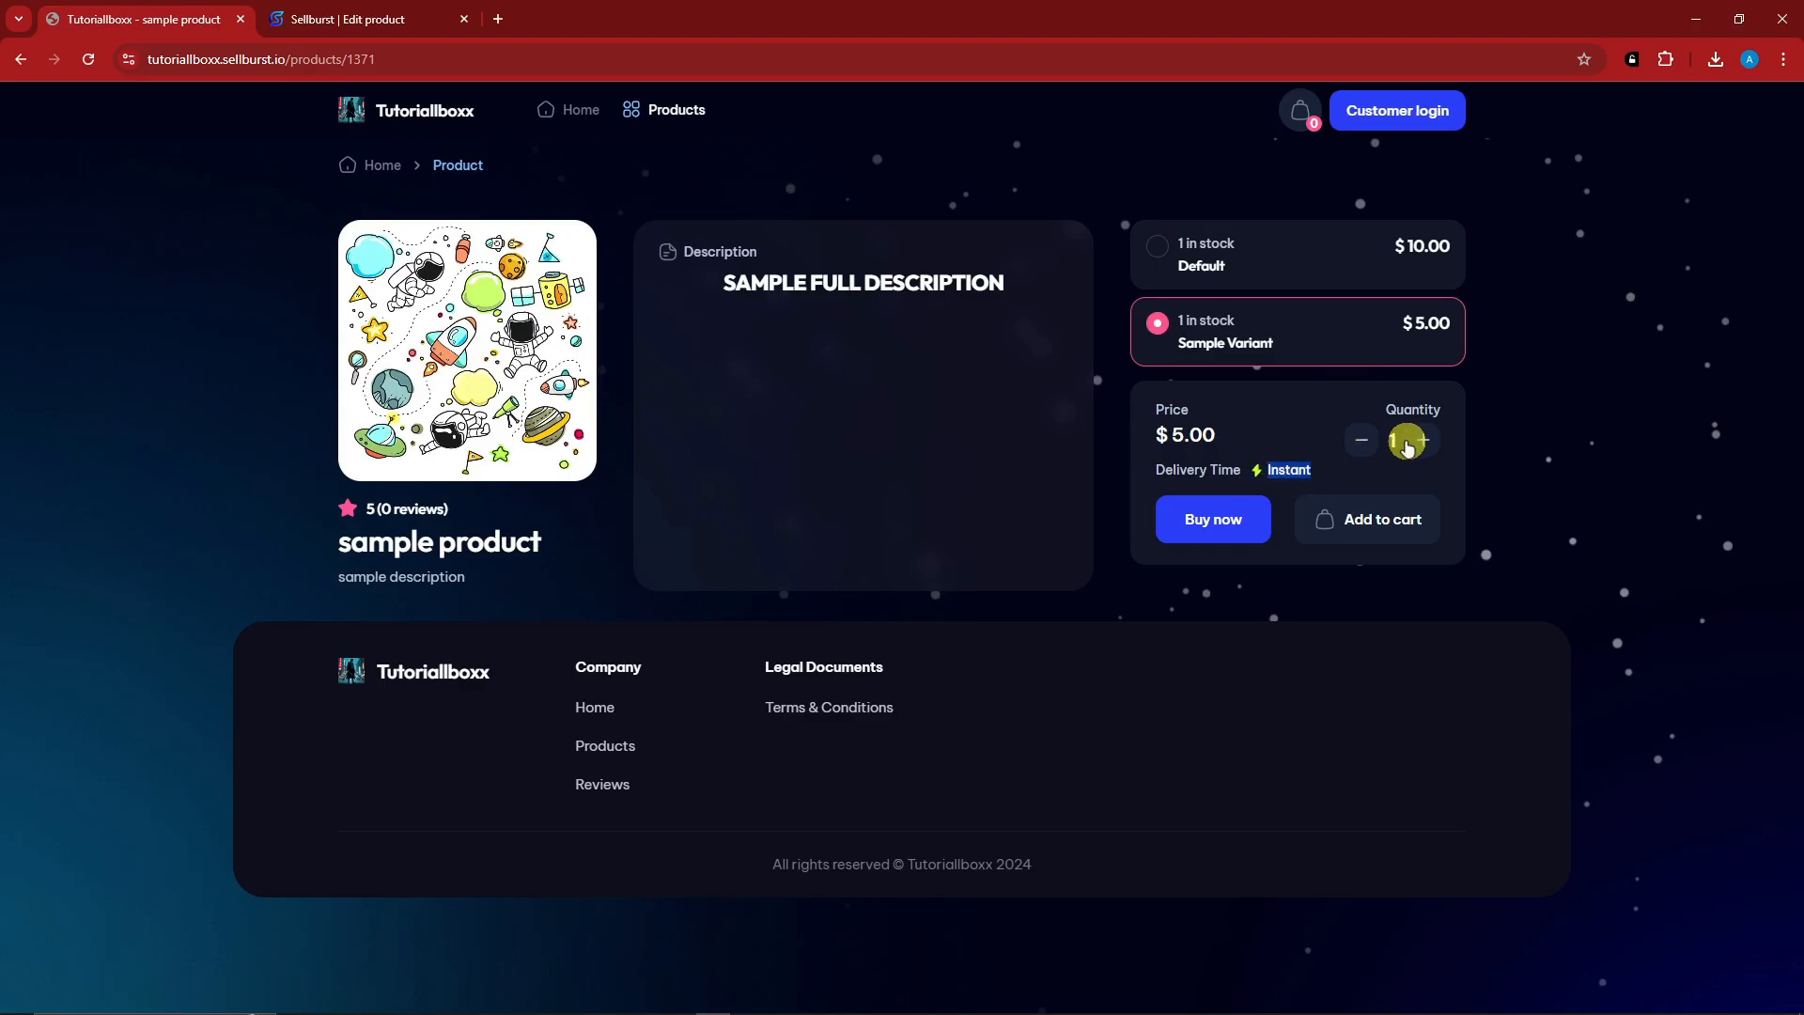
{"action": "left_click", "coordinate": [1356, 252]}
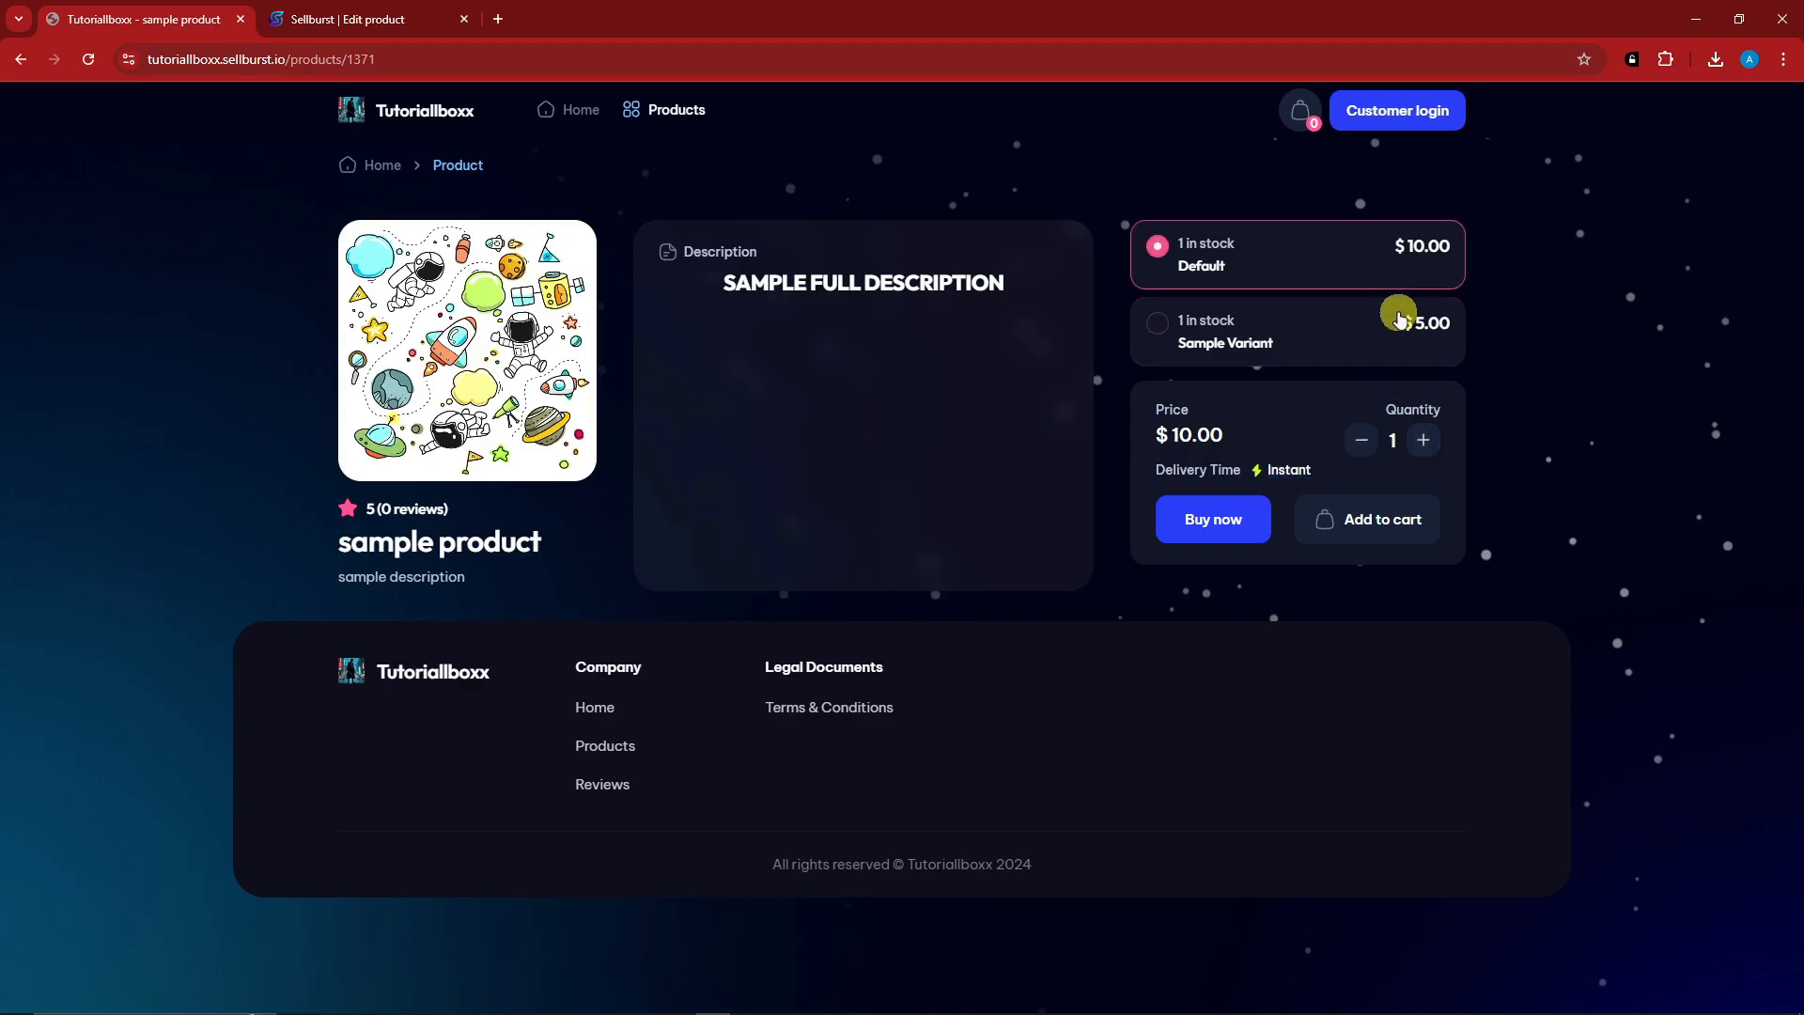
{"action": "left_click", "coordinate": [1398, 312]}
{"action": "left_click", "coordinate": [1405, 261]}
{"action": "left_click", "coordinate": [1406, 323]}
{"action": "left_click", "coordinate": [1368, 248]}
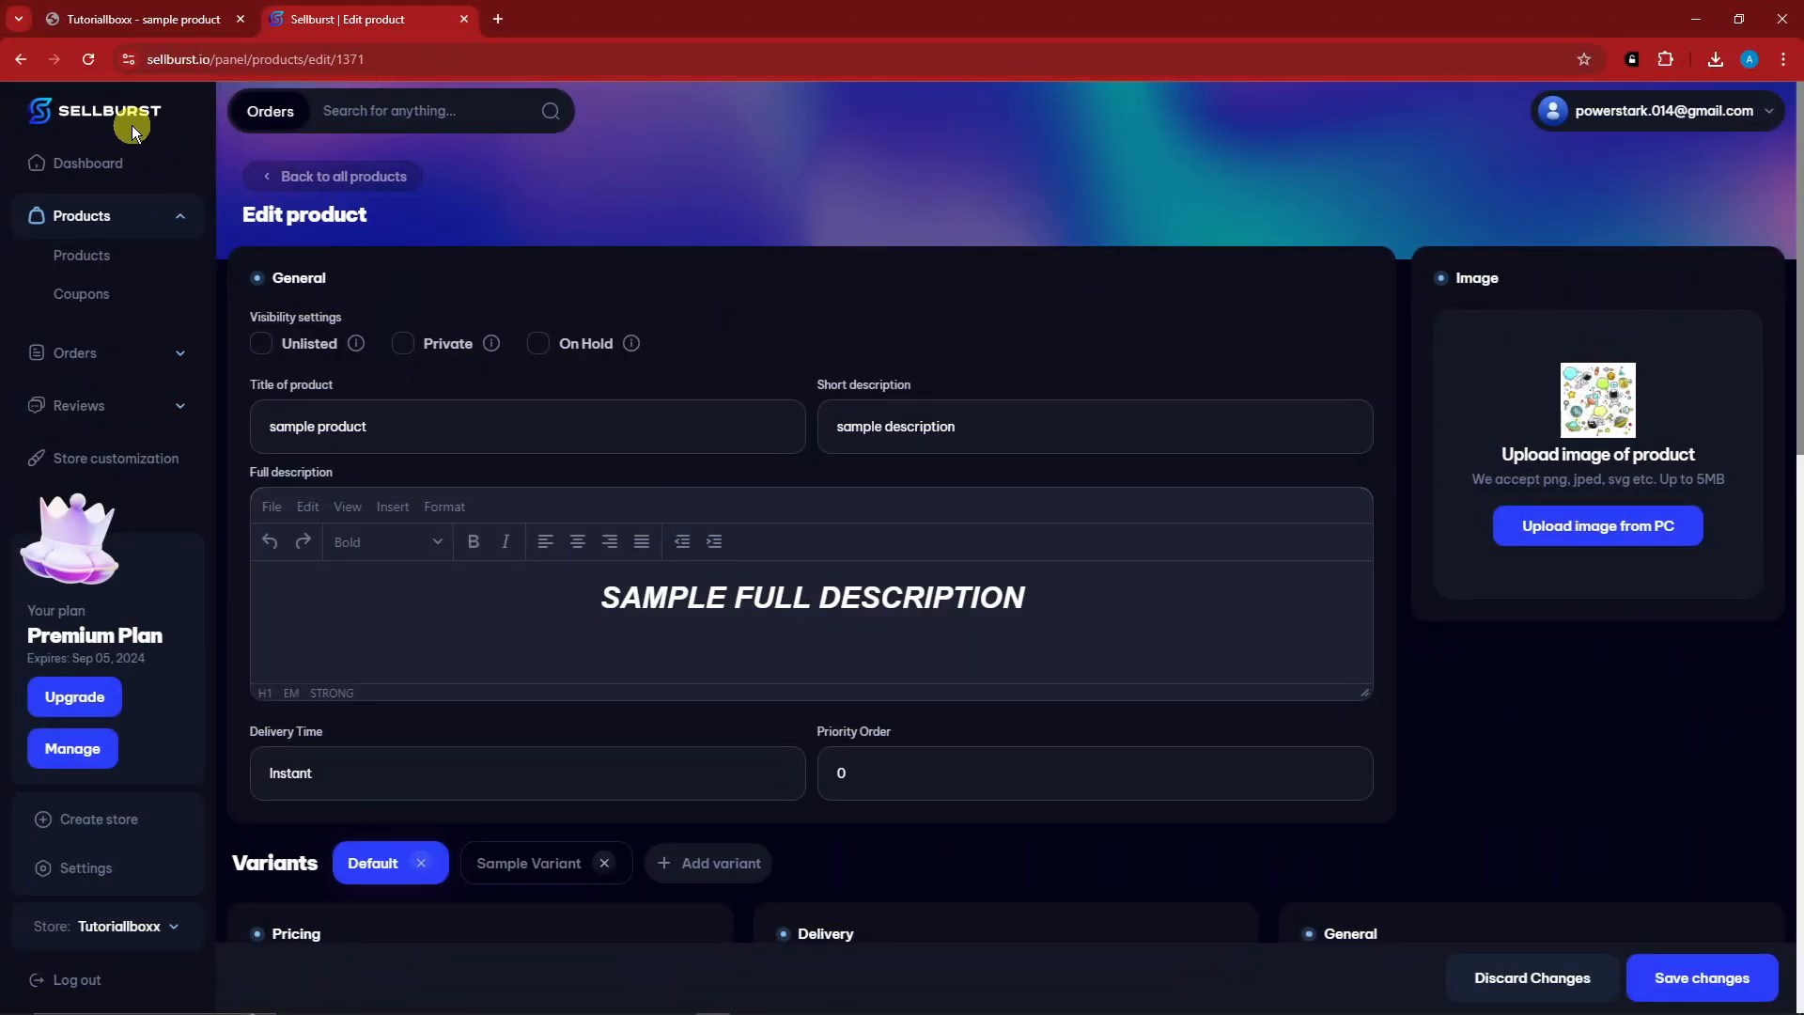
Start a new coupon in the store panel and enter 12345 as its code.
{"action": "left_click", "coordinate": [75, 297]}
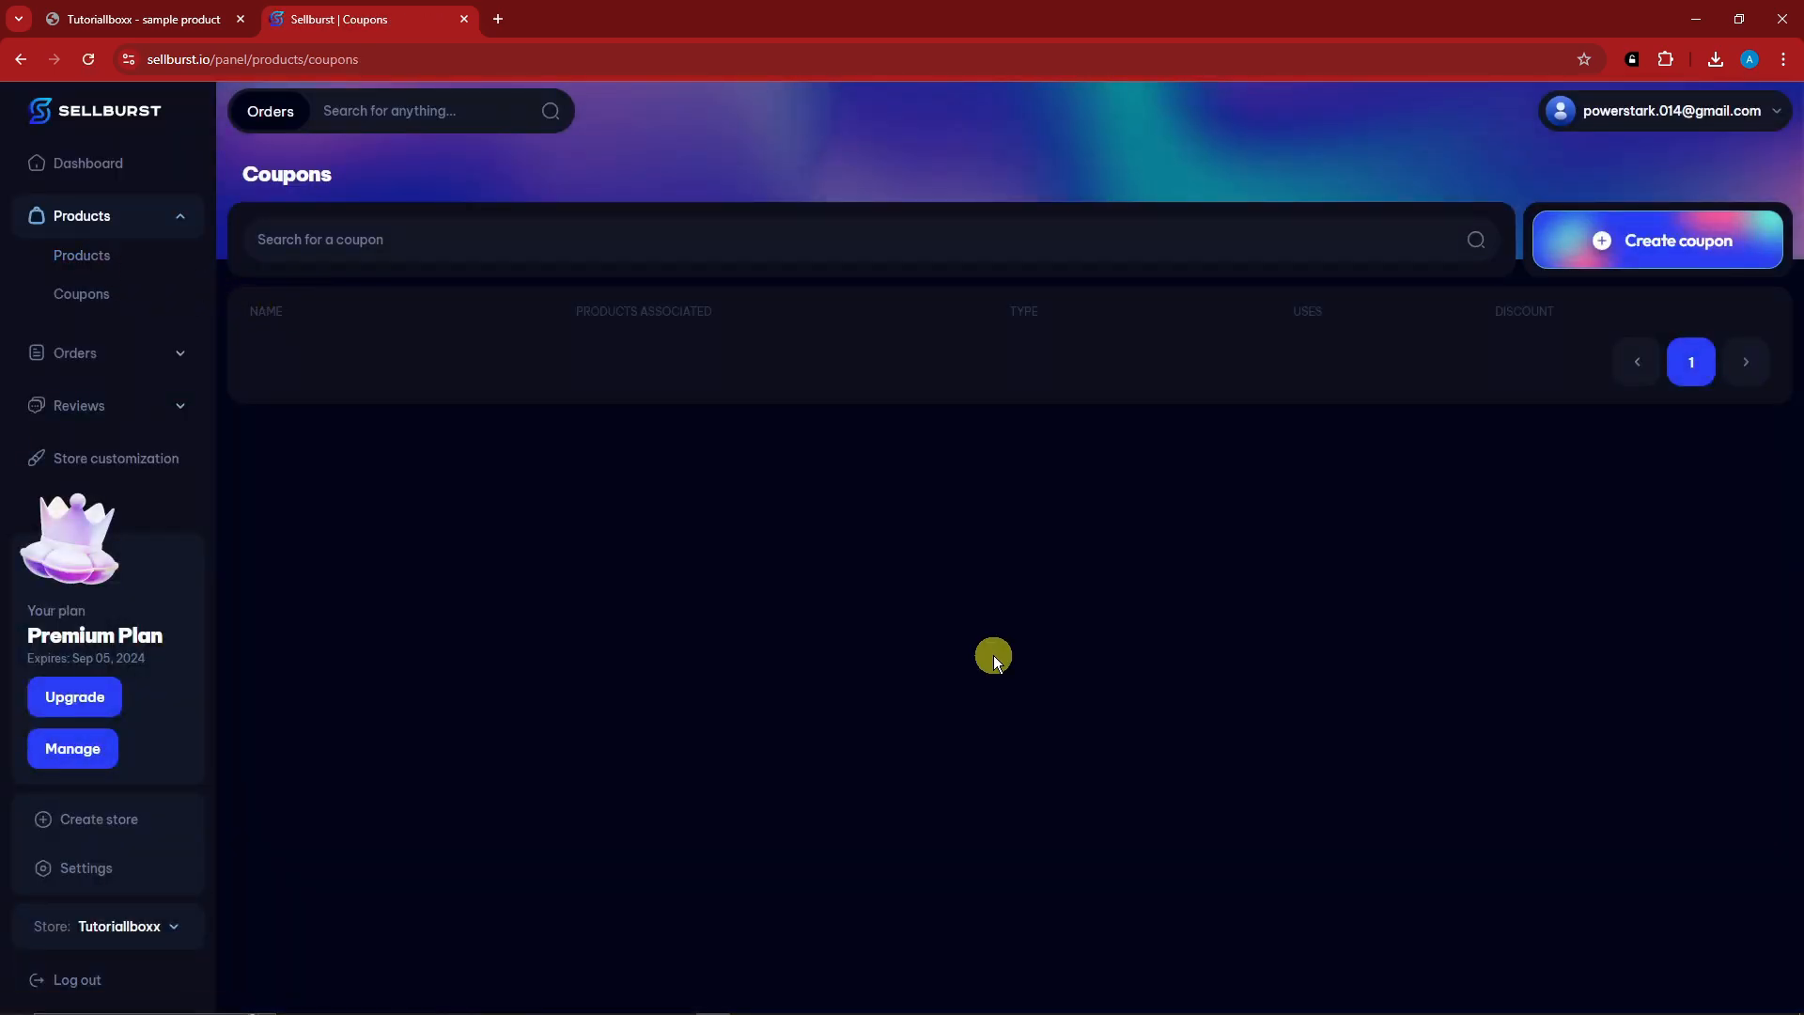
{"action": "left_click", "coordinate": [1609, 240]}
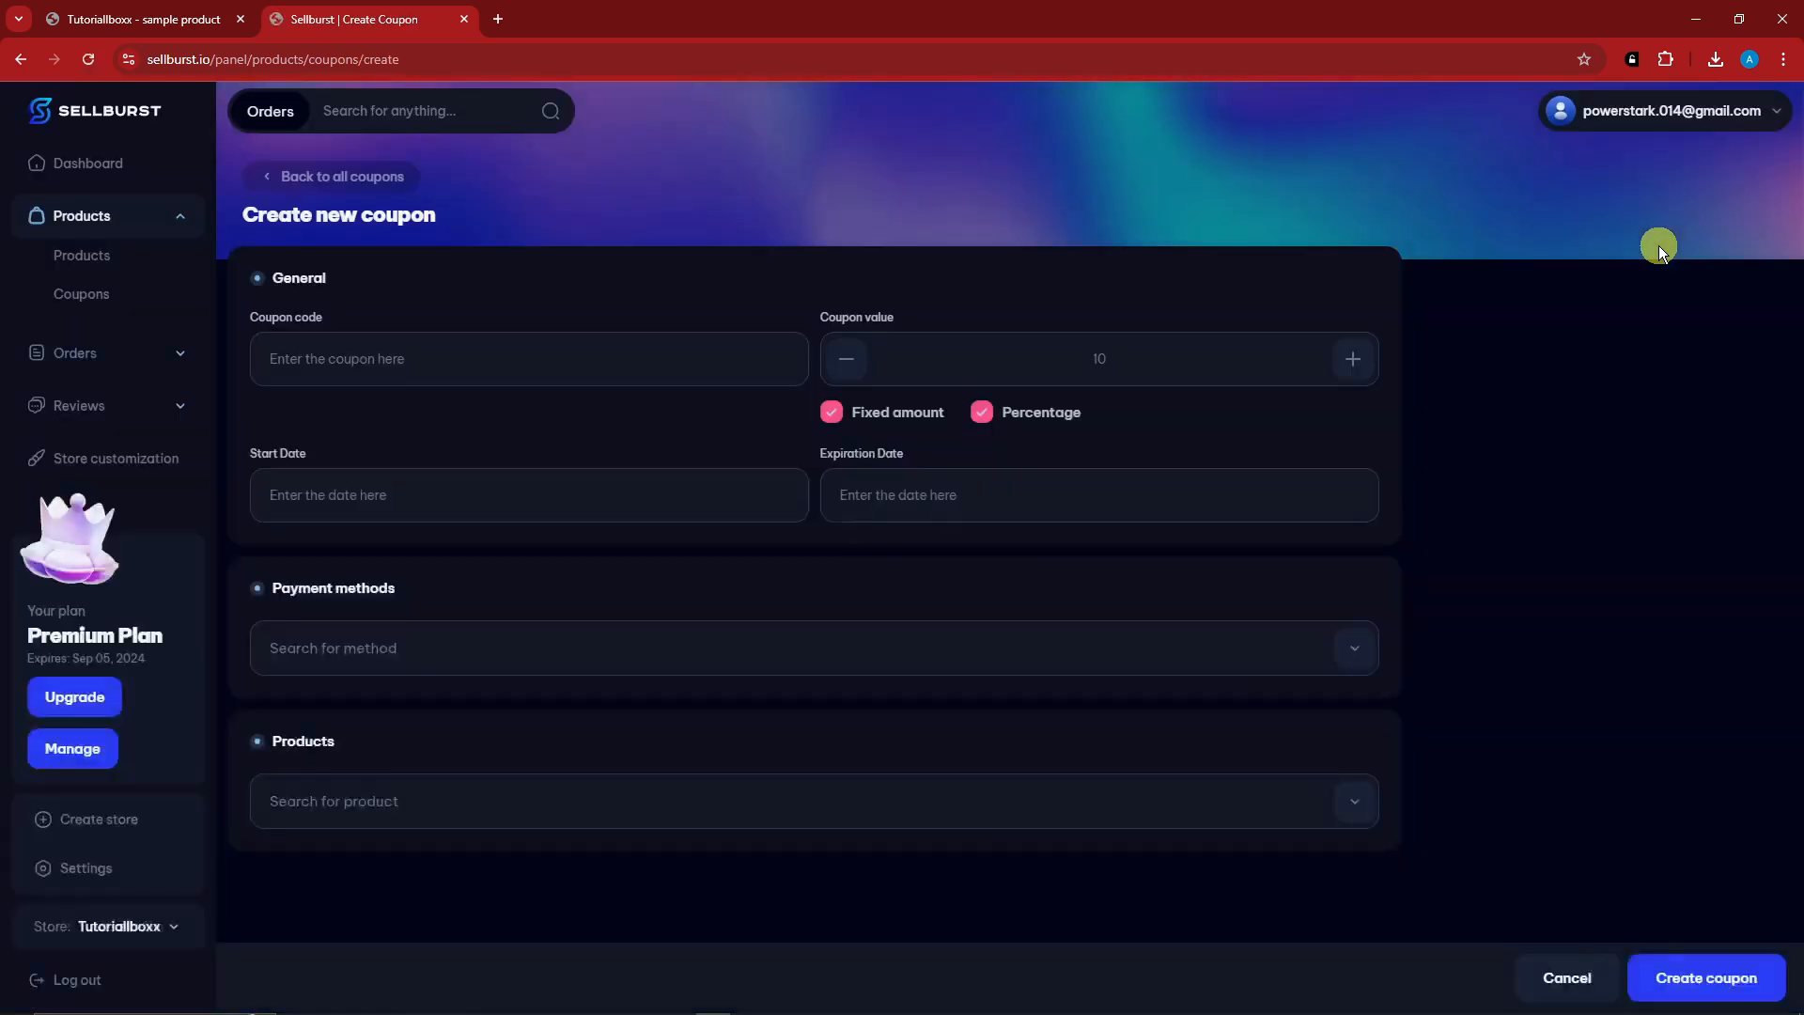
{"action": "left_click", "coordinate": [480, 361]}
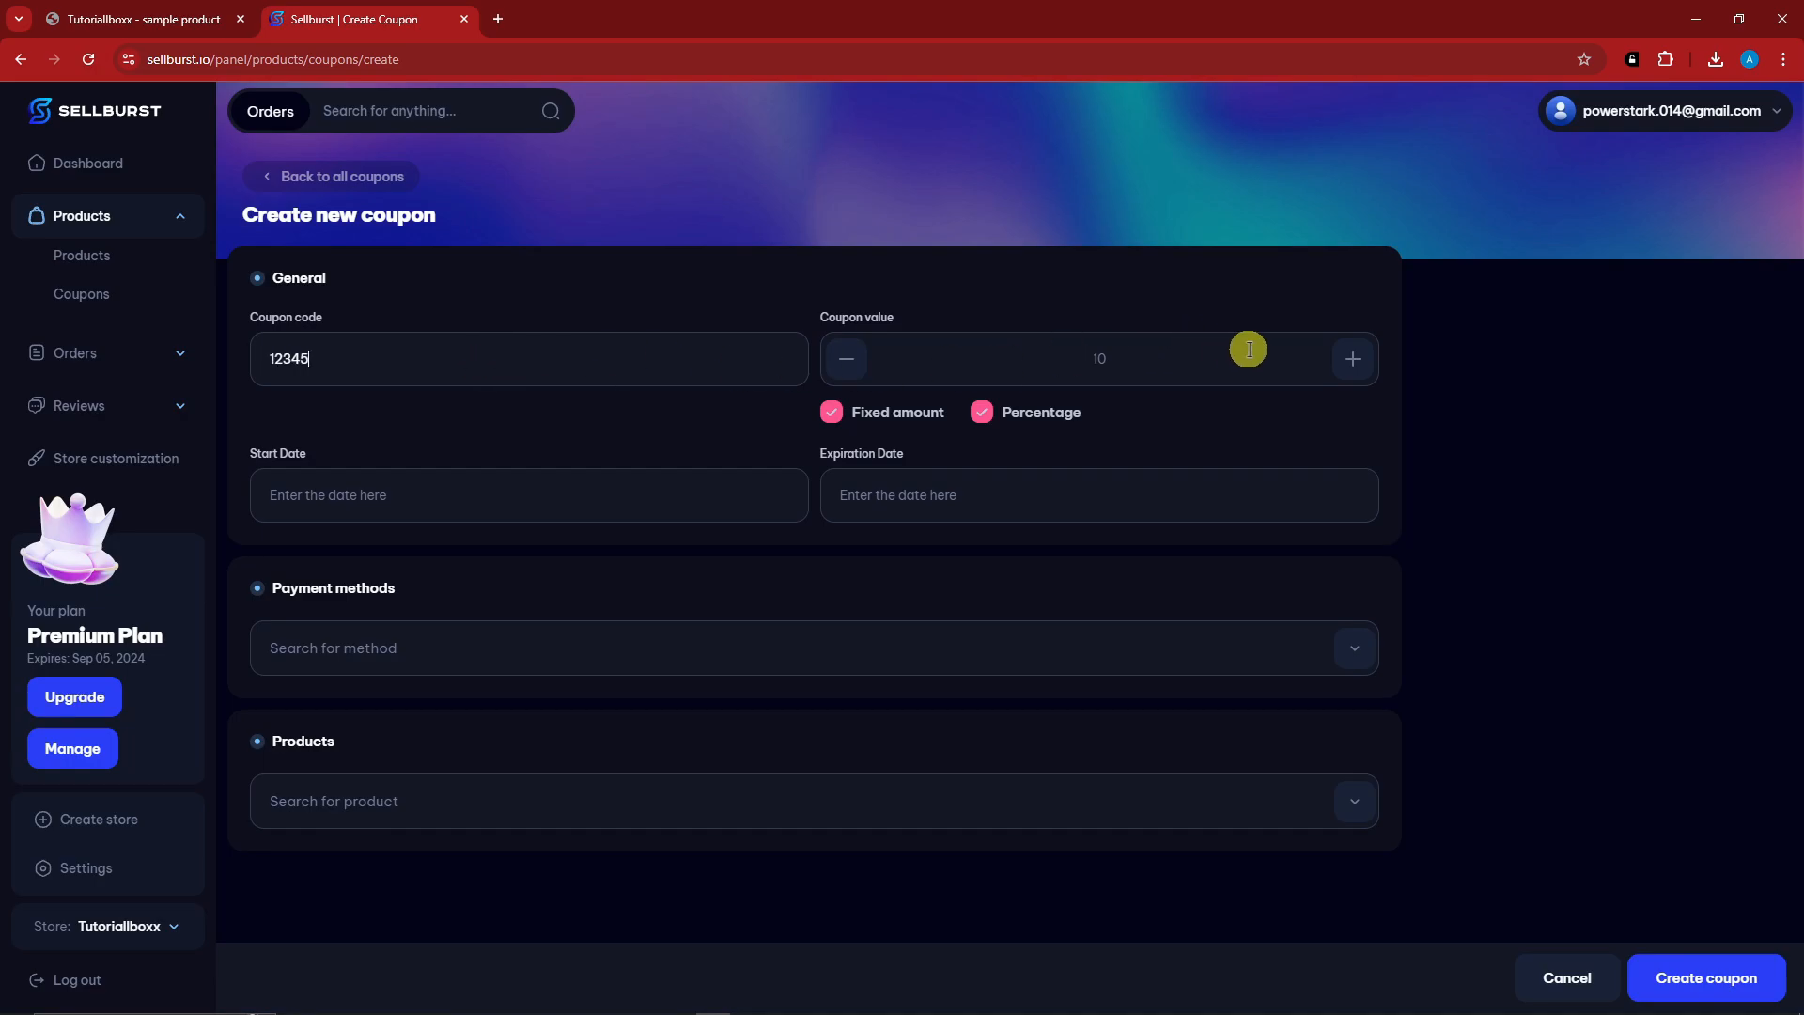
{"action": "left_click", "coordinate": [1105, 362]}
{"action": "left_click", "coordinate": [983, 413]}
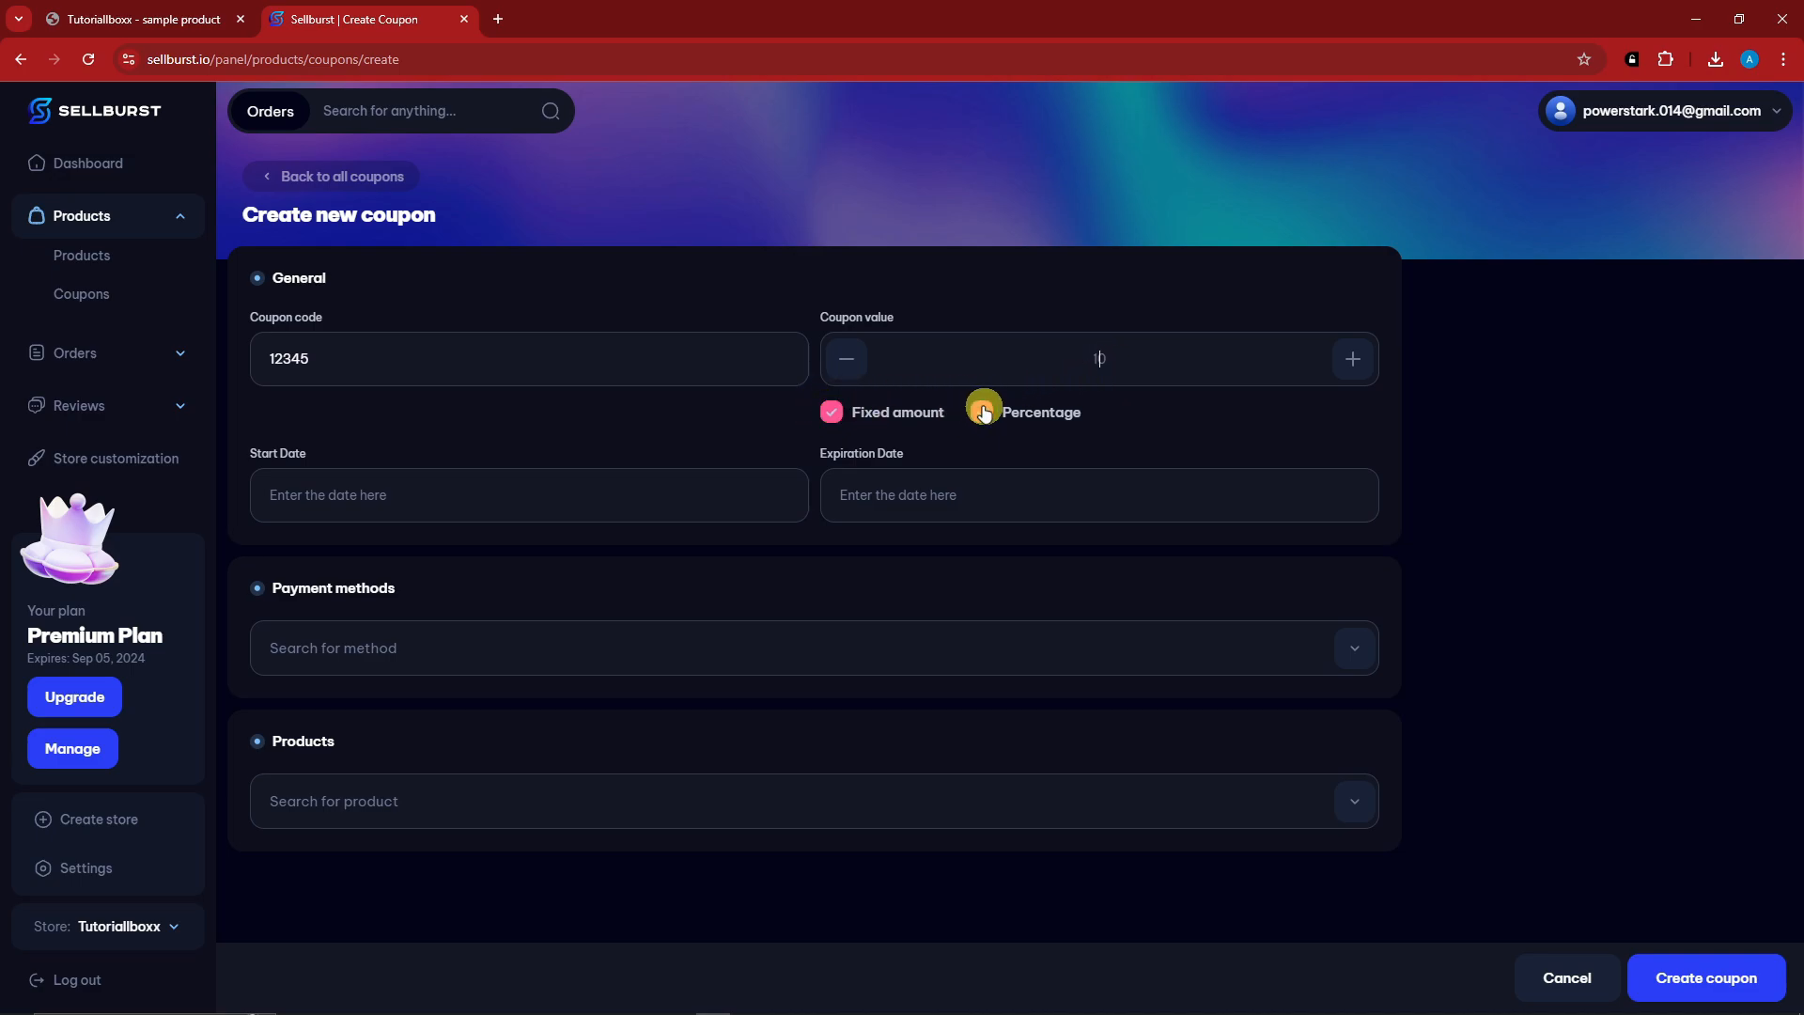
Set the coupon's start date to 2024-08-29 and its expiration date to 2024-08-31.
{"action": "left_click", "coordinate": [465, 493]}
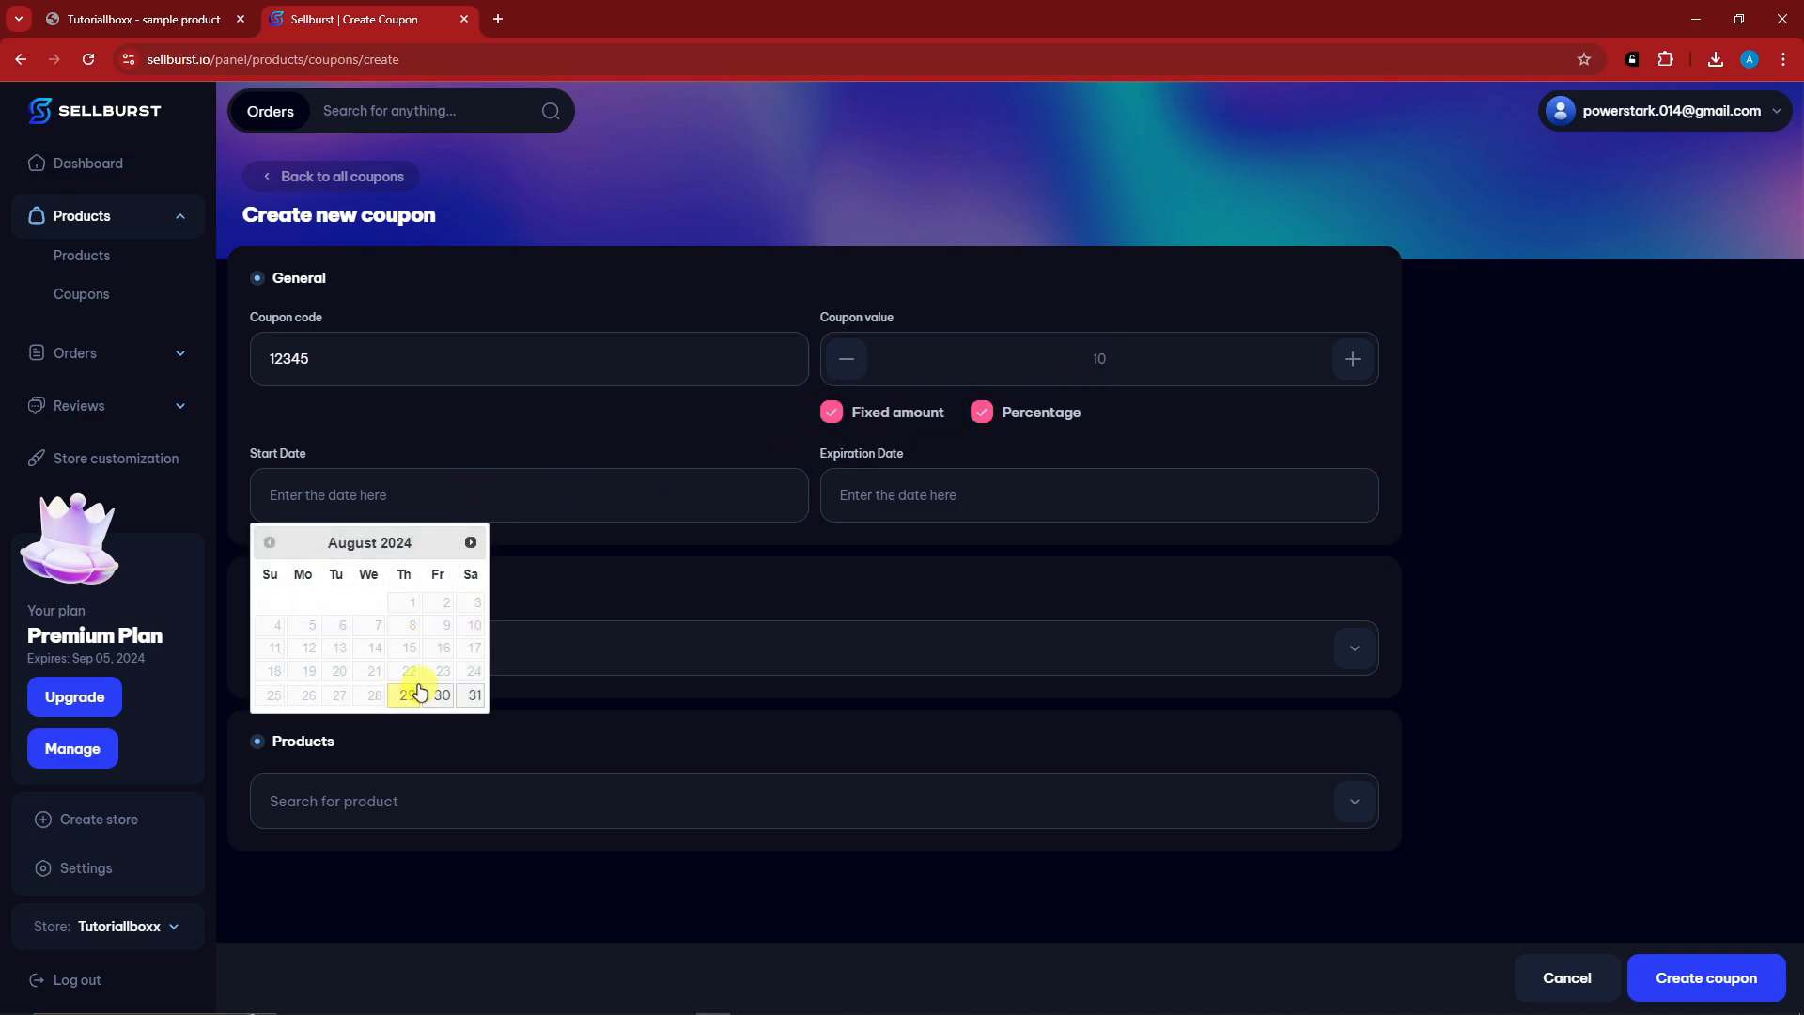
{"action": "left_click", "coordinate": [402, 698]}
{"action": "left_click", "coordinate": [962, 509]}
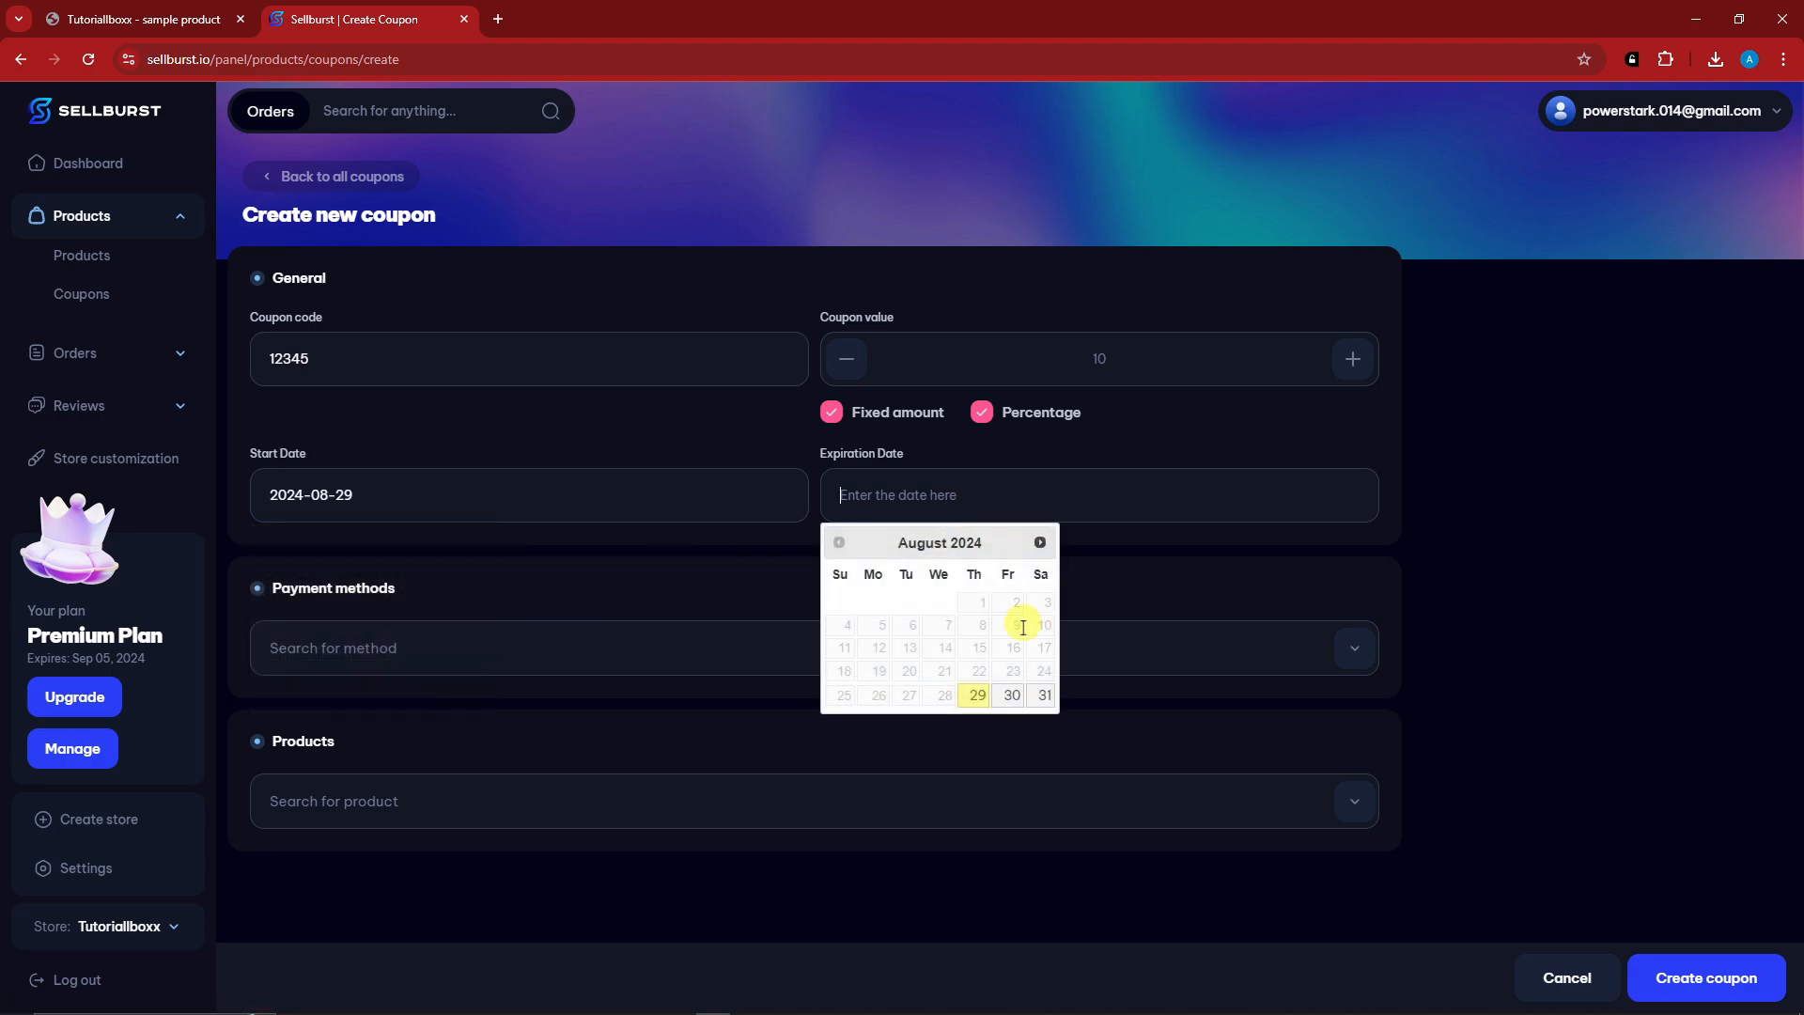
{"action": "left_click", "coordinate": [1041, 695]}
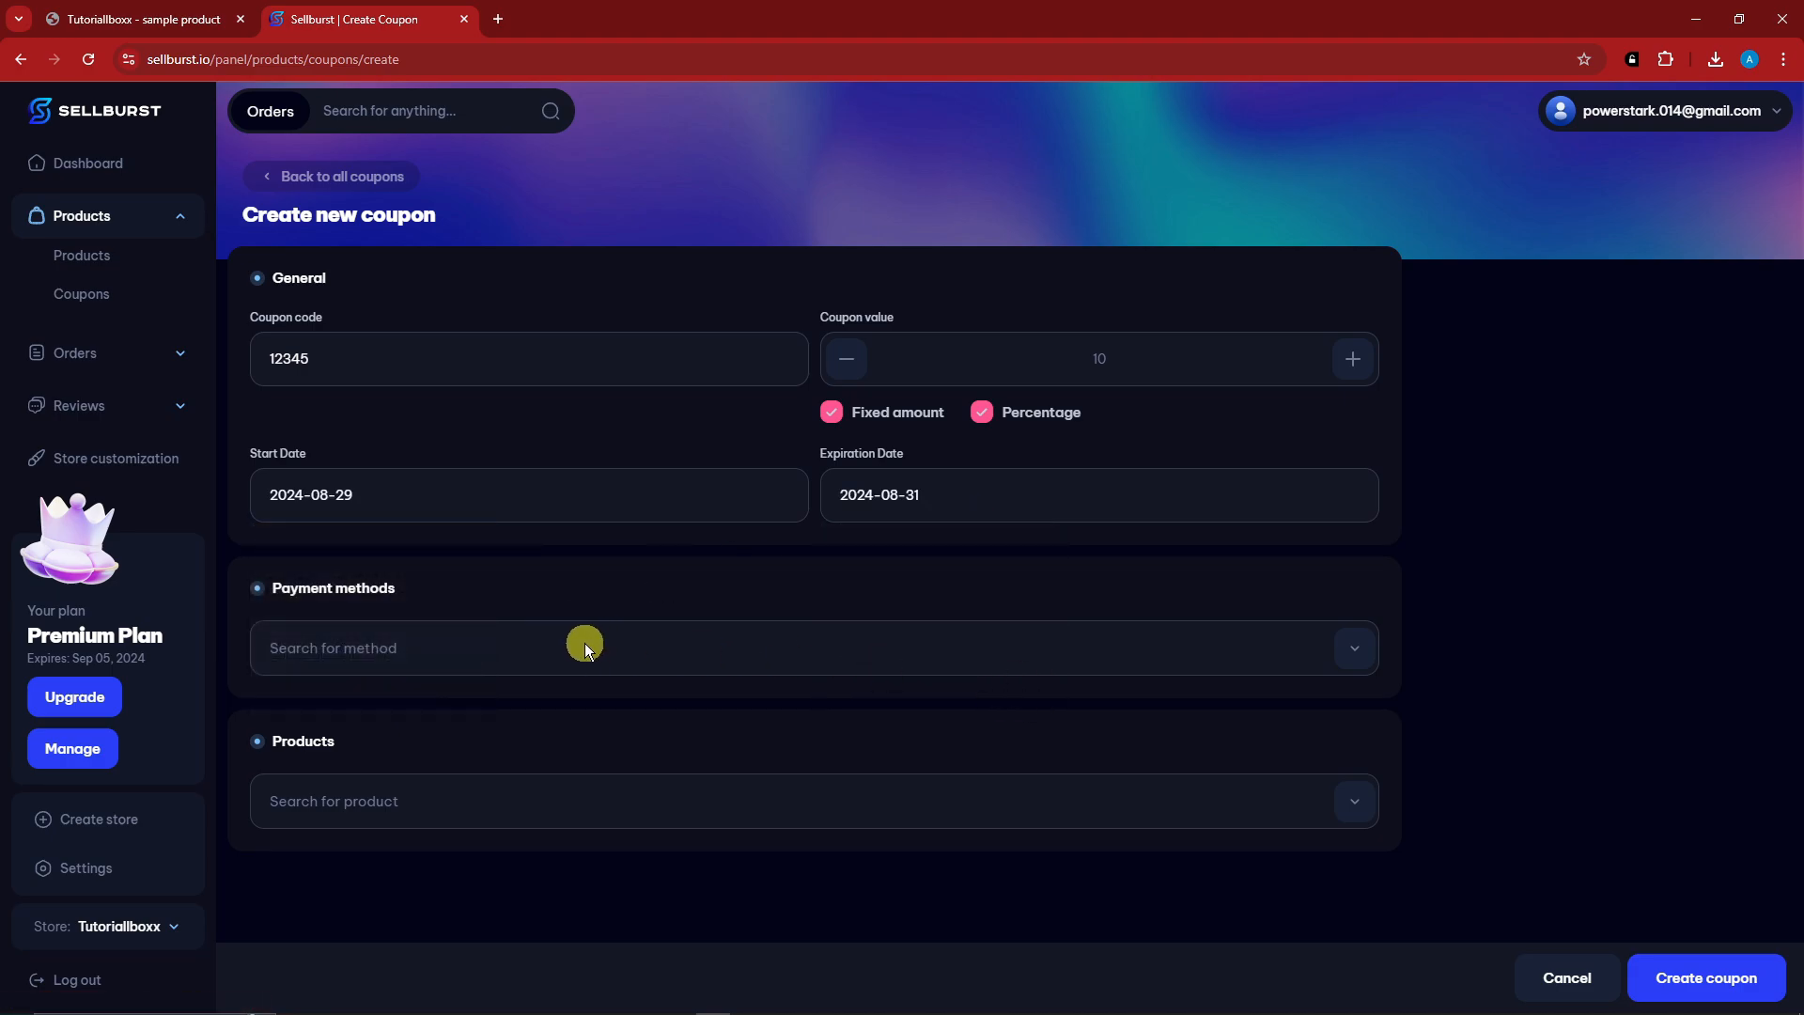
Assign PayPal and the sample product to the coupon and try to create it.
{"action": "left_click", "coordinate": [585, 645]}
{"action": "left_click", "coordinate": [368, 810]}
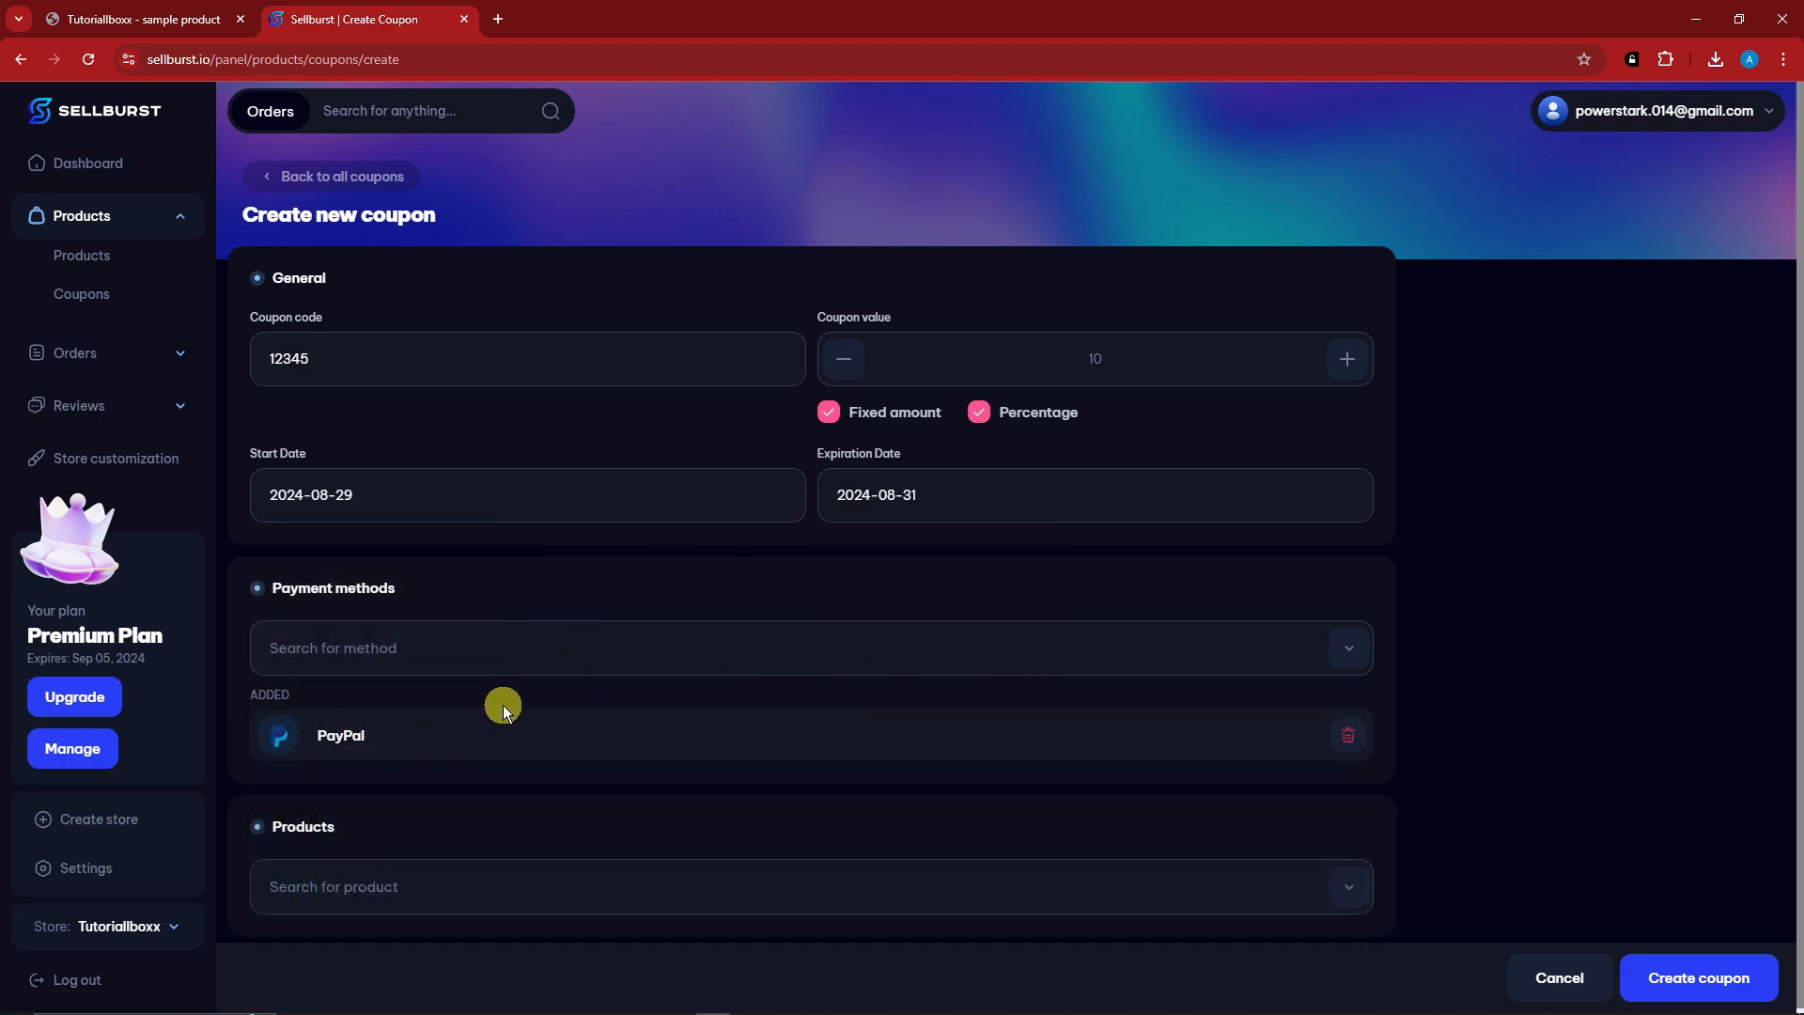
{"action": "left_click", "coordinate": [500, 879]}
{"action": "left_click", "coordinate": [404, 962]}
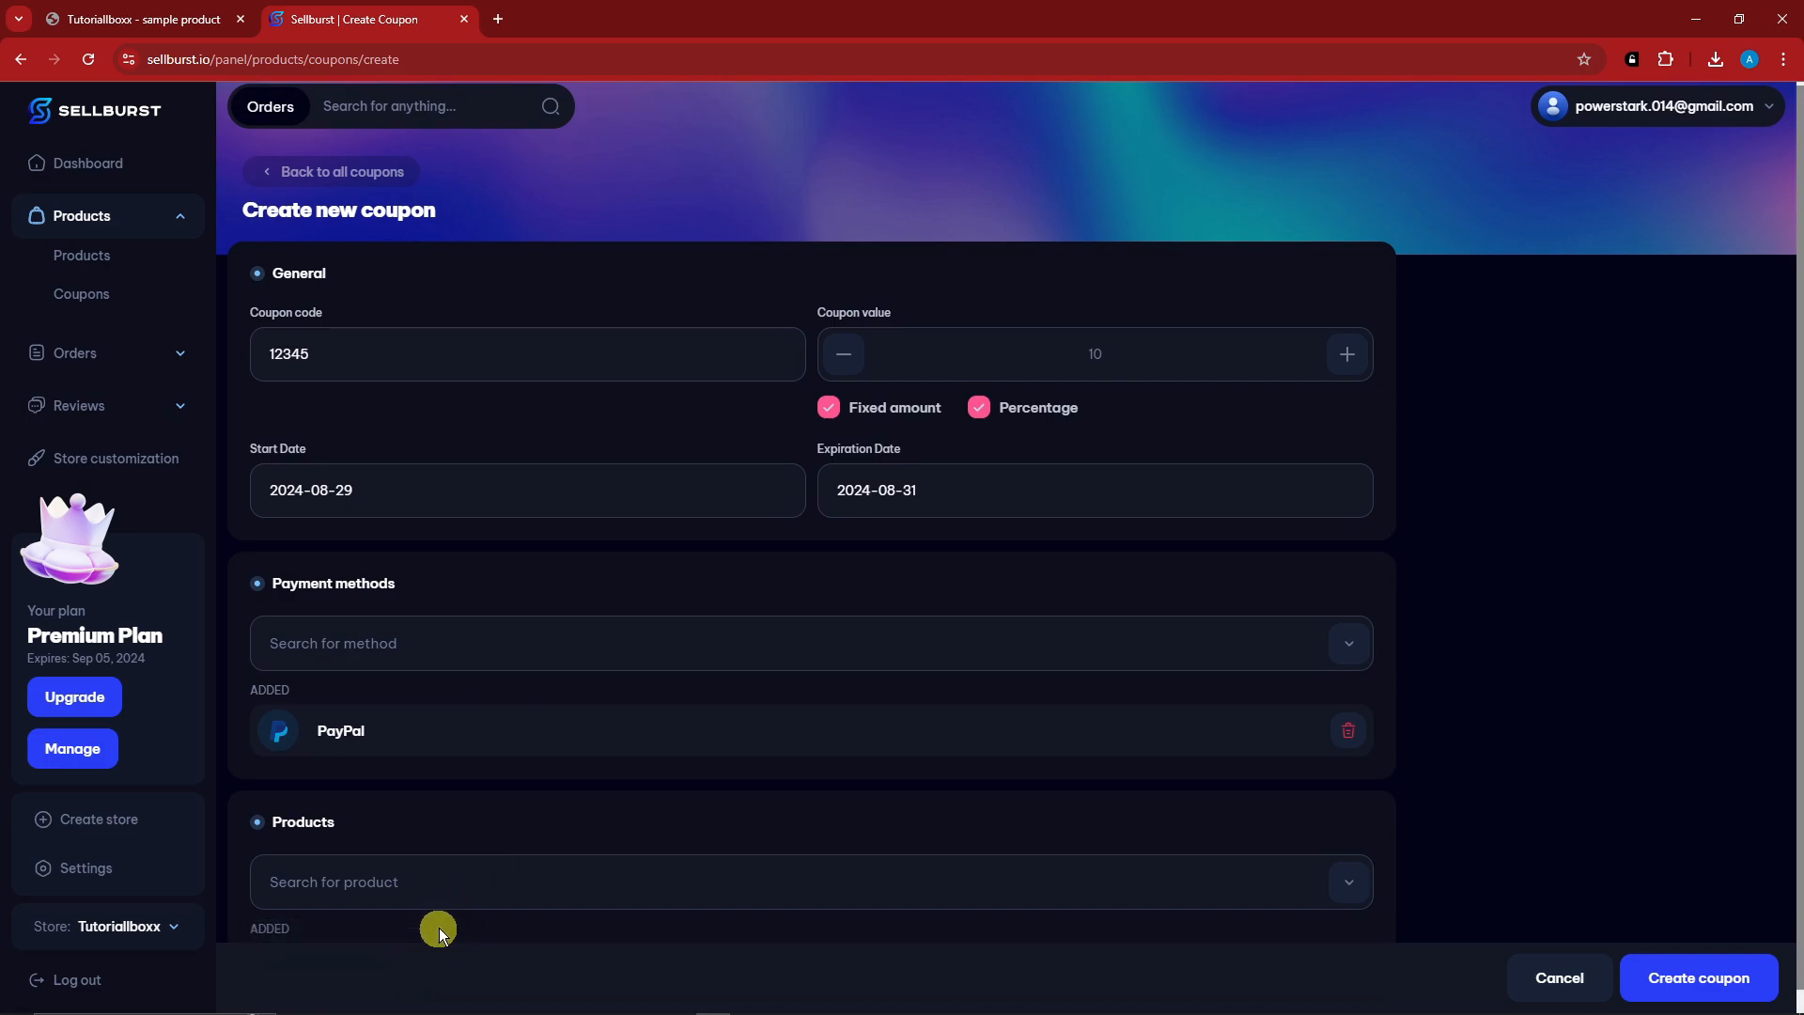
{"action": "scroll", "coordinate": [488, 780], "scroll_direction": "down", "scroll_amount": 1}
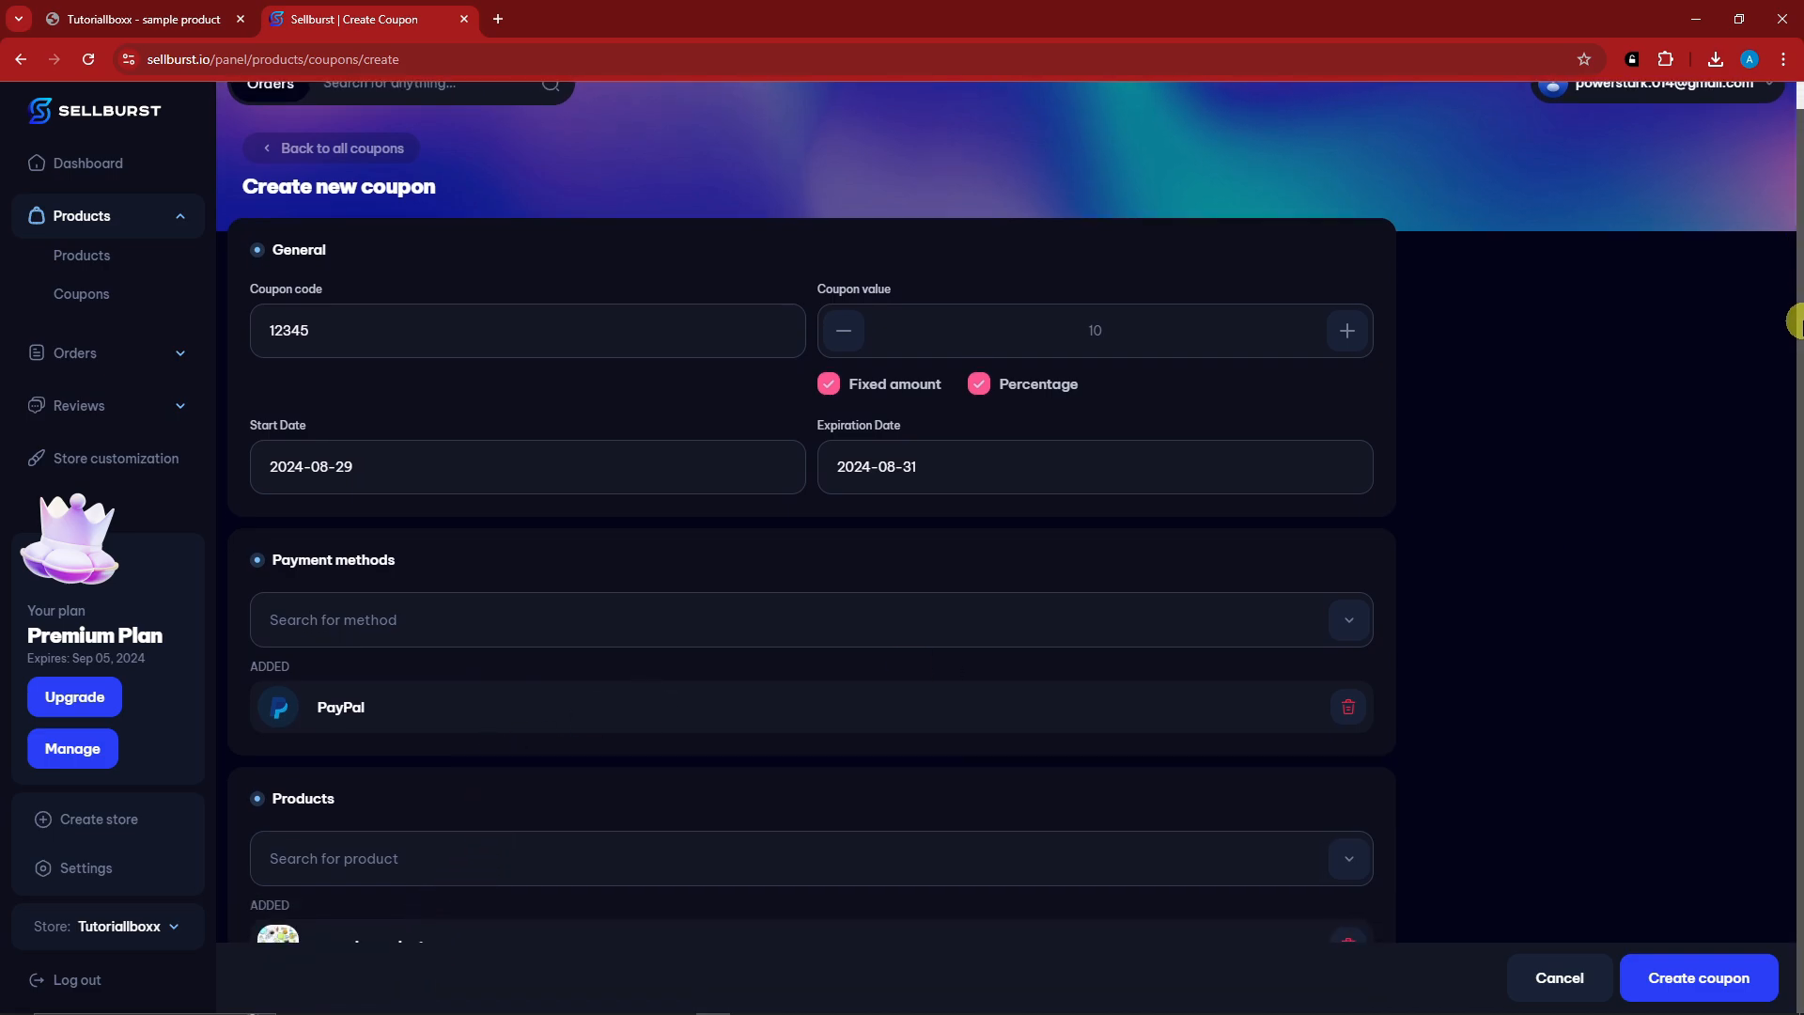
{"action": "scroll", "coordinate": [1796, 564], "scroll_direction": "up", "scroll_amount": 1}
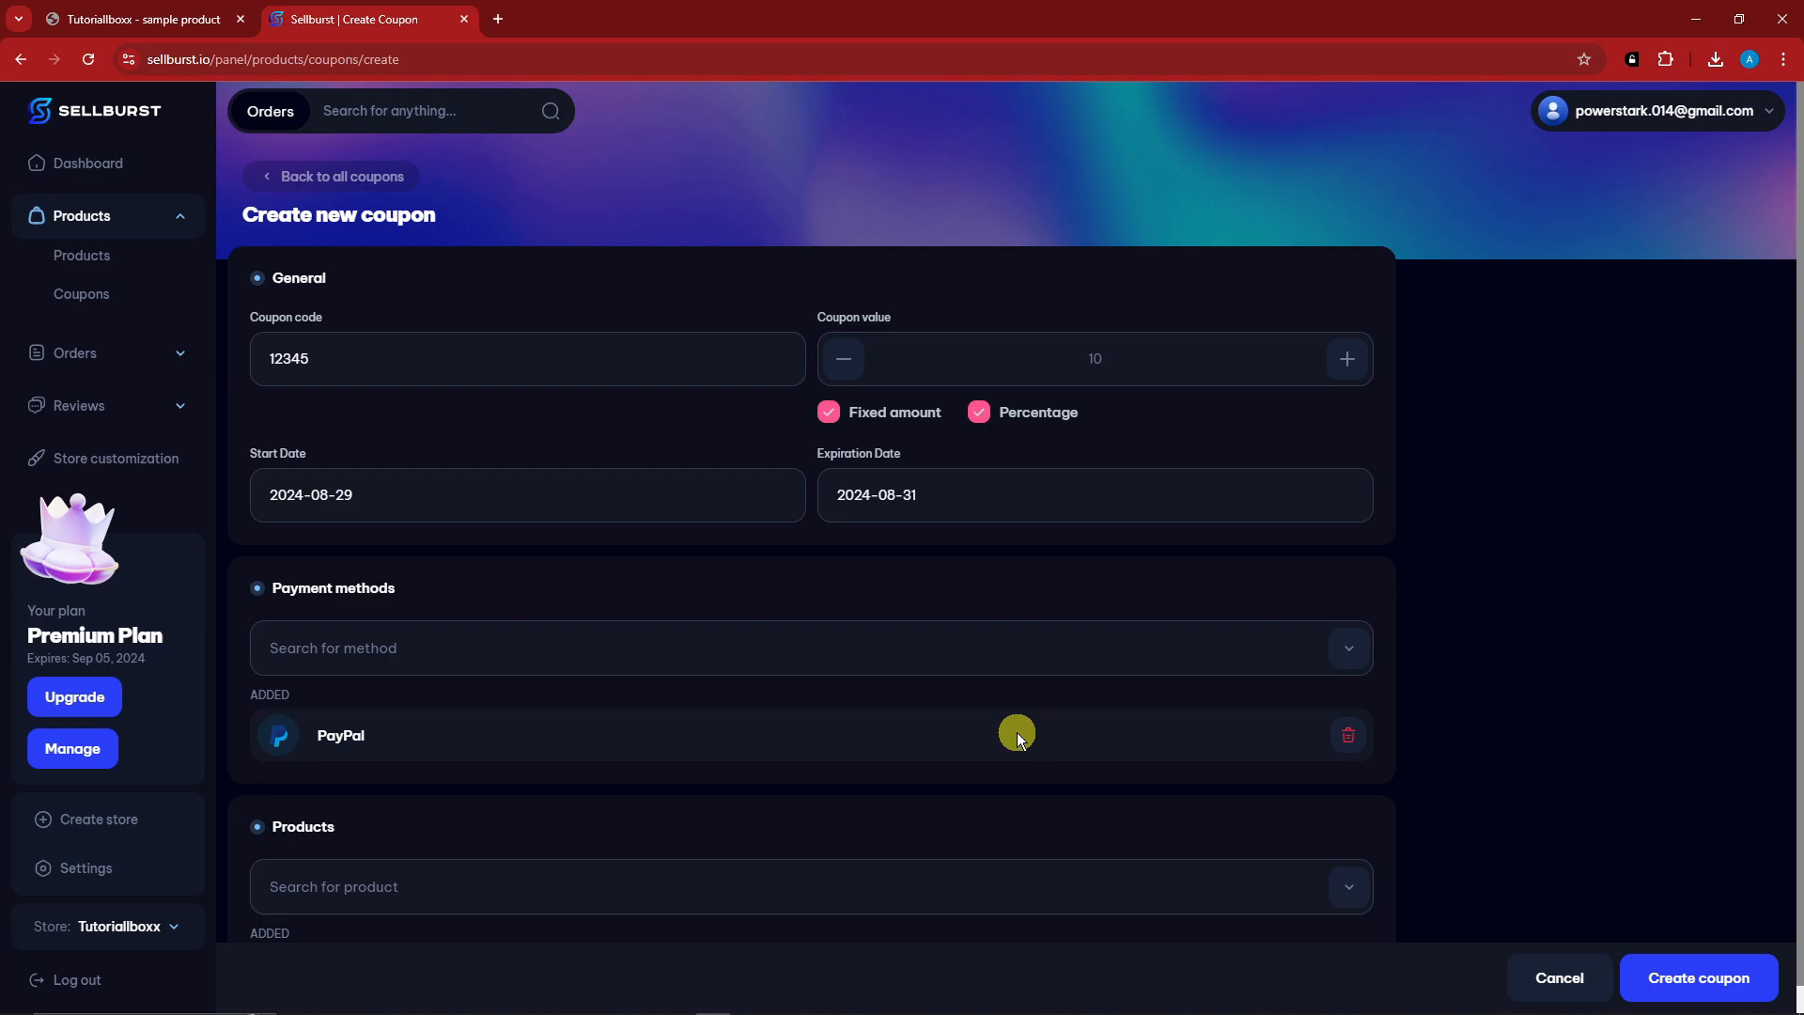
{"action": "left_click", "coordinate": [1699, 968]}
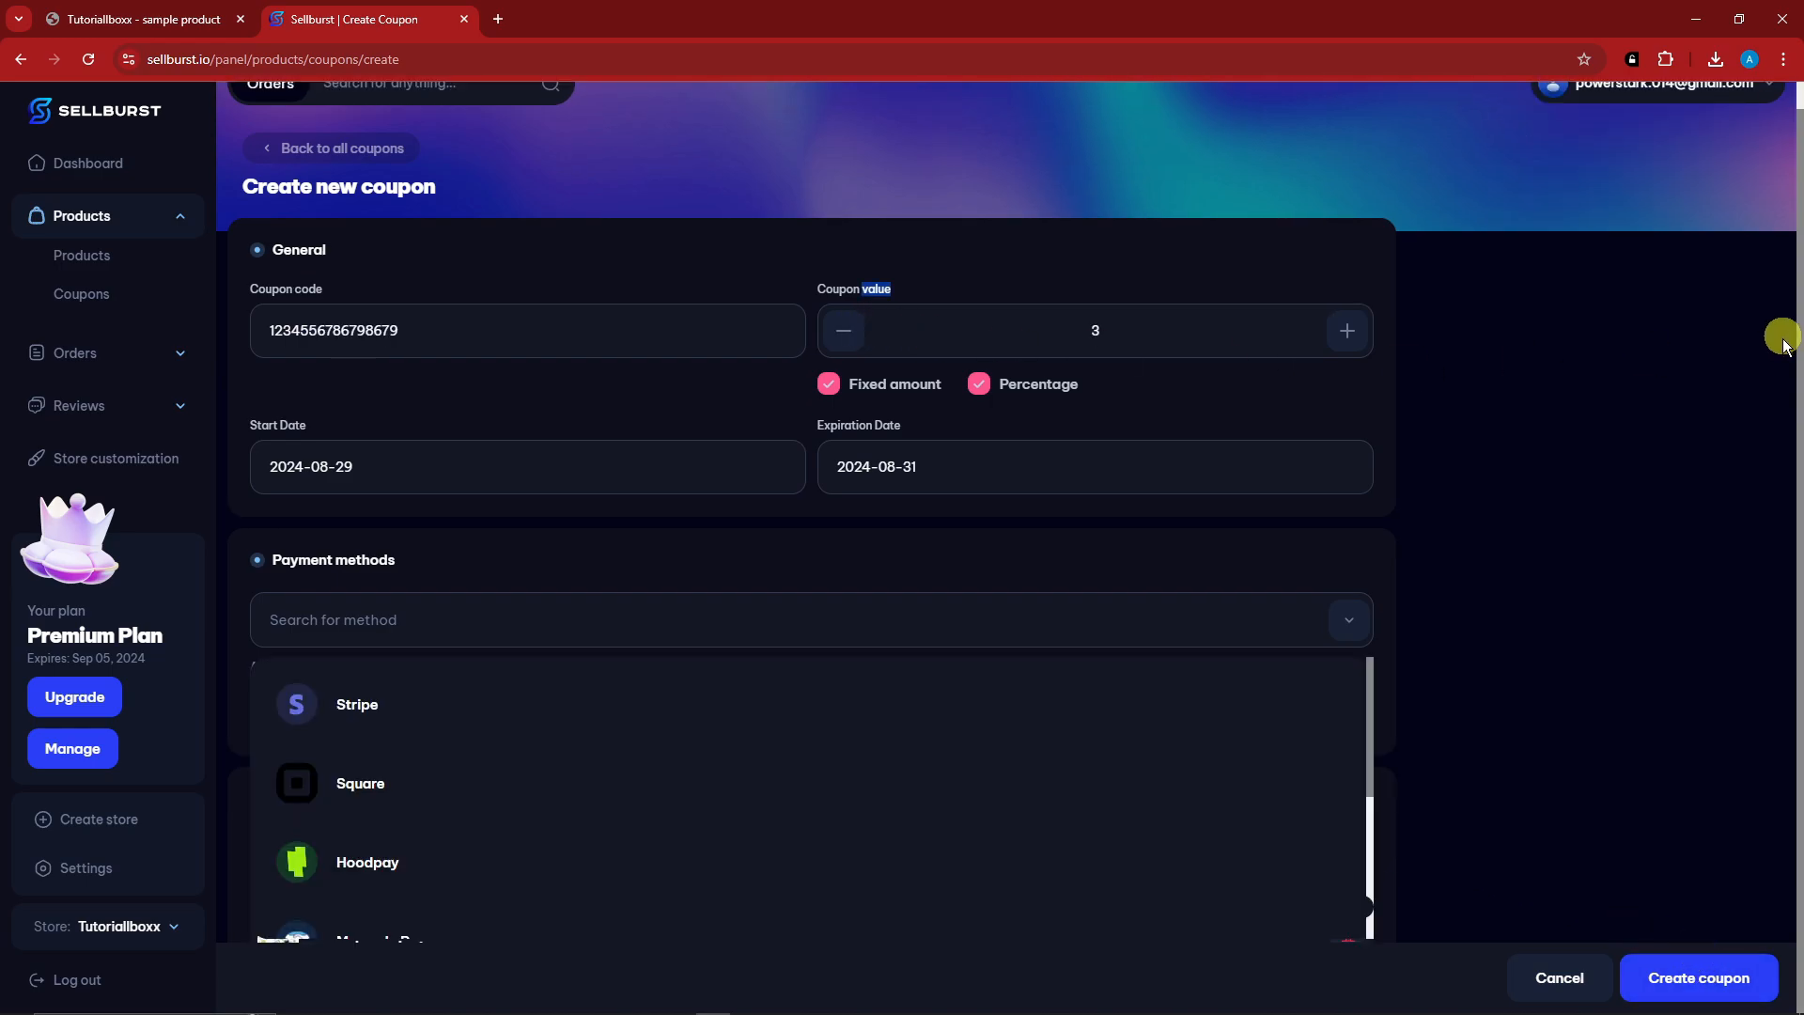
Add Stripe to the coupon's payment methods.
{"action": "left_click", "coordinate": [1180, 519]}
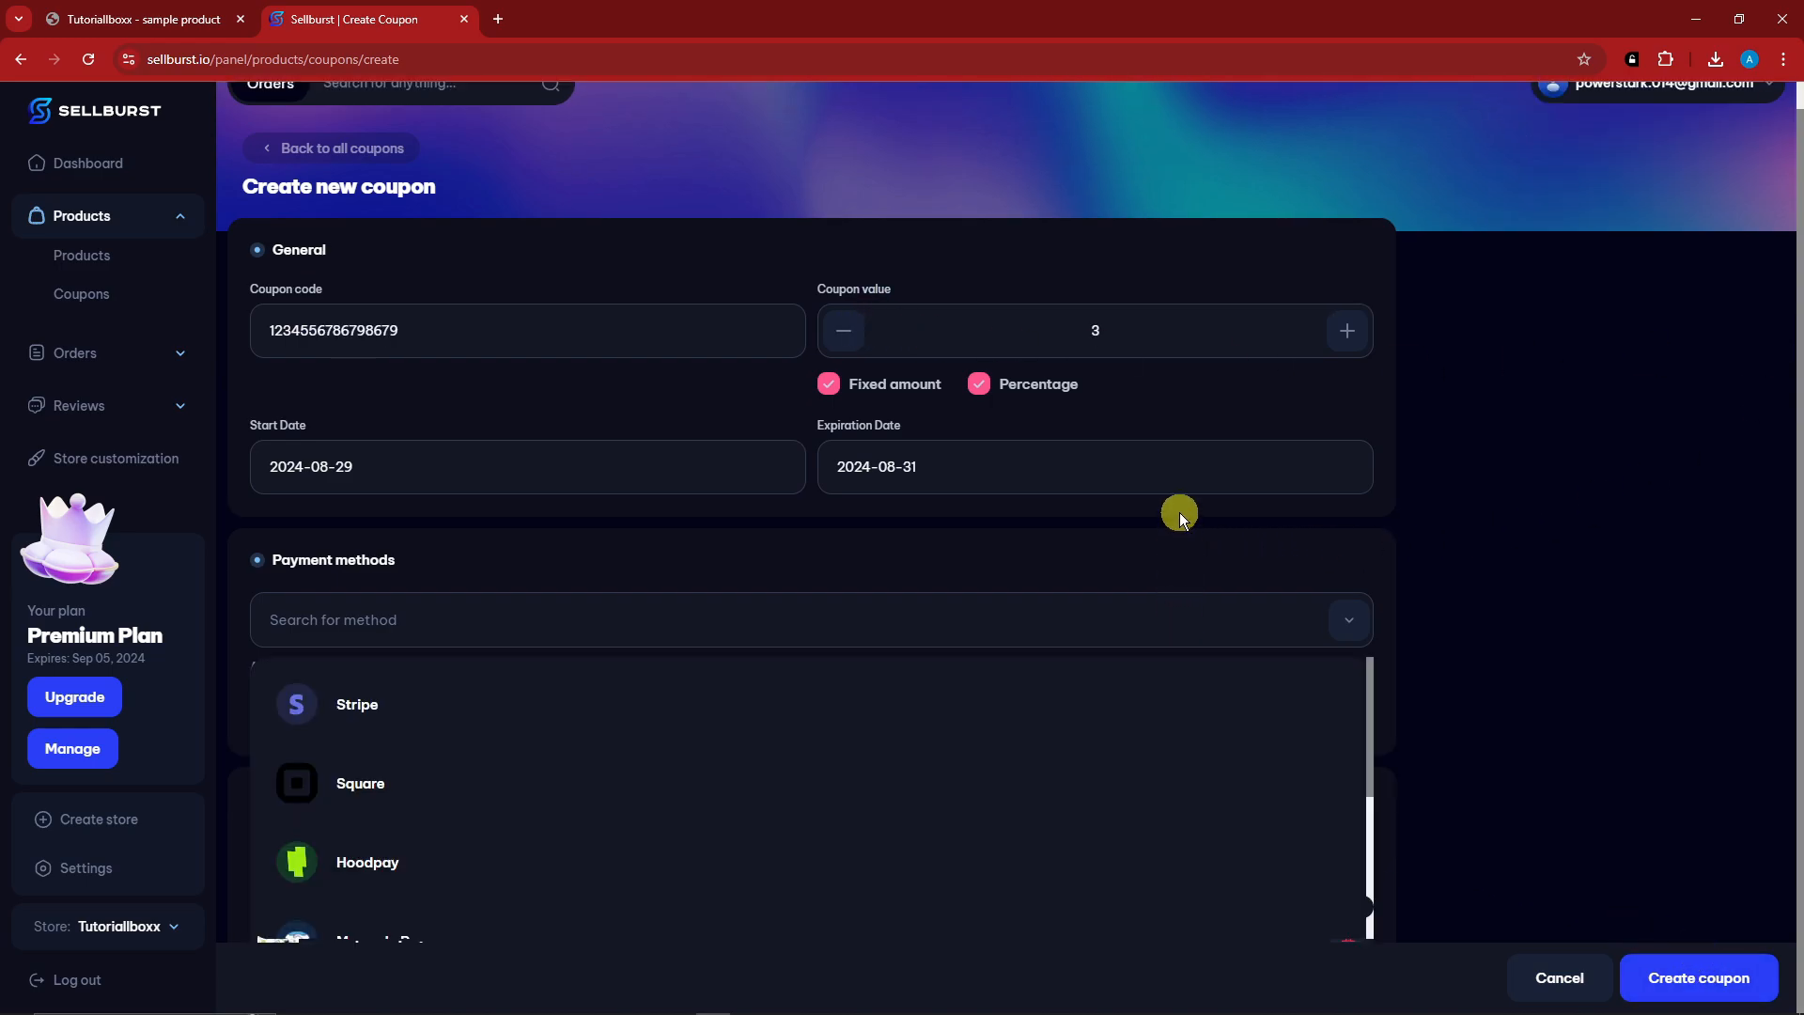
{"action": "left_click", "coordinate": [363, 700]}
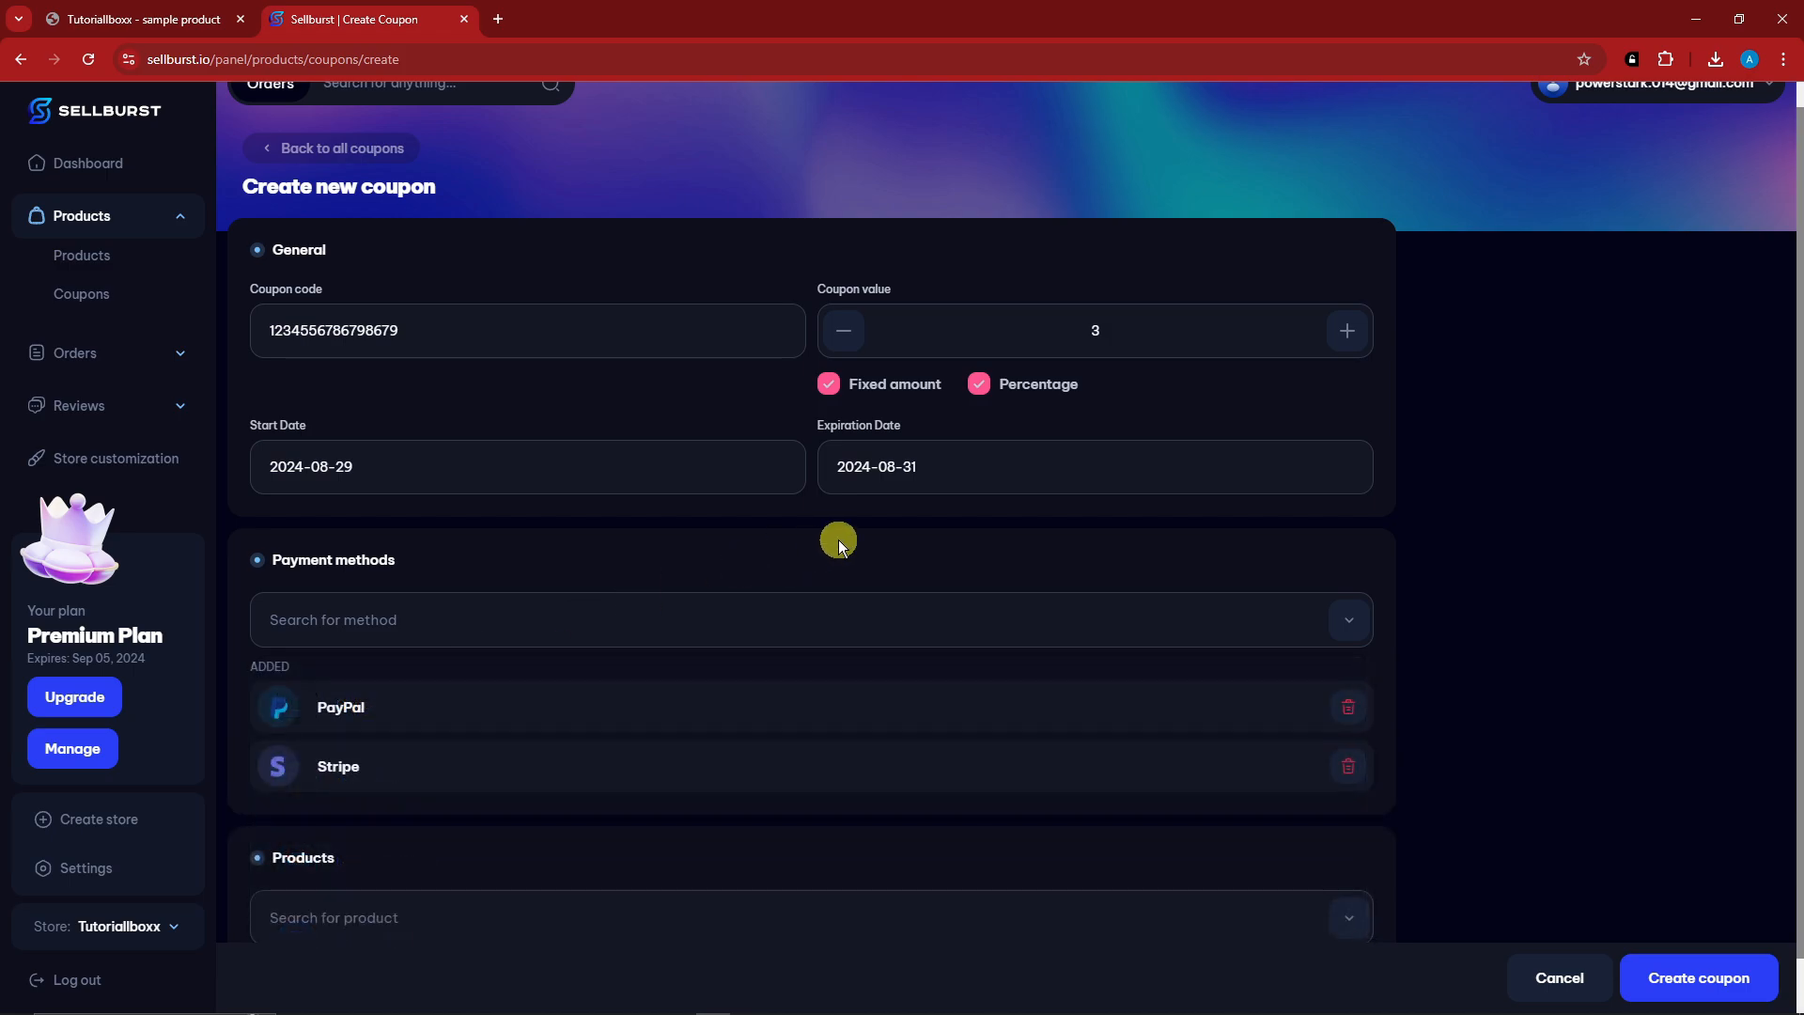
Raise the coupon value to 5 and create the coupon.
{"action": "scroll", "coordinate": [455, 817], "scroll_direction": "down", "scroll_amount": 1}
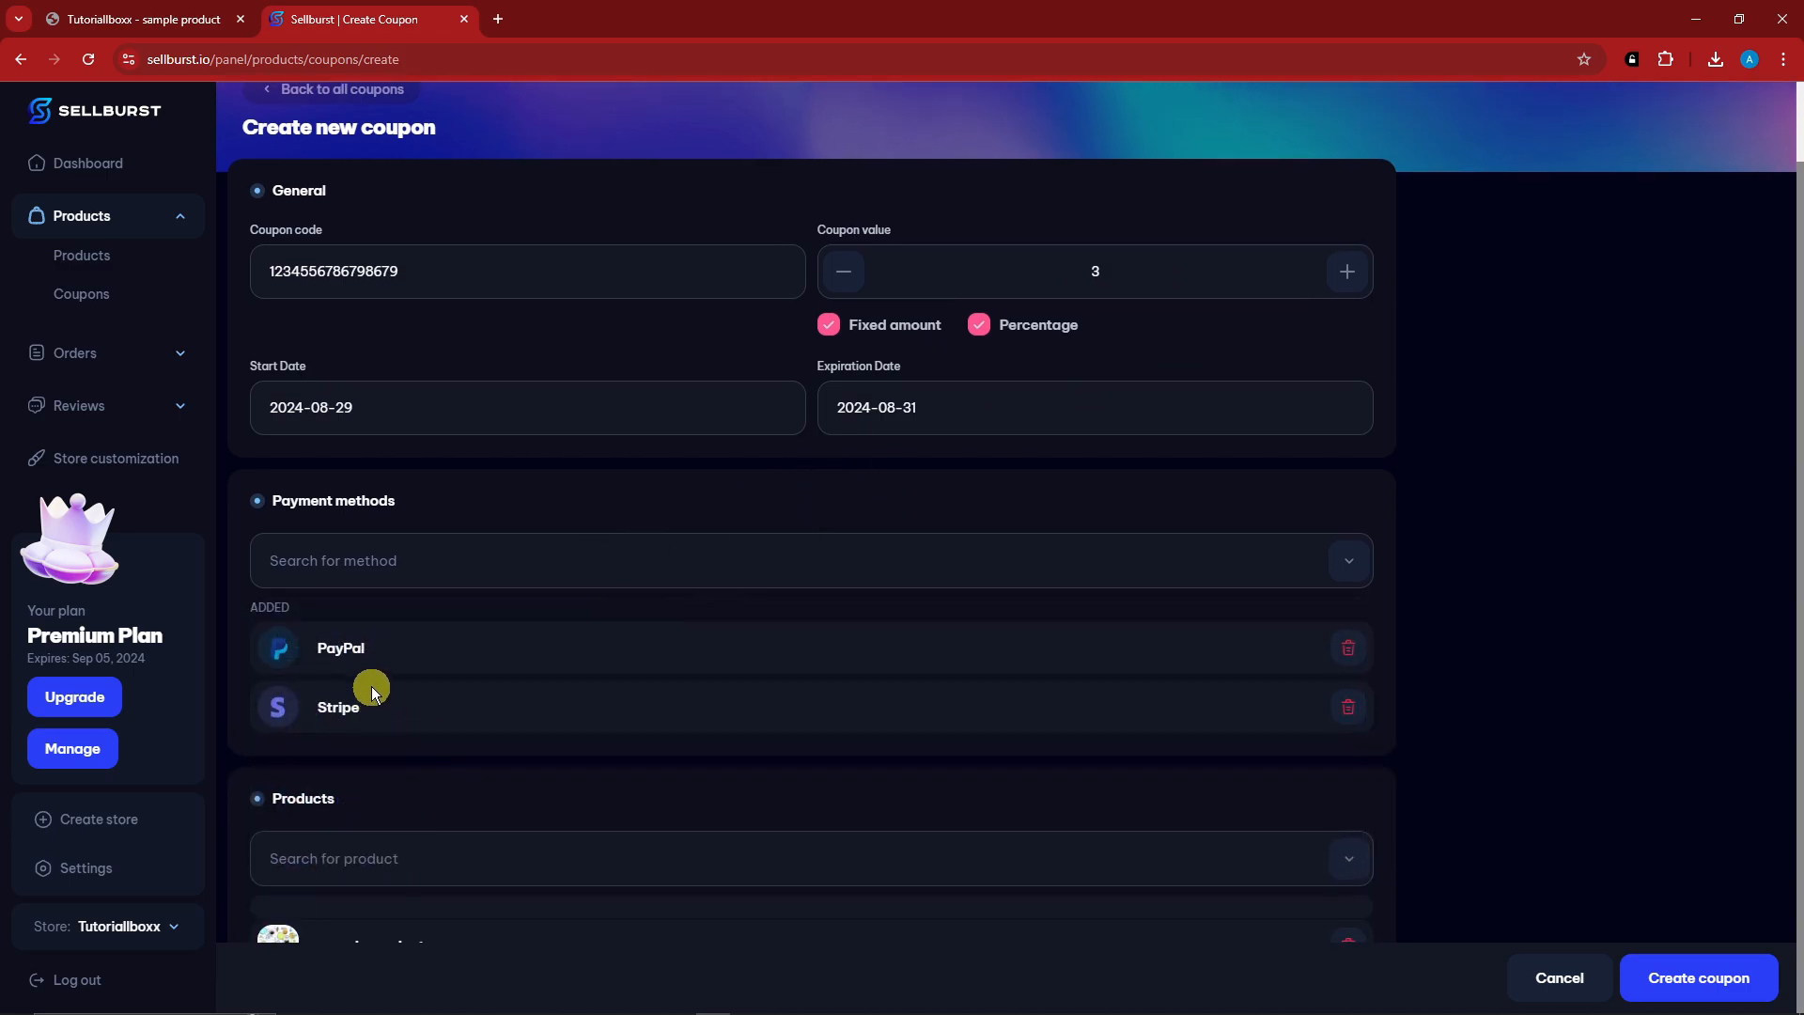
{"action": "scroll", "coordinate": [1377, 463], "scroll_direction": "up", "scroll_amount": 1}
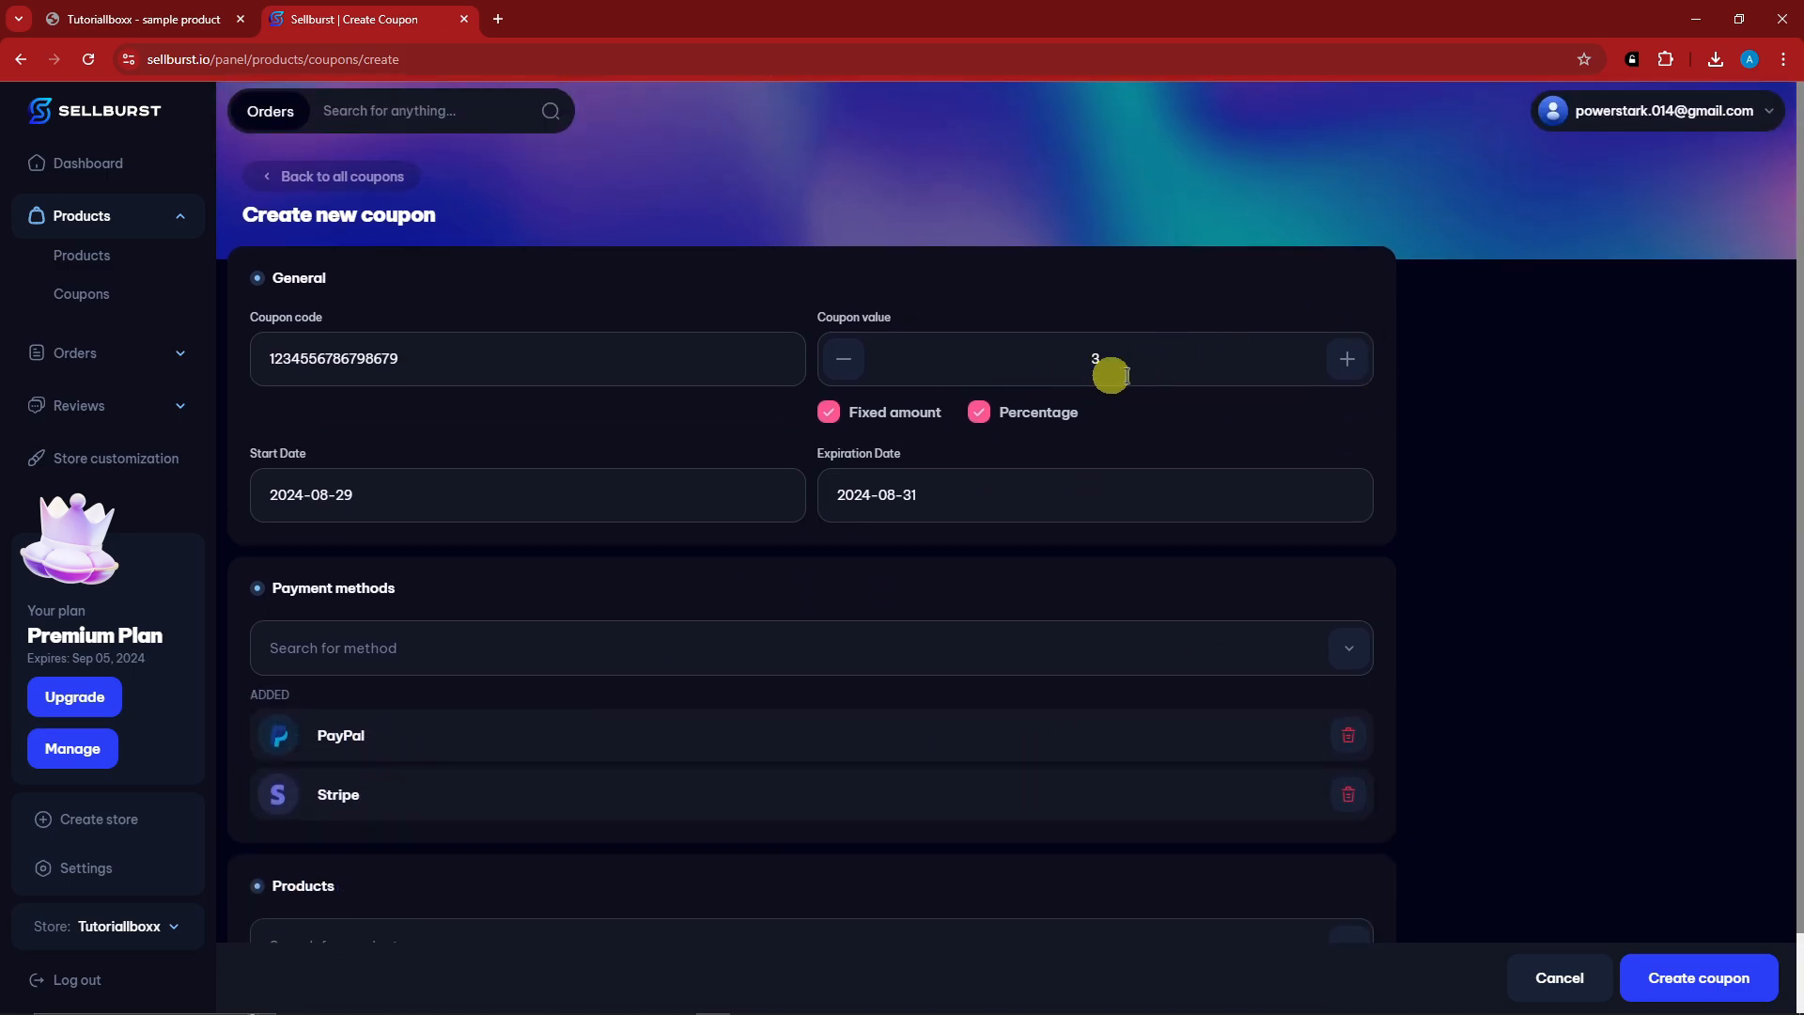
{"action": "left_click", "coordinate": [1349, 358]}
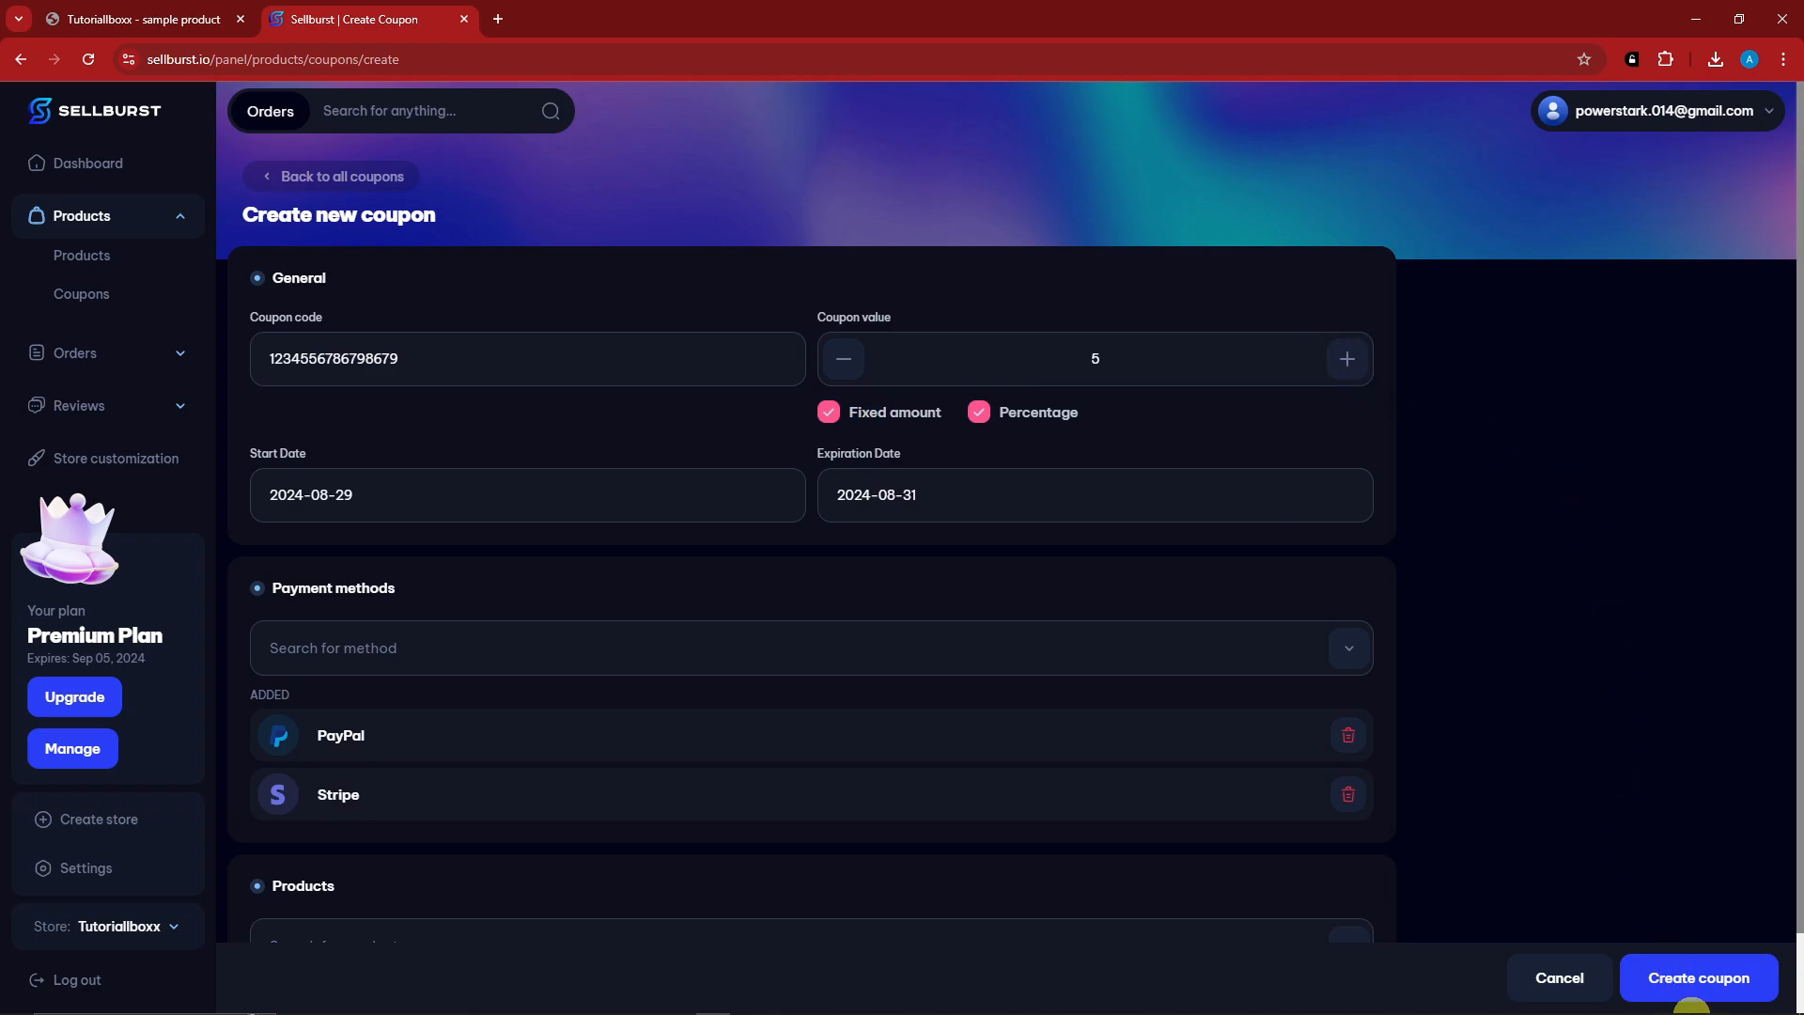
{"action": "left_click", "coordinate": [1710, 977]}
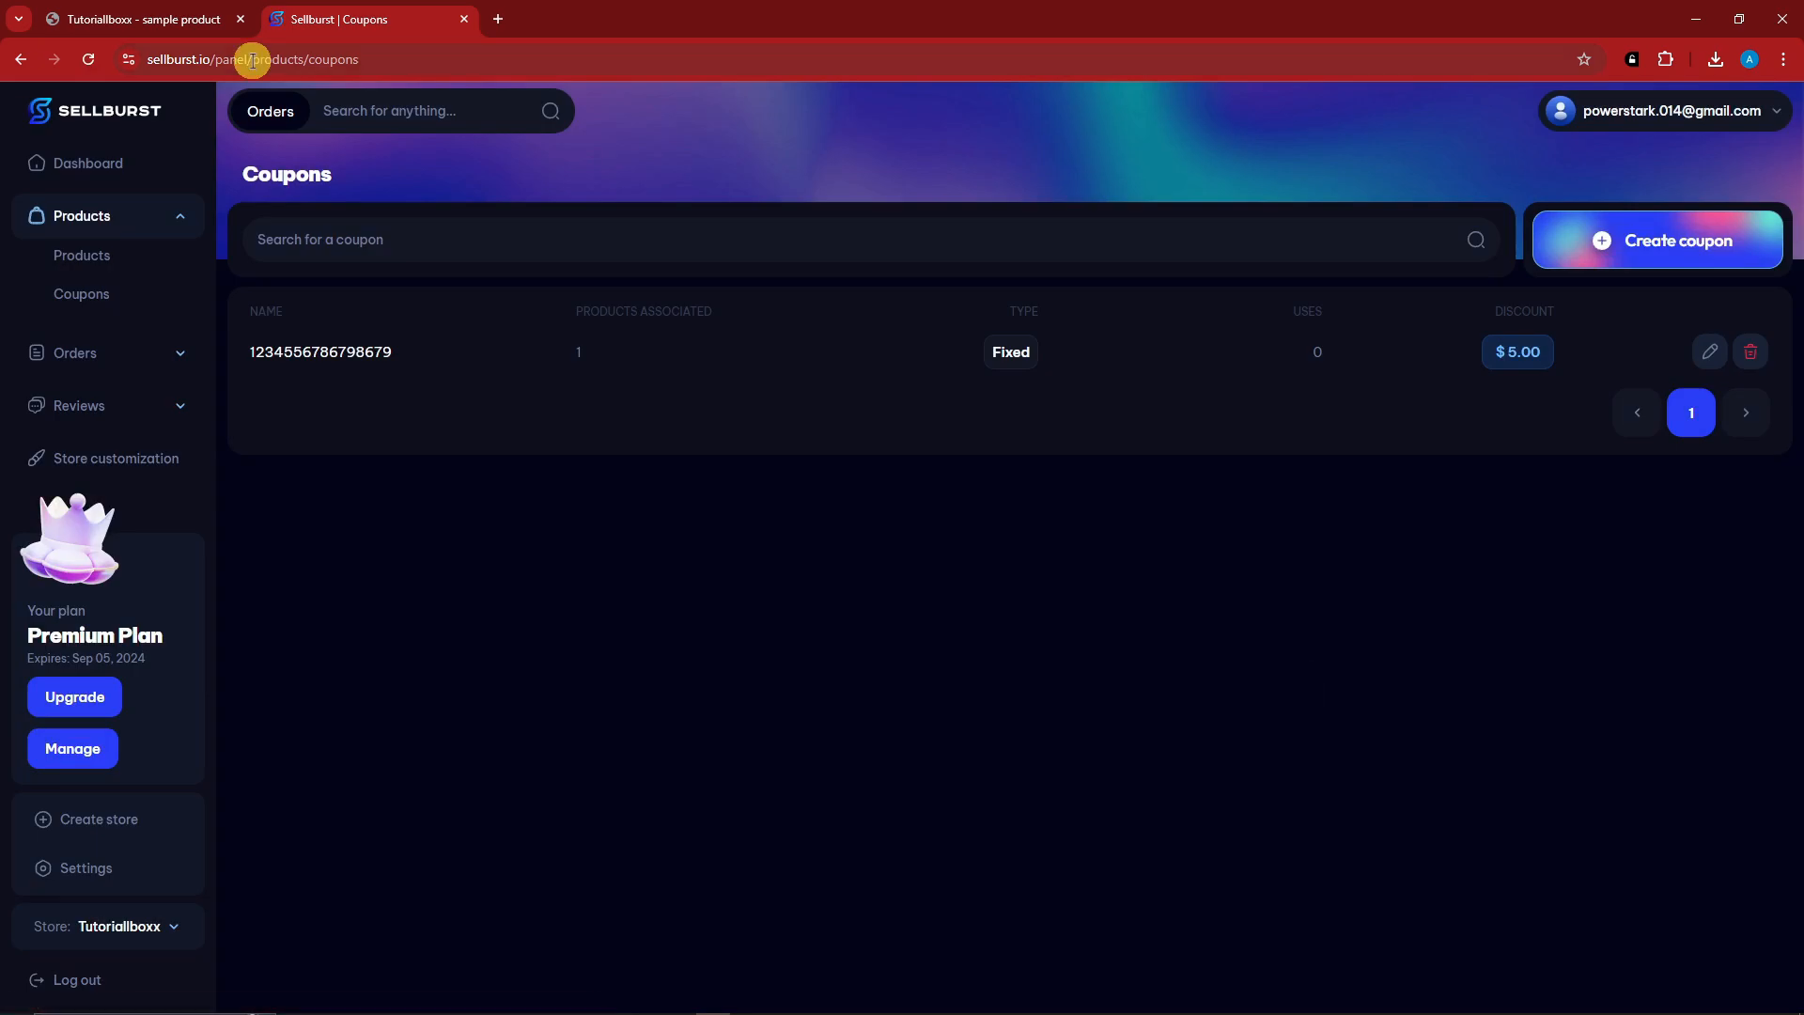
Check the sample product's page on the storefront and return to the coupon list in the store panel.
{"action": "left_click", "coordinate": [173, 11]}
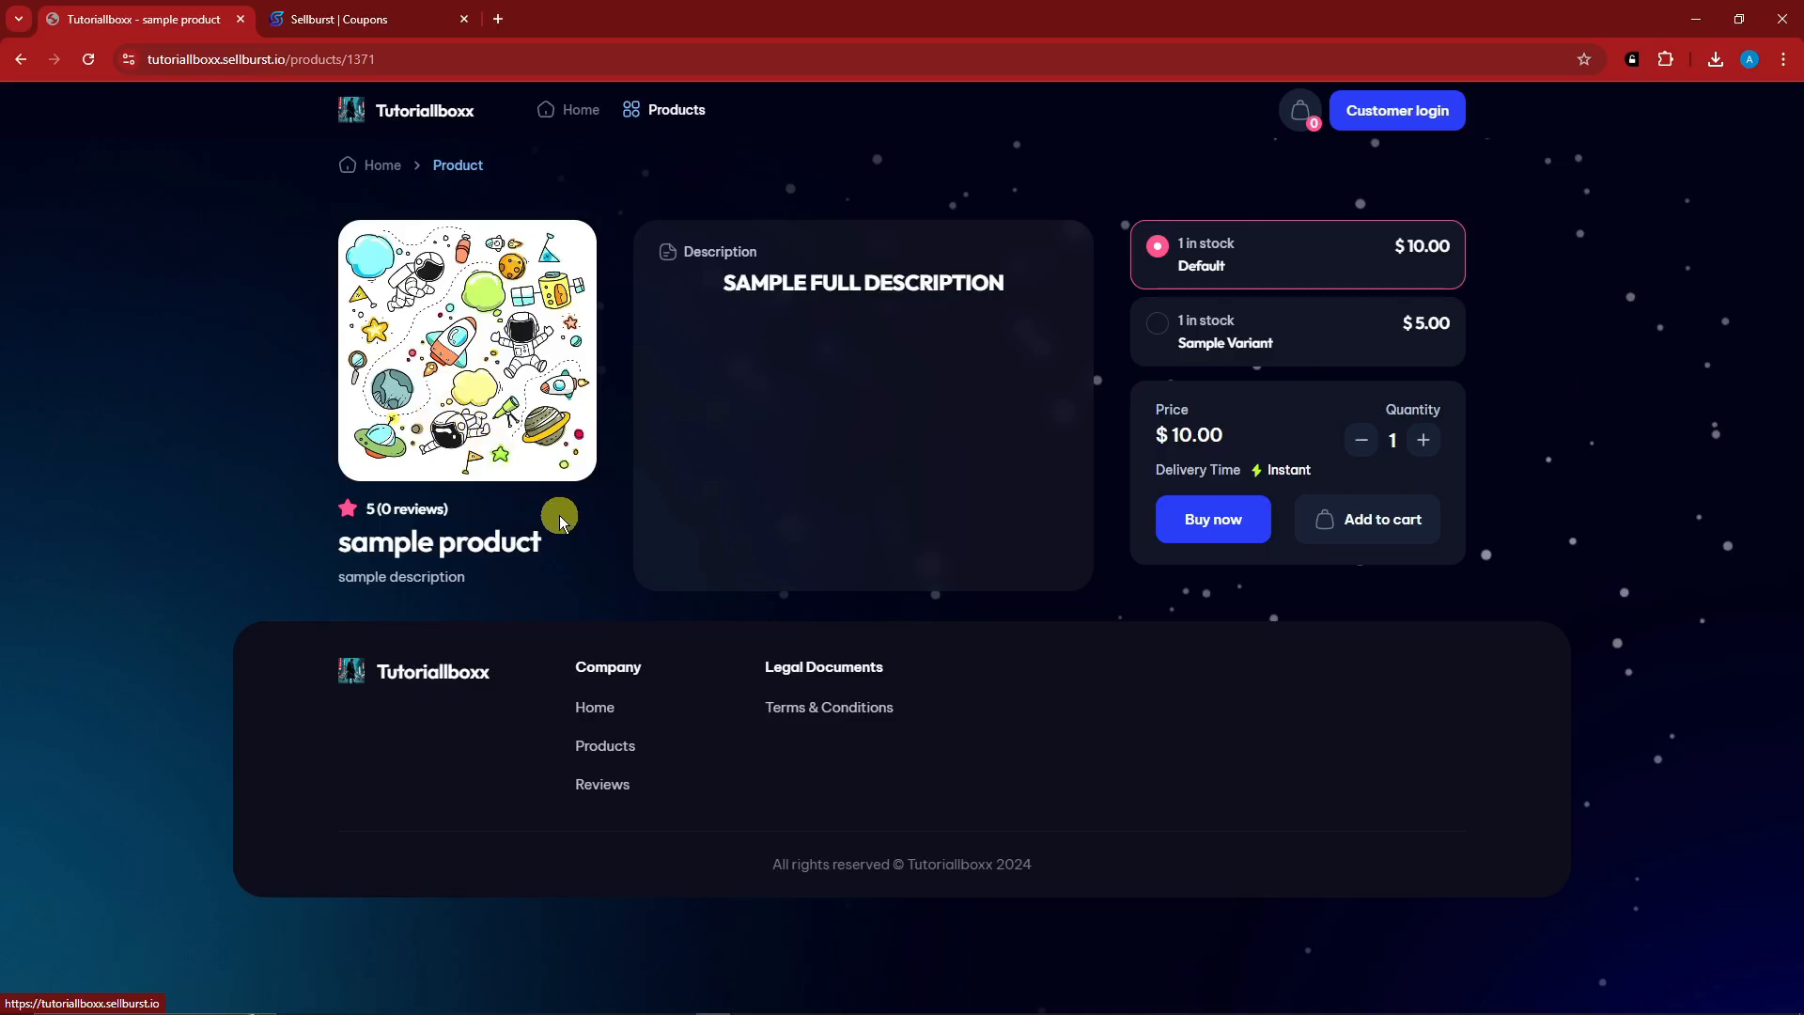
{"action": "left_click", "coordinate": [341, 11]}
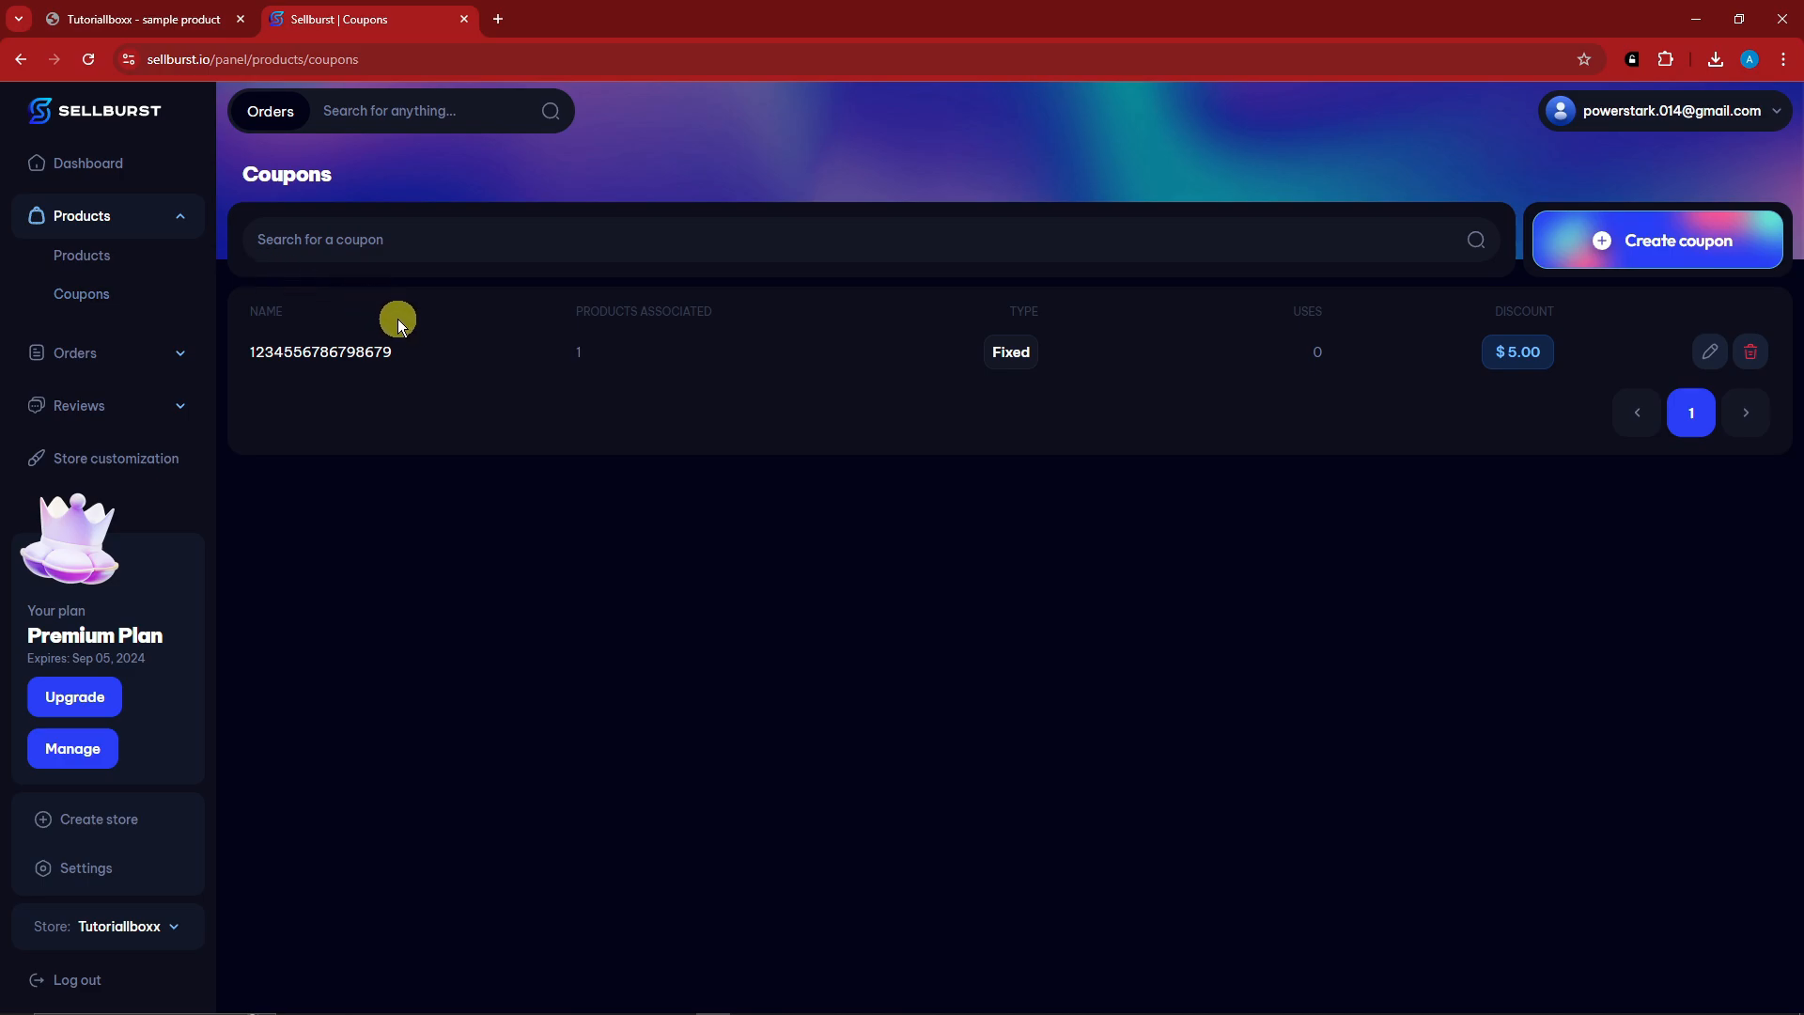
View the store's orders and its customer statistics for the 1w, 1m, 1y and 1d periods.
{"action": "left_click", "coordinate": [174, 355]}
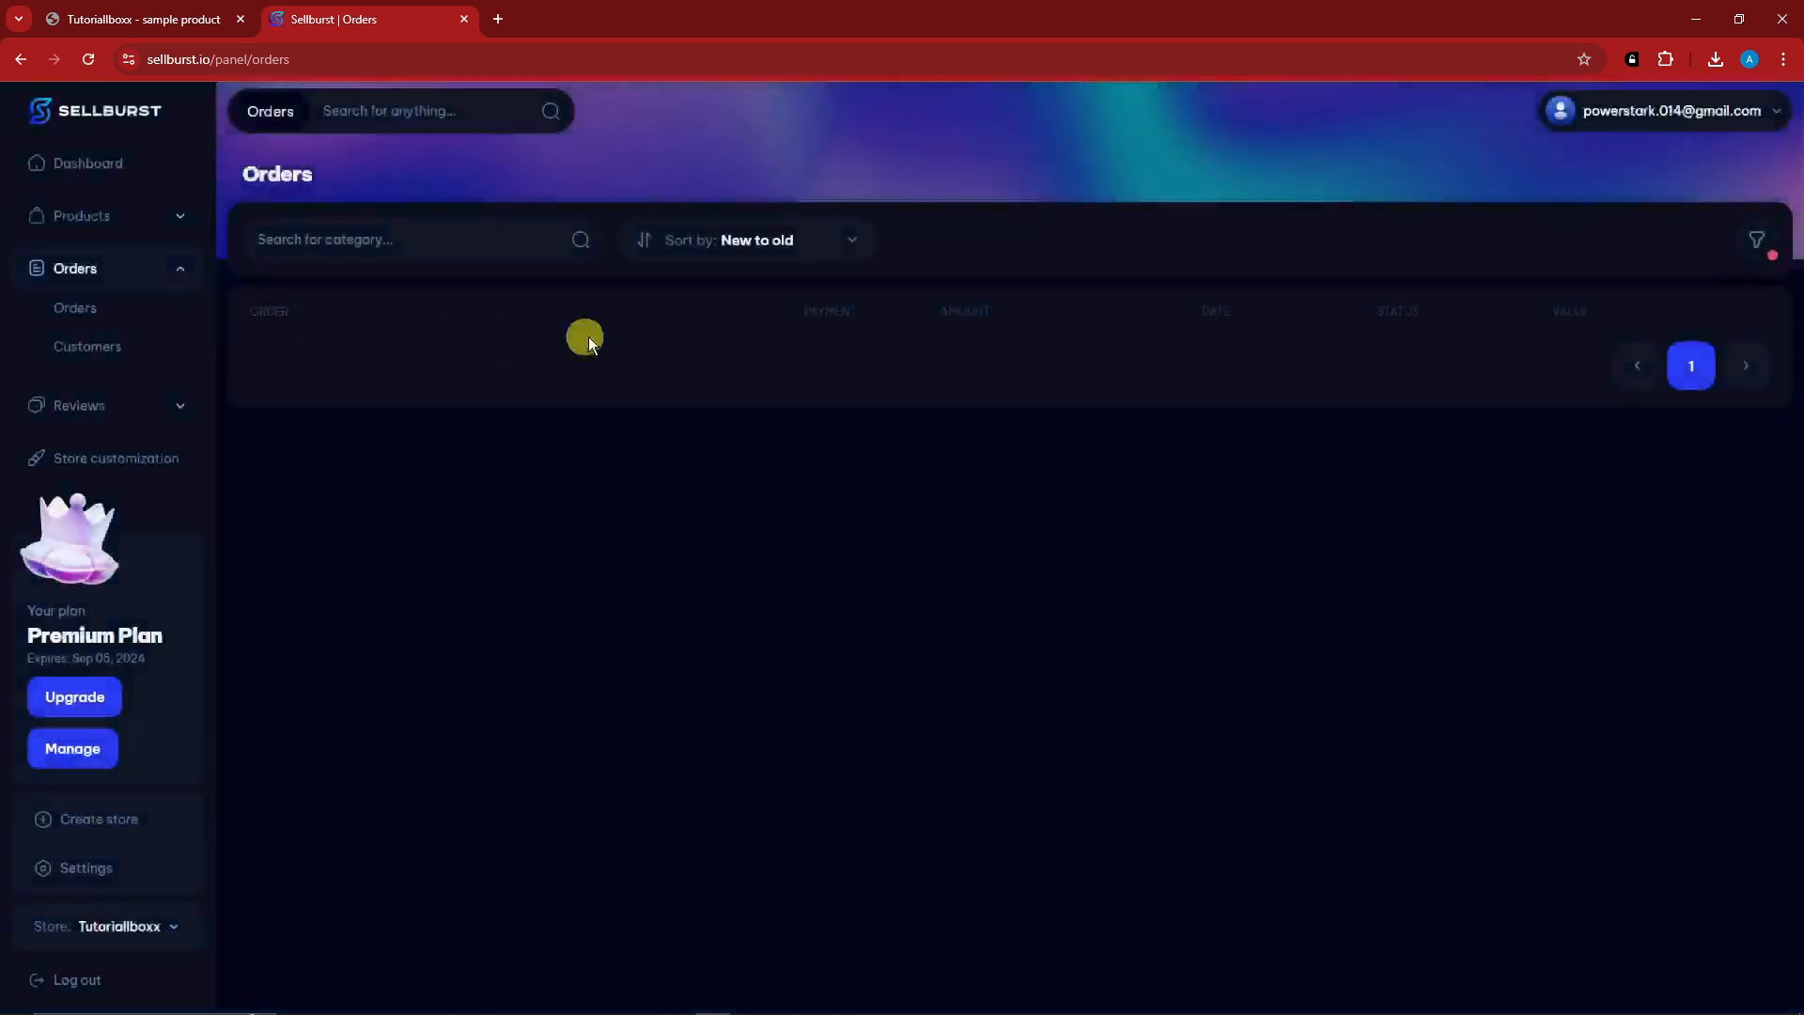
{"action": "left_click", "coordinate": [78, 346]}
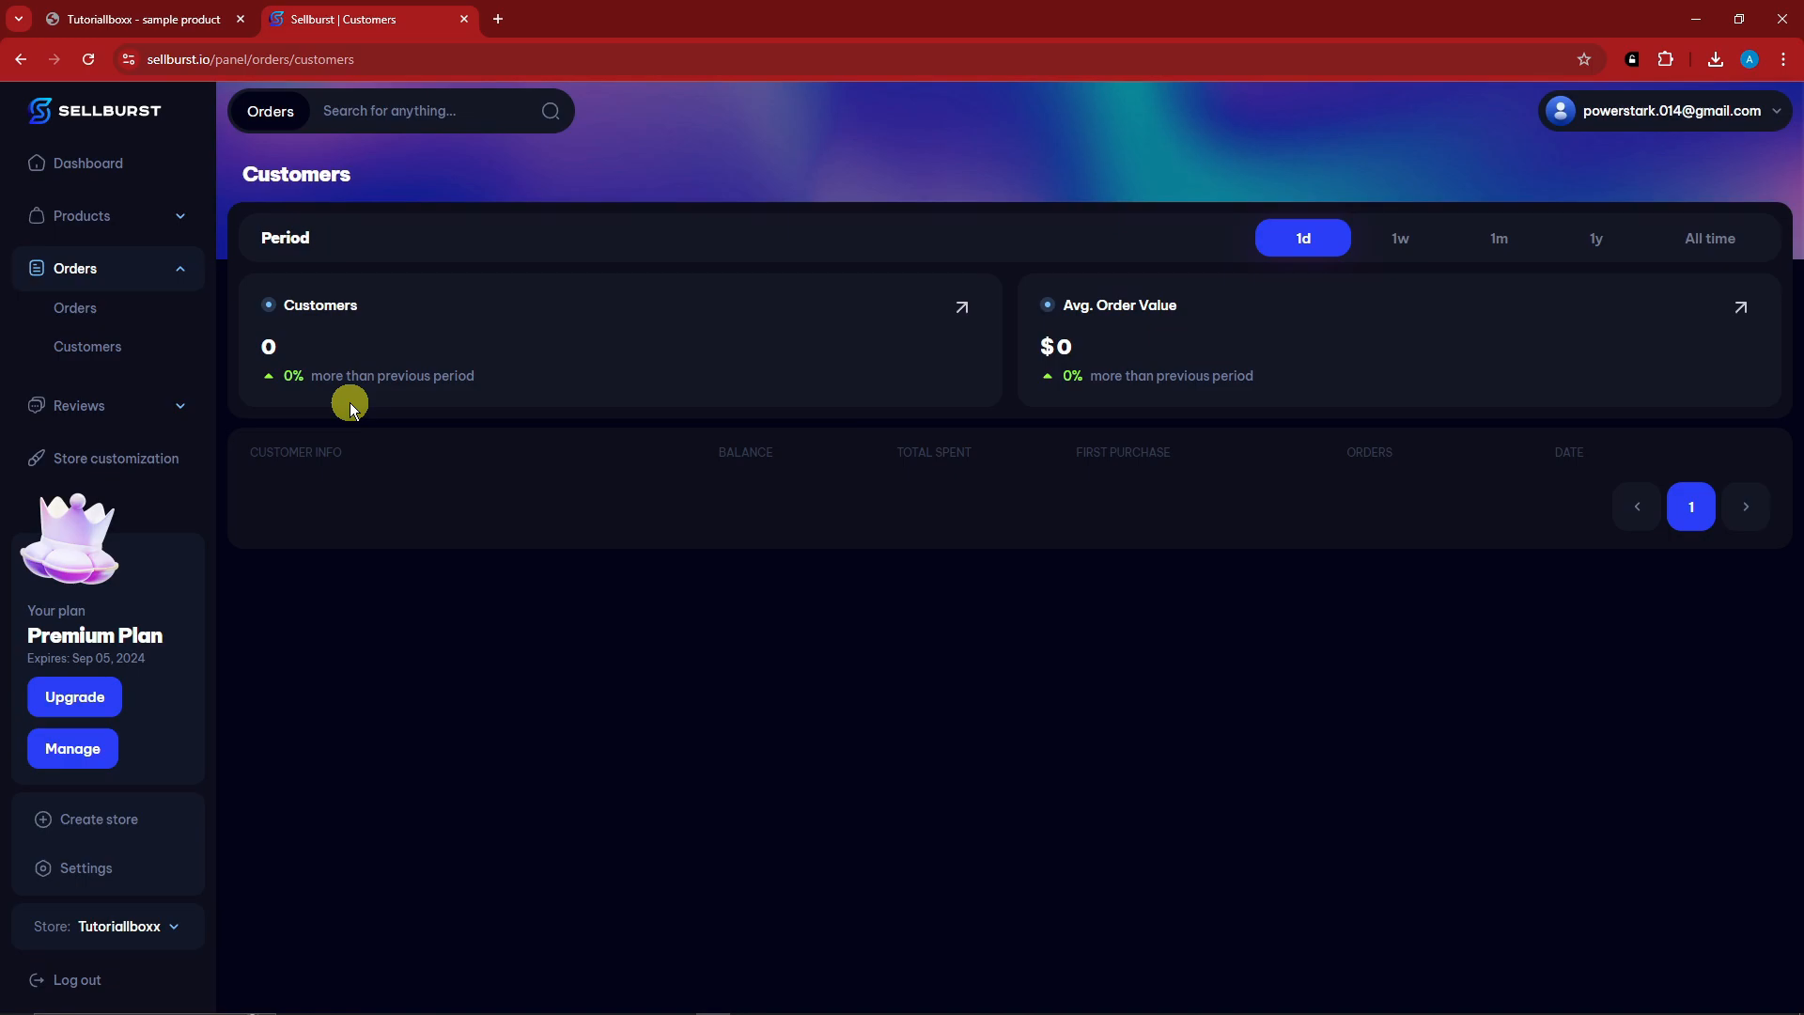
{"action": "left_click", "coordinate": [1402, 236]}
{"action": "left_click", "coordinate": [1501, 236]}
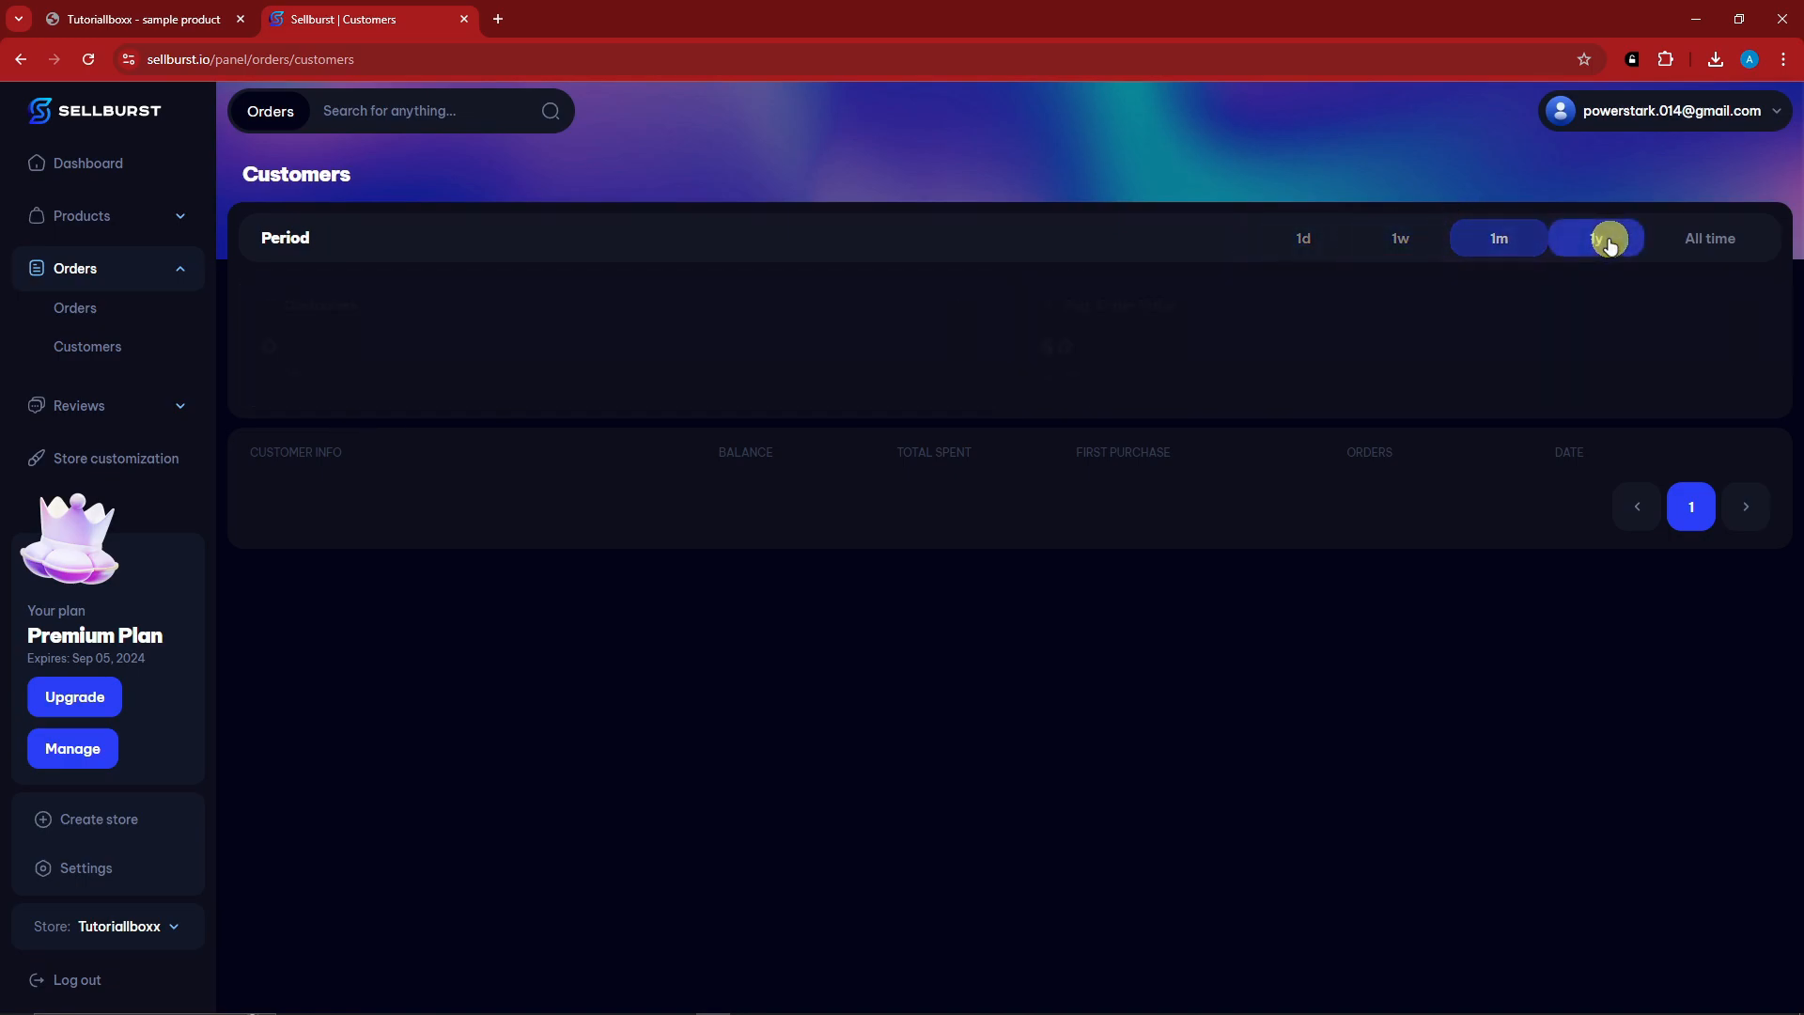
{"action": "left_click", "coordinate": [1610, 243]}
{"action": "left_click", "coordinate": [1296, 235]}
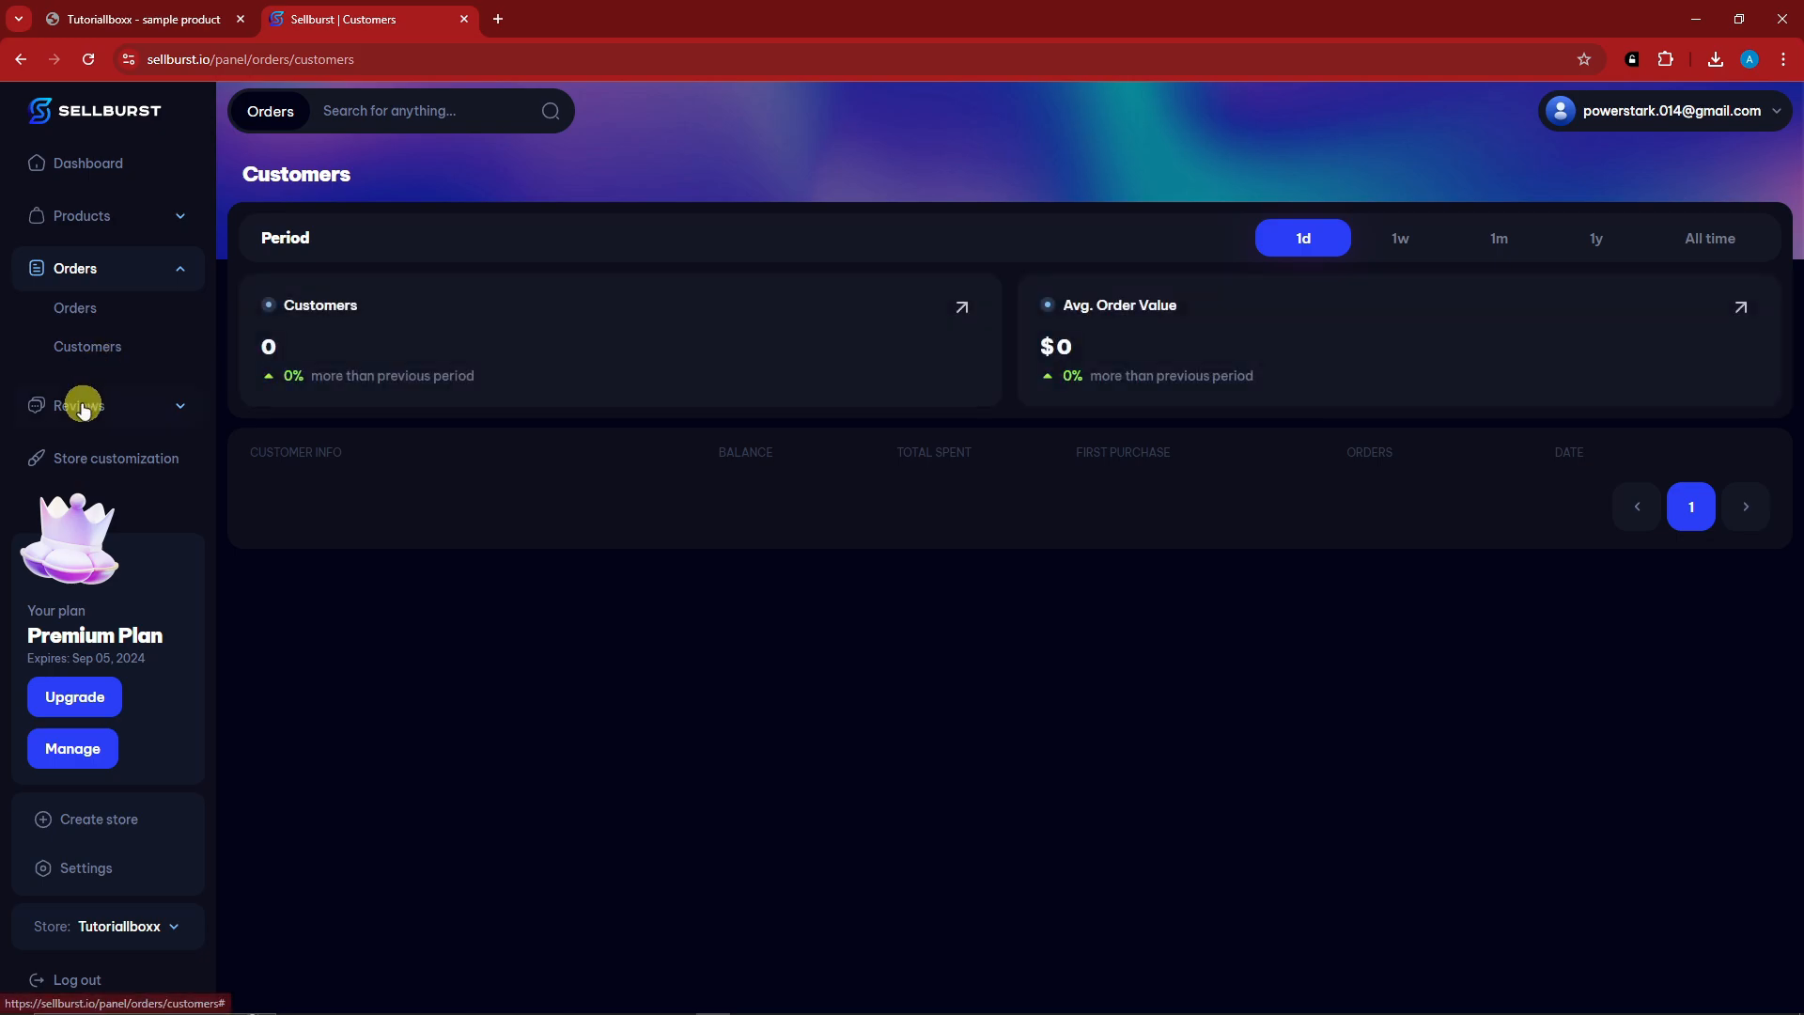
Open the store's reviews and examine the dashboard's revenue, store visits, customer retention and recent orders.
{"action": "left_click", "coordinate": [173, 406]}
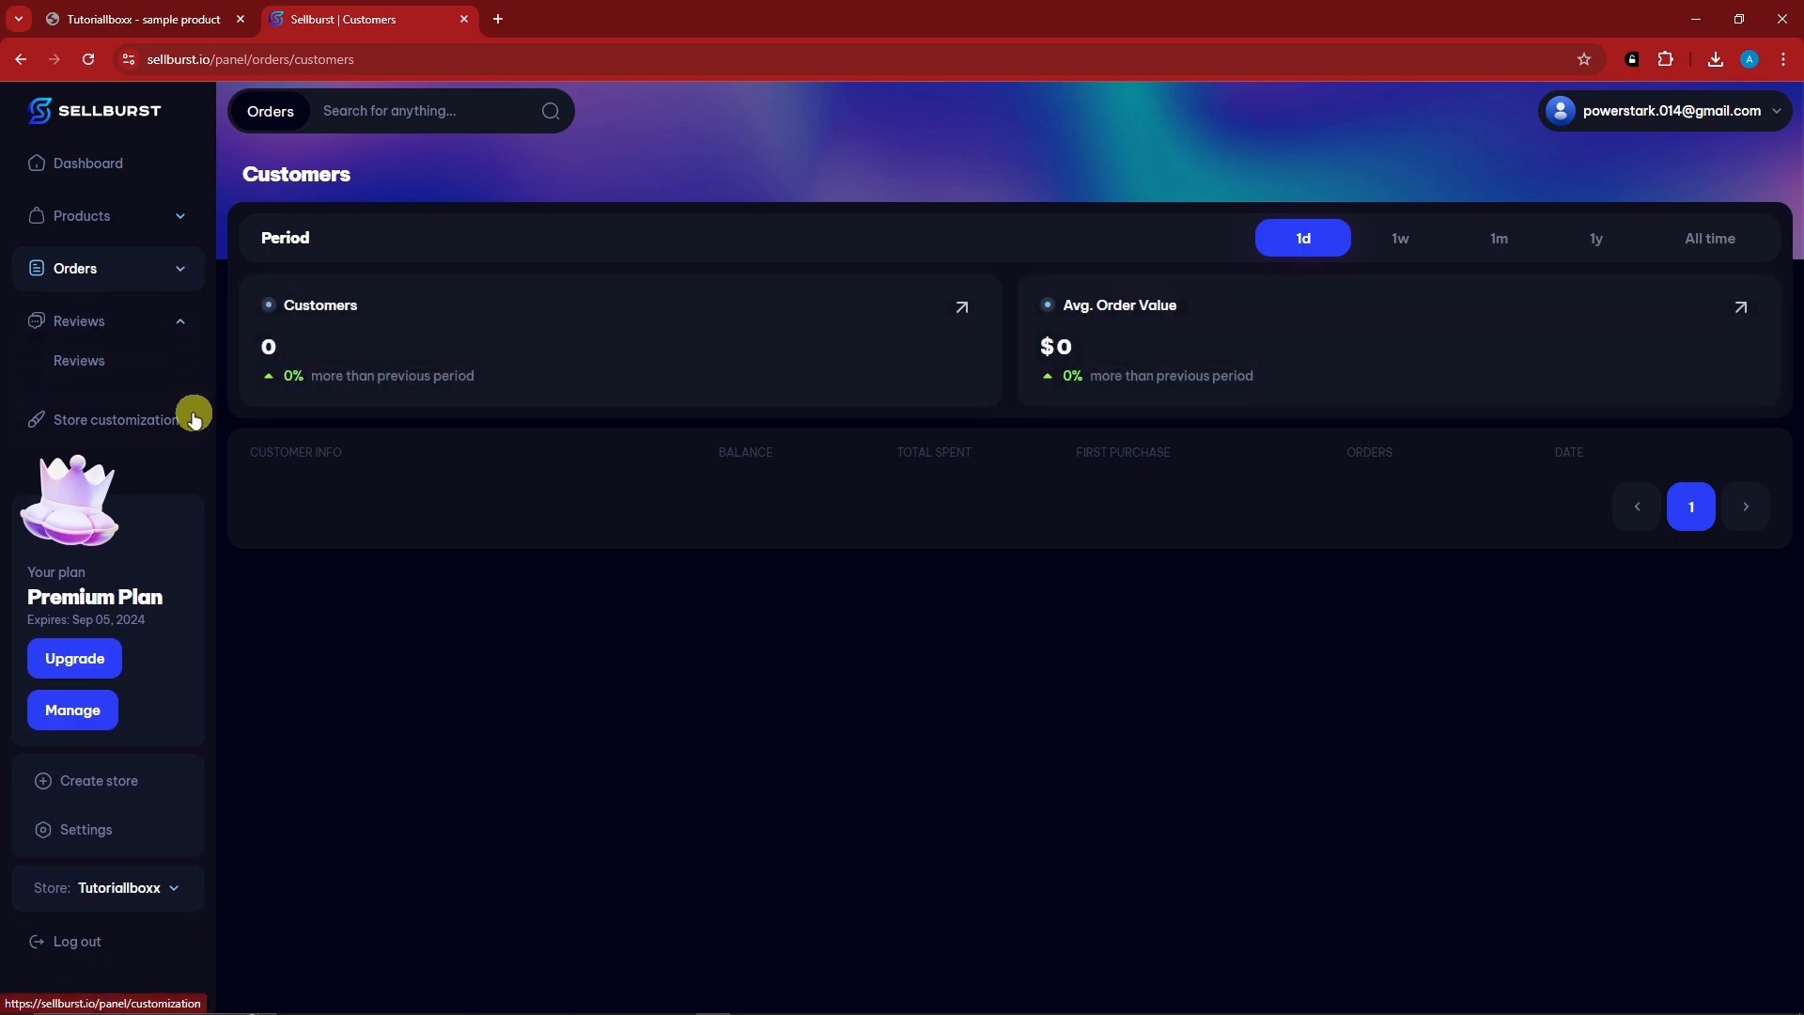
{"action": "left_click", "coordinate": [89, 367]}
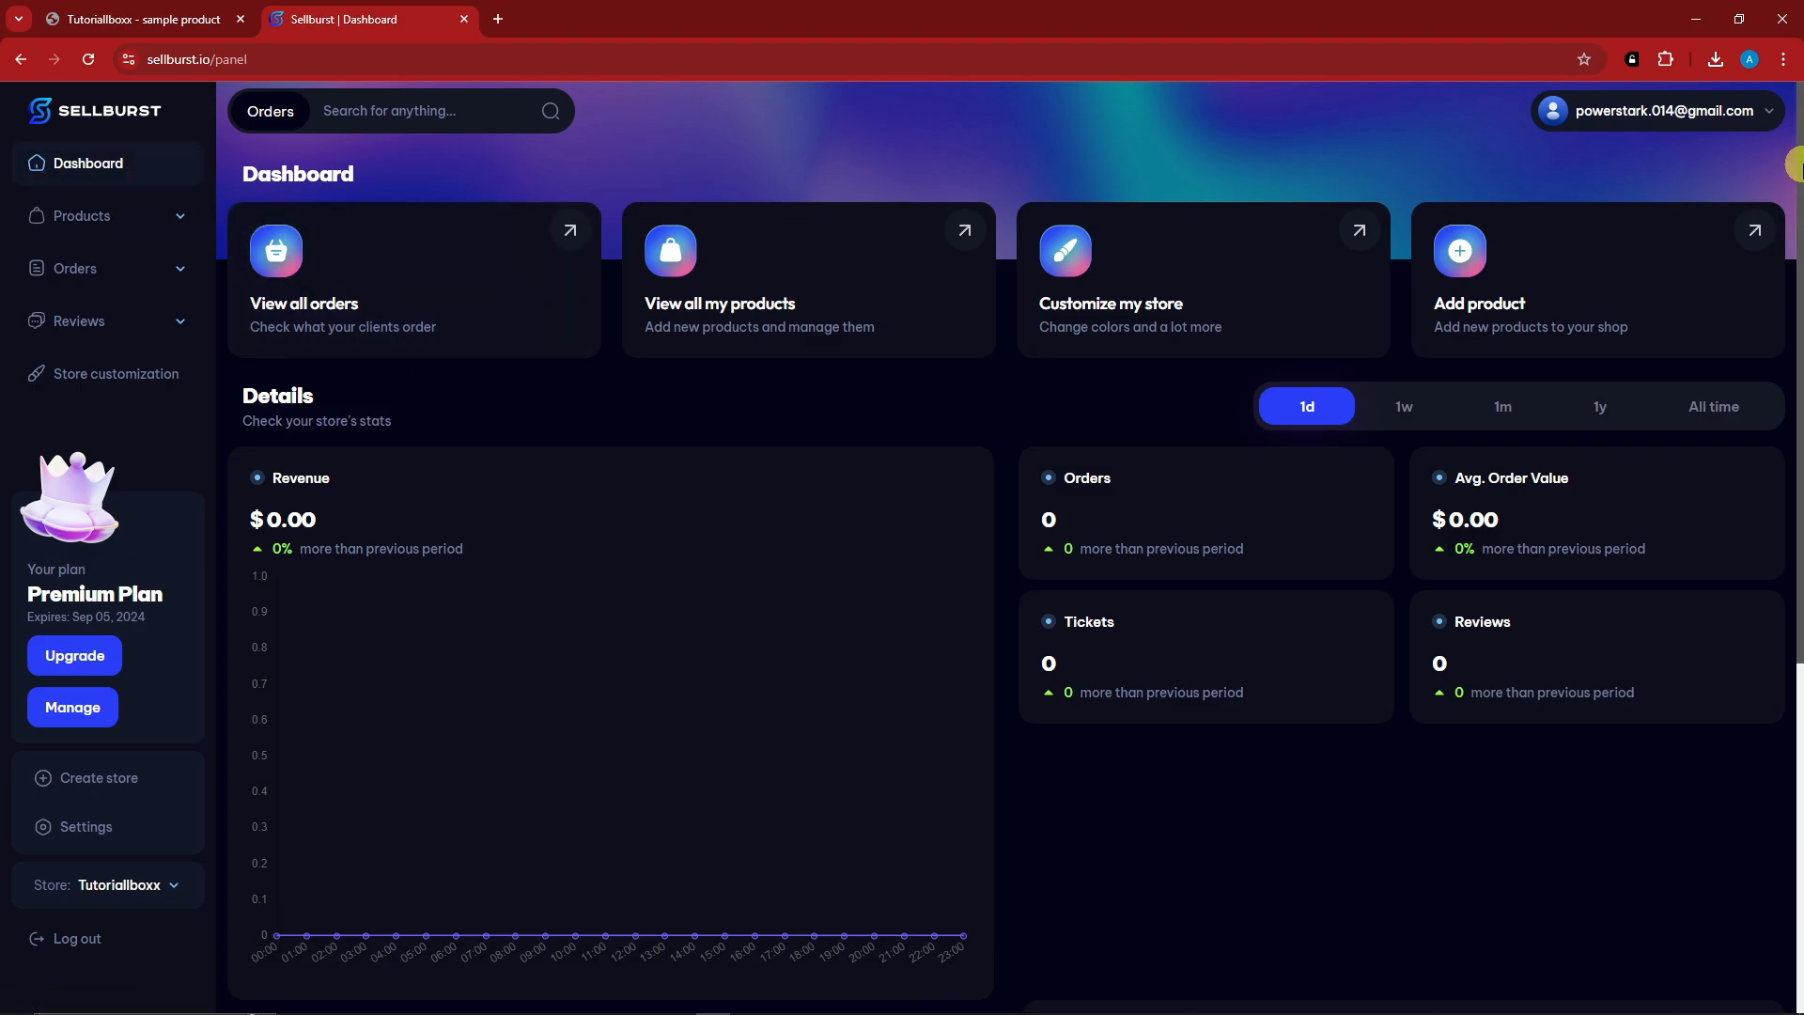
{"action": "mouse_move", "coordinate": [1795, 165]}
{"action": "left_mouse_down"}
{"action": "mouse_move", "coordinate": [1795, 616]}
{"action": "mouse_move", "coordinate": [1795, 141]}
{"action": "left_mouse_up"}
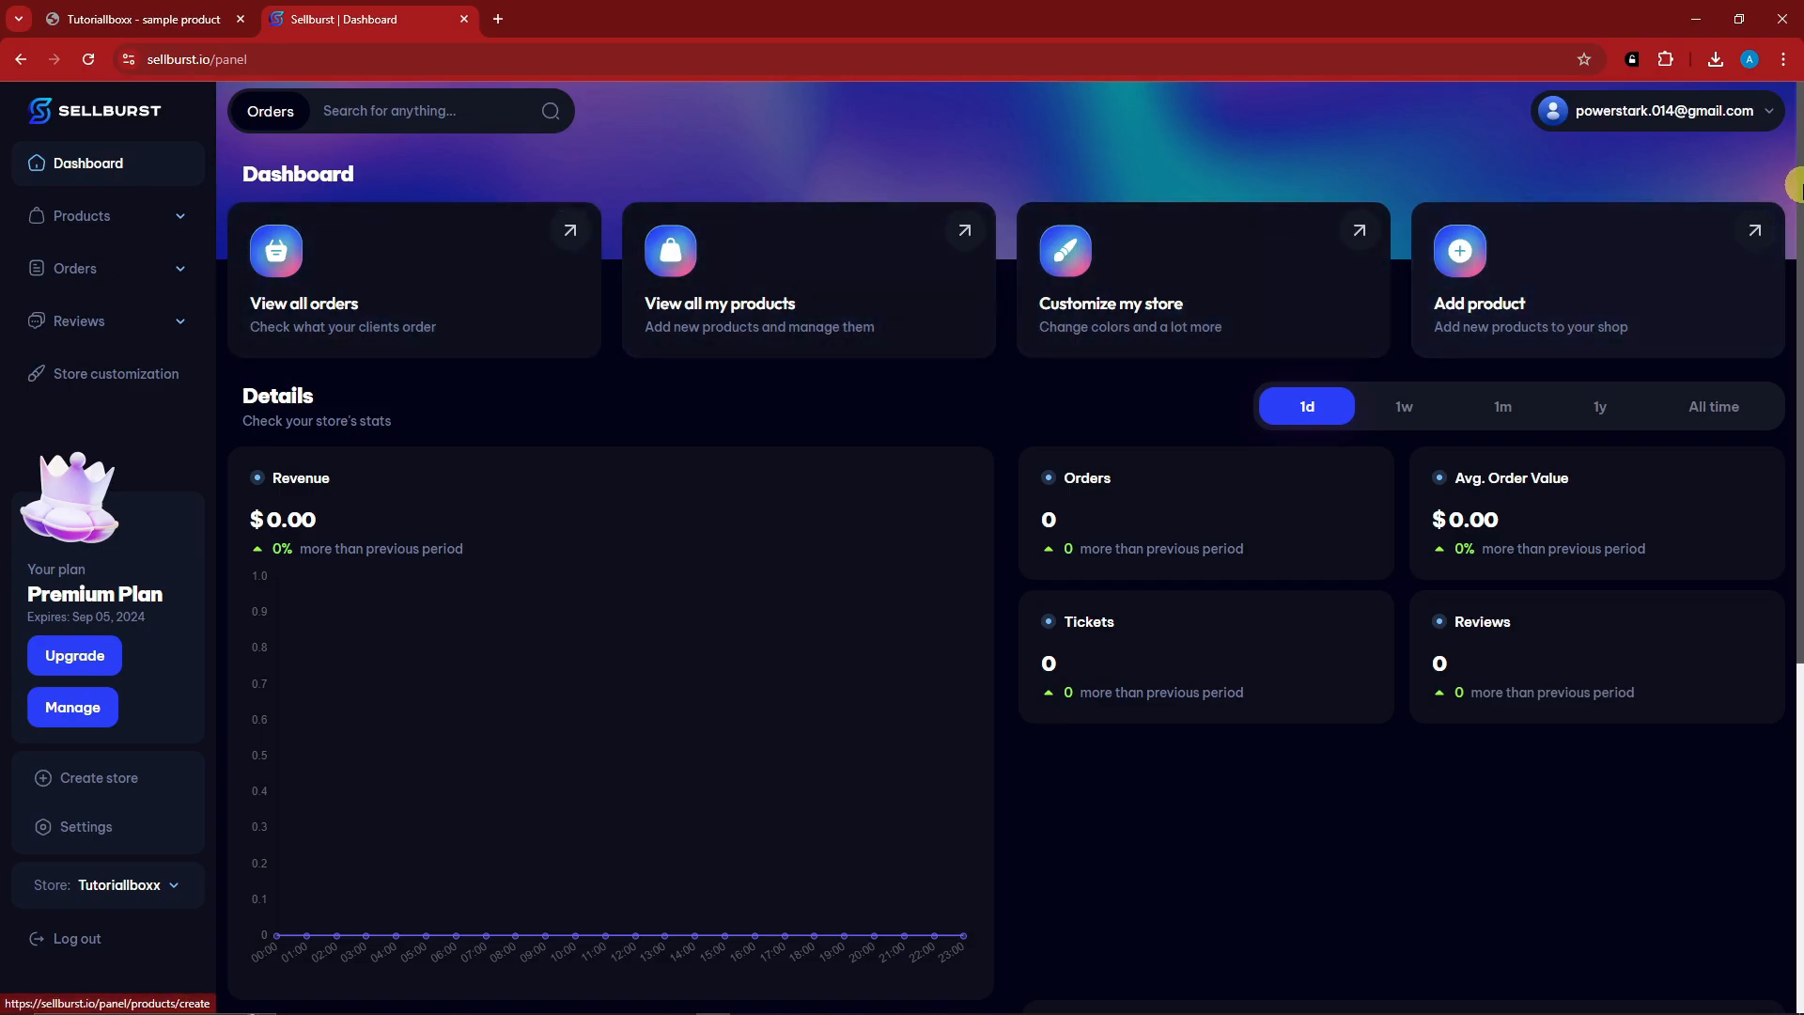
{"action": "left_click", "coordinate": [180, 216]}
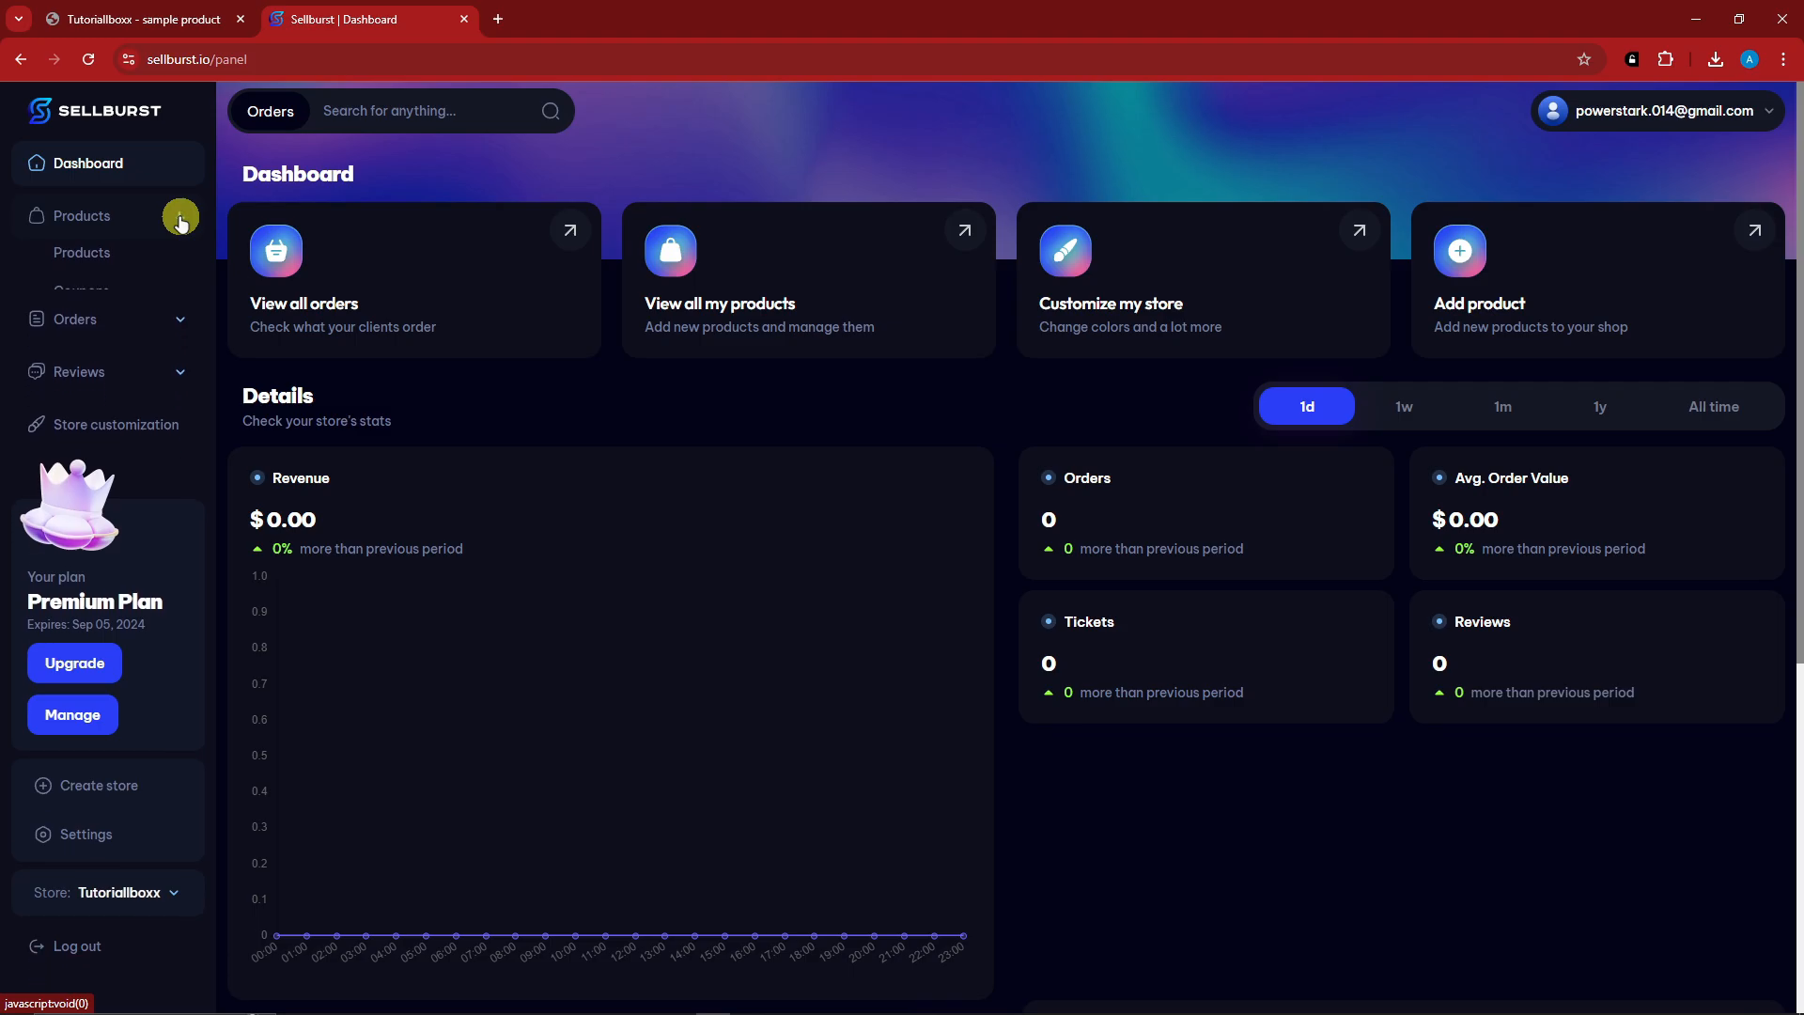
{"action": "left_click_drag", "start_coordinate": [1795, 185], "coordinate": [1797, 378]}
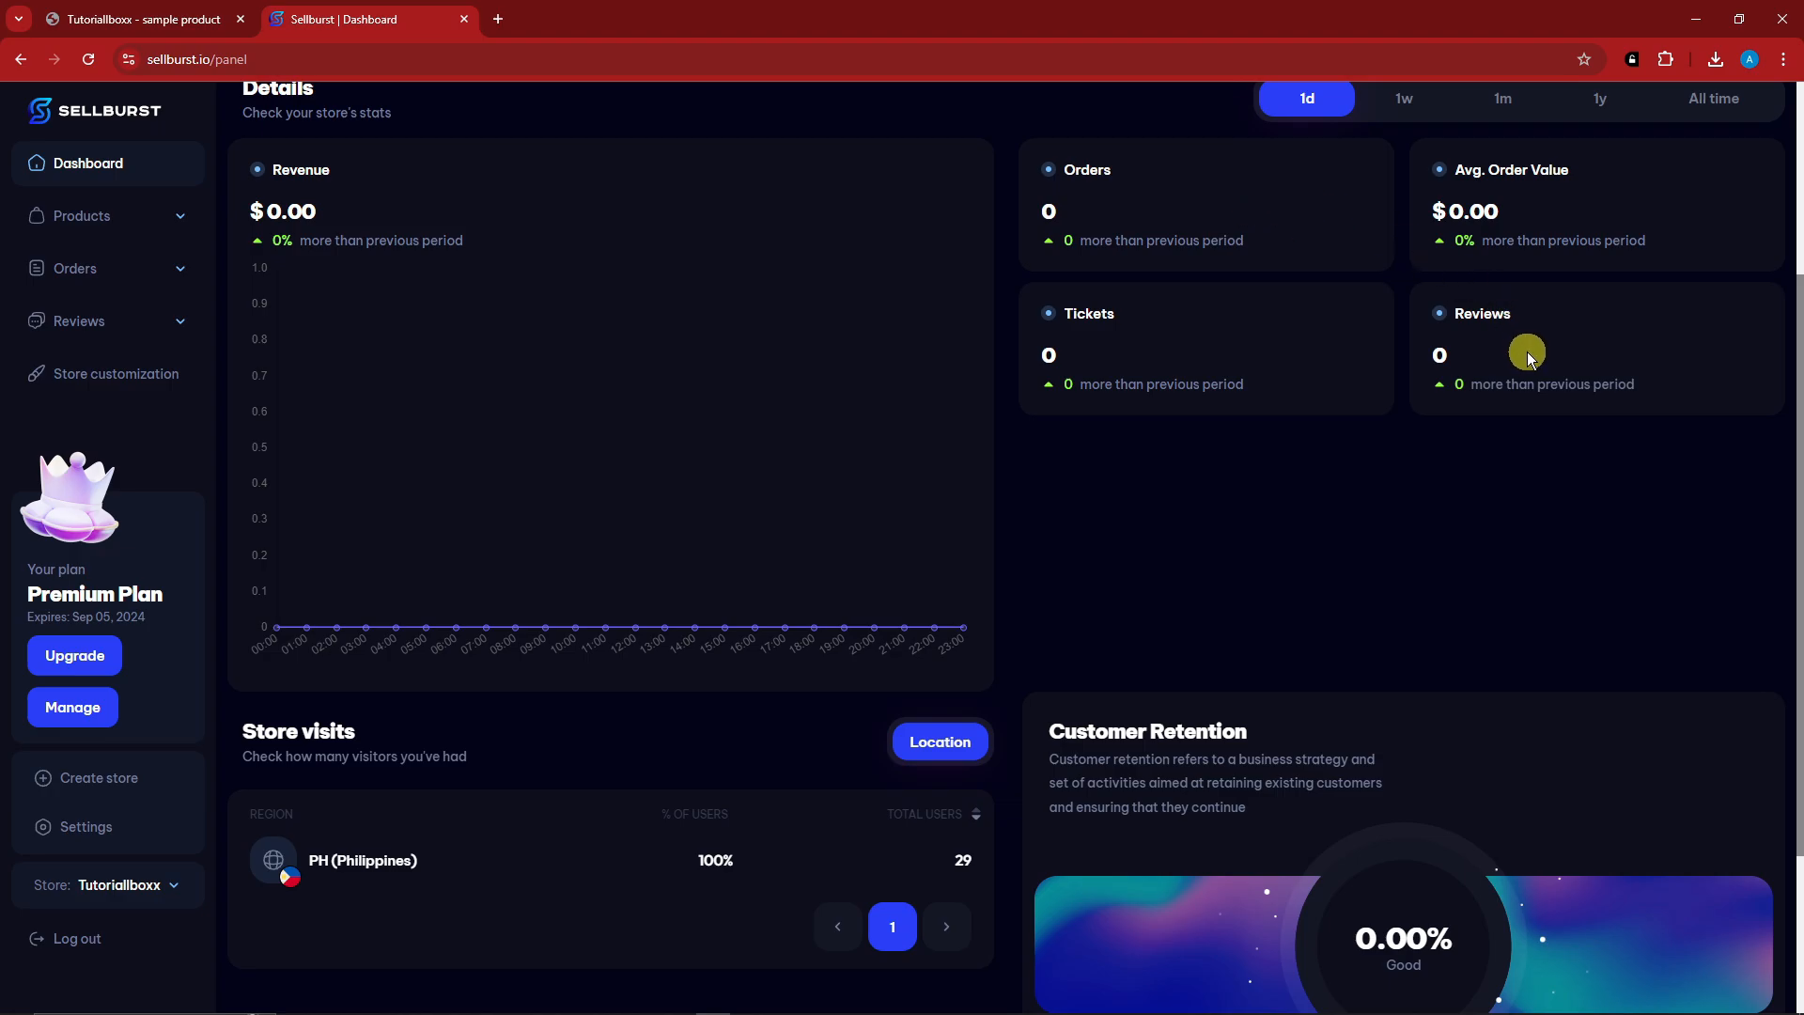
{"action": "left_click_drag", "start_coordinate": [1801, 302], "coordinate": [1801, 524]}
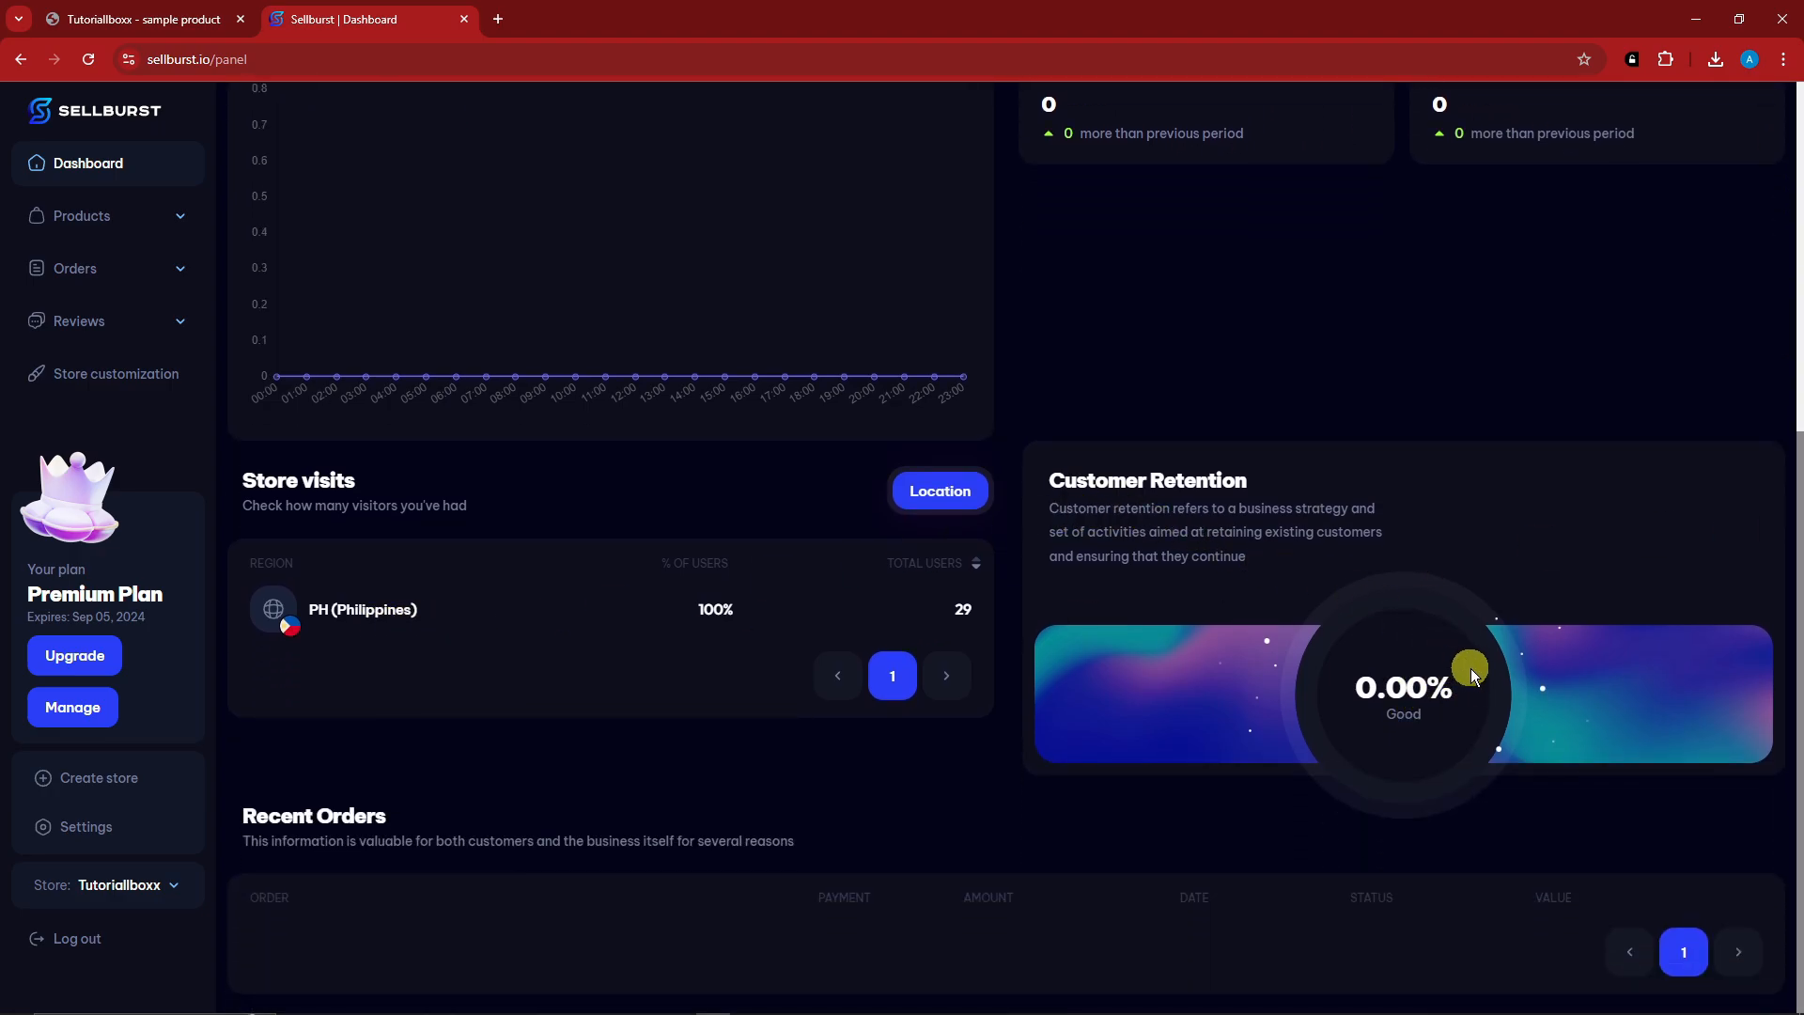
{"action": "left_click_drag", "start_coordinate": [1799, 856], "coordinate": [1512, 216]}
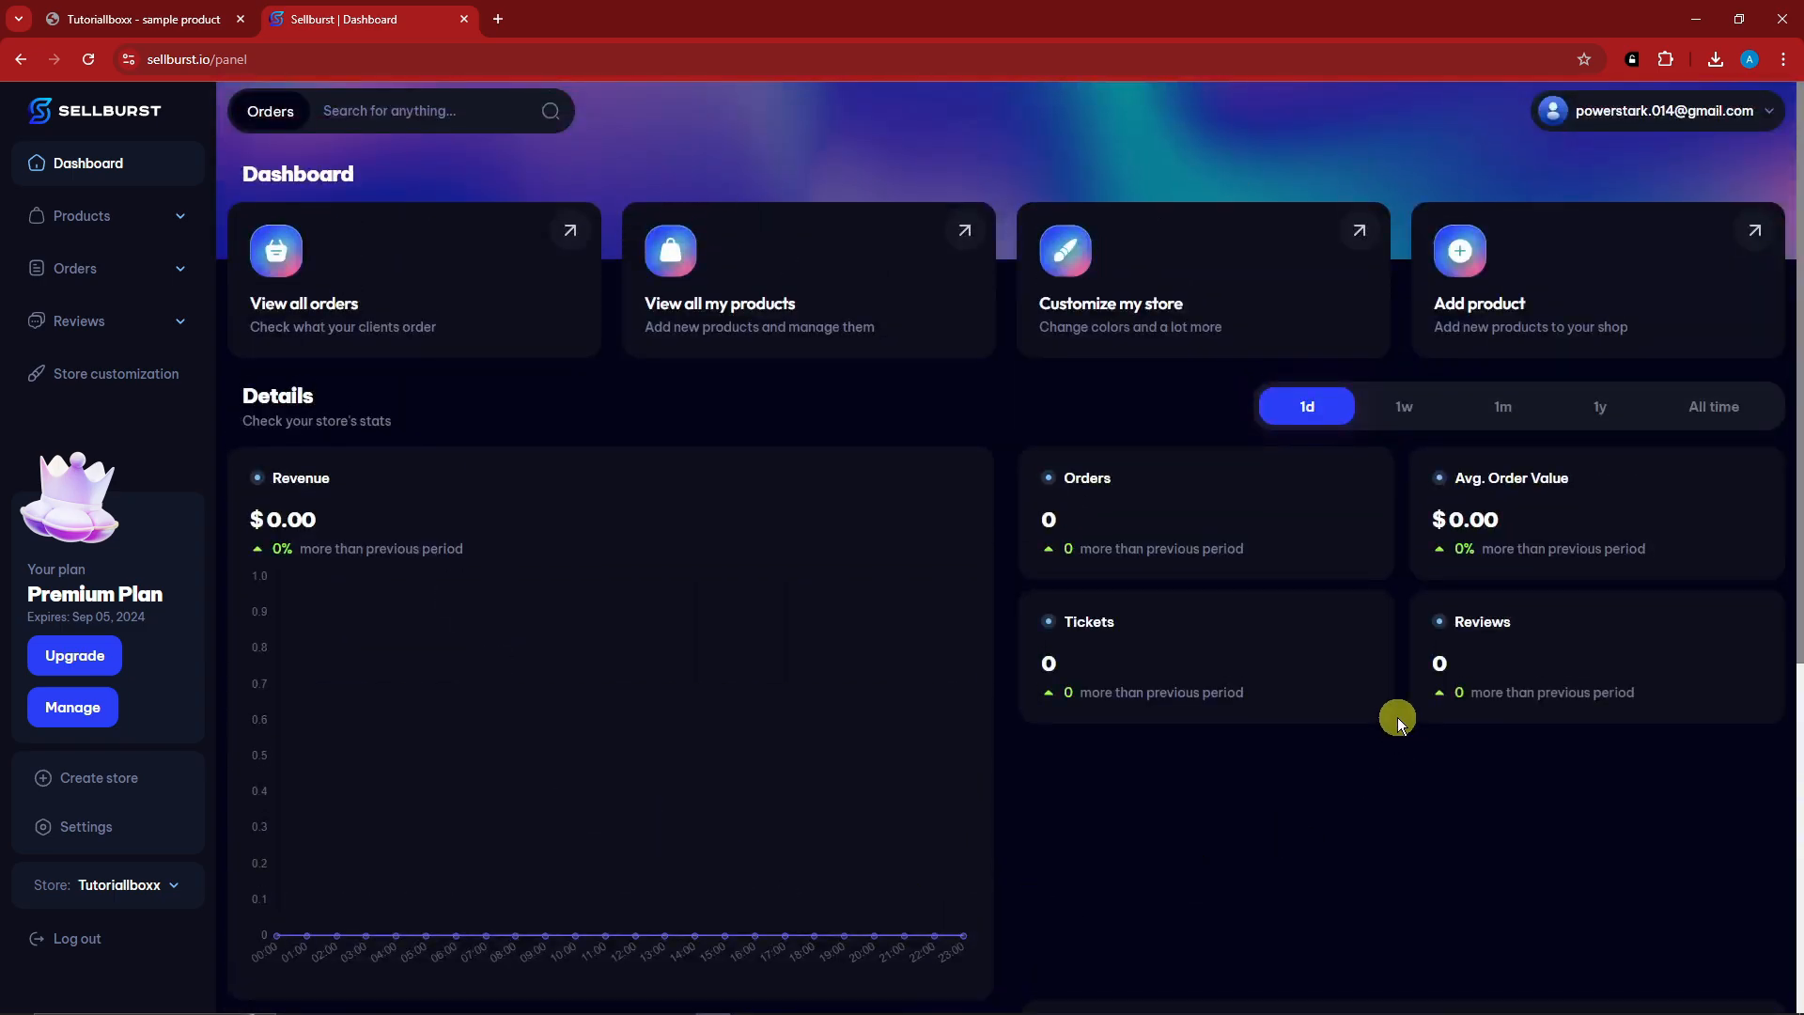